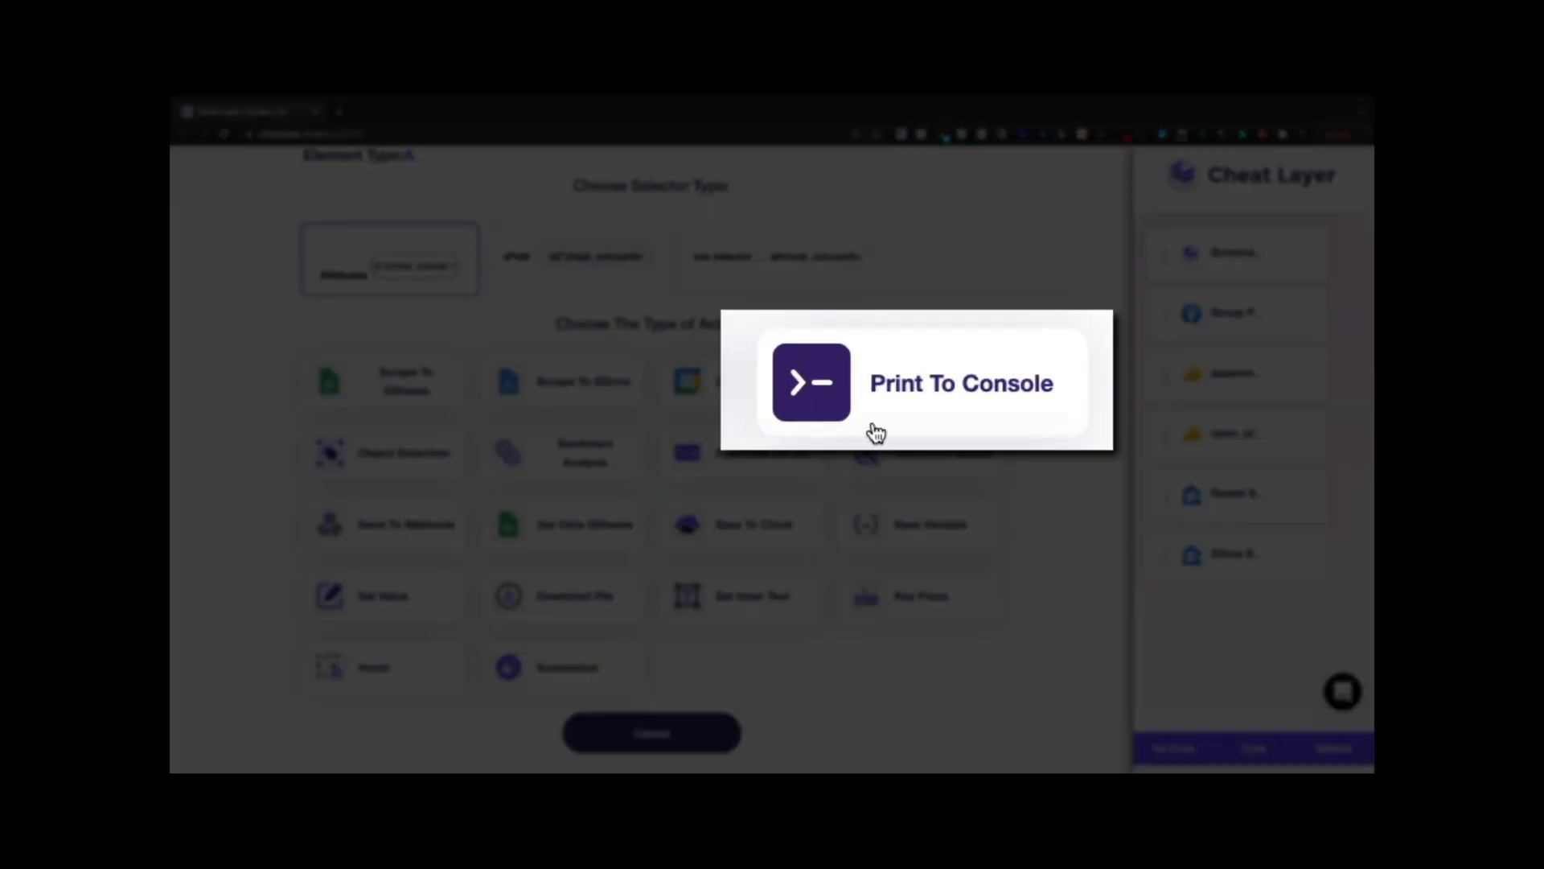
# - Add and run a Print To Console step printing the onboarding link, then advance to Step 2
pyautogui.click(946, 388)
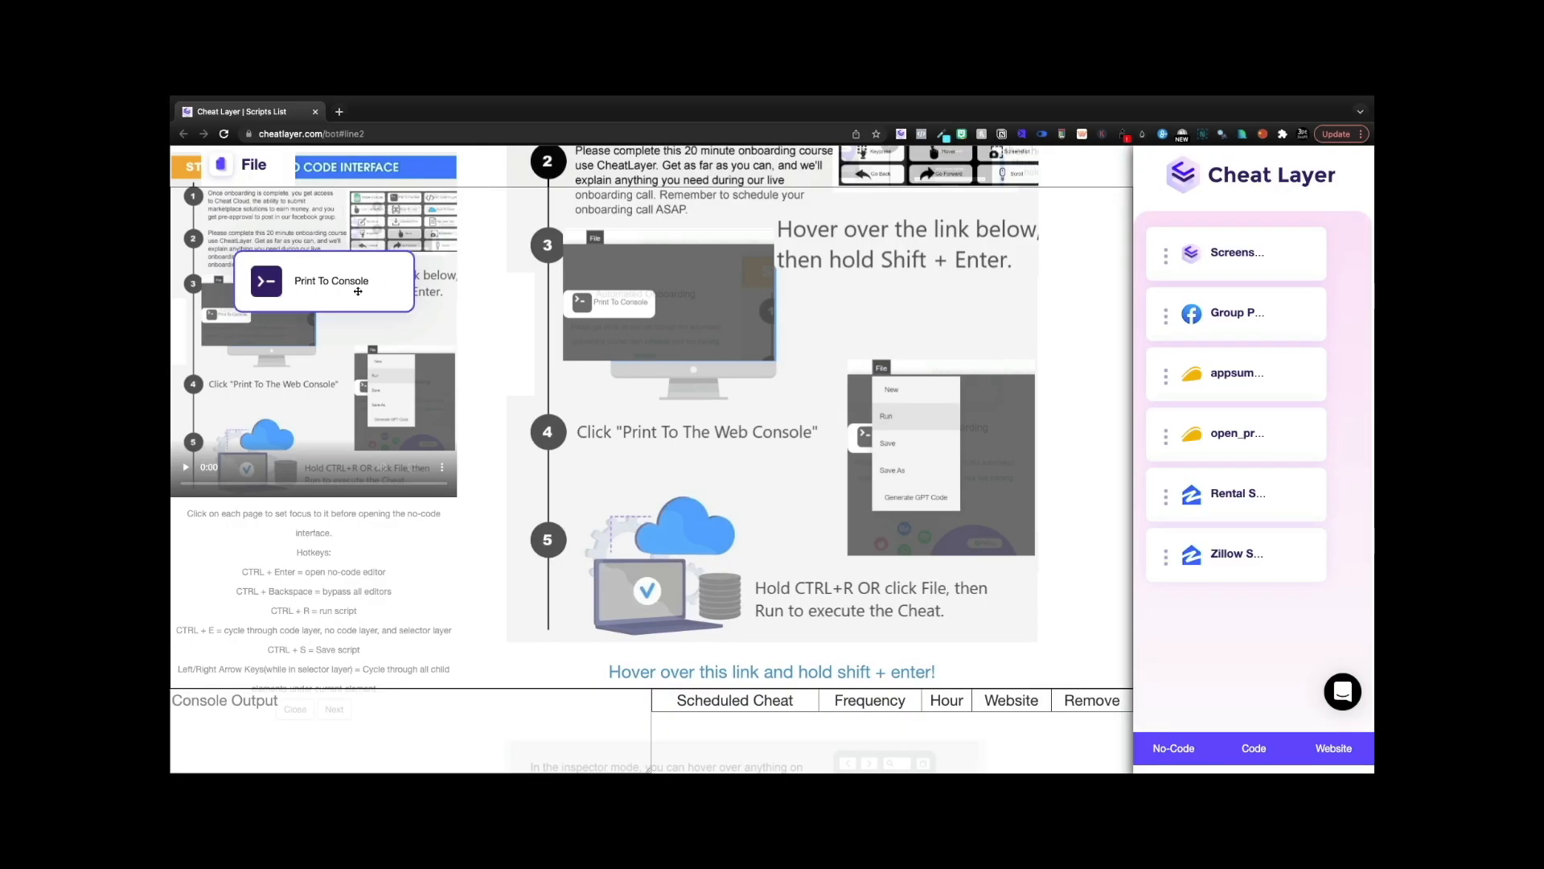
pyautogui.moveTo(357, 289); pyautogui.dragTo(394, 332)
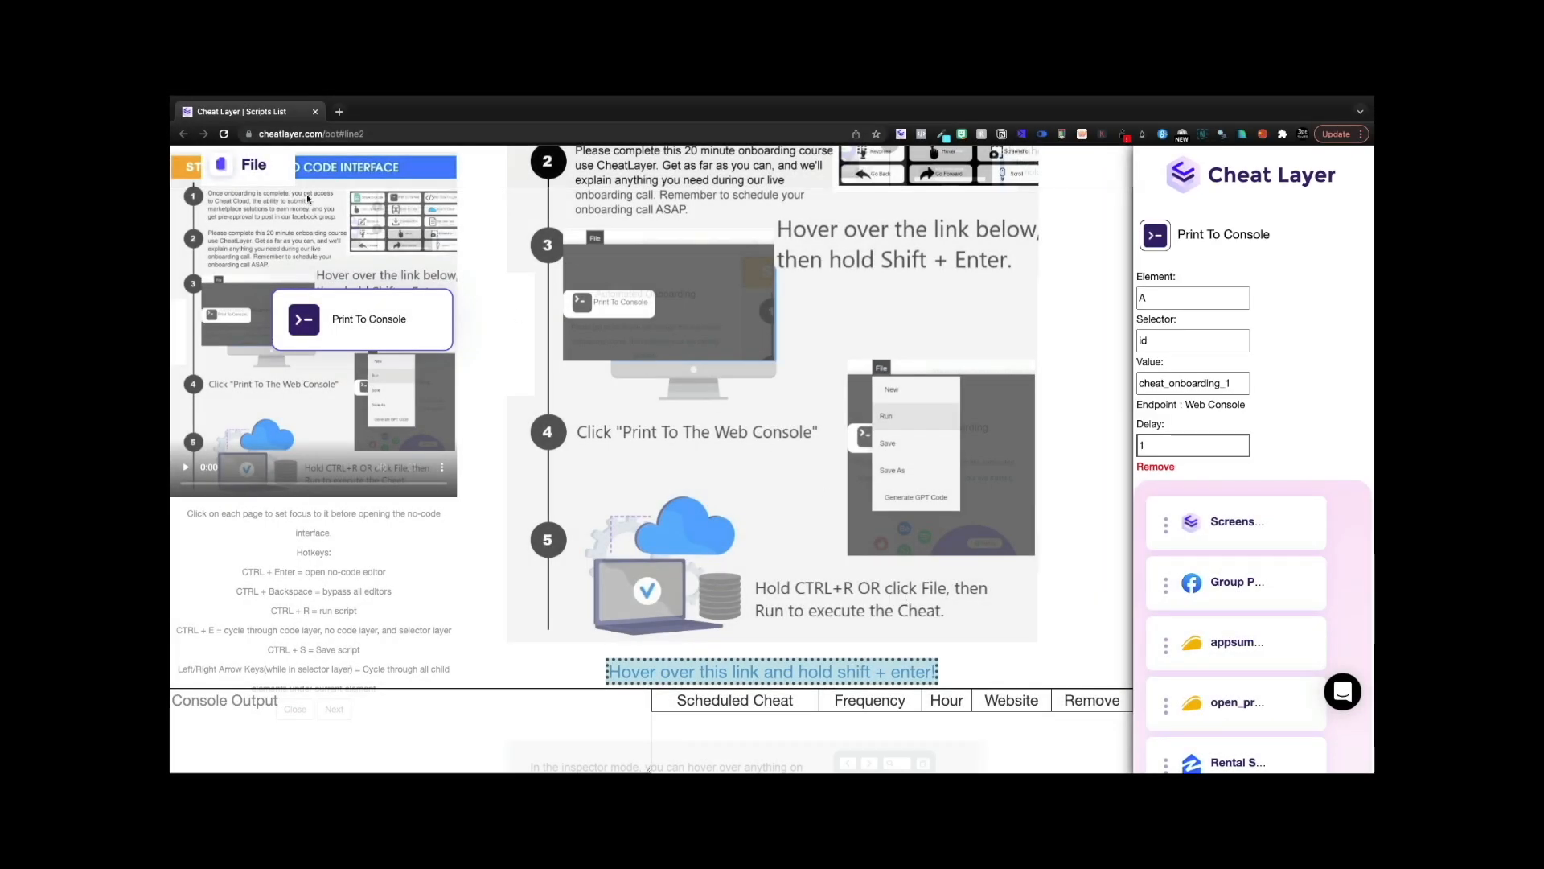
pyautogui.click(257, 166)
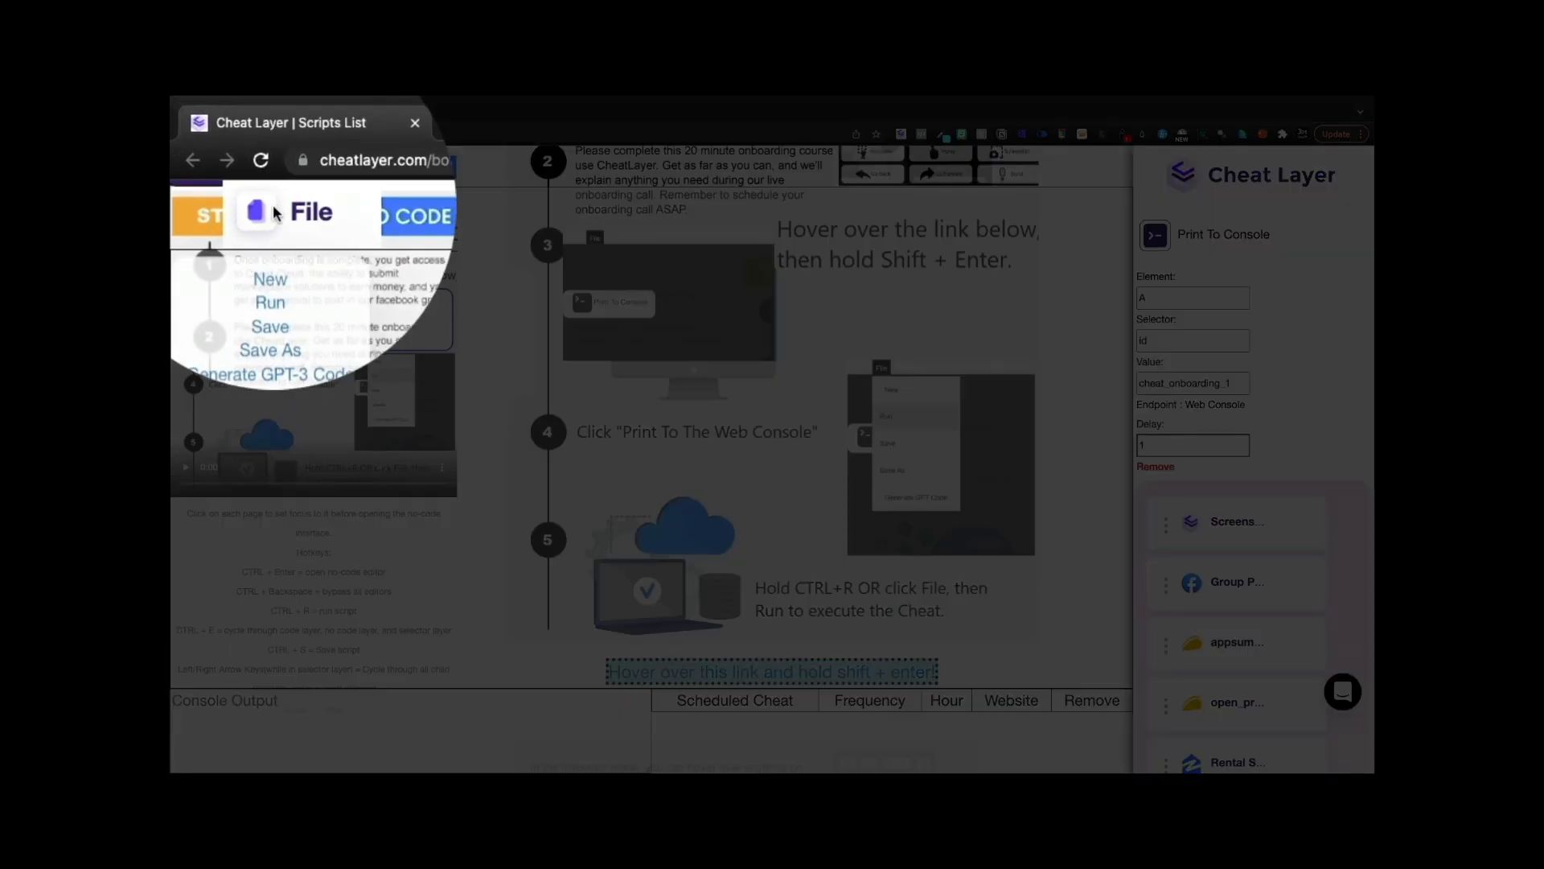
pyautogui.click(268, 291)
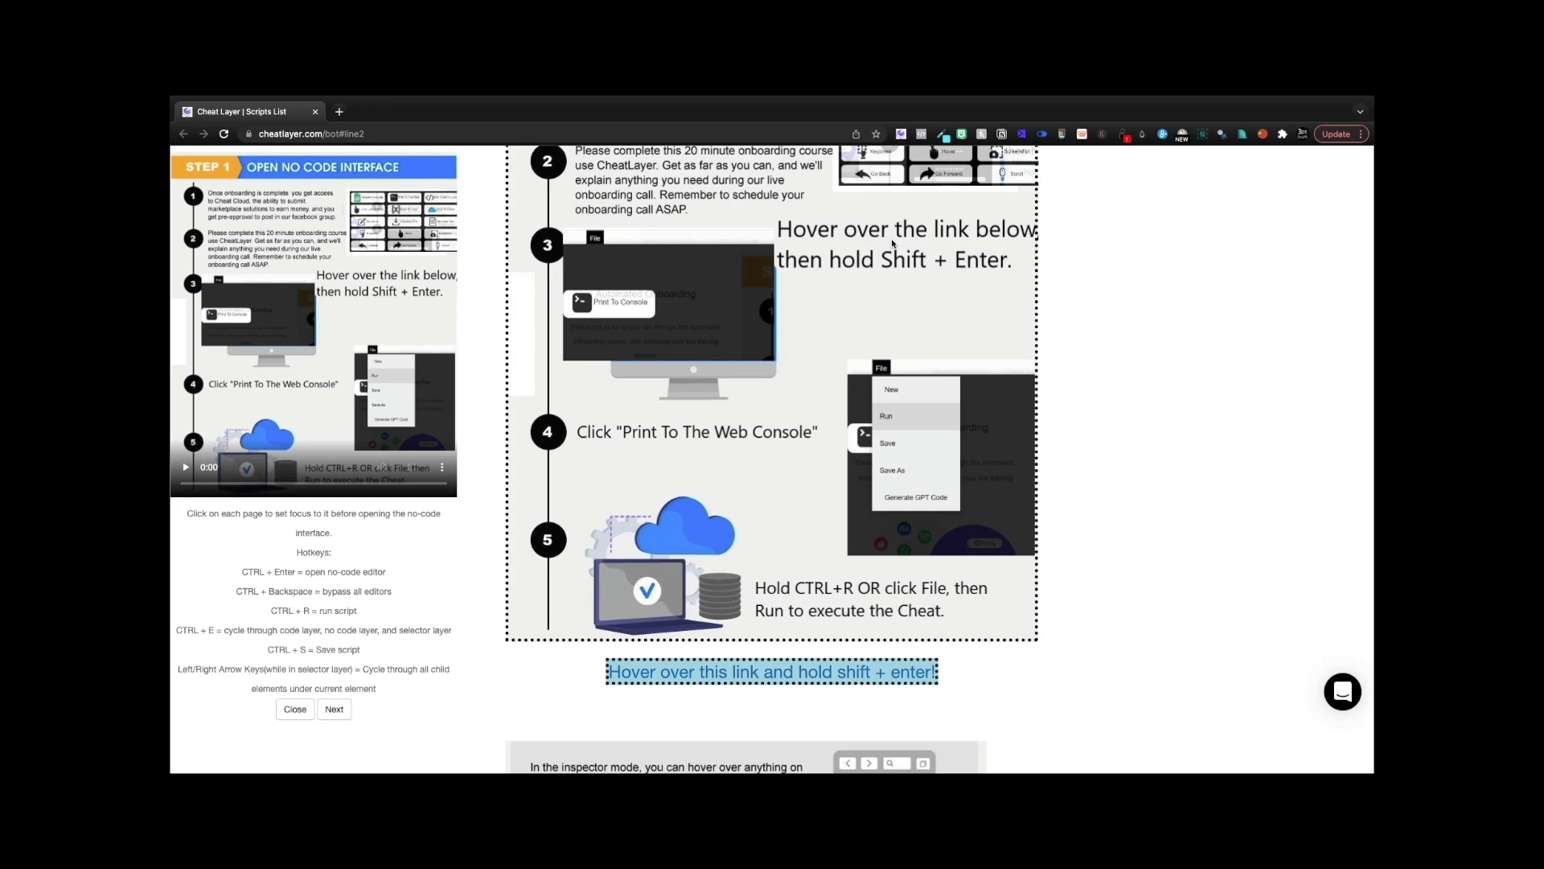
pyautogui.hotkey('ctrl', 'Return')
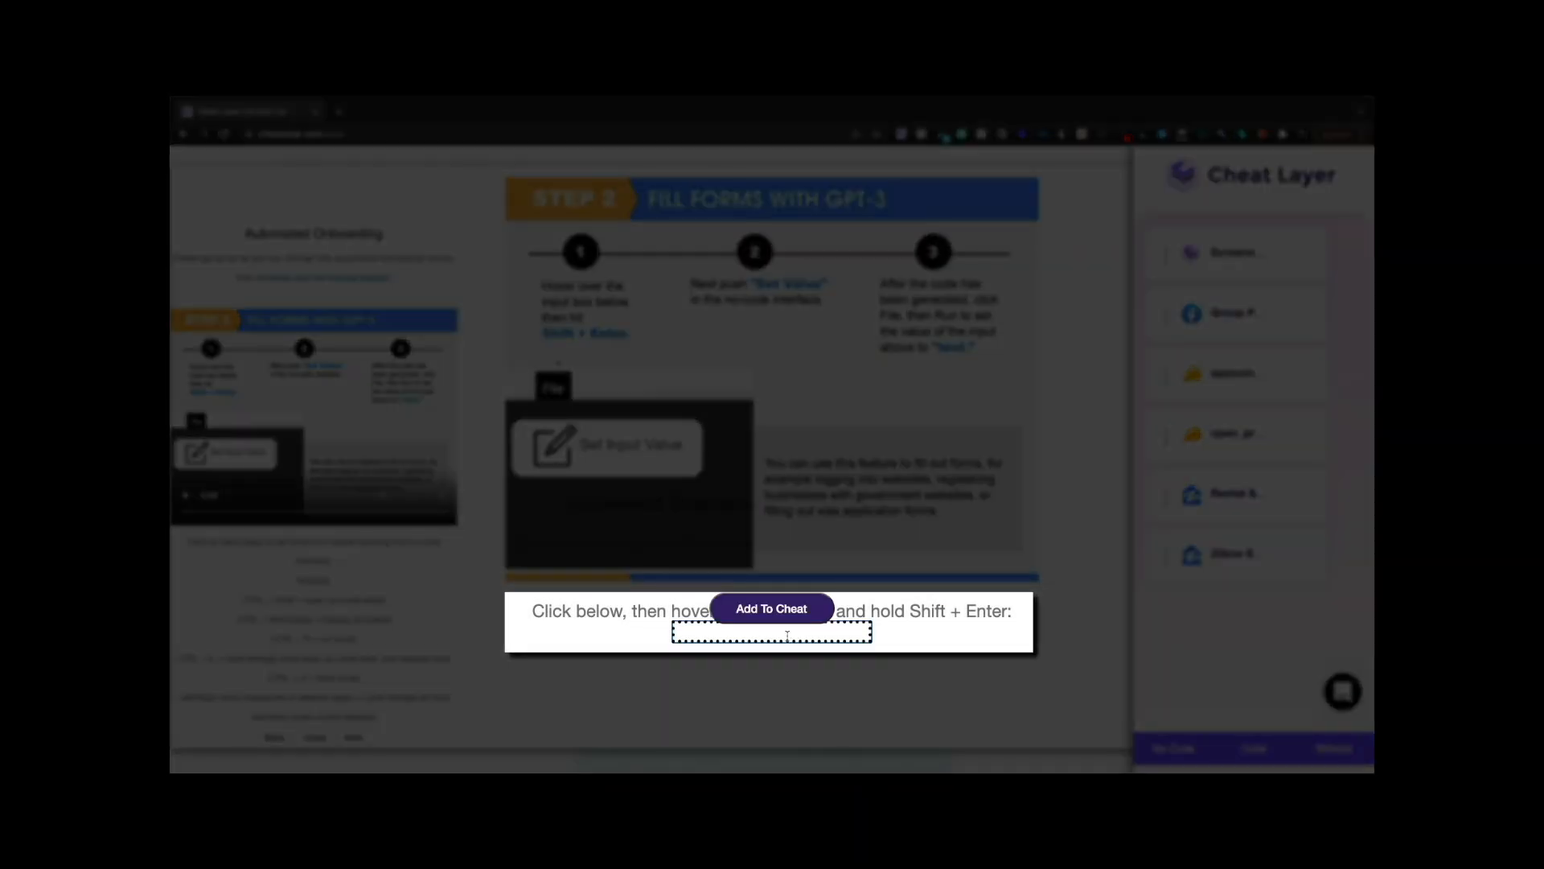
# - Target the Step 2 input box and add a Set Input Value step for it
pyautogui.hotkey('shift', 'Return')
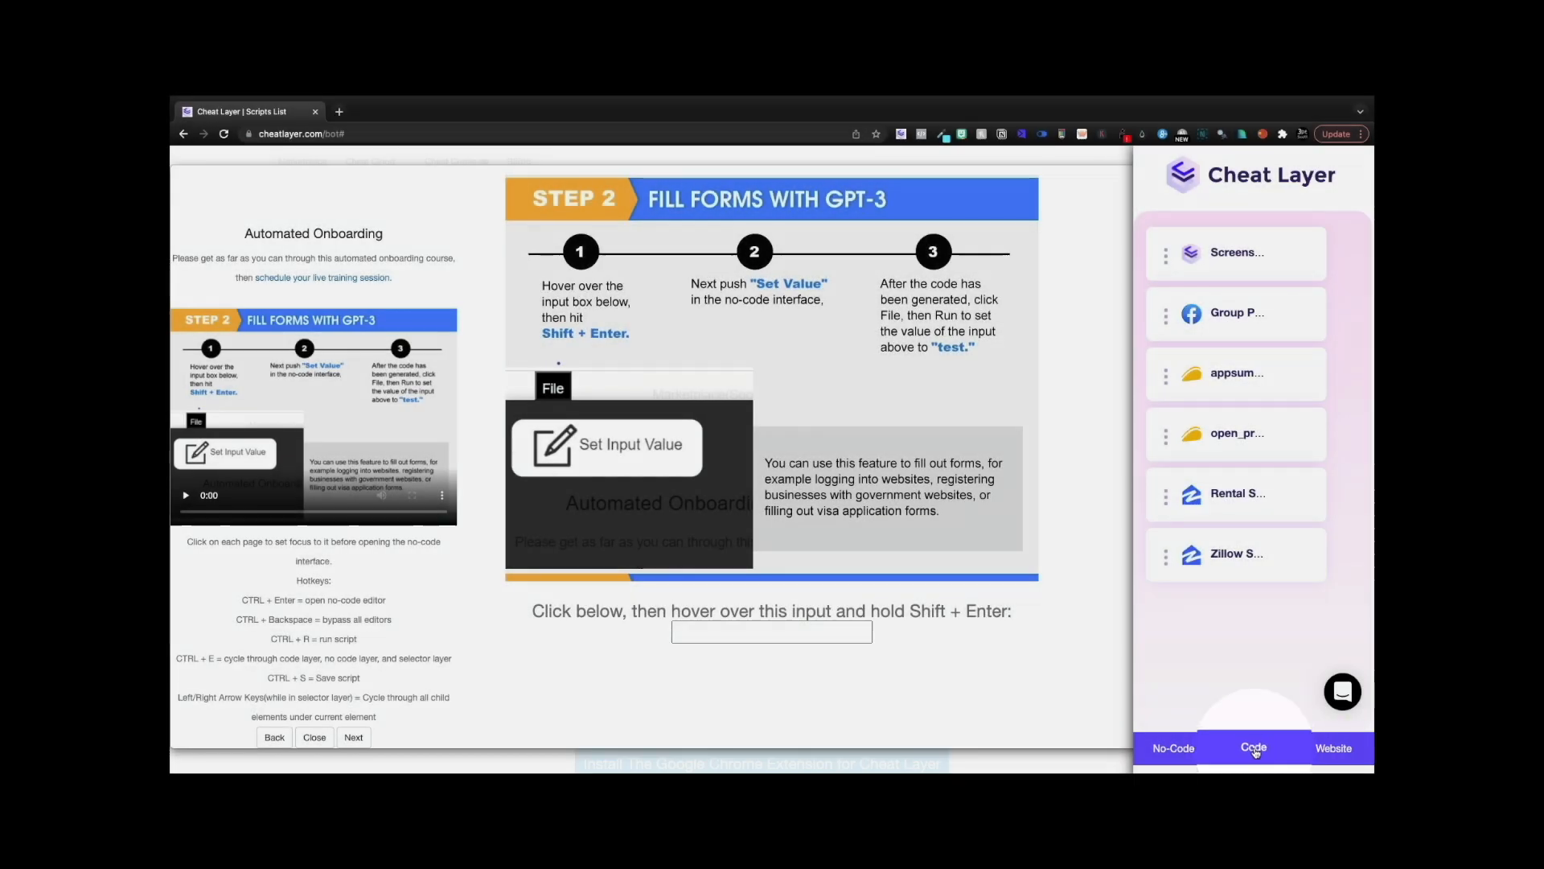
pyautogui.click(1231, 750)
pyautogui.click(1176, 750)
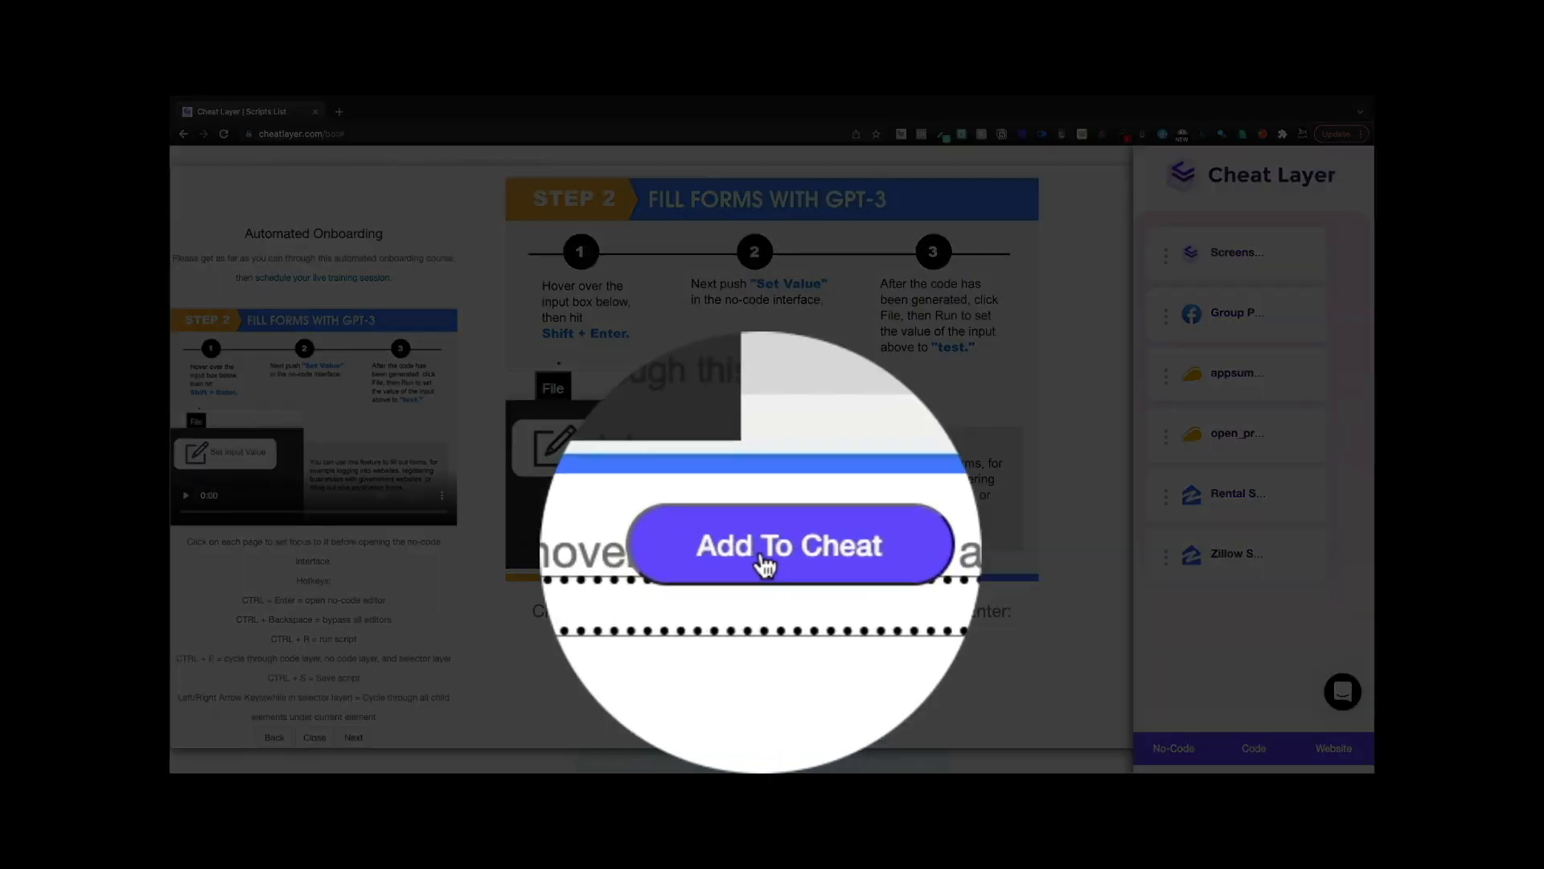
pyautogui.click(768, 613)
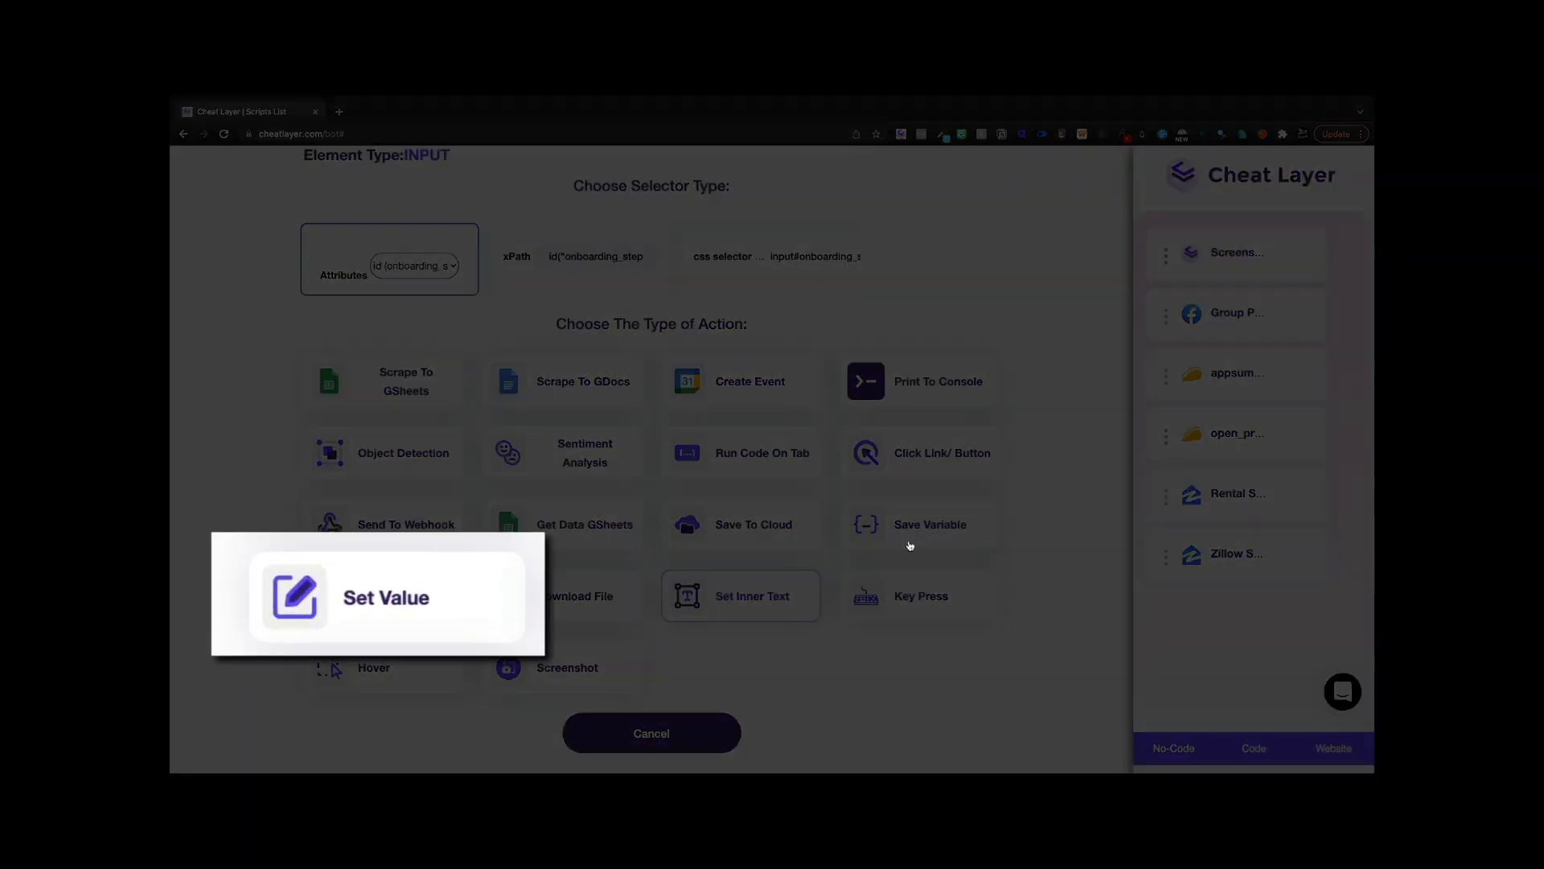
pyautogui.click(362, 596)
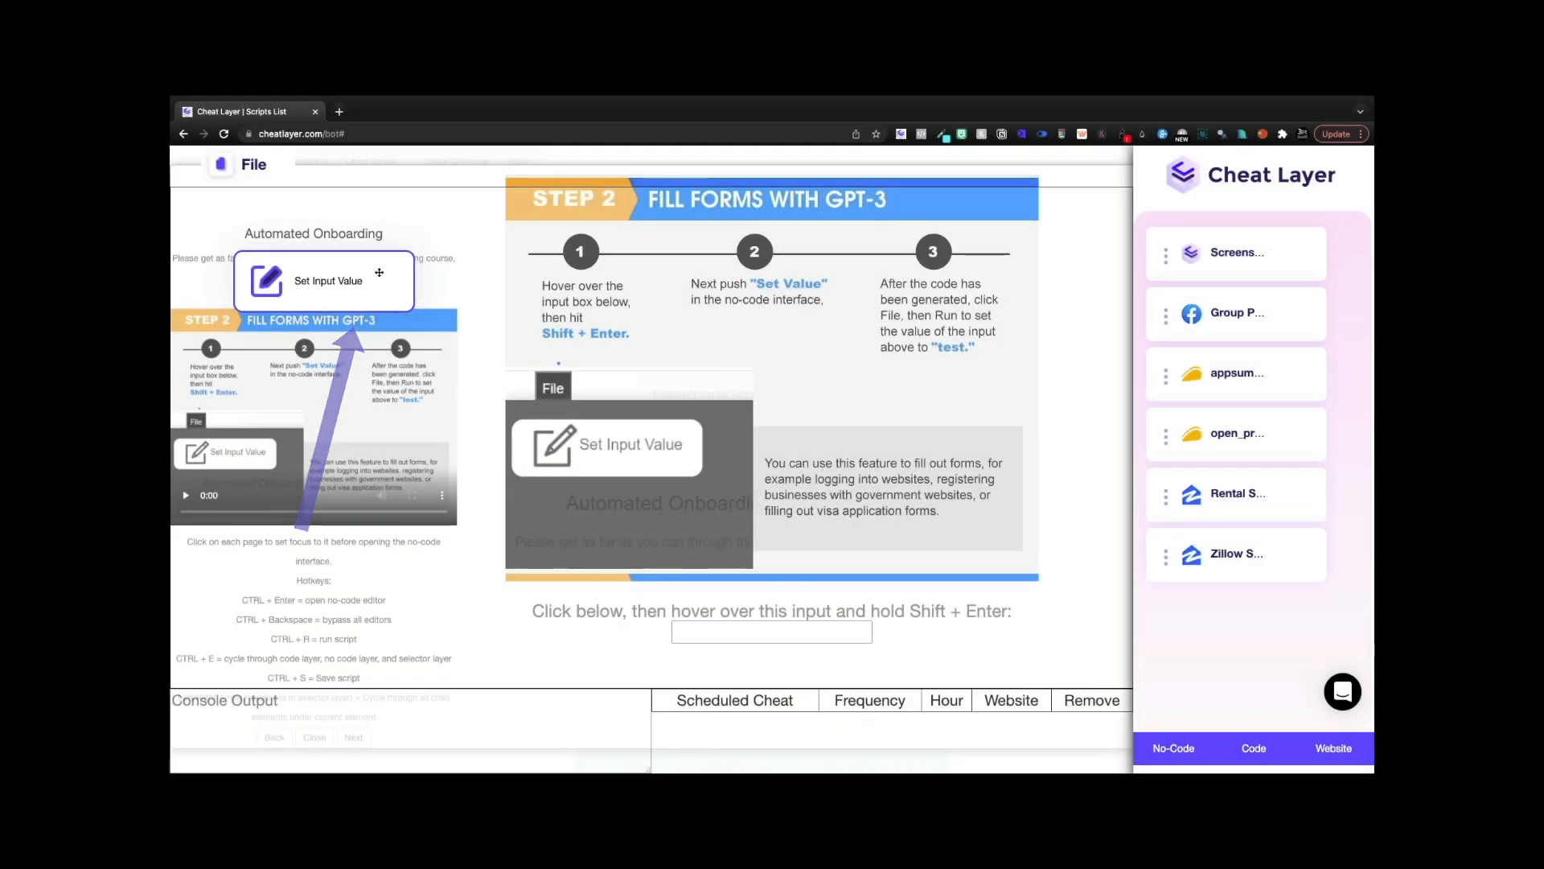
pyautogui.moveTo(330, 268); pyautogui.dragTo(411, 266)
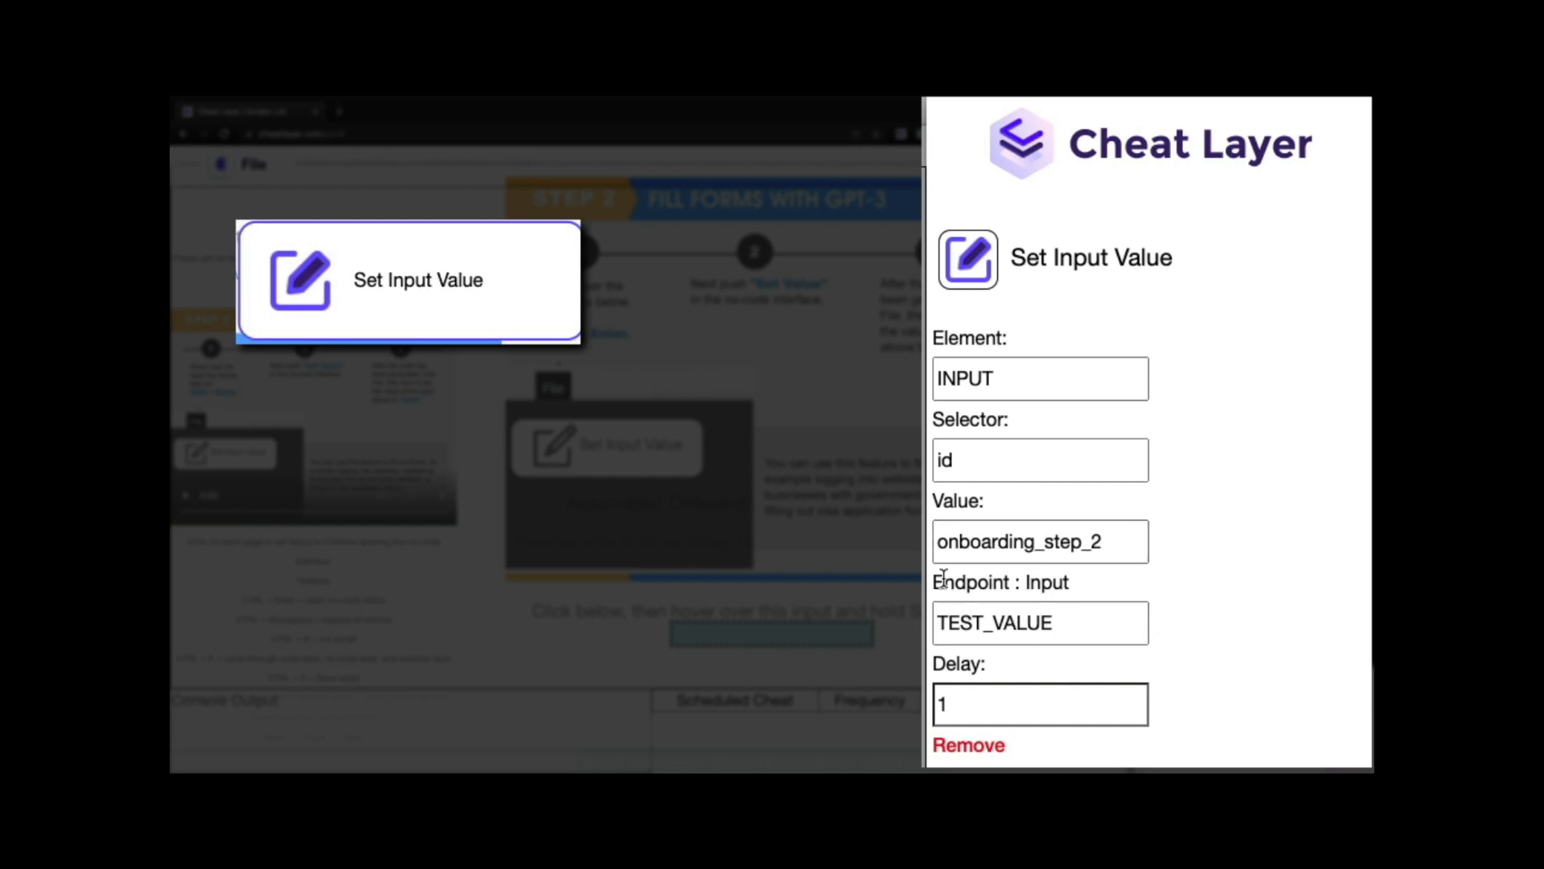
# - Replace TEST_VALUE with an e-mail address and run the script to fill the input
pyautogui.doubleClick(1083, 625)
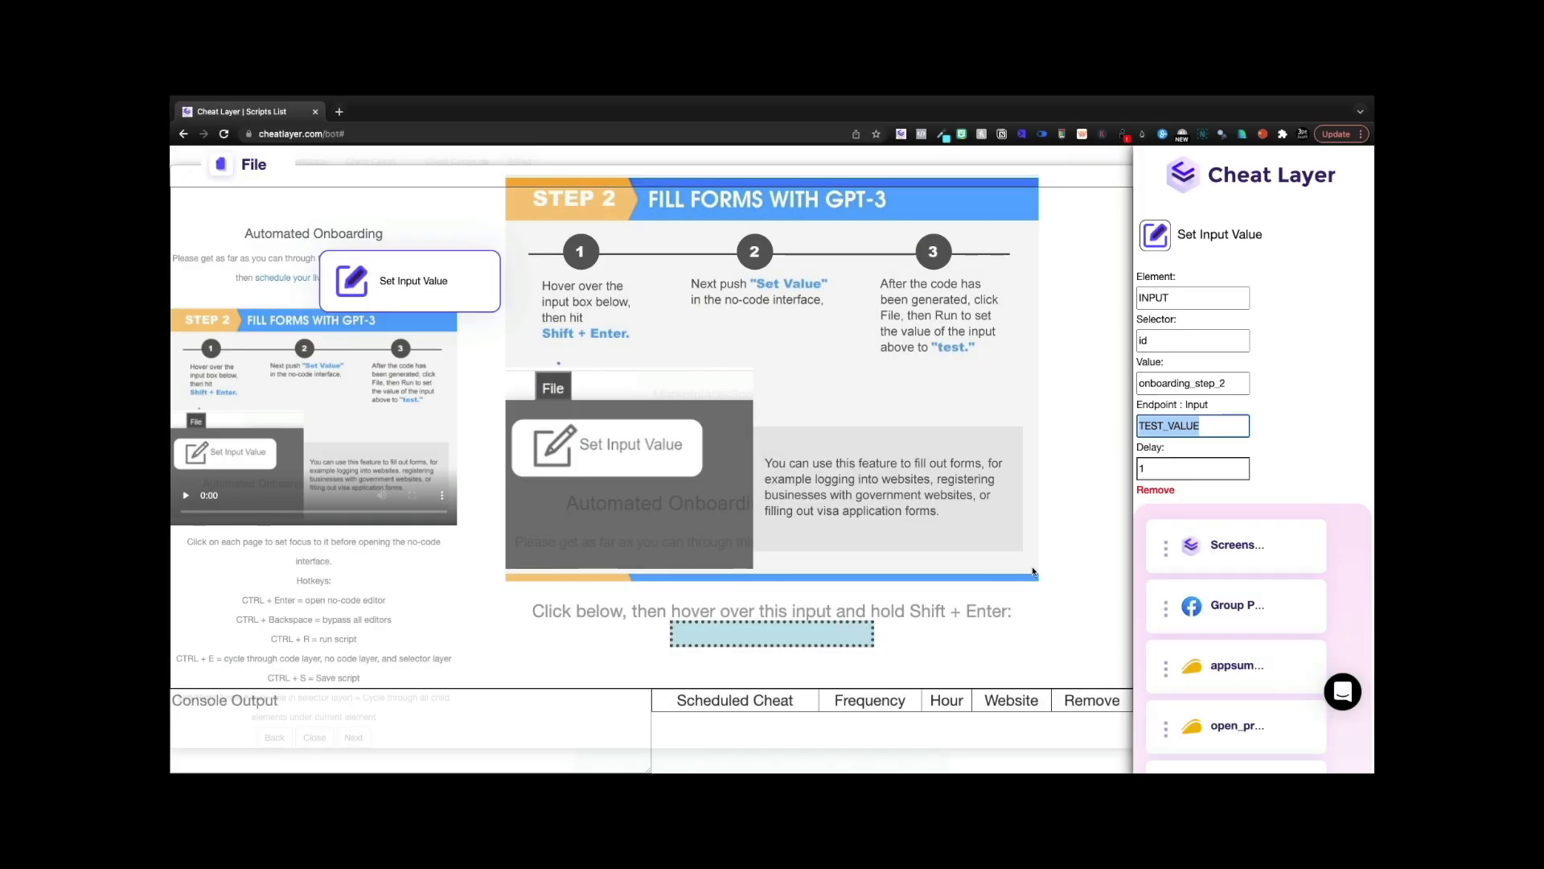
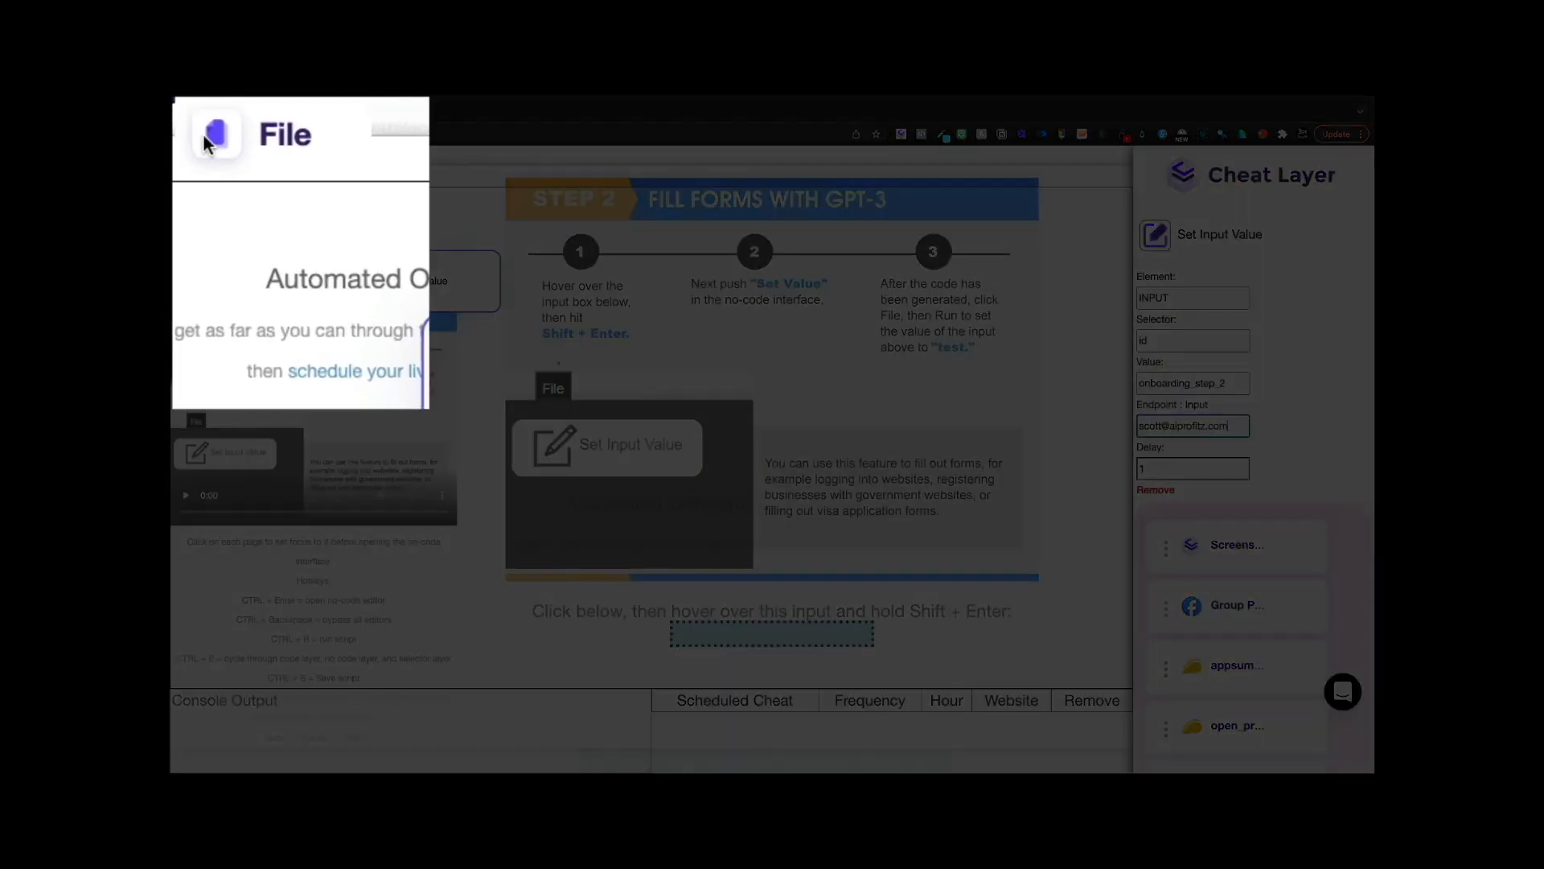
pyautogui.click(217, 165)
pyautogui.click(229, 218)
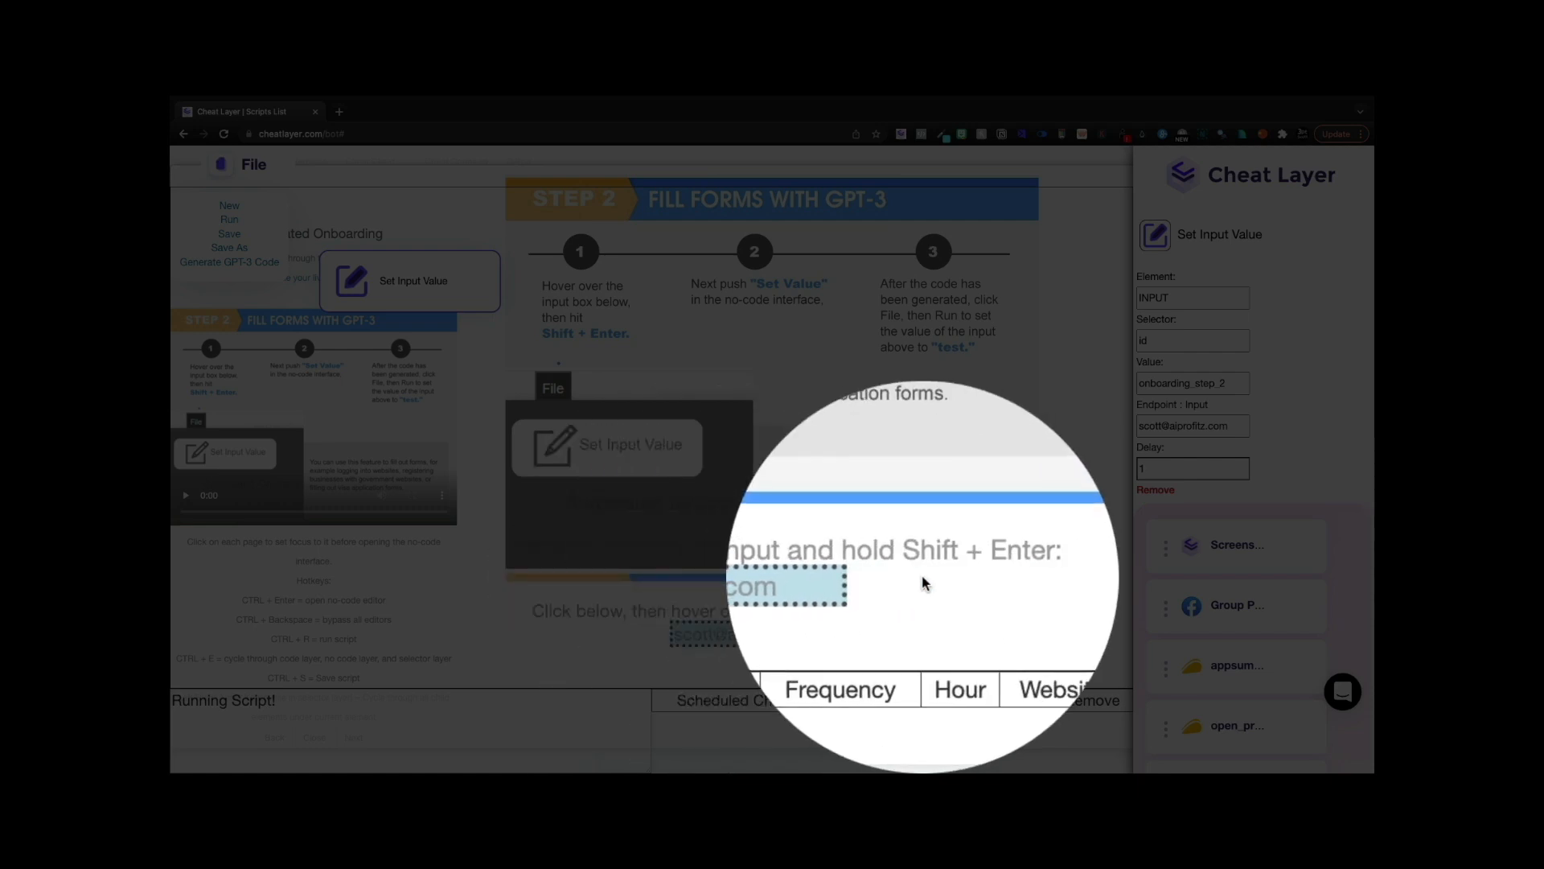
# - Switch to the script's code view
pyautogui.scroll(-4, 1182, 609)
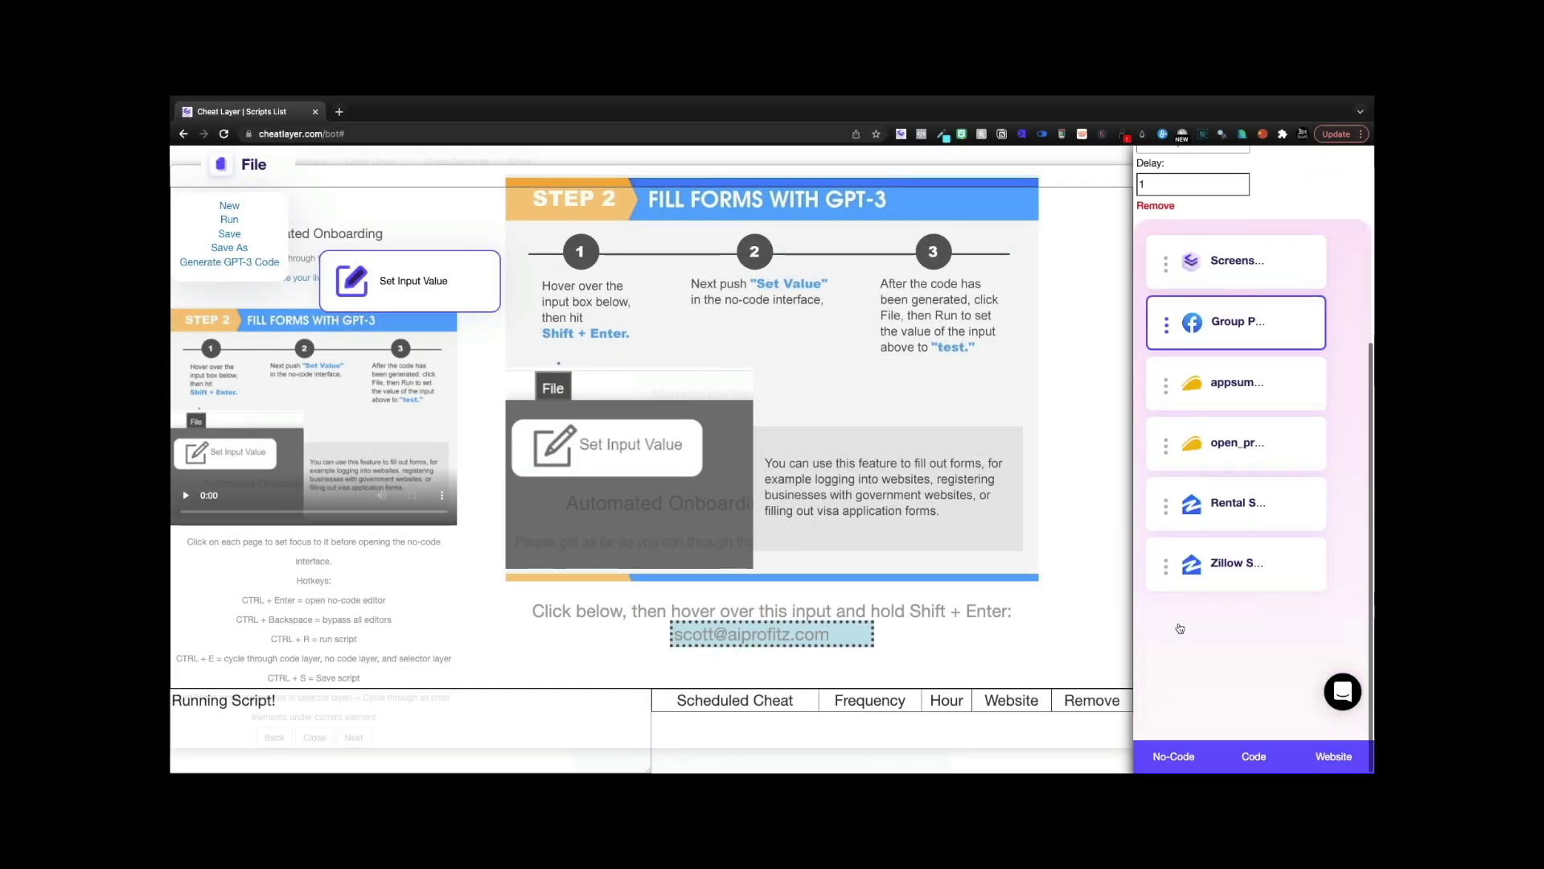
pyautogui.click(1190, 757)
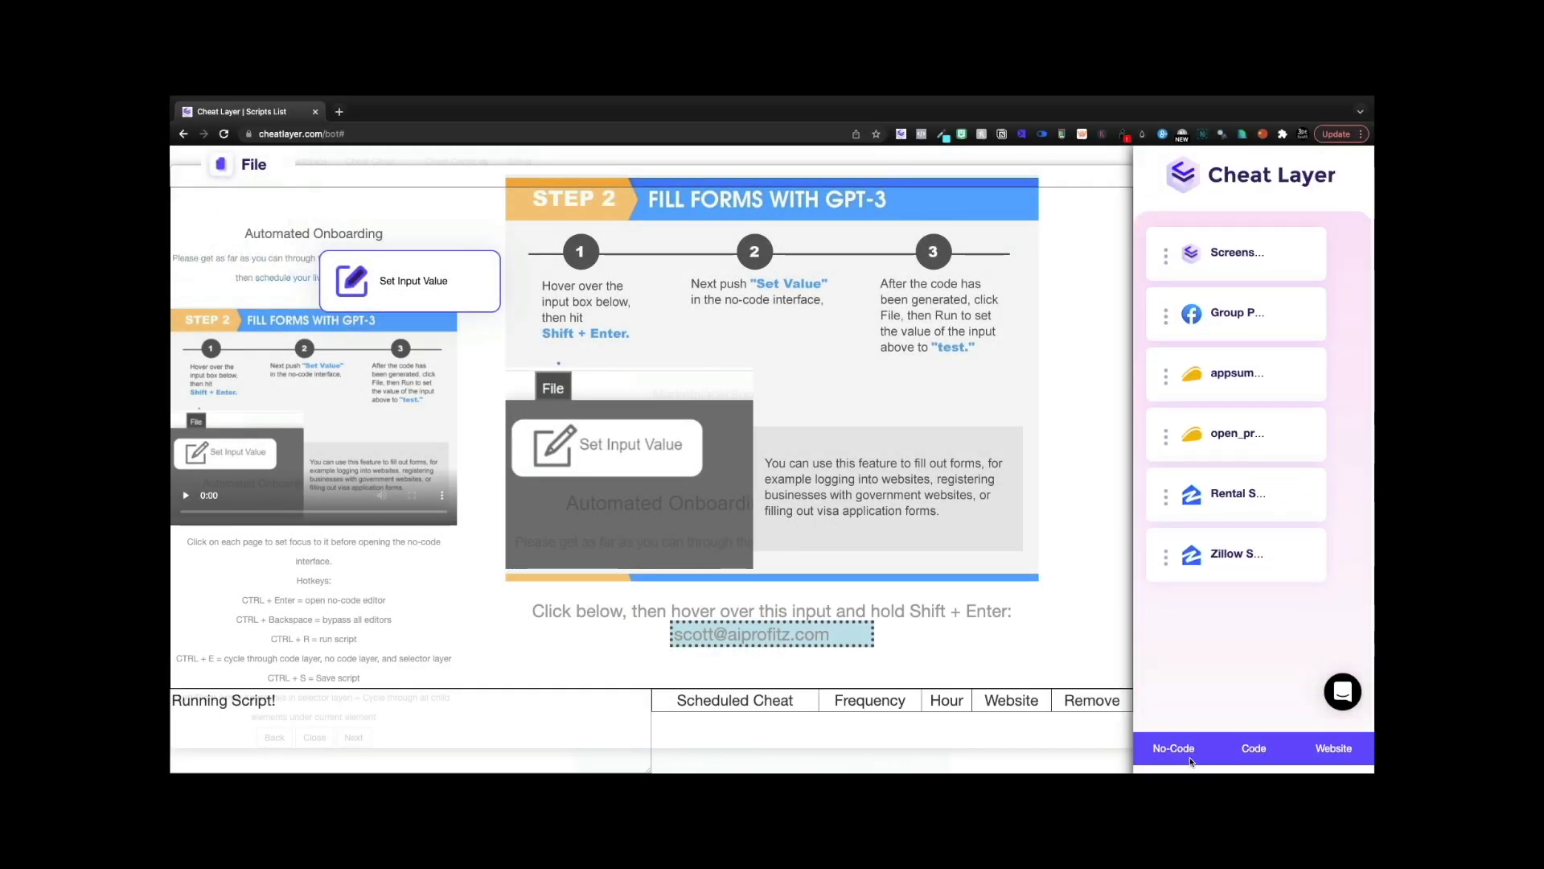
pyautogui.click(1238, 753)
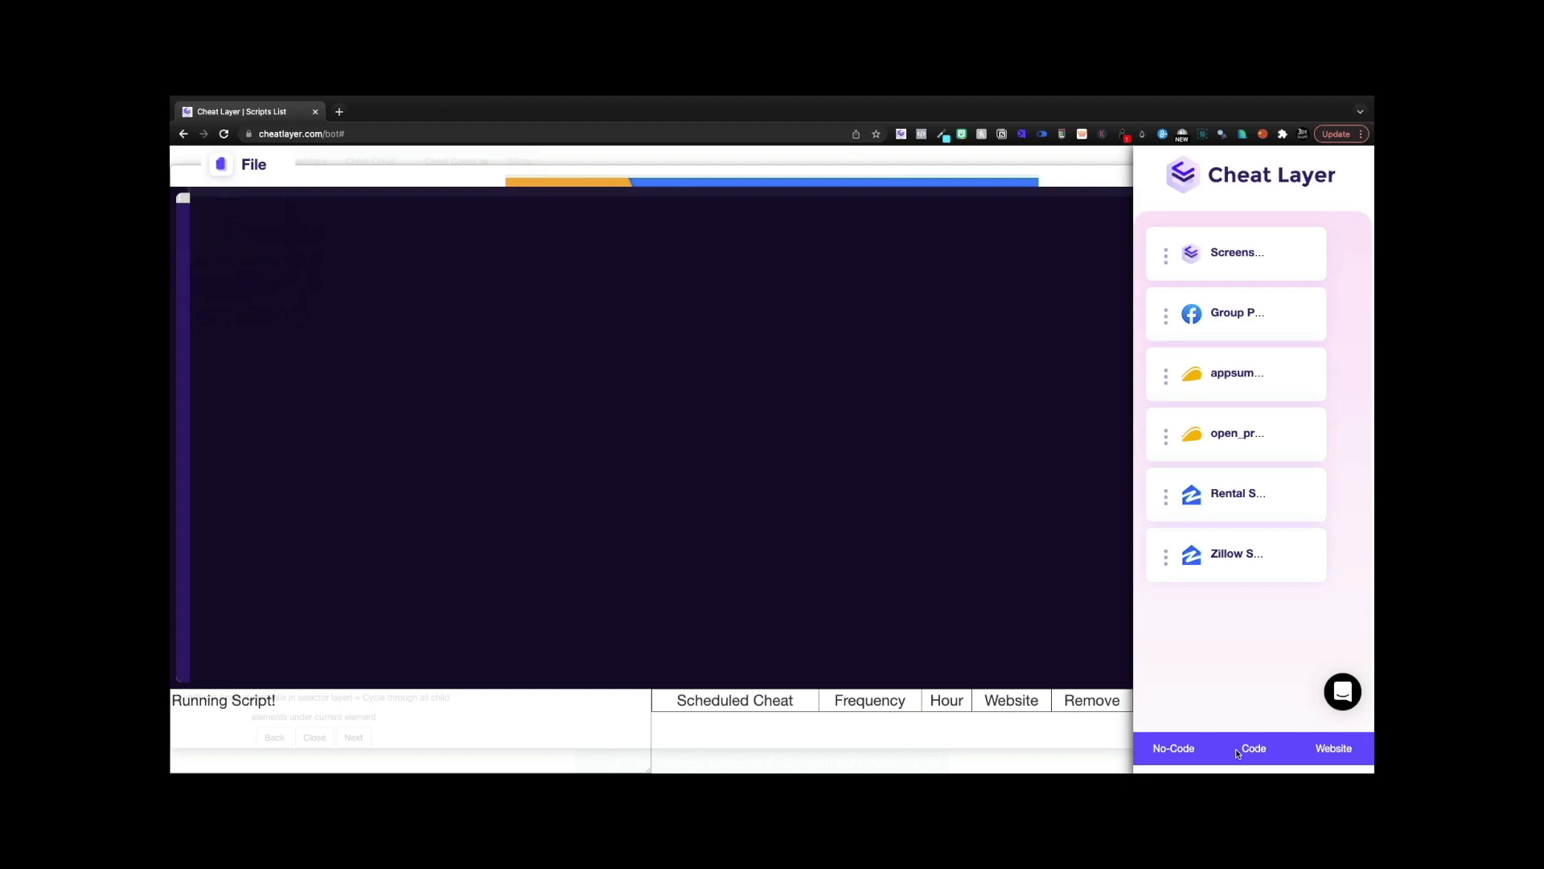
# - Change the script's e-mail value to 'hello world', run it with Ctrl+R, and close the editor
pyautogui.click(323, 268)
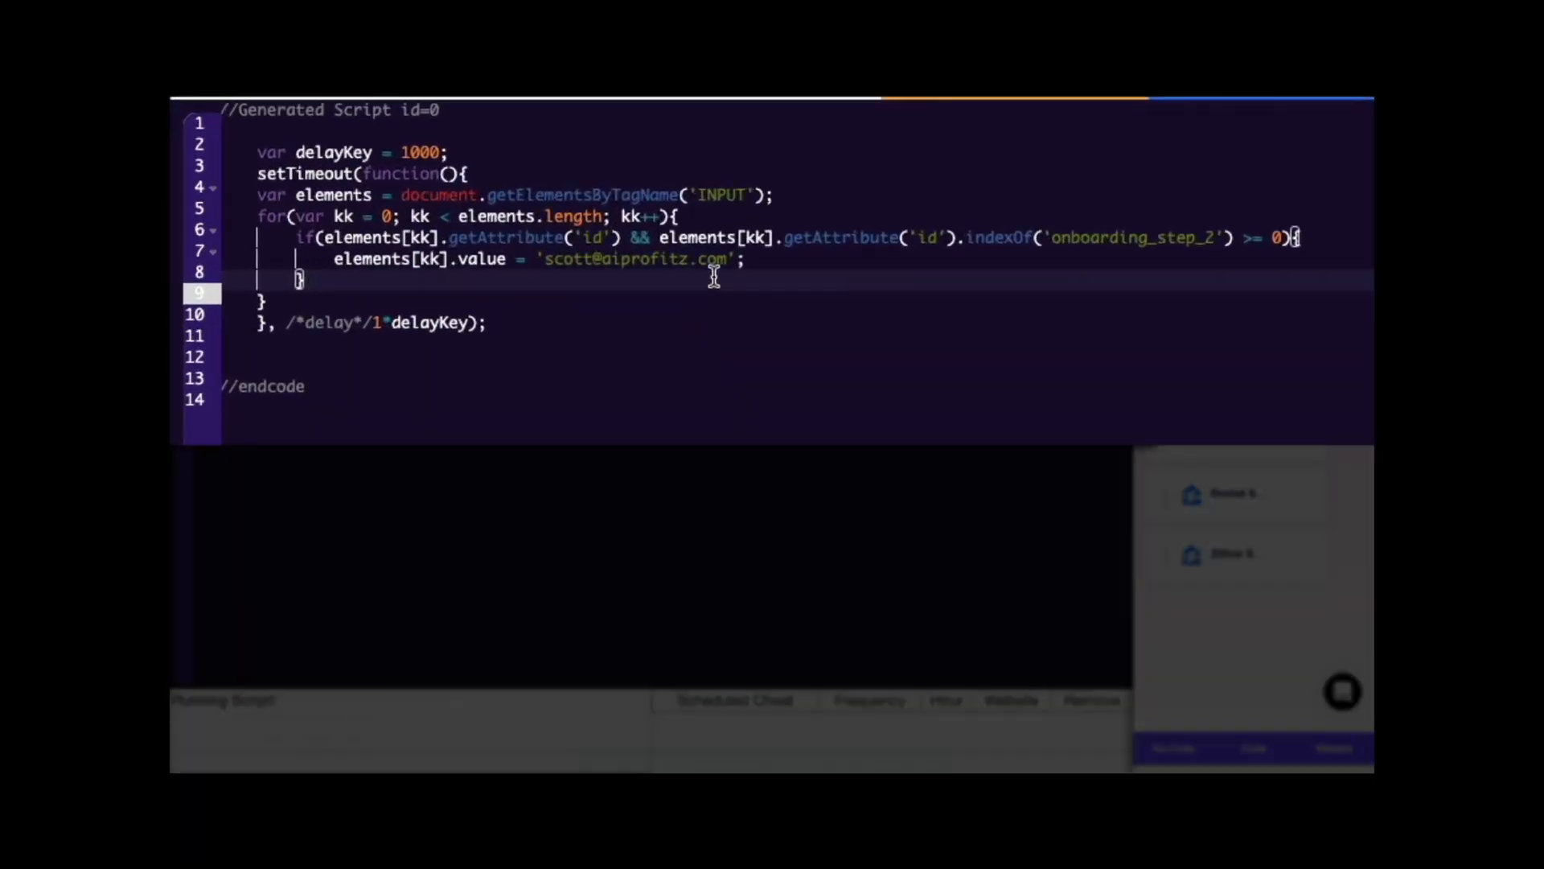
pyautogui.moveTo(436, 261); pyautogui.dragTo(380, 262)
pyautogui.moveTo(609, 264); pyautogui.dragTo(553, 264)
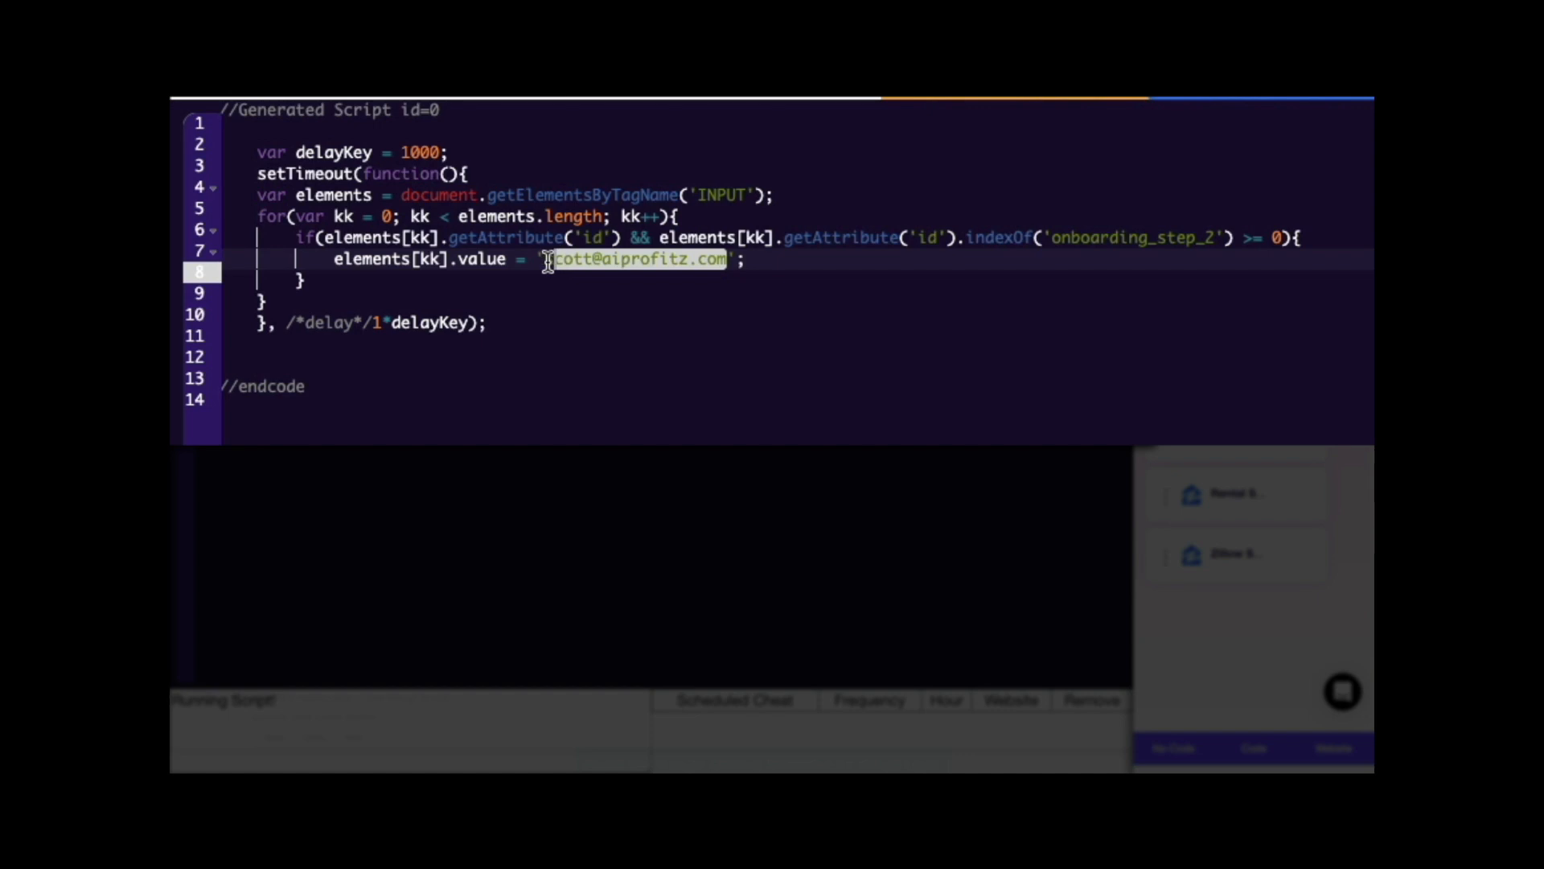
pyautogui.press('BackSpace')
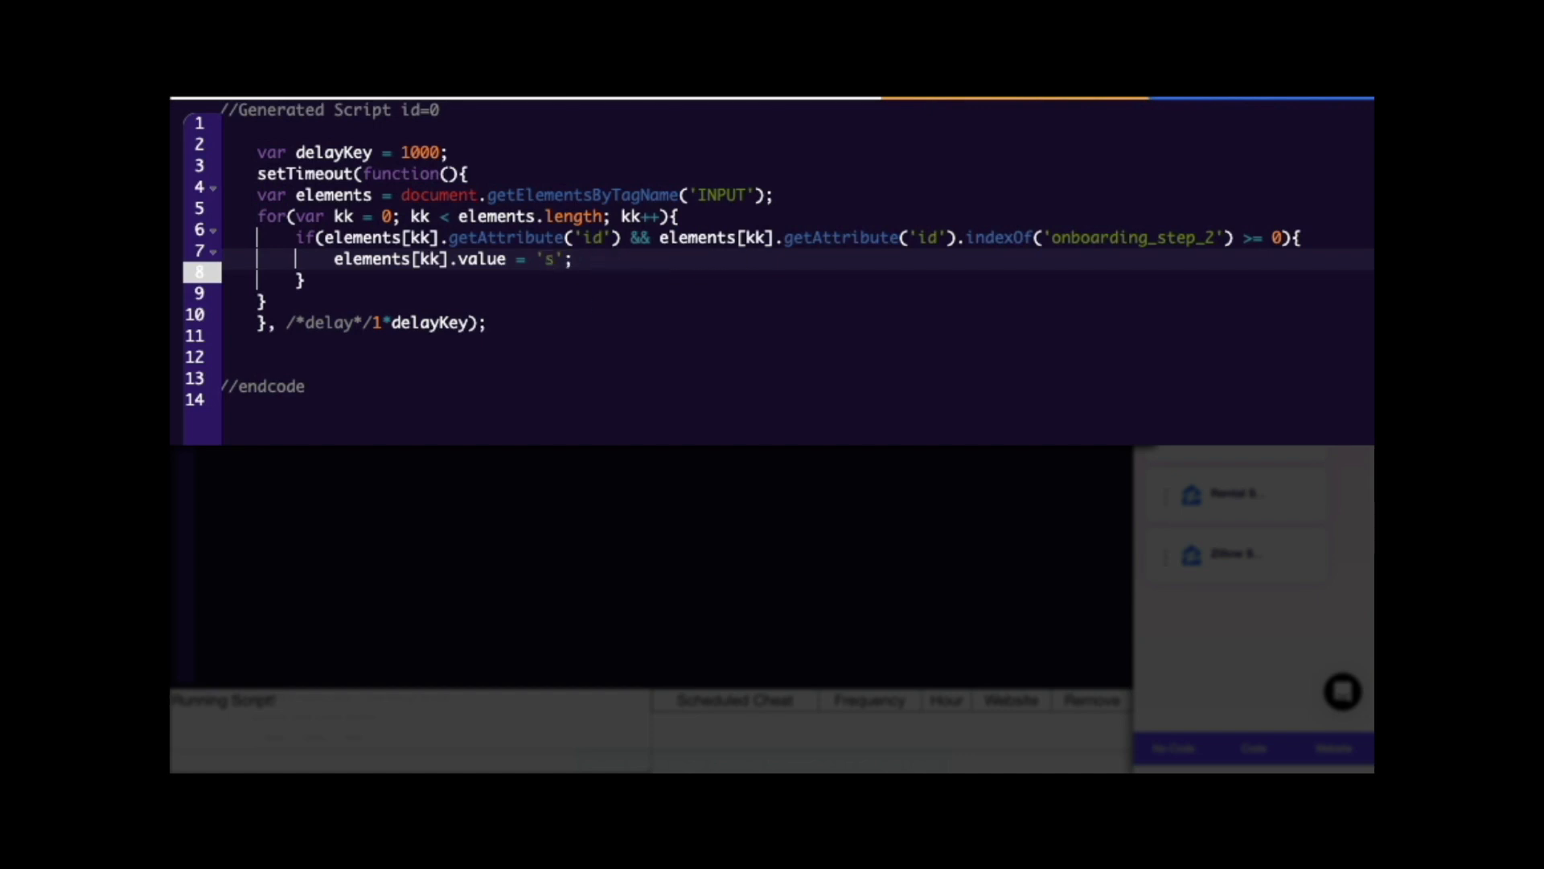
pyautogui.press('BackSpace')
pyautogui.write('hello world')
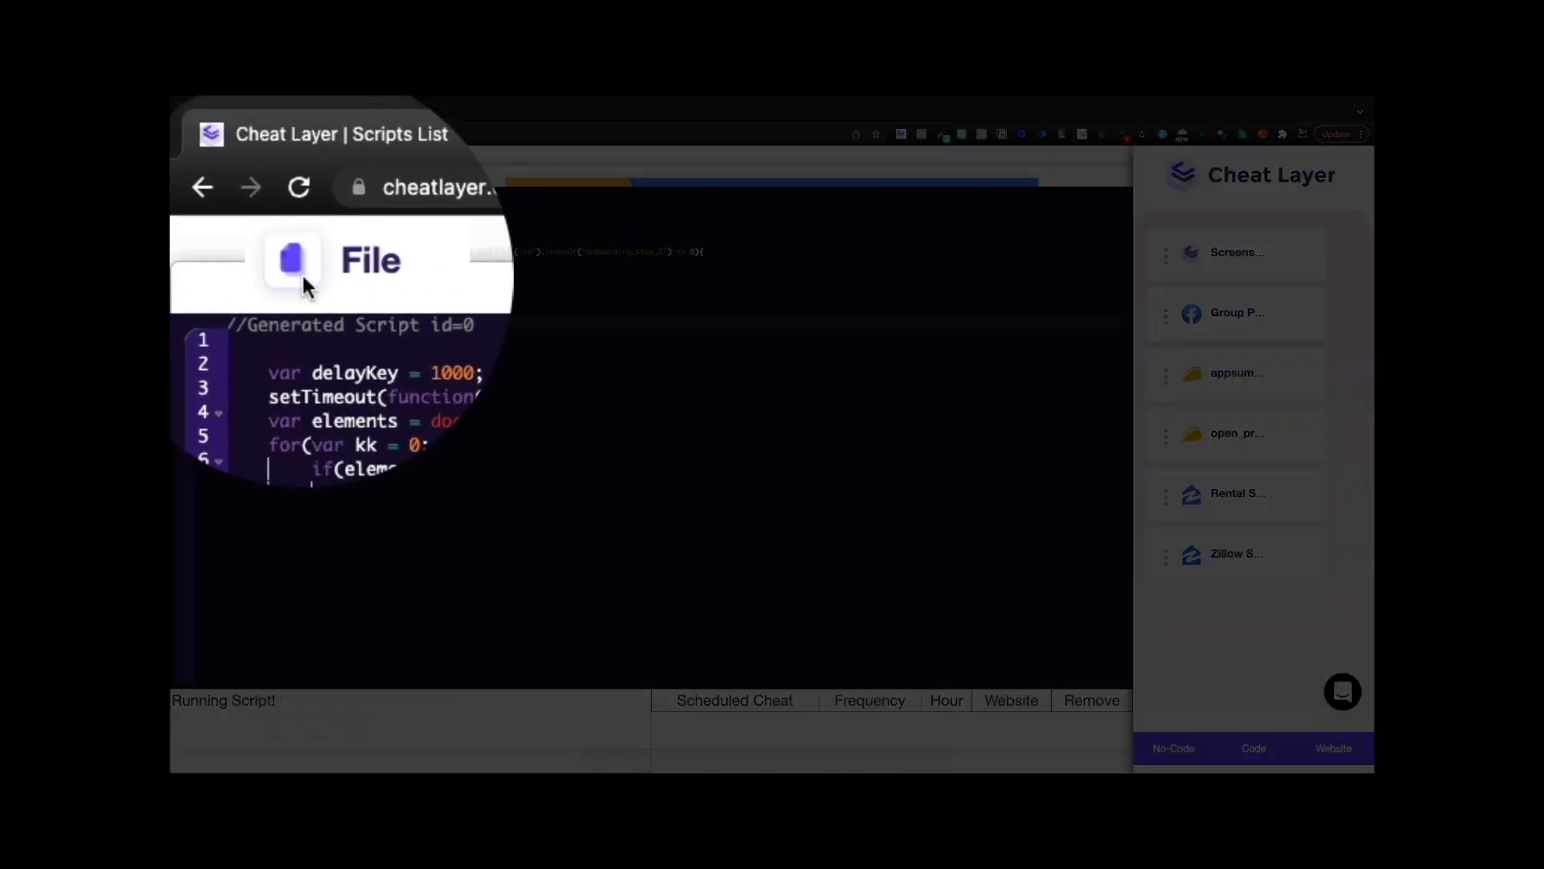
pyautogui.click(221, 166)
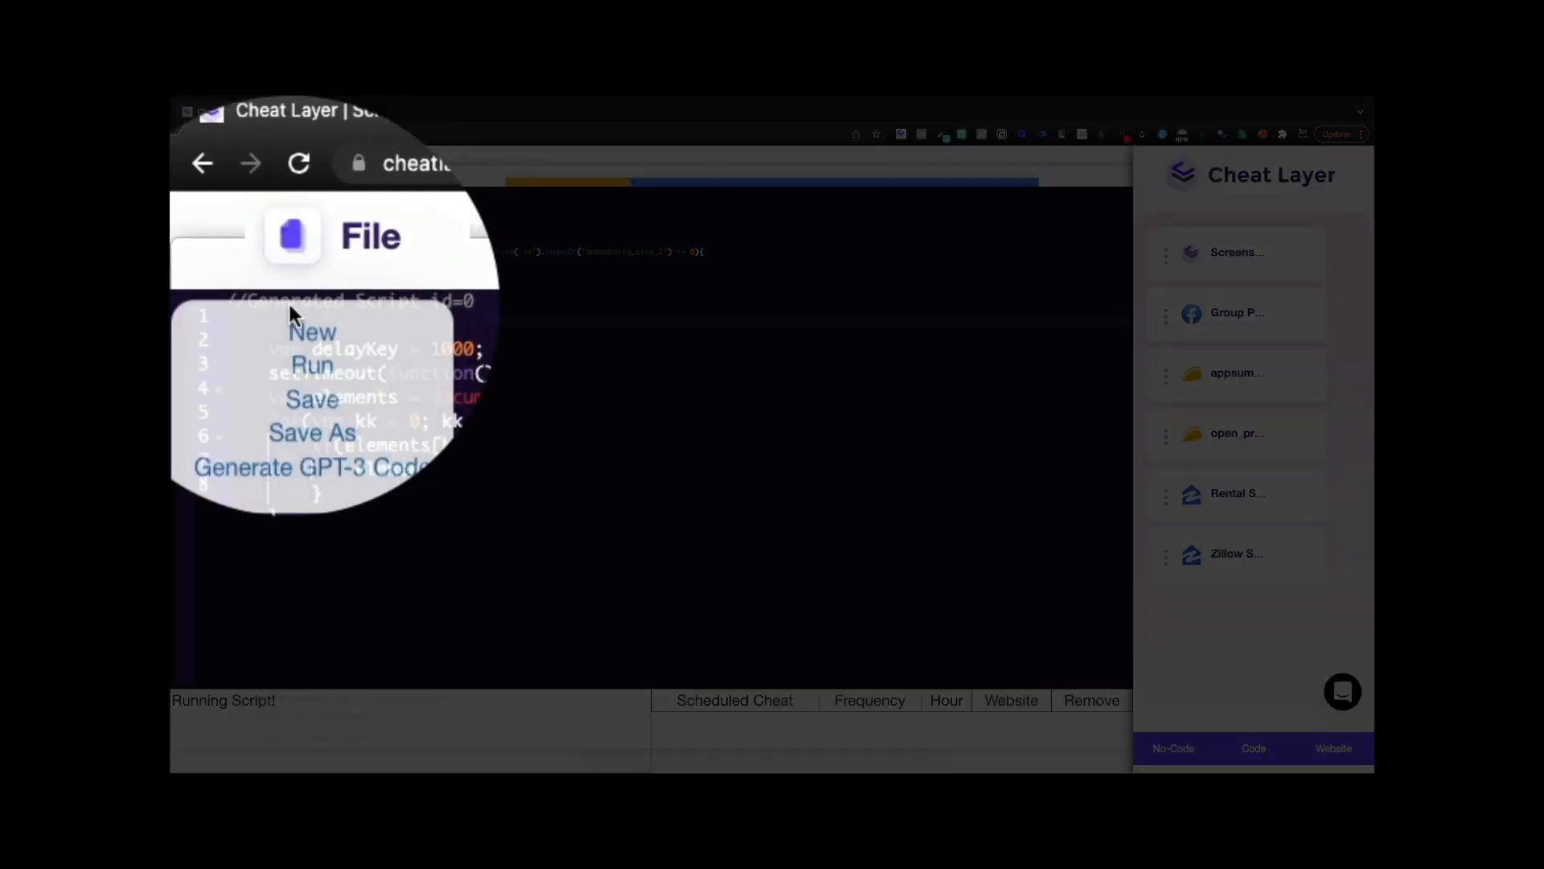
pyautogui.hotkey('ctrl', 'r')
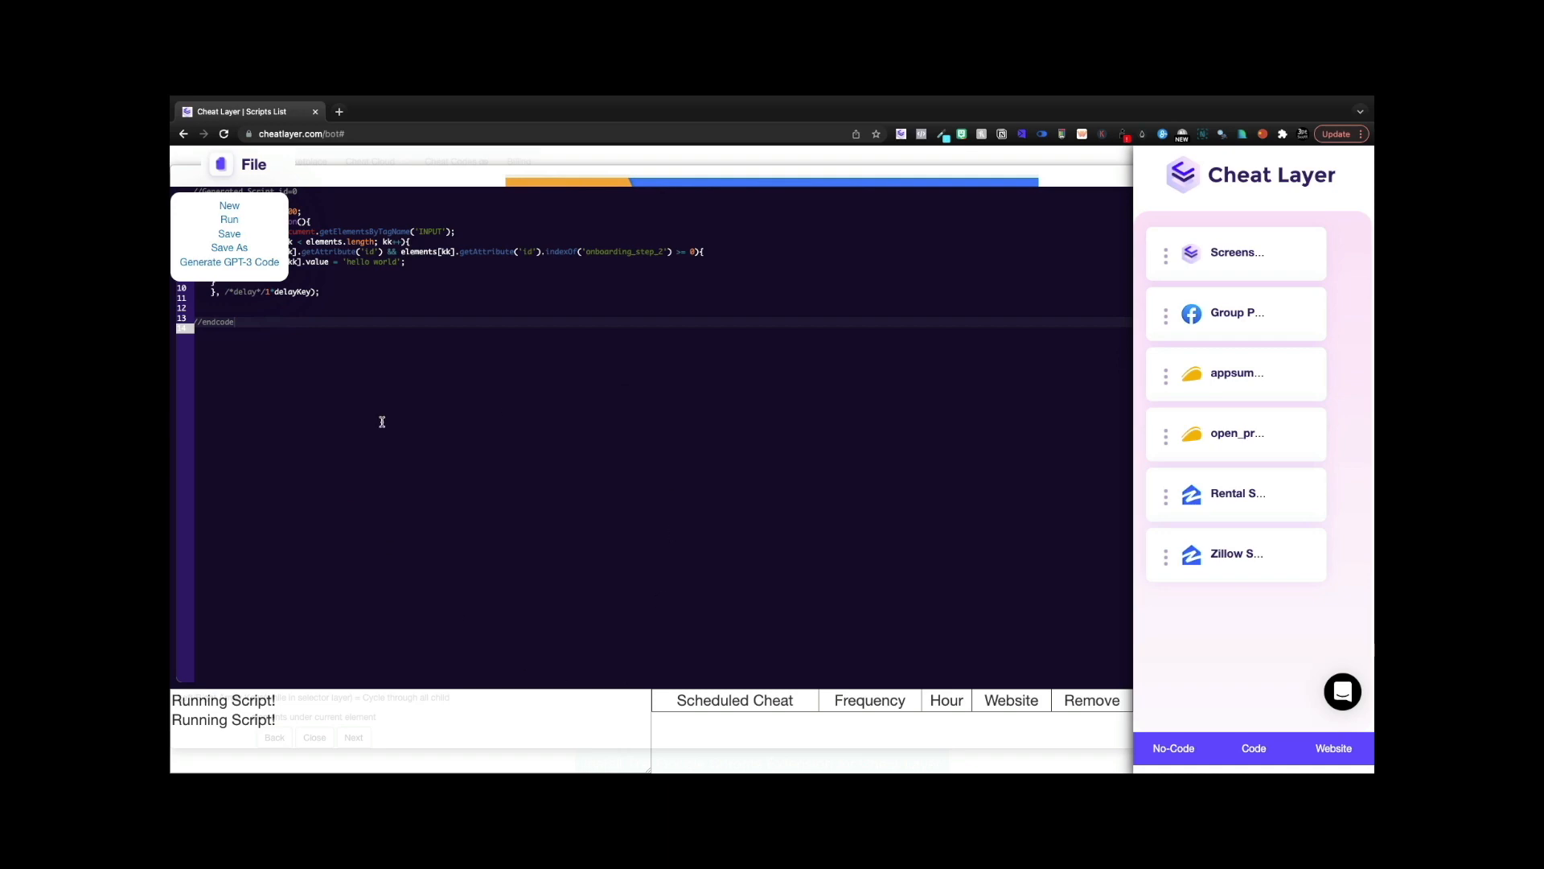
pyautogui.click(1174, 749)
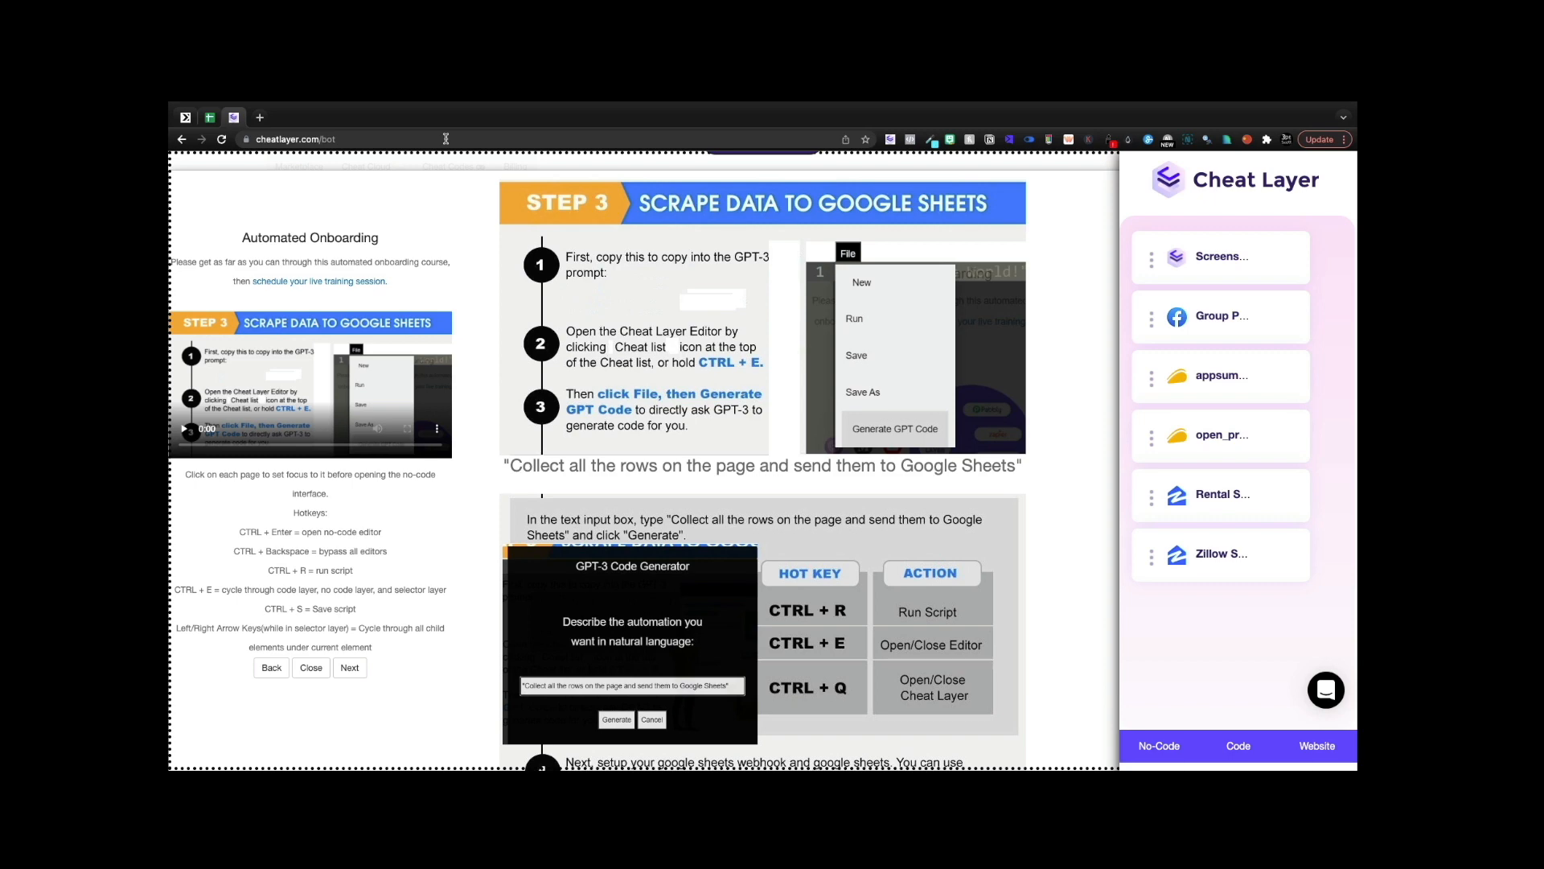
# - Copy the prompt 'Collect all the rows on the page and send them to Google Sheets'
pyautogui.tripleClick(586, 468)
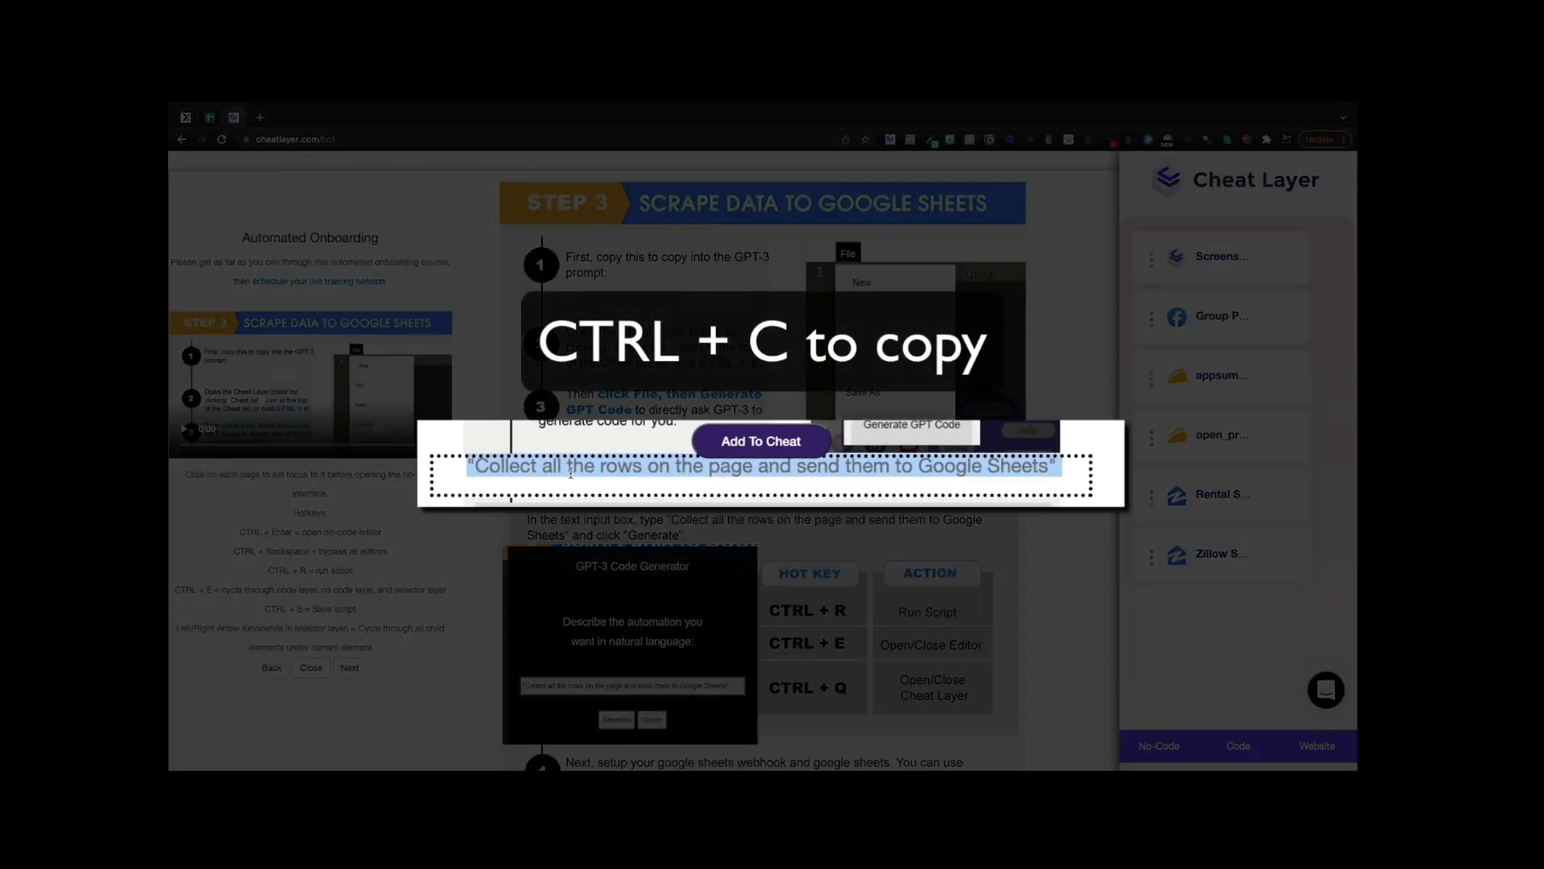
pyautogui.rightClick(597, 474)
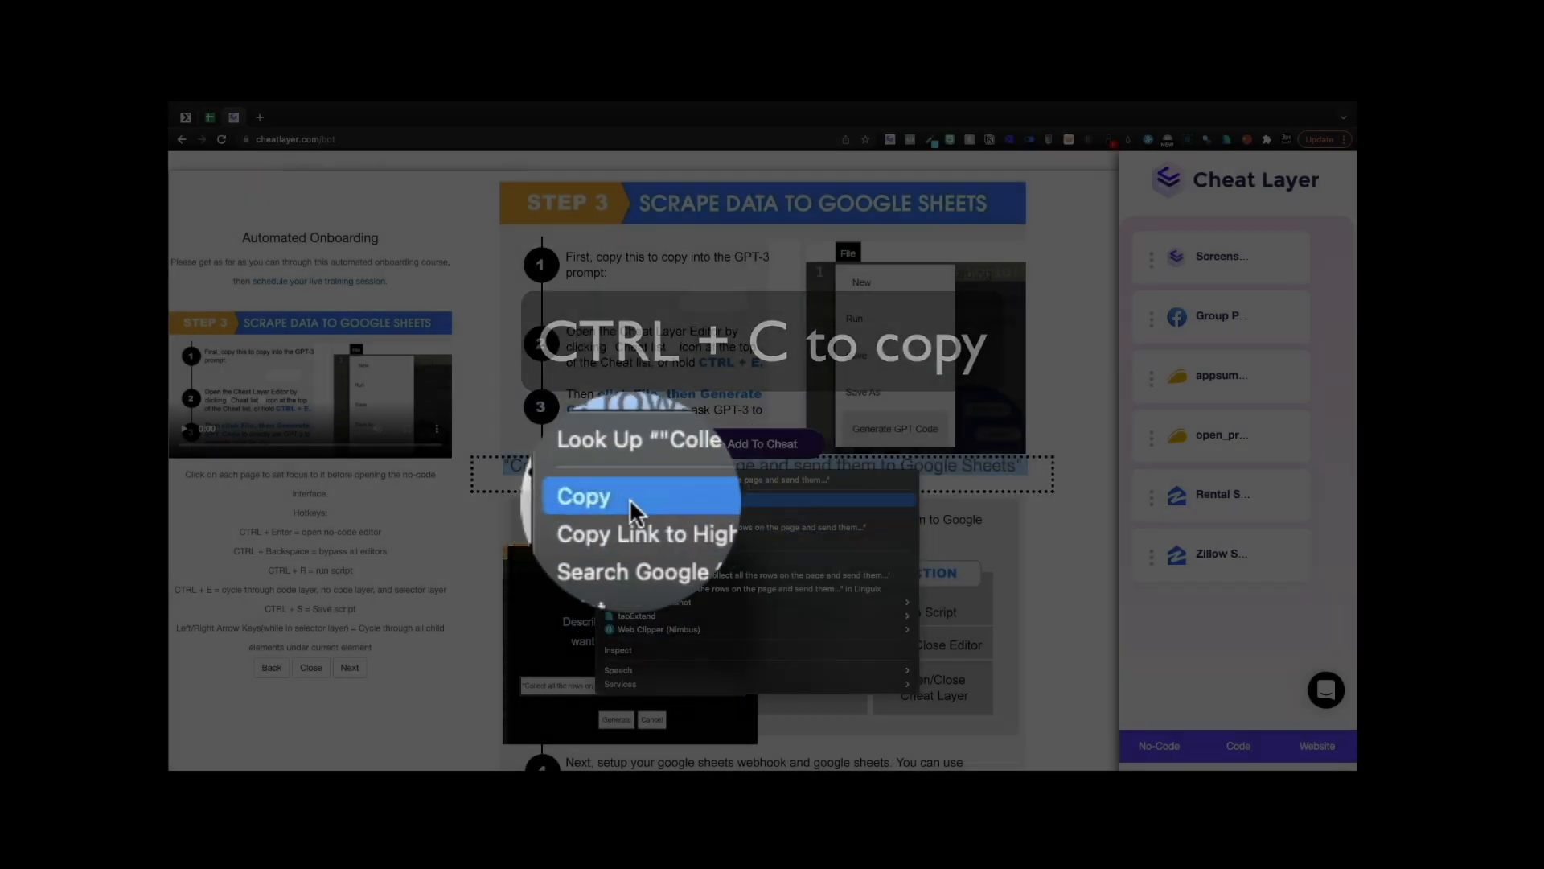
pyautogui.click(632, 502)
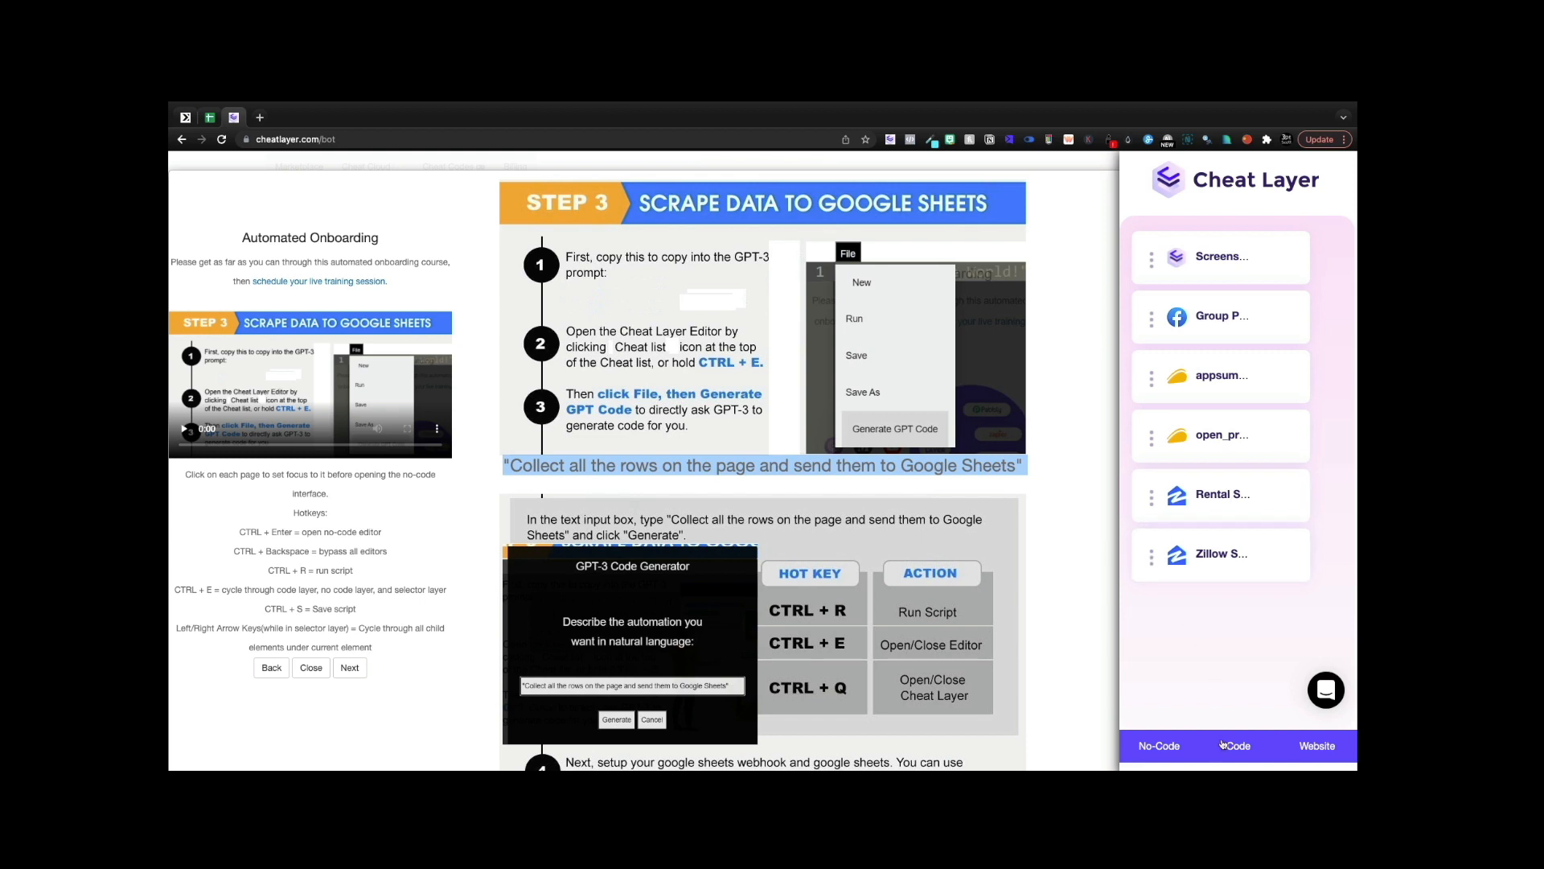
# - Paste the prompt into the Generate GPT-3 Code dialog and generate the script
pyautogui.click(1160, 747)
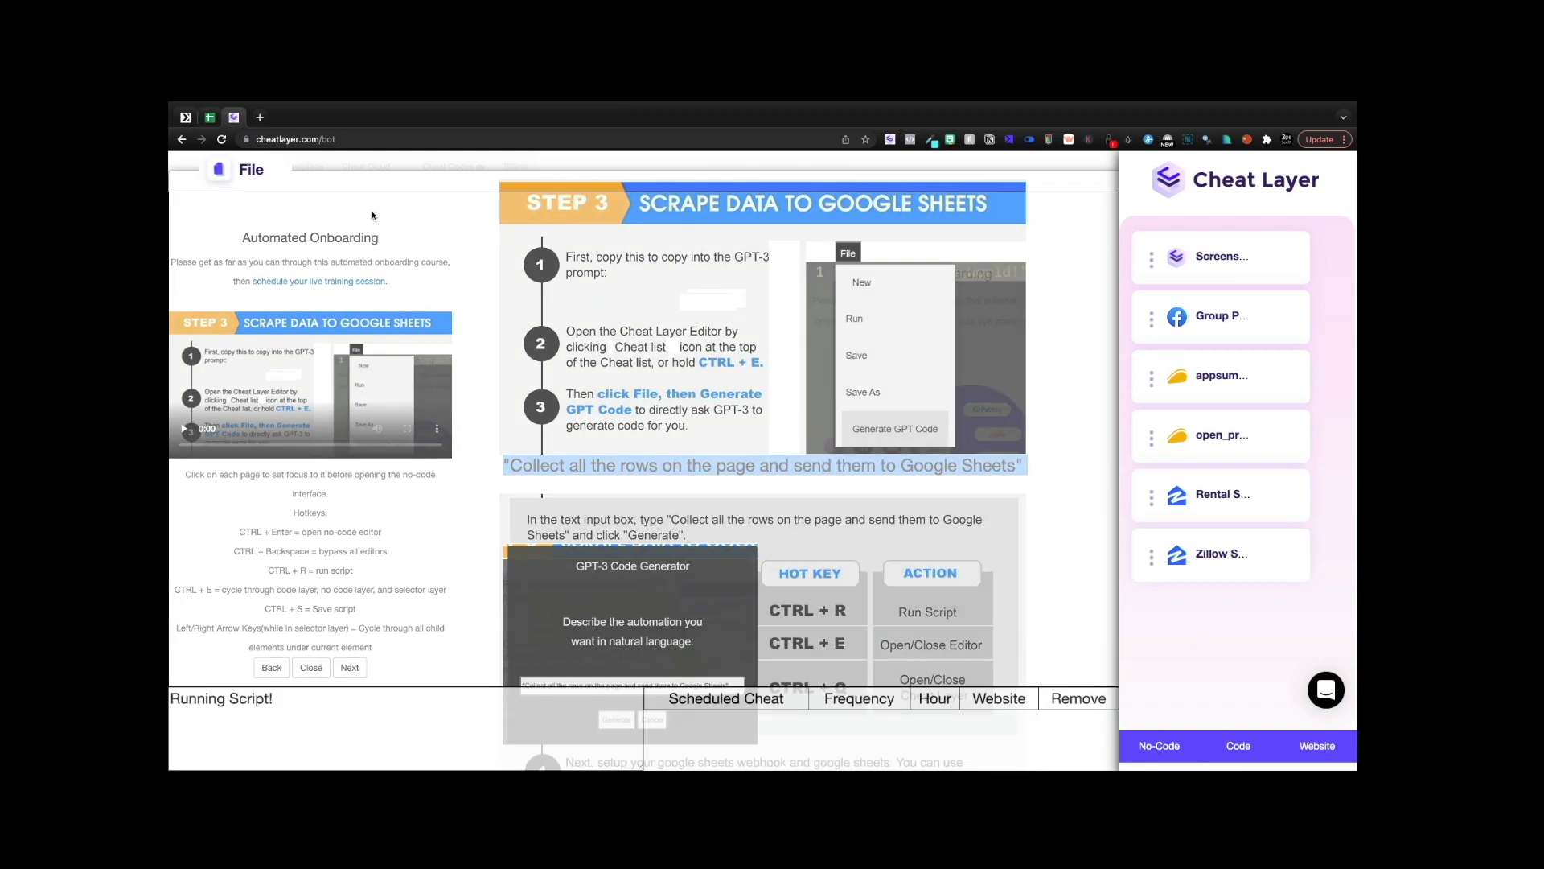
pyautogui.click(226, 171)
pyautogui.click(212, 266)
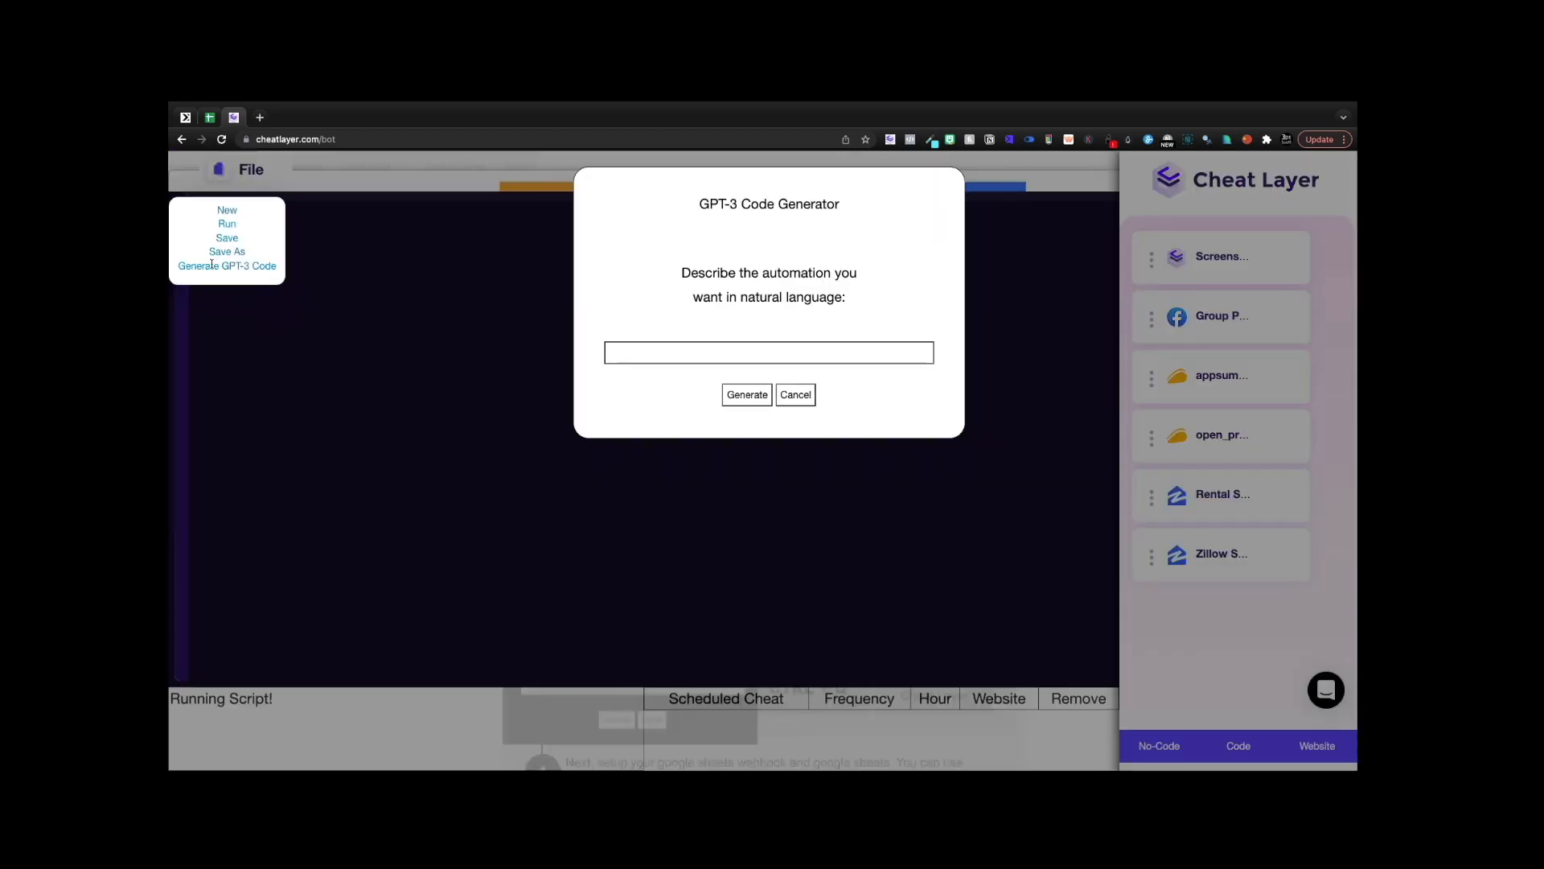
pyautogui.click(689, 354)
pyautogui.hotkey('ctrl', 'v')
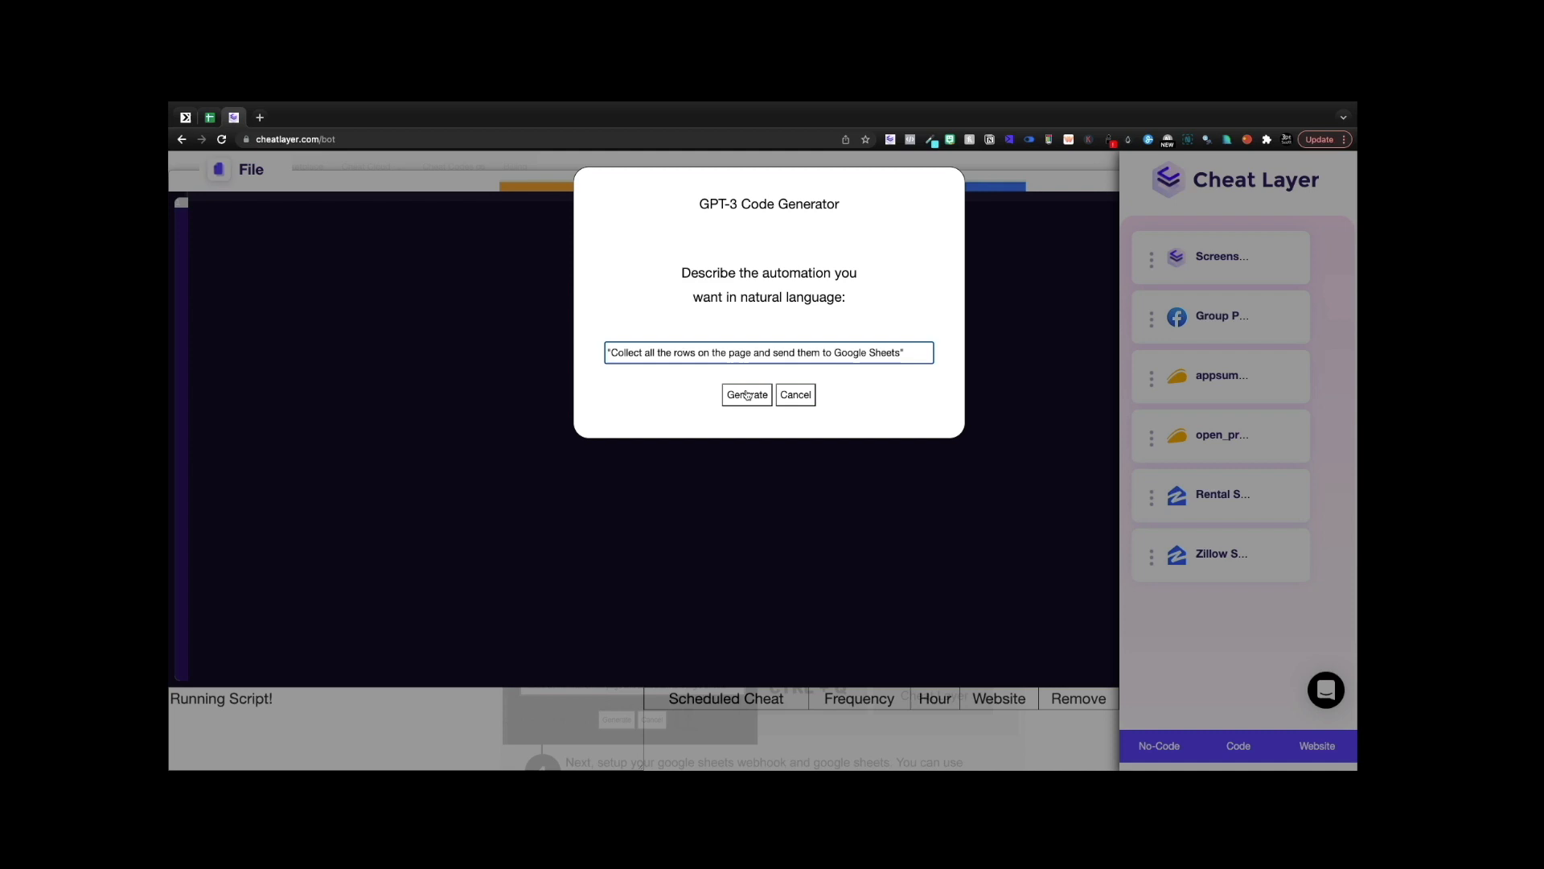
pyautogui.click(747, 395)
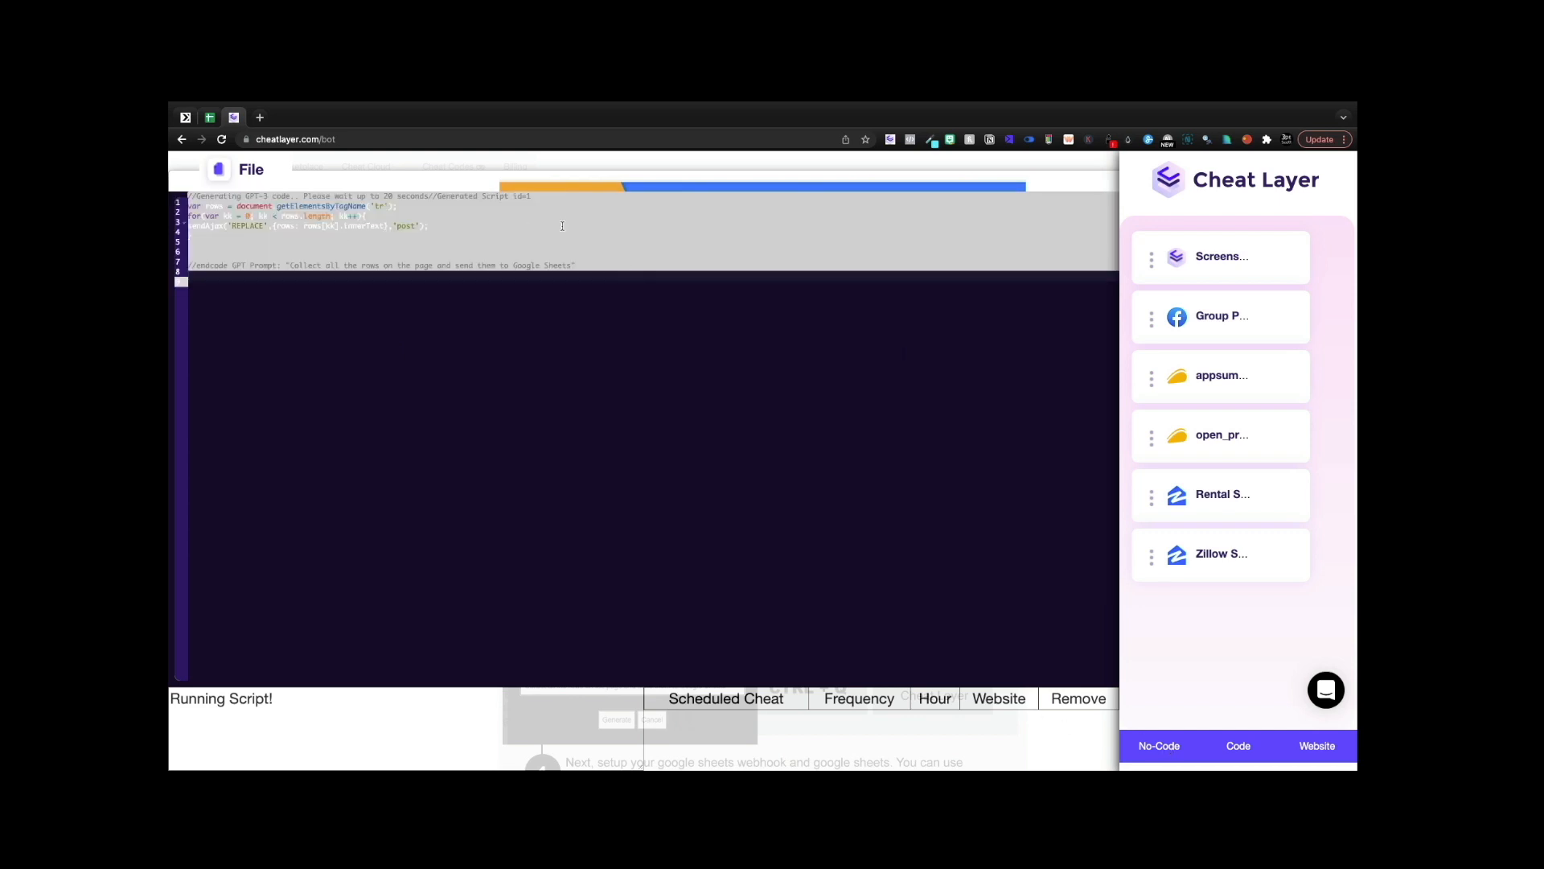
# - Select the REPLACE placeholder in the generated script, then close the editor to view the tutorial
pyautogui.click(262, 226)
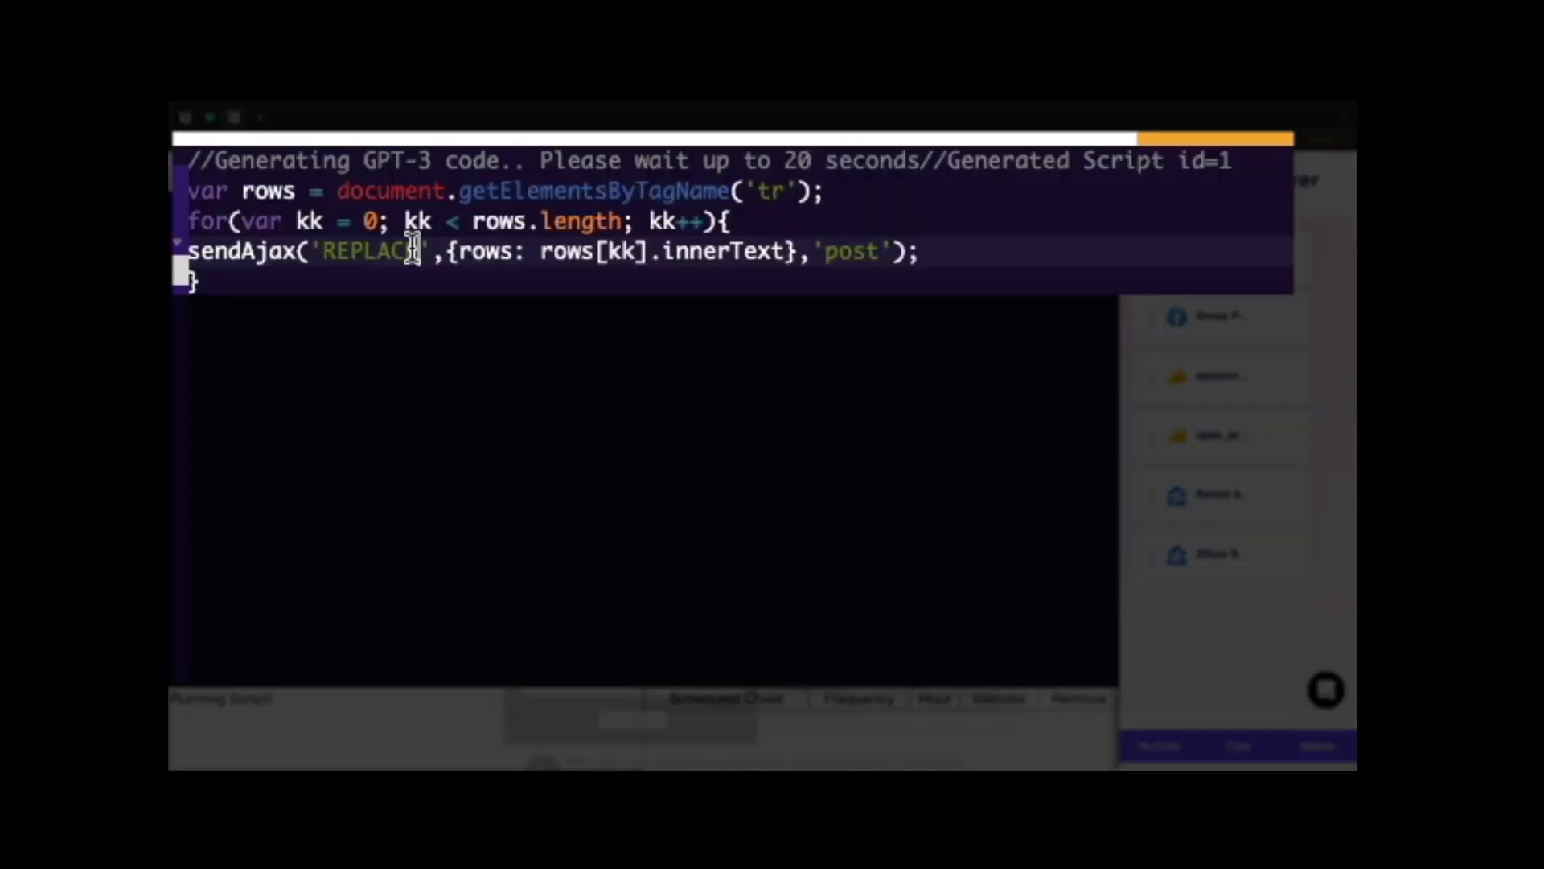
pyautogui.moveTo(415, 249); pyautogui.dragTo(316, 244)
pyautogui.click(265, 226)
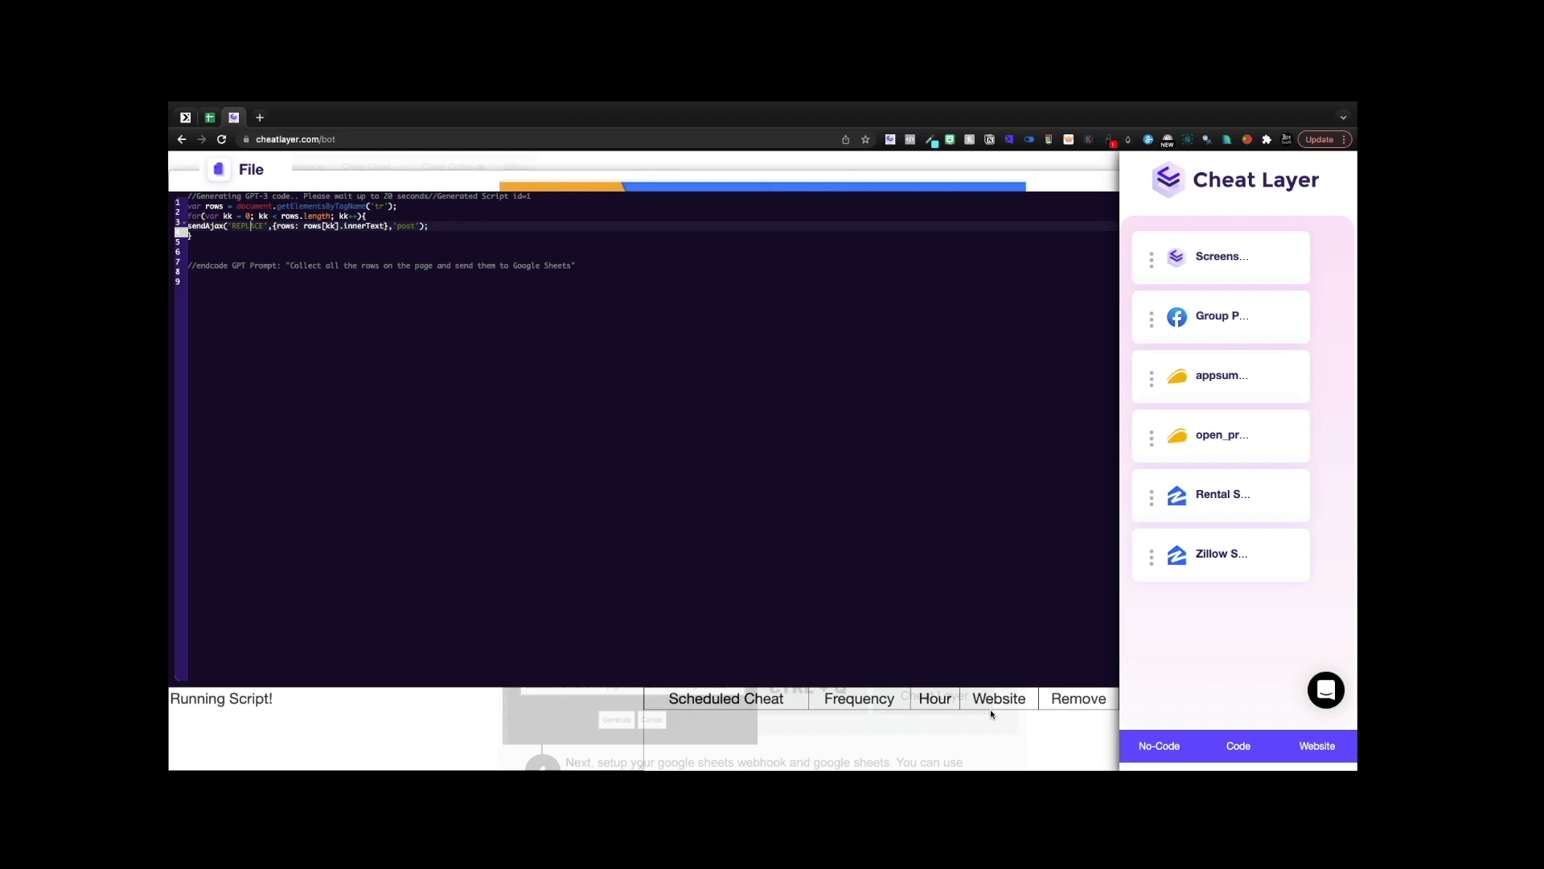
pyautogui.click(1323, 749)
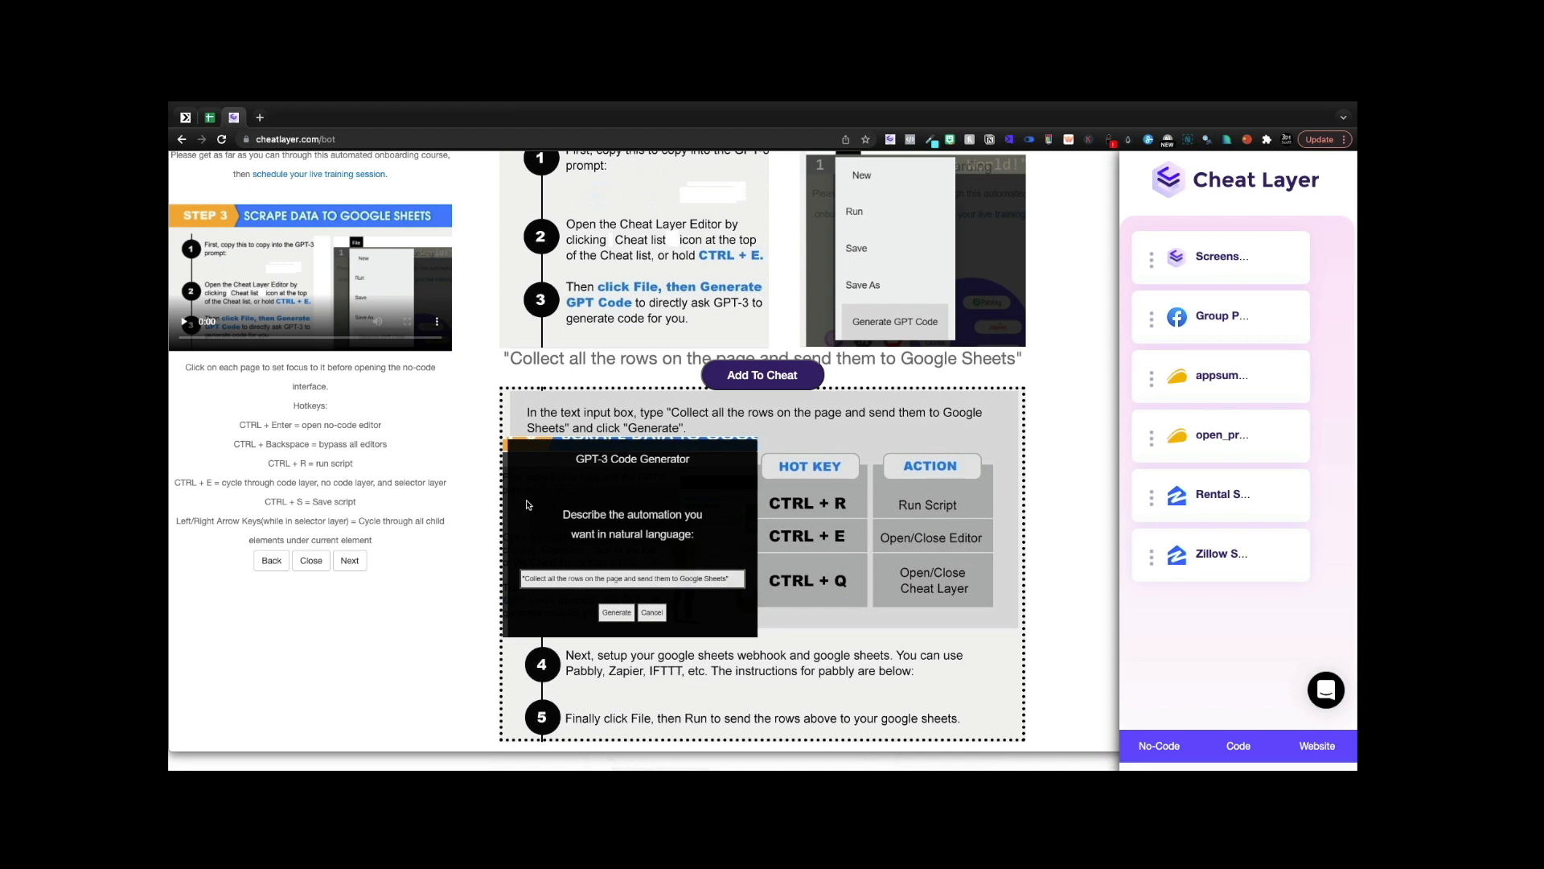
# - Create a new Konnectz with a Webhook trigger and copy its webhook URL
pyautogui.click(185, 117)
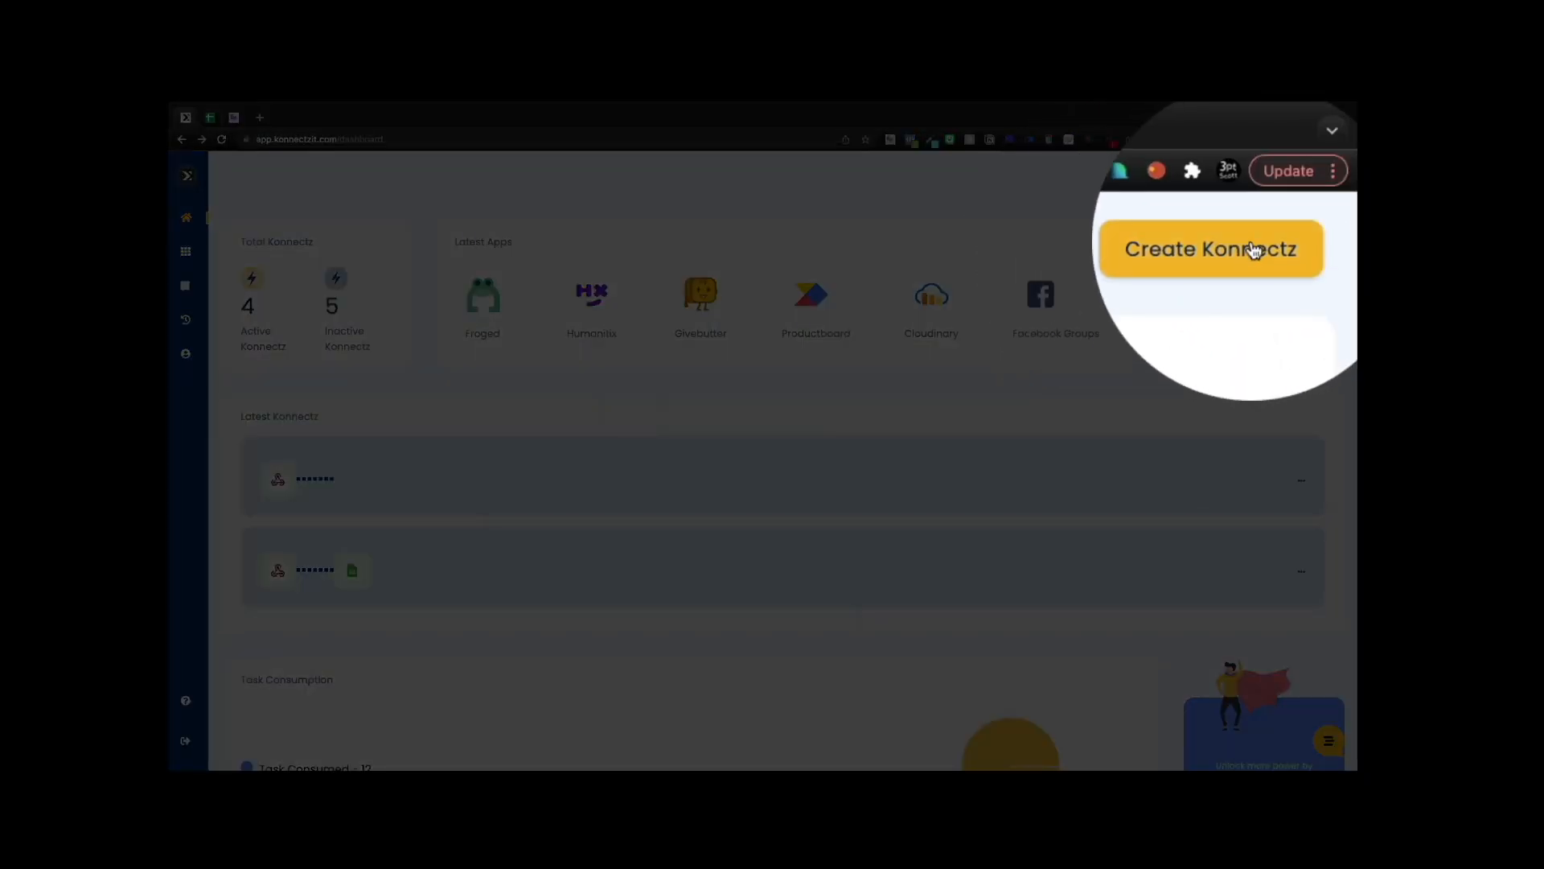
pyautogui.click(1271, 182)
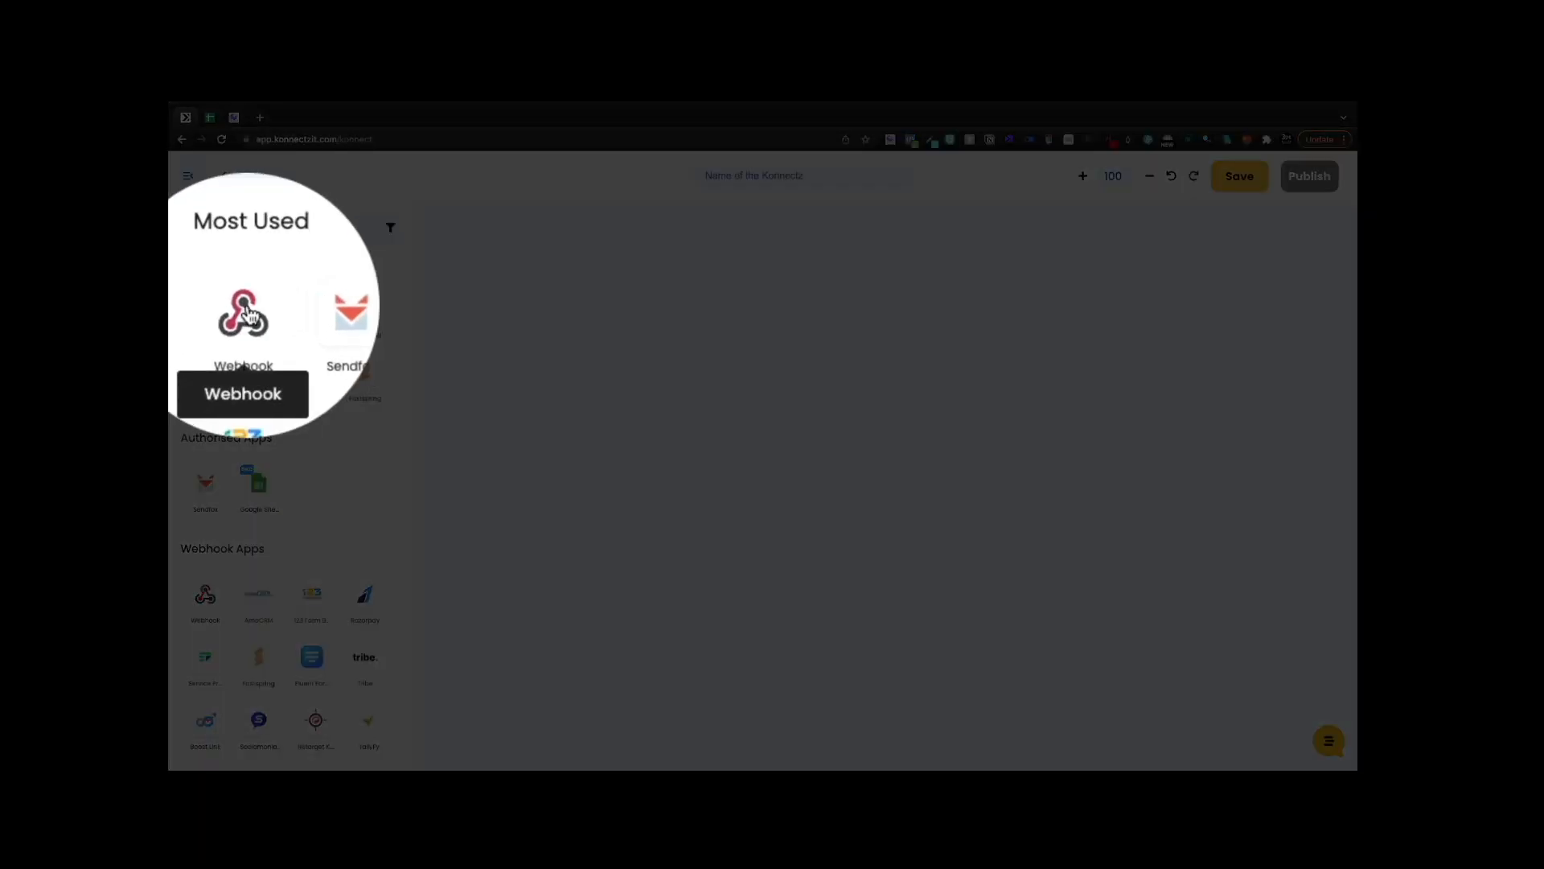
pyautogui.moveTo(205, 310); pyautogui.dragTo(600, 346)
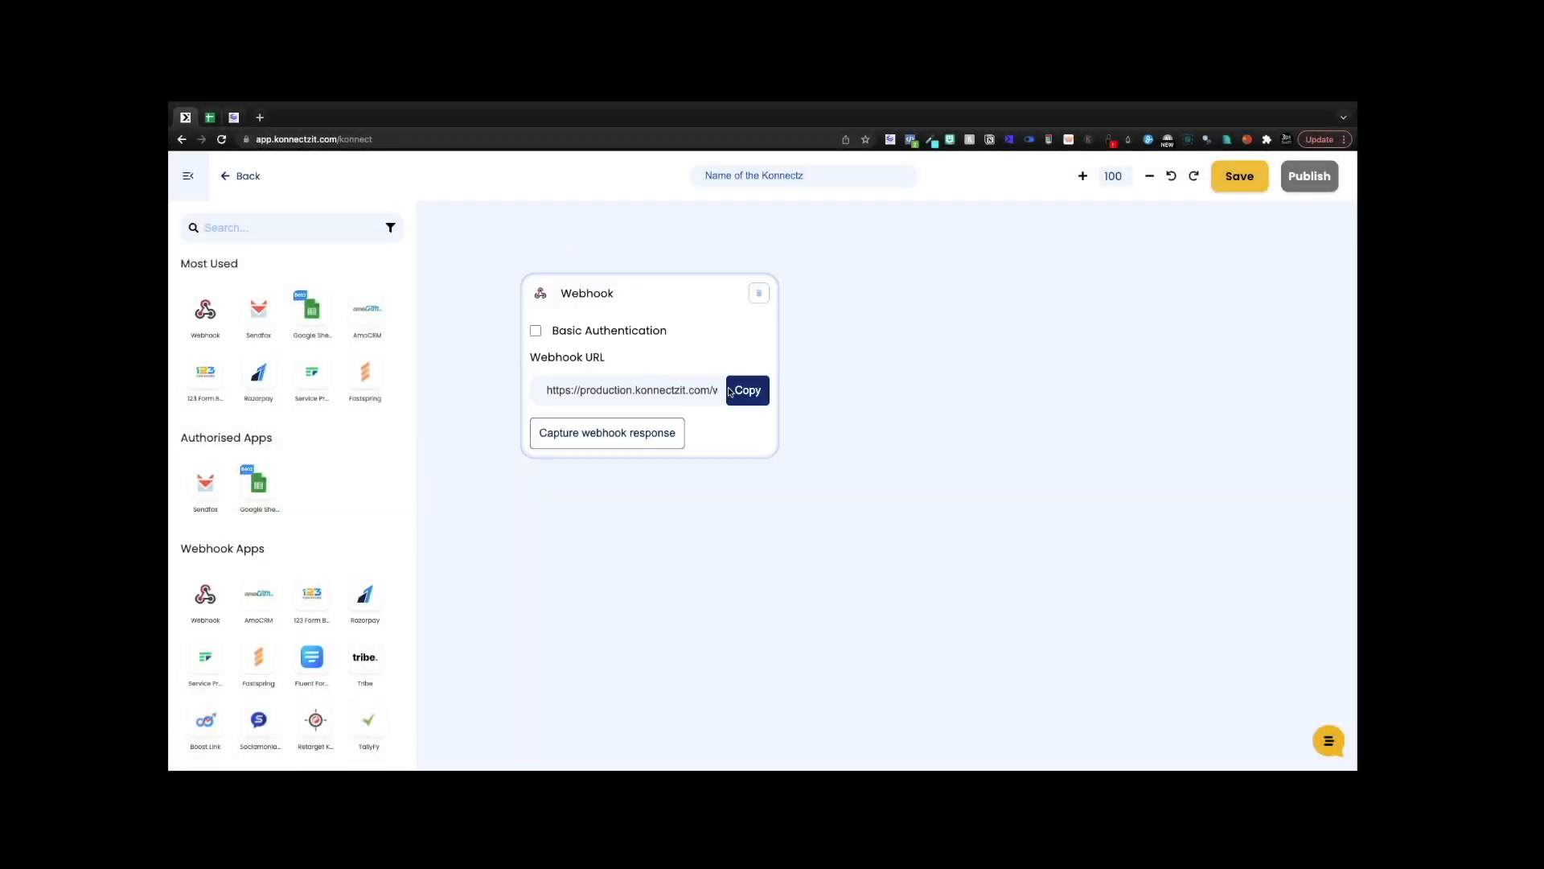
pyautogui.click(734, 390)
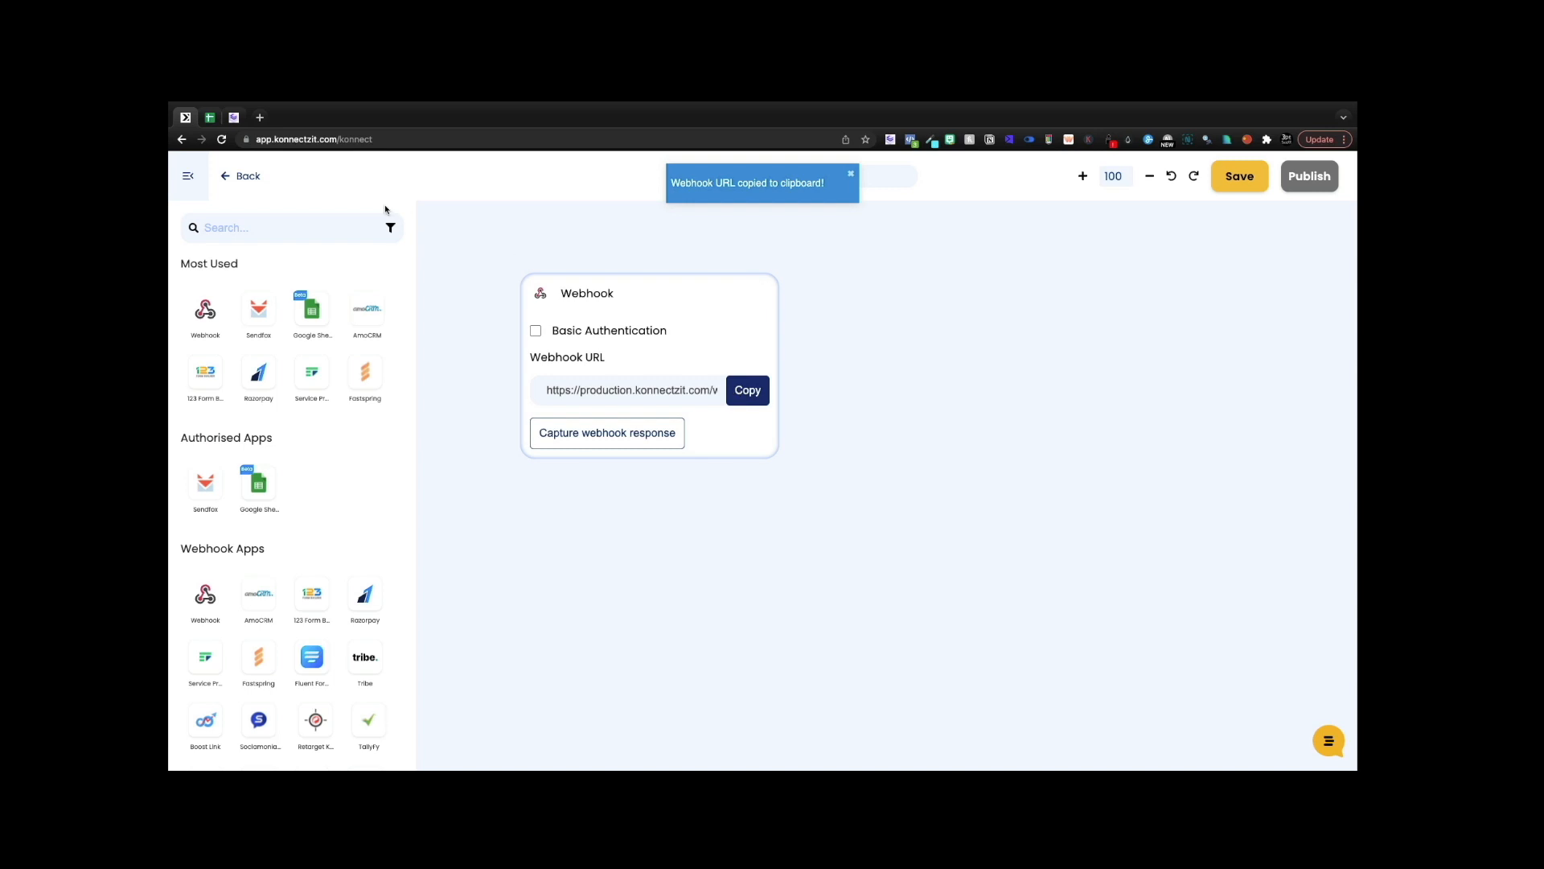
# - Paste the KonnectzIT webhook URL over REPLACE in the Cheat Layer script and run it
pyautogui.click(233, 118)
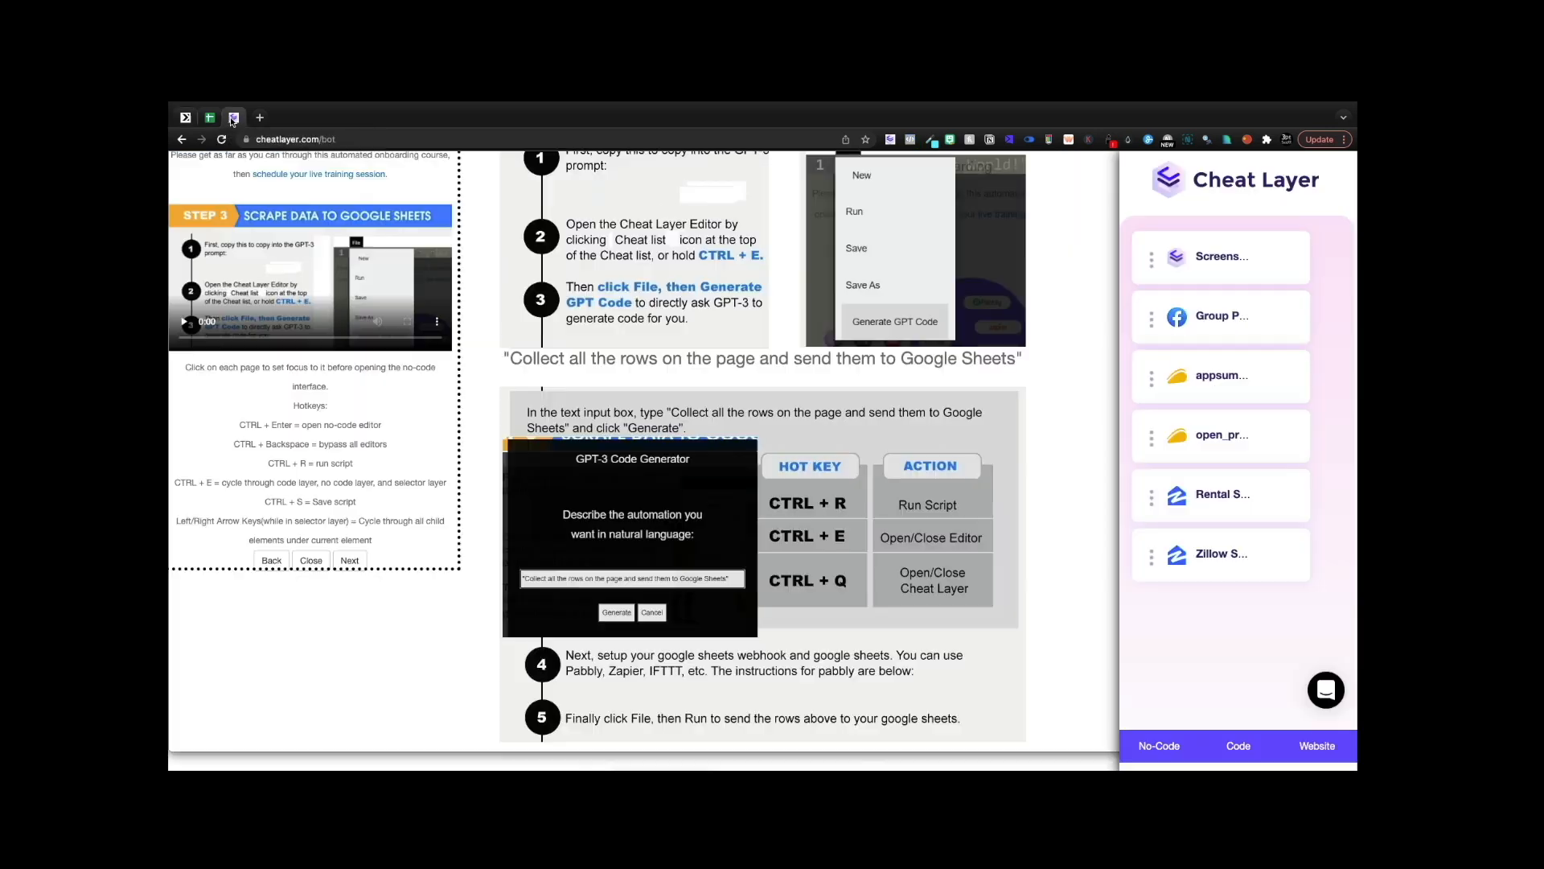
pyautogui.click(1239, 745)
pyautogui.click(681, 354)
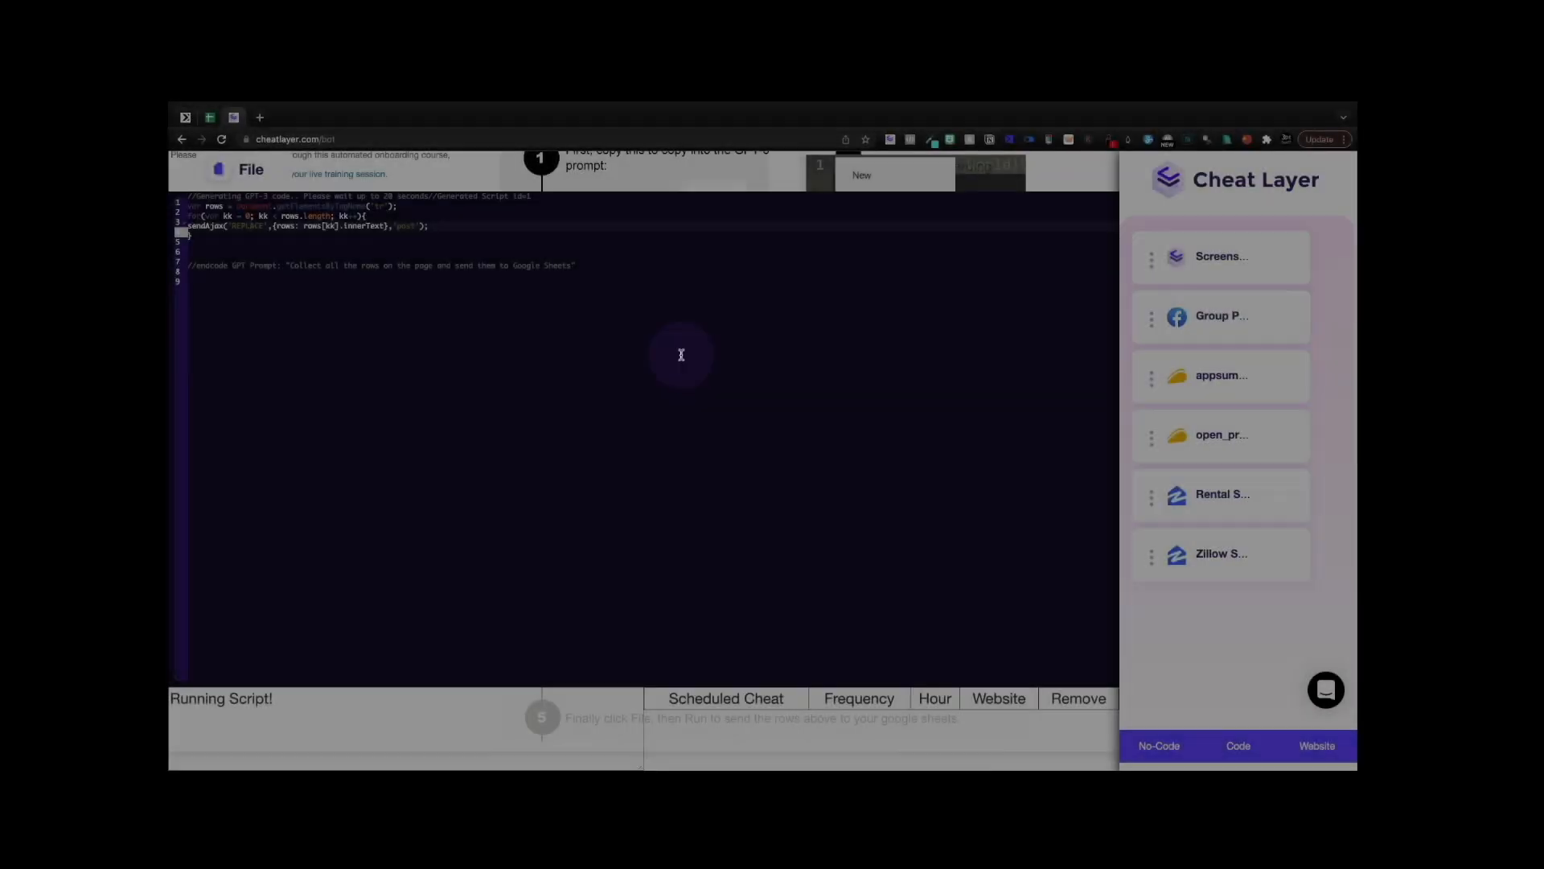
pyautogui.doubleClick(246, 226)
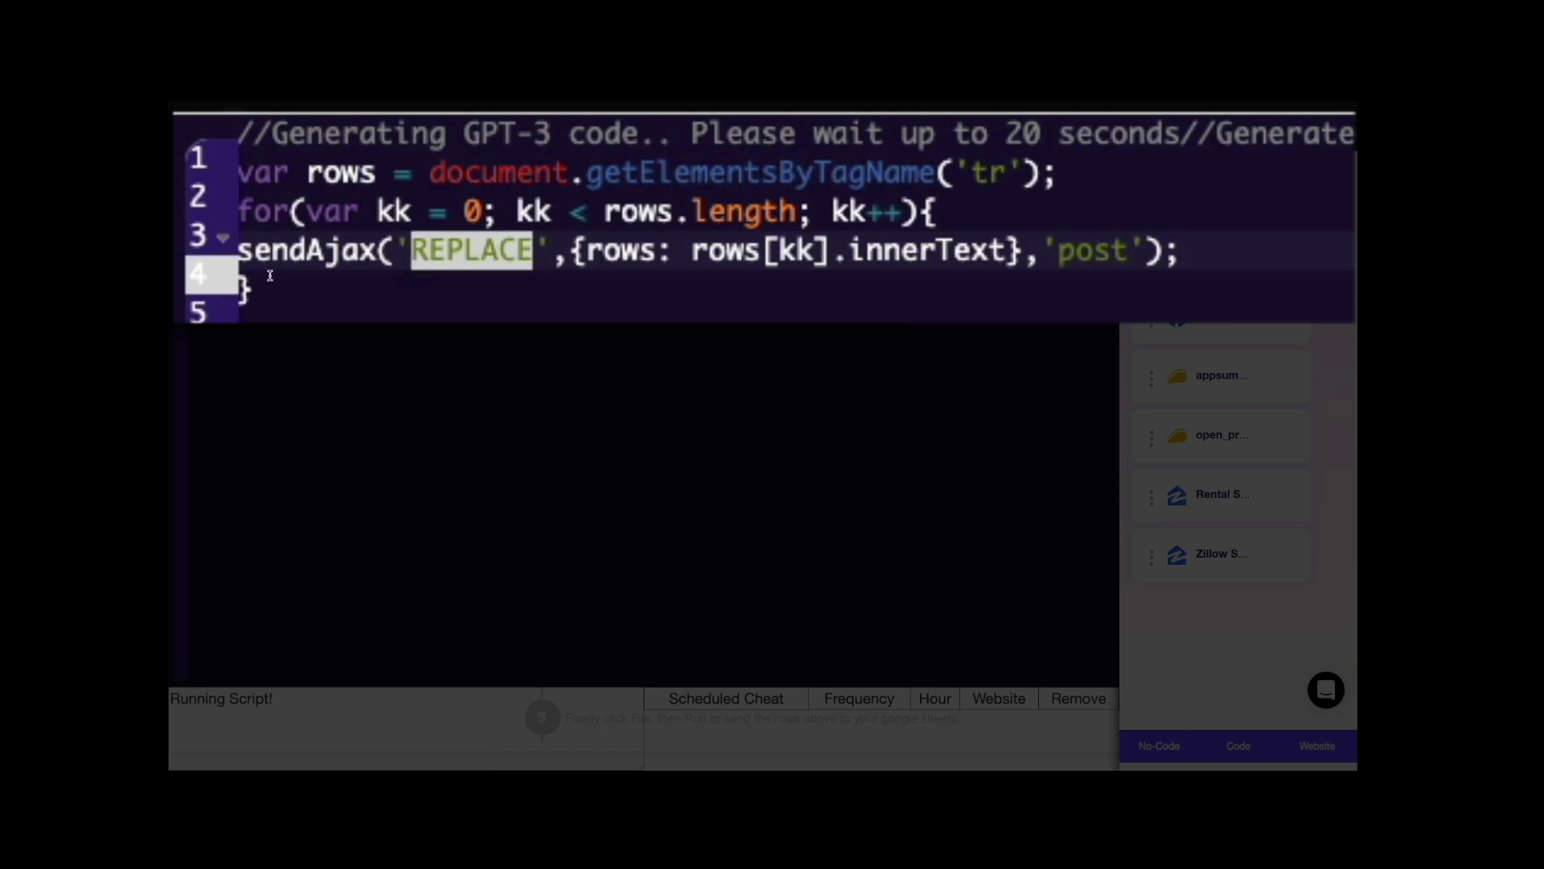
pyautogui.hotkey('ctrl', 'v')
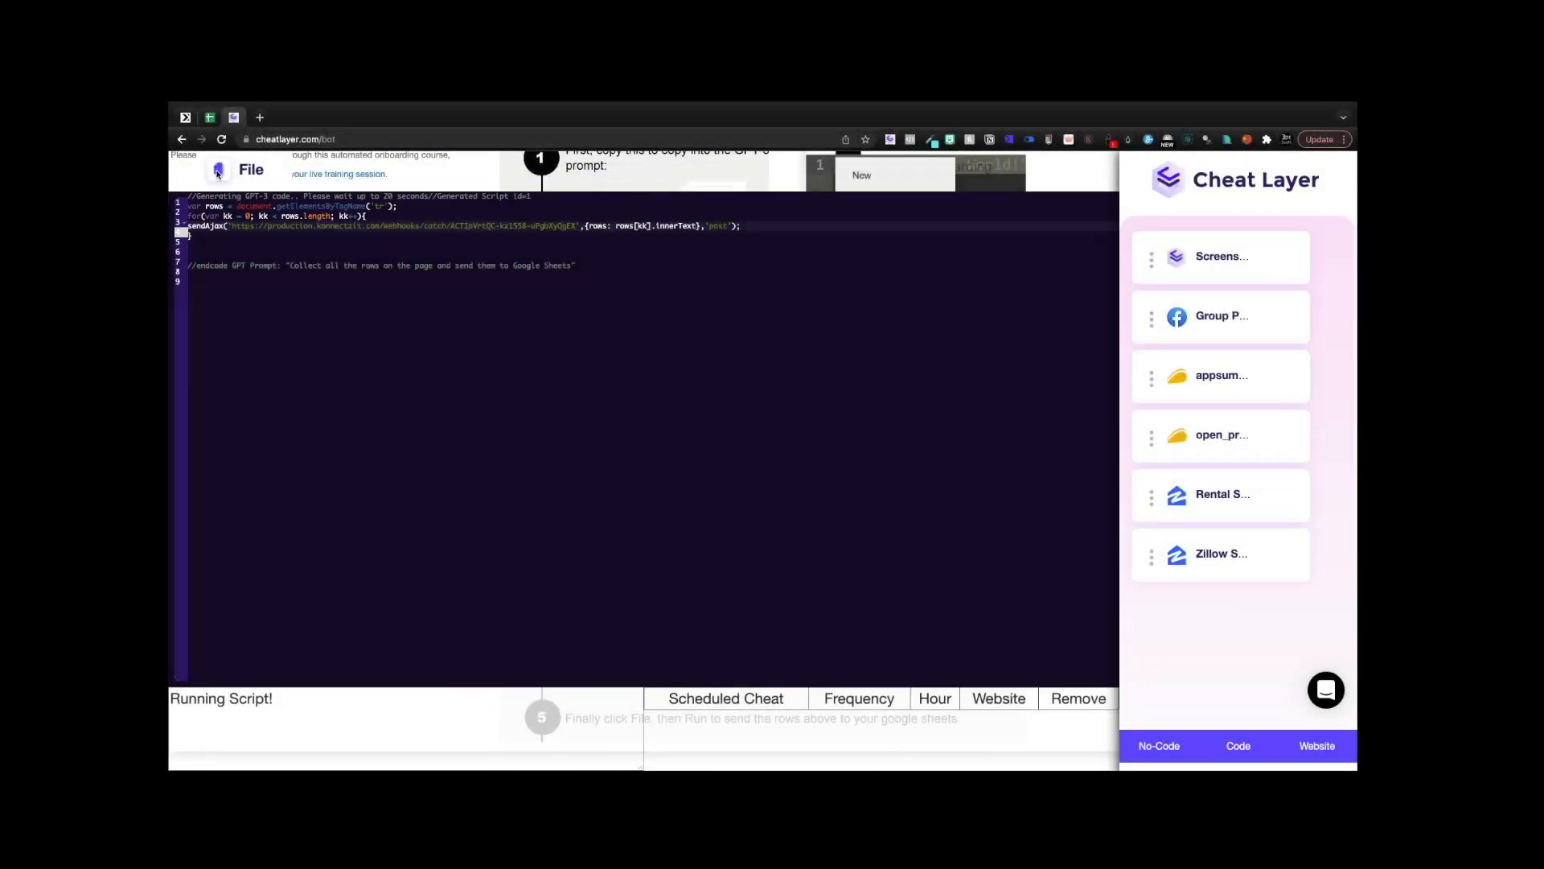
pyautogui.click(218, 171)
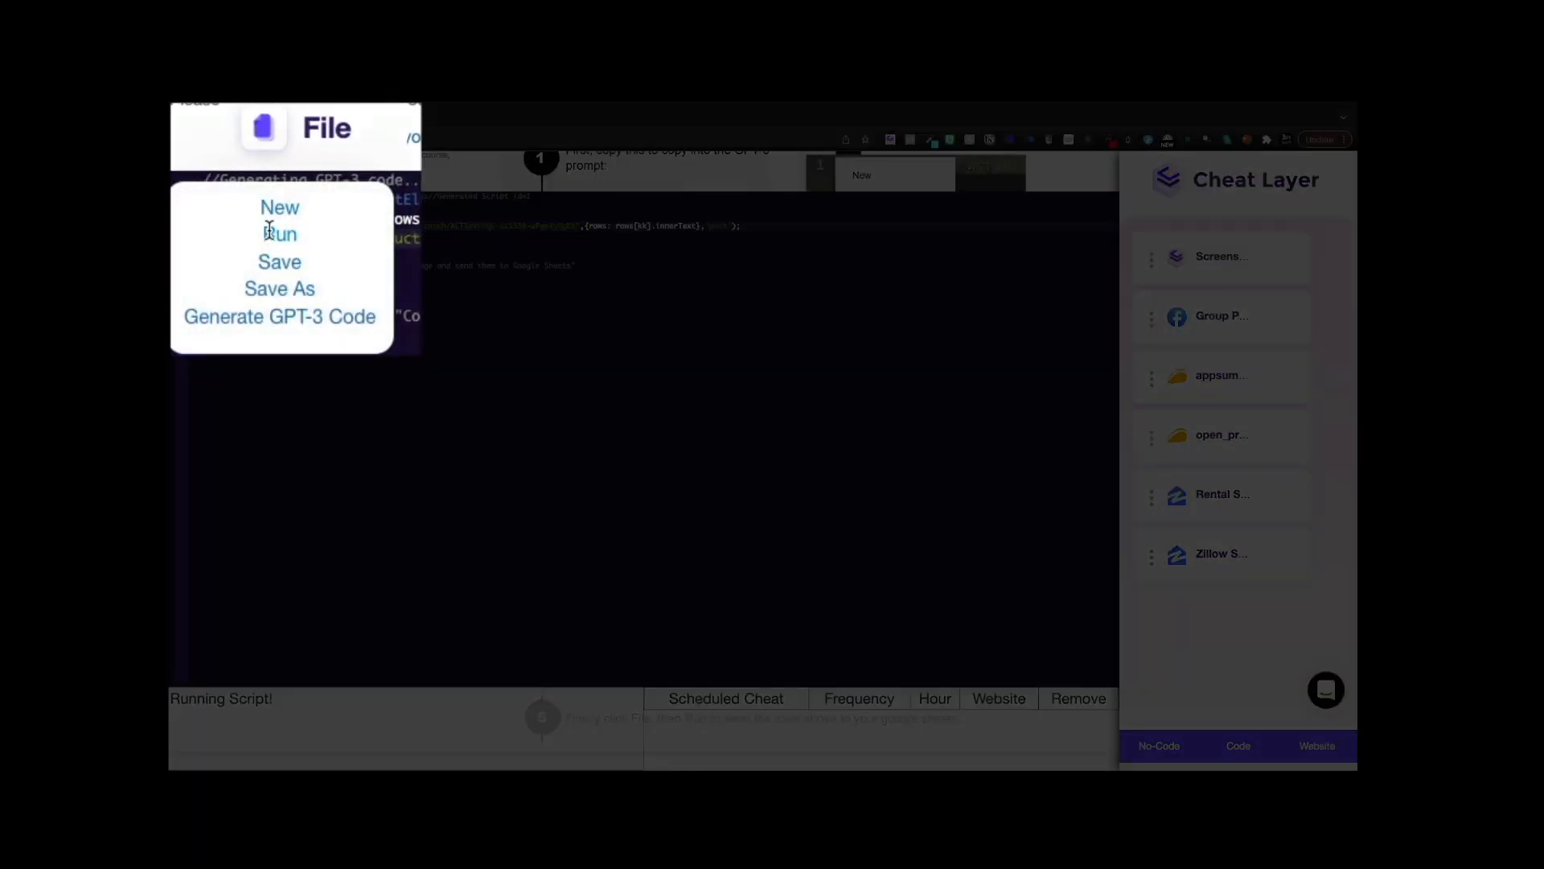
pyautogui.click(276, 236)
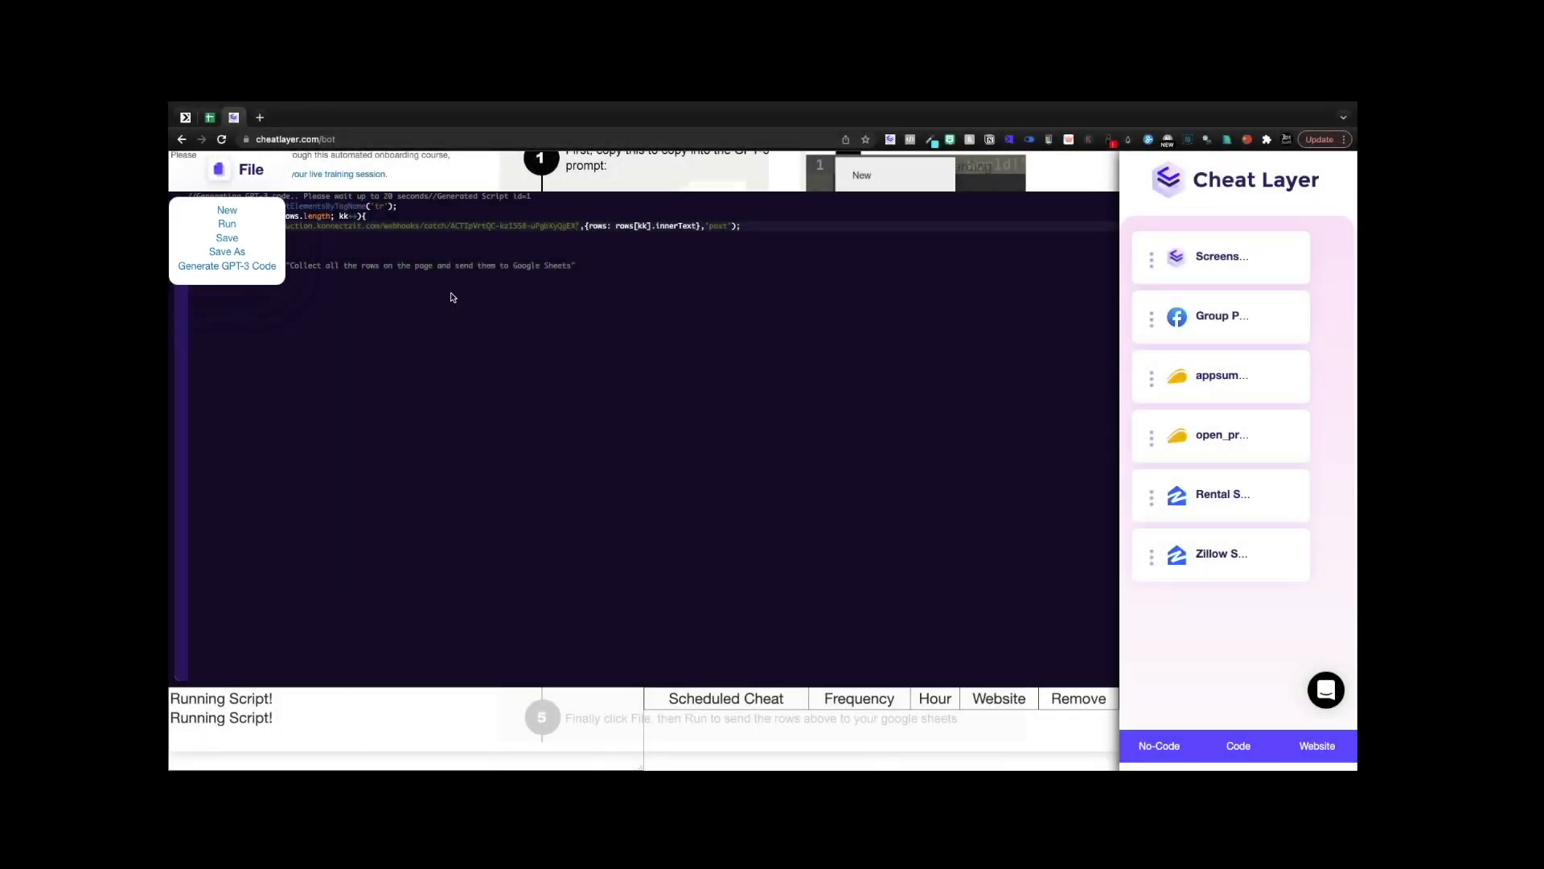
pyautogui.click(185, 118)
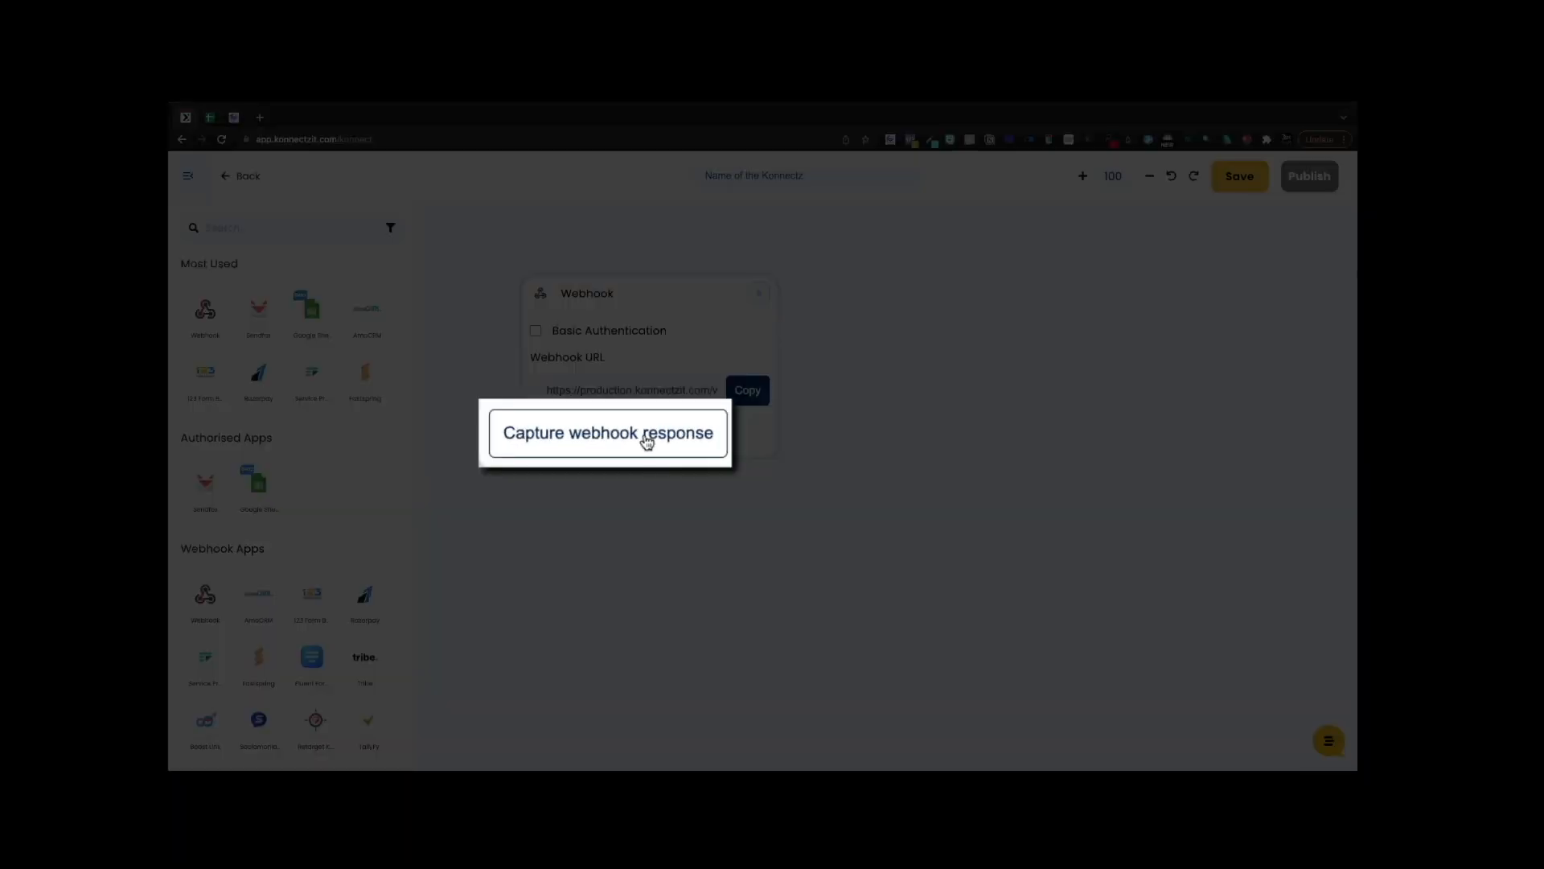
# - Capture the webhook response while rerunning the Cheat Layer script so the row data arrives
pyautogui.click(648, 440)
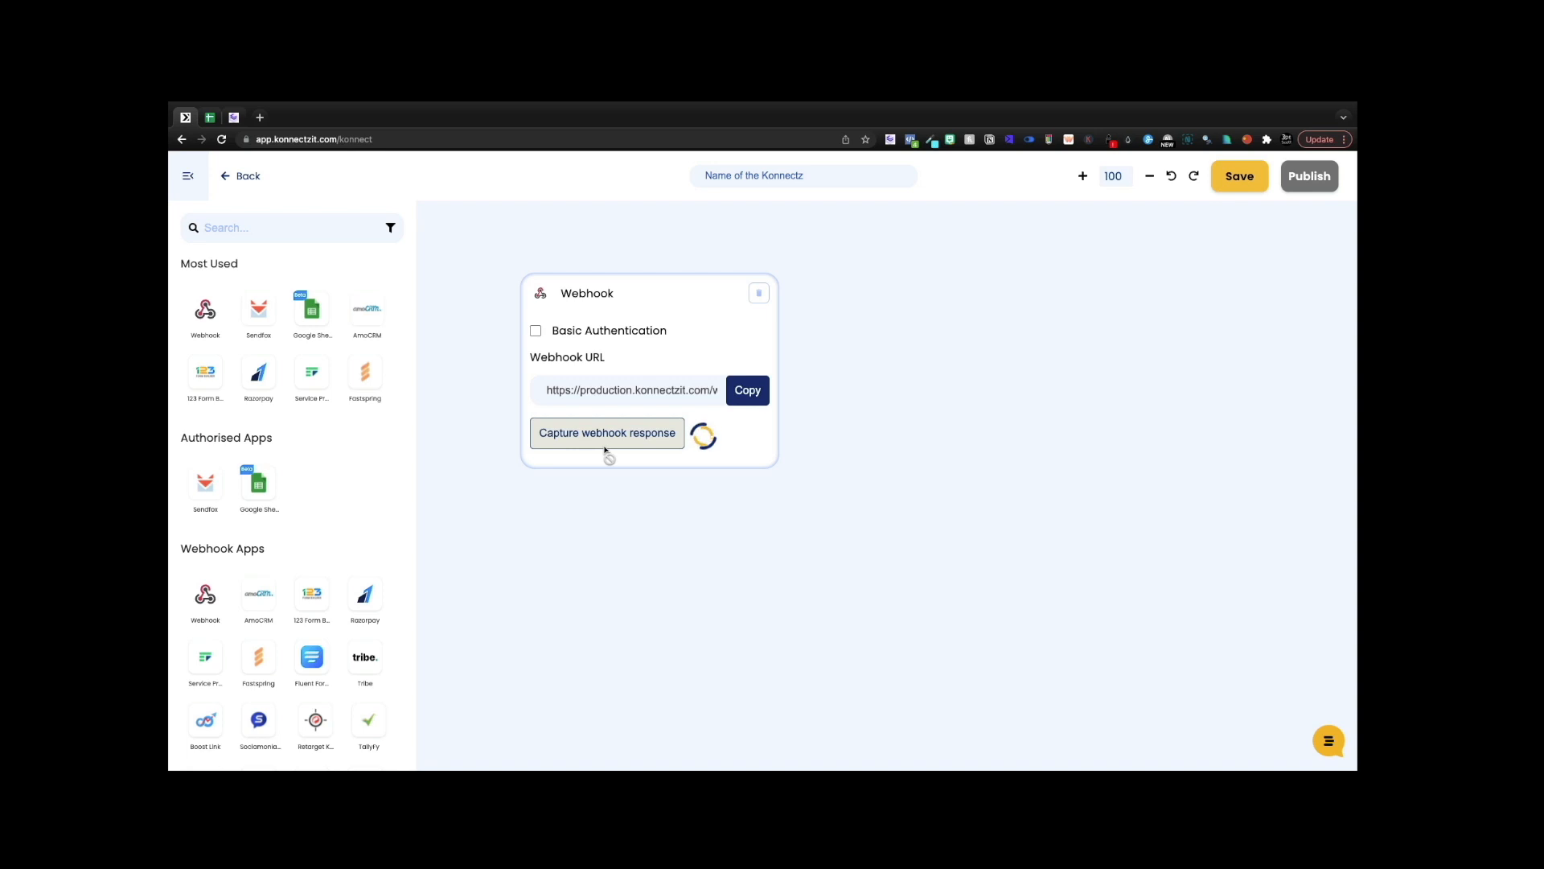
pyautogui.click(235, 118)
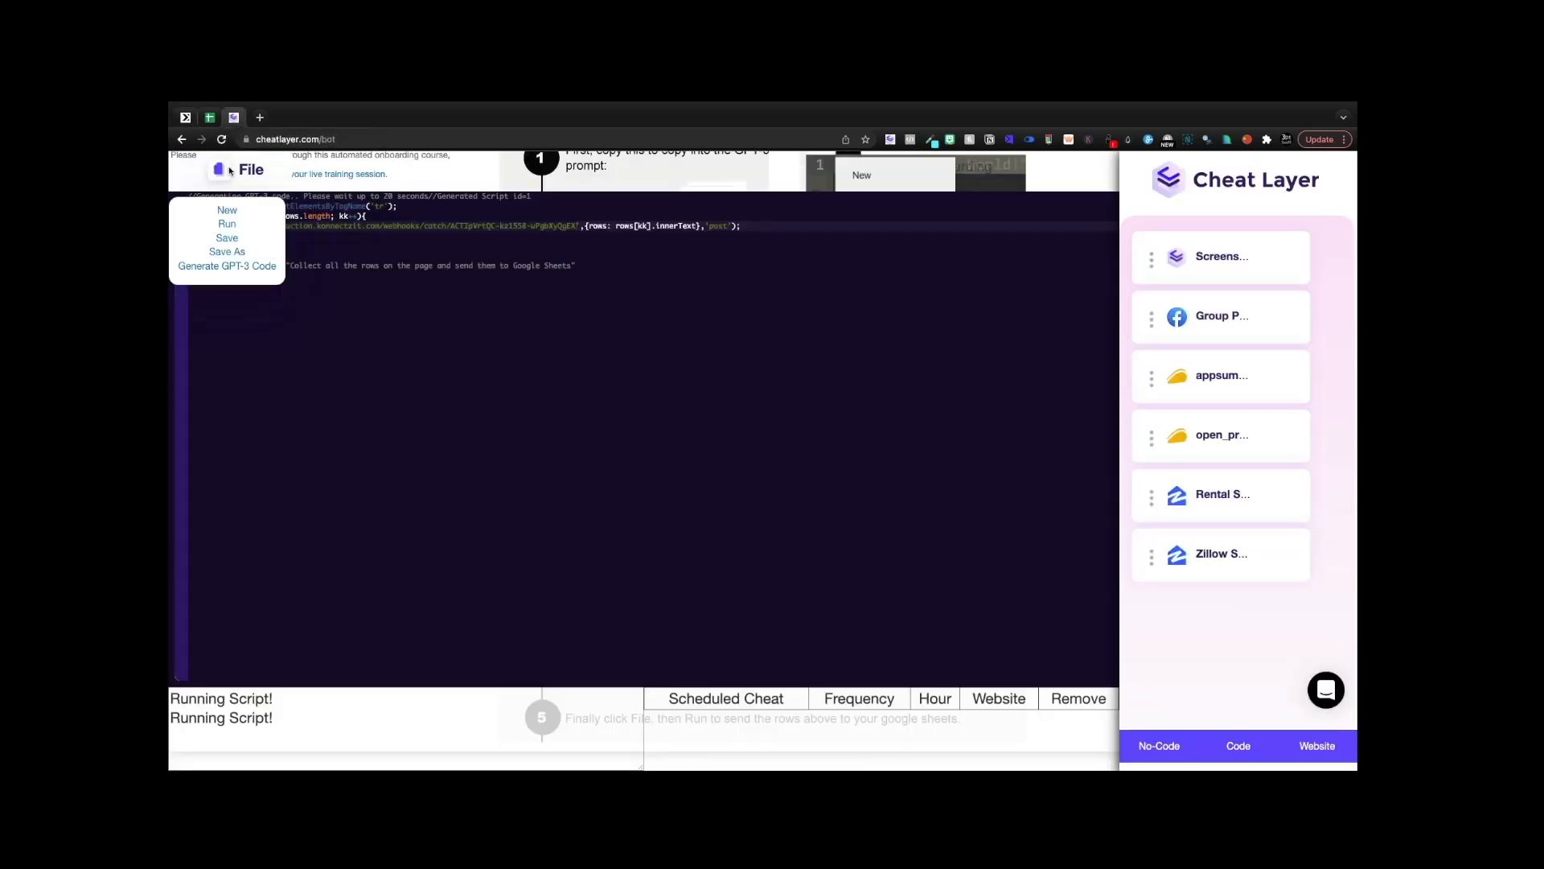
pyautogui.click(225, 223)
pyautogui.click(185, 117)
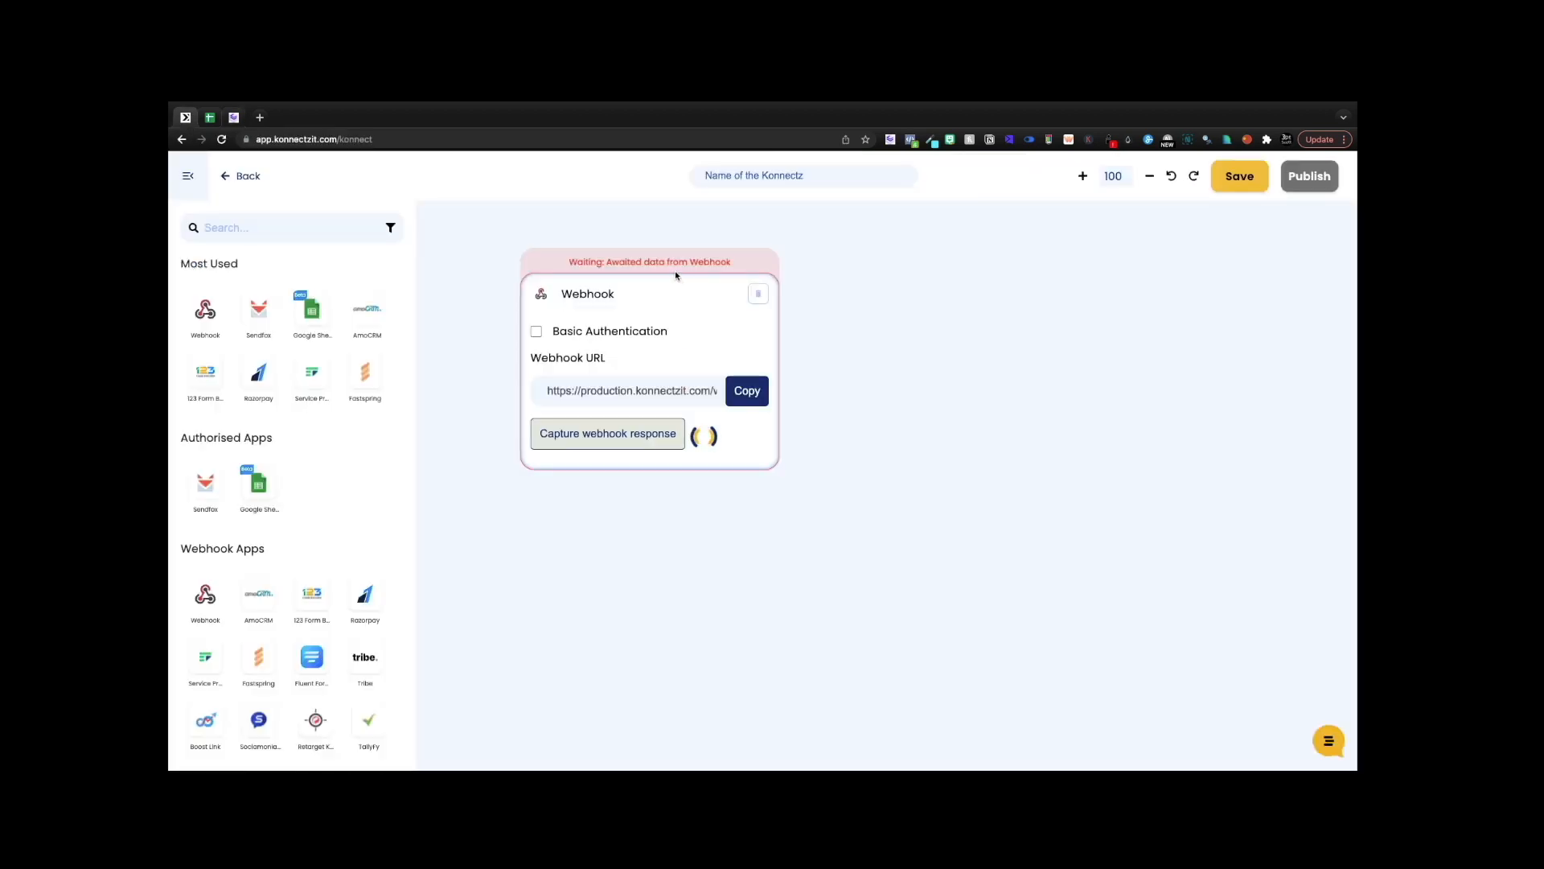
pyautogui.moveTo(674, 275); pyautogui.dragTo(674, 254)
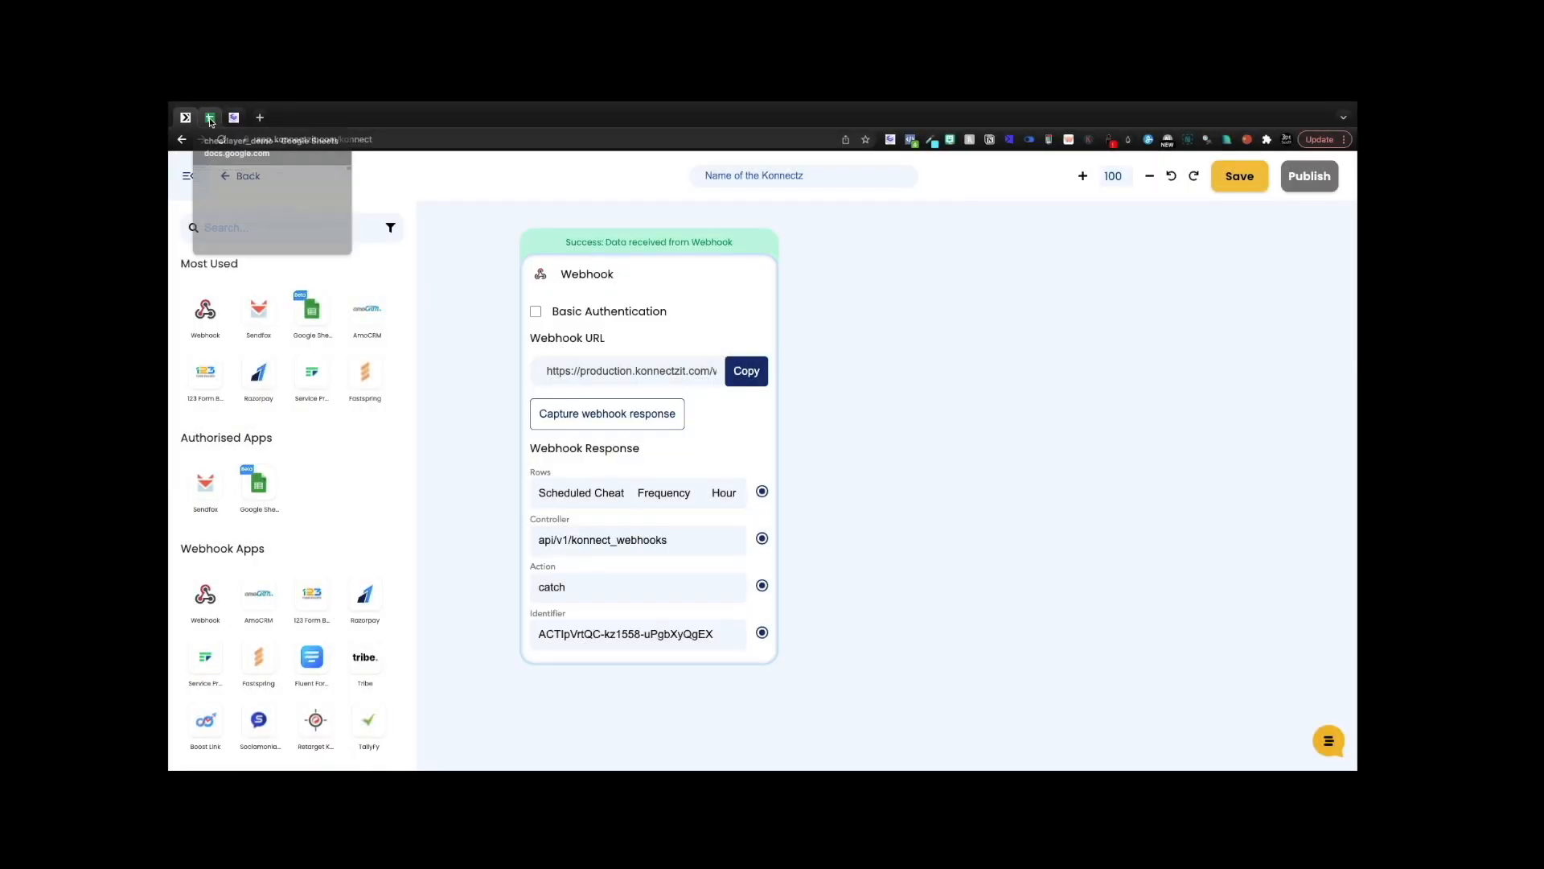
pyautogui.click(209, 119)
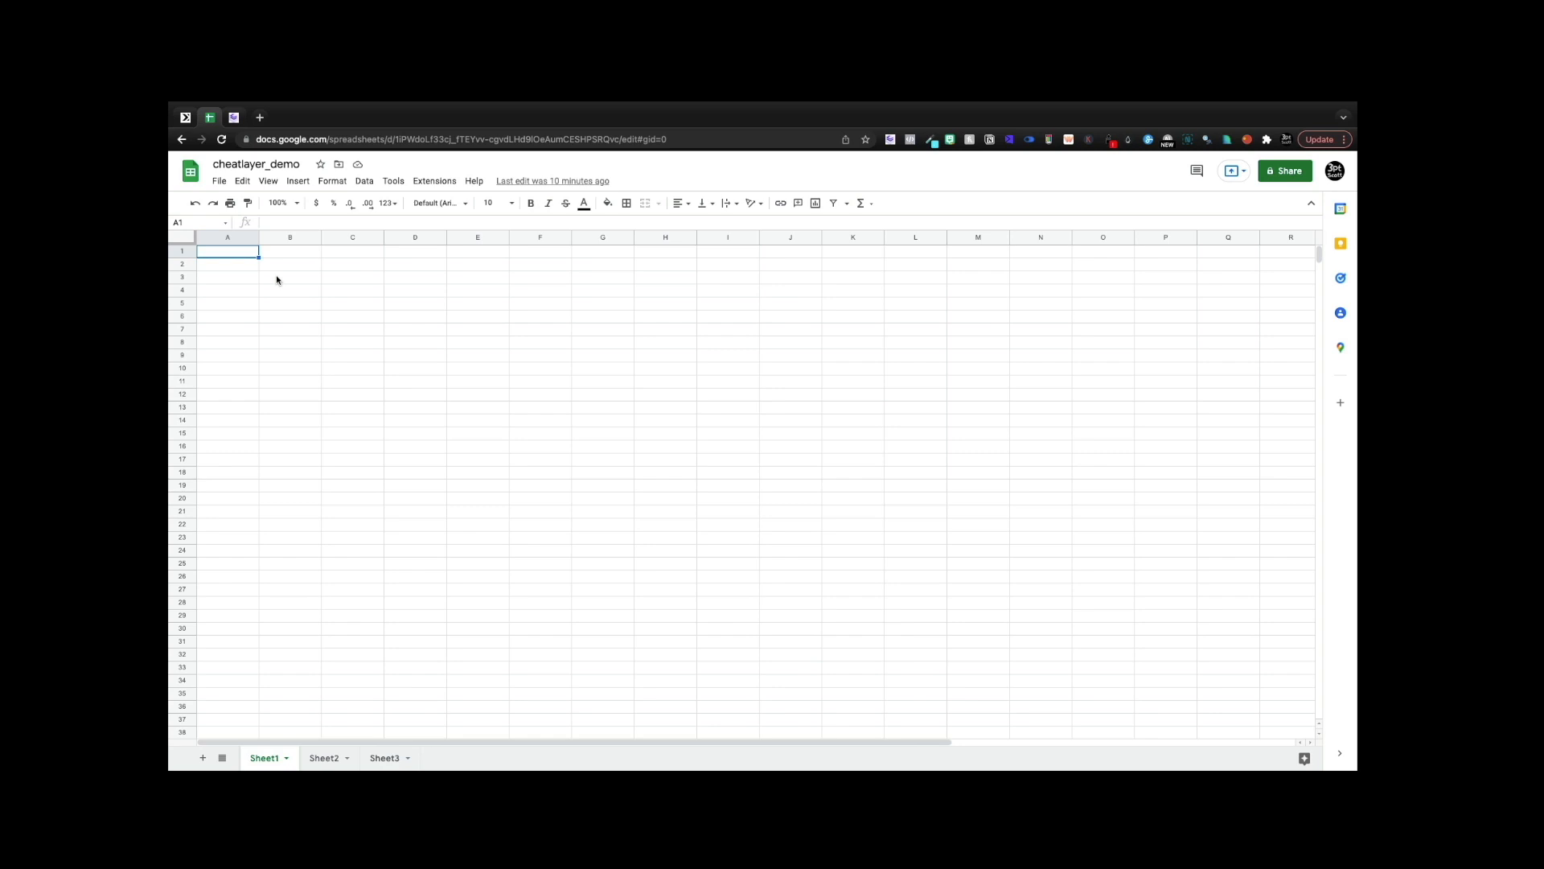
# - Enter 'Row Title' in A1 and 'Data' in B1 of cheatlayer_demo
pyautogui.write('Row Title')
pyautogui.press('Return')
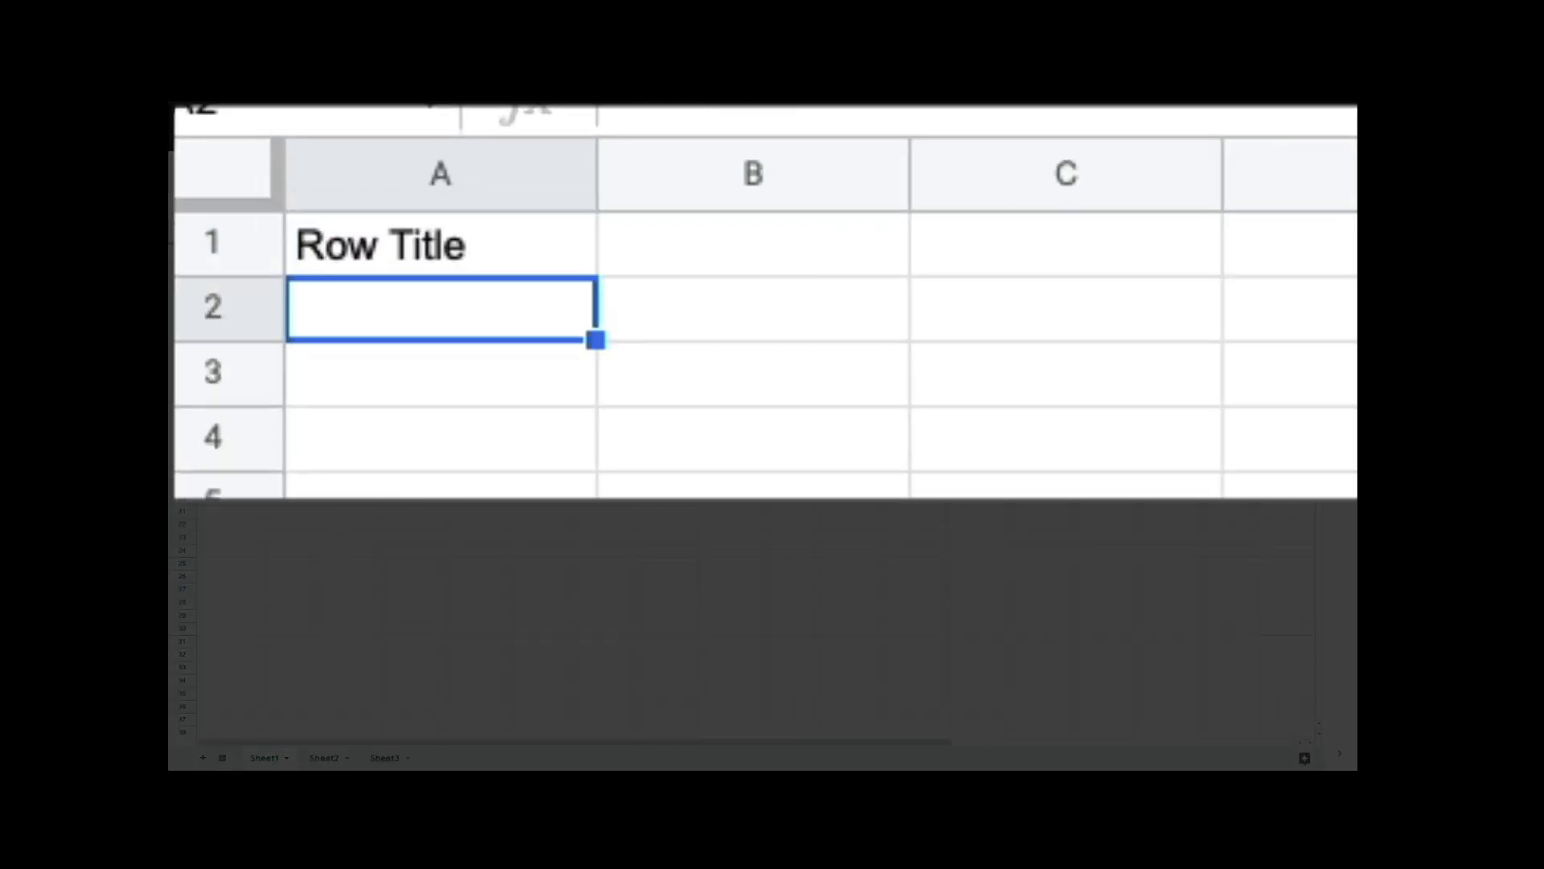
pyautogui.press('Up')
pyautogui.press('Right')
pyautogui.write('Data')
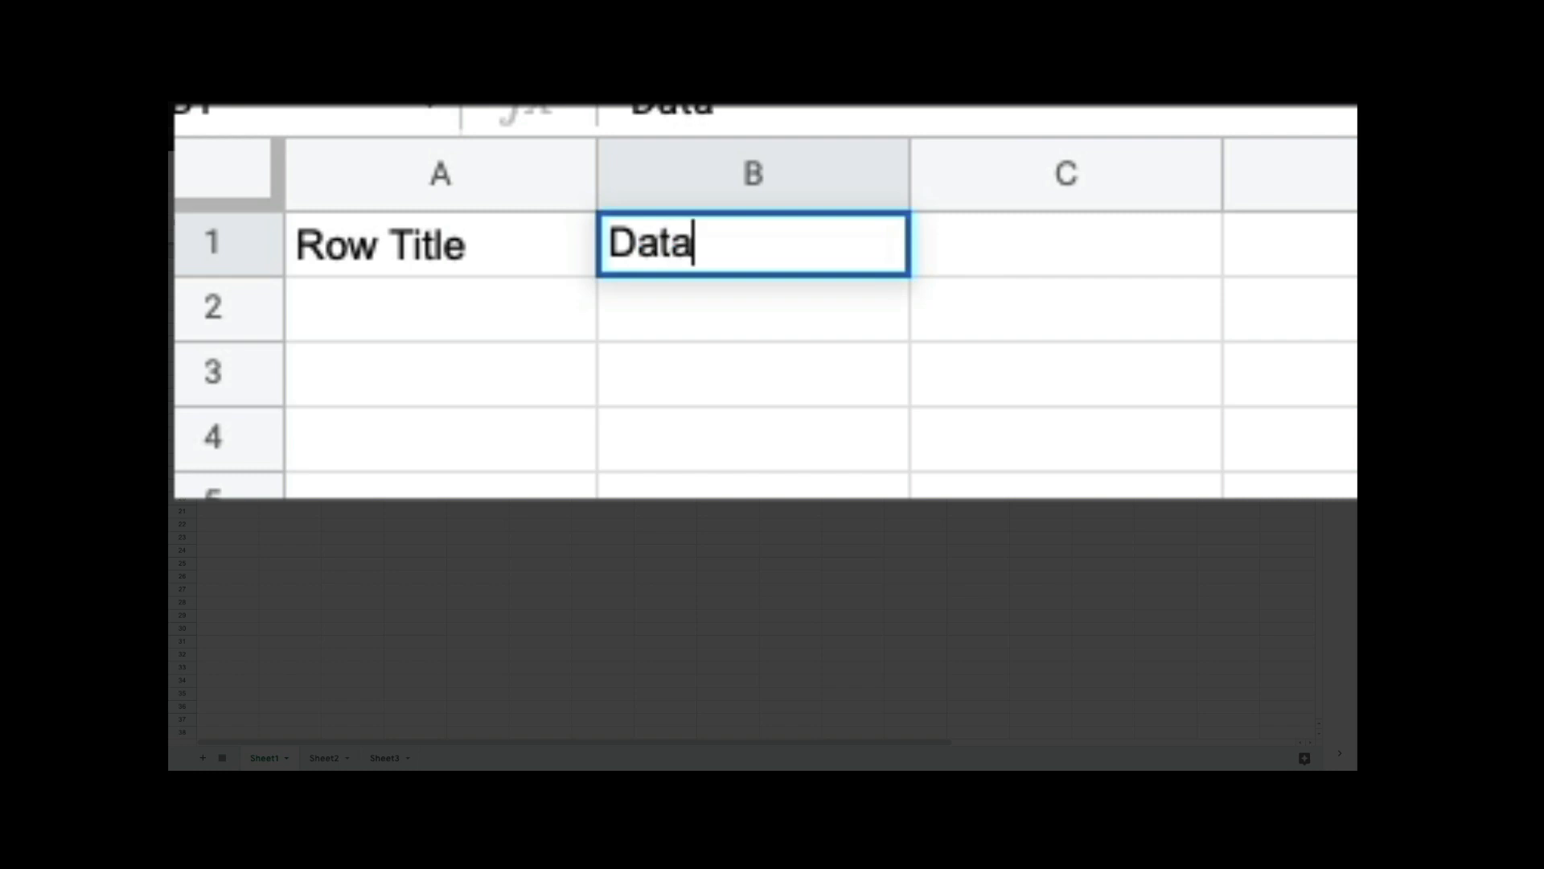
pyautogui.press('Return')
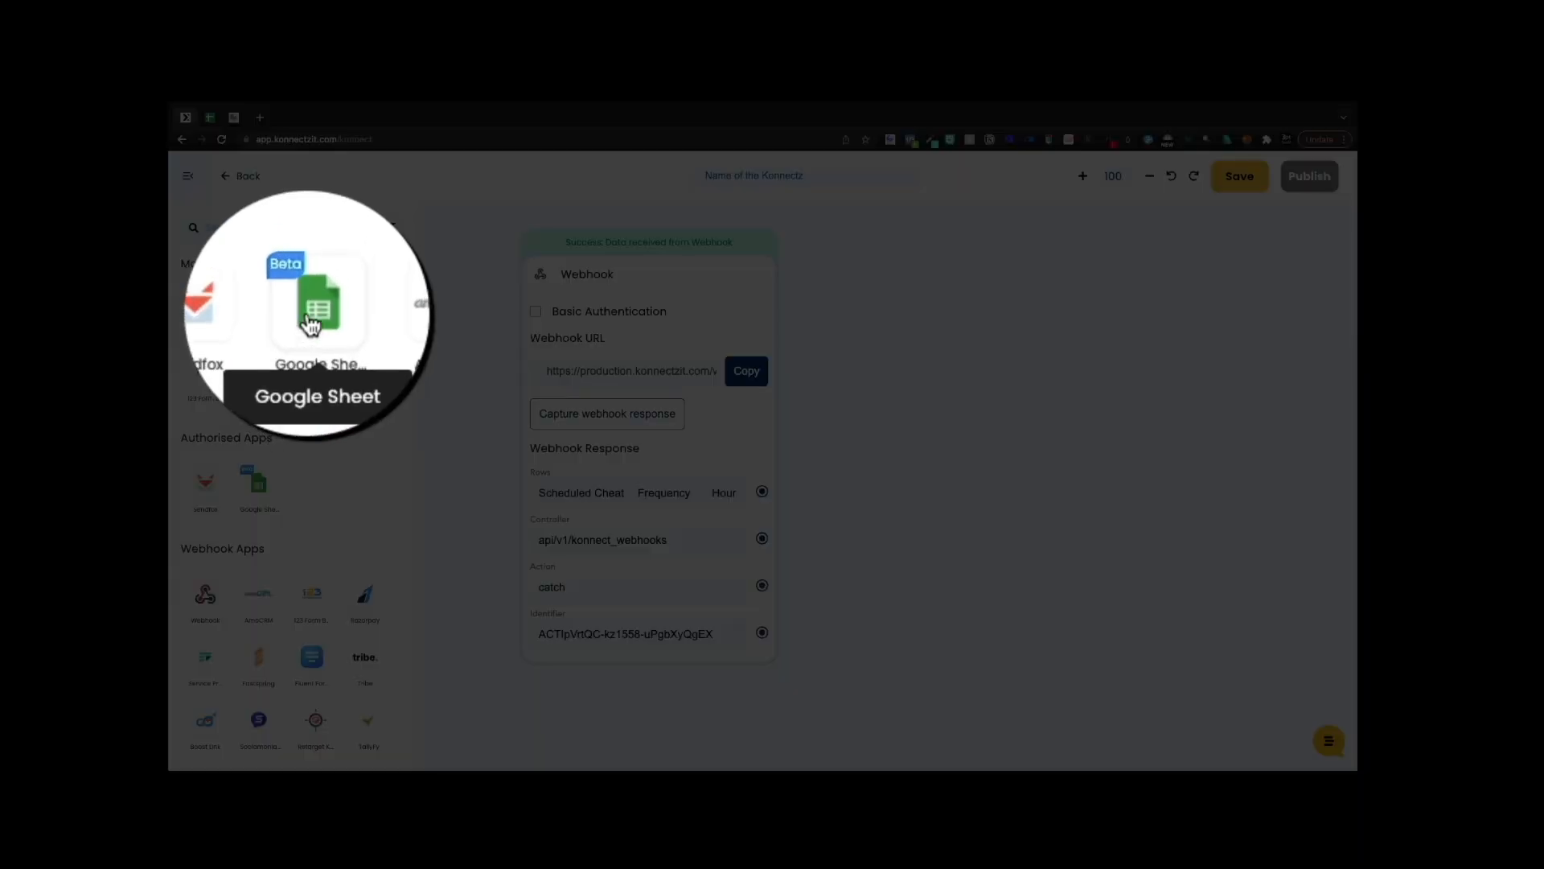
# - Add a Google Sheet Create Spreadsheet Row action targeting cheatlayer_demo, Sheet1
pyautogui.moveTo(312, 310); pyautogui.dragTo(961, 358)
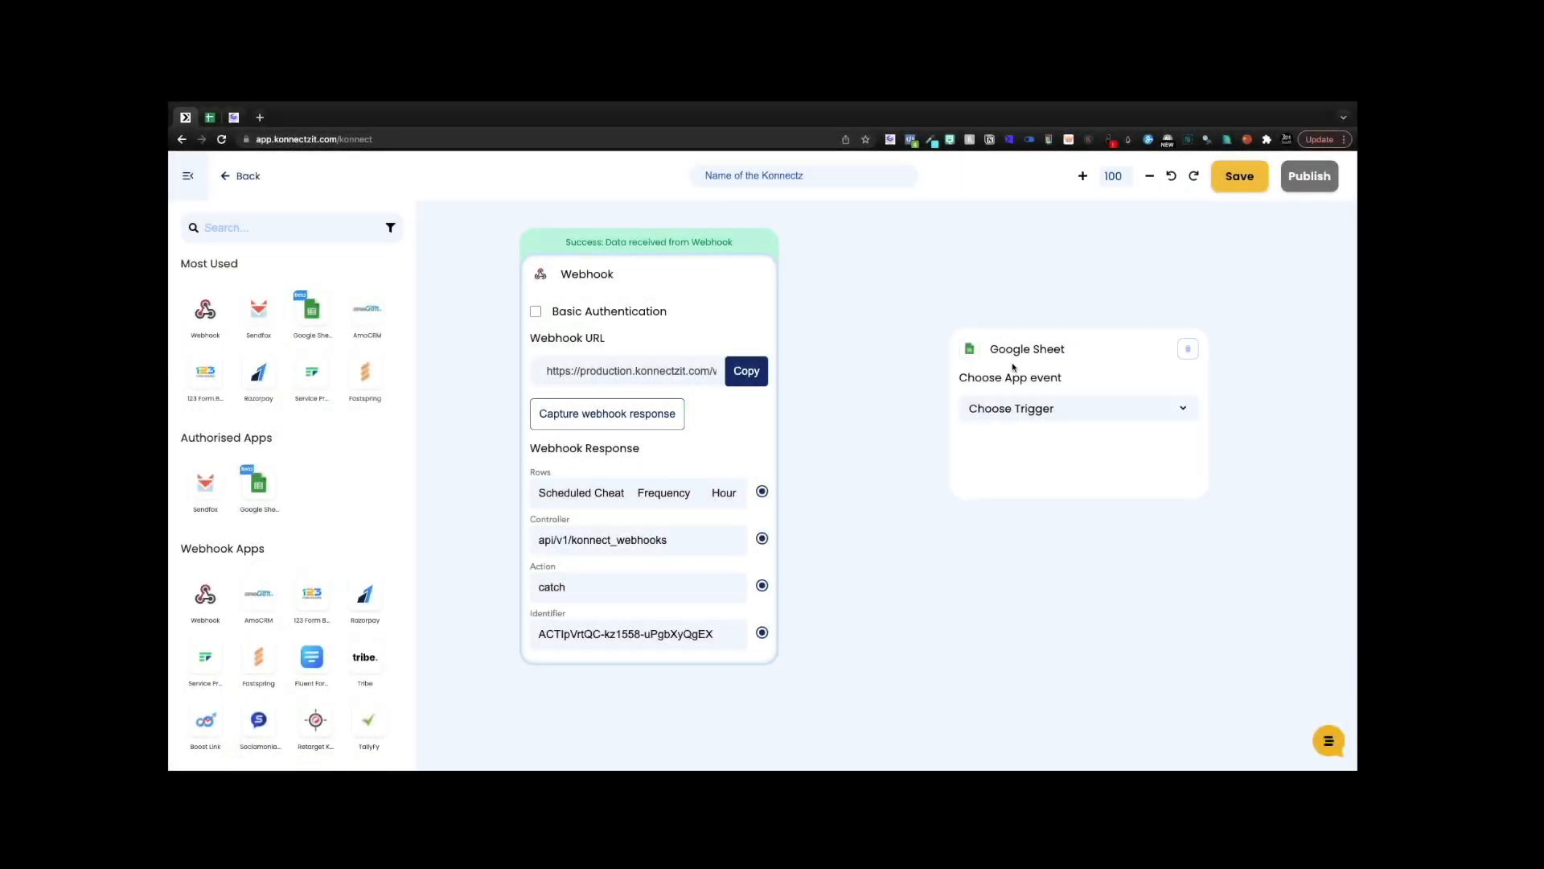
pyautogui.click(1005, 318)
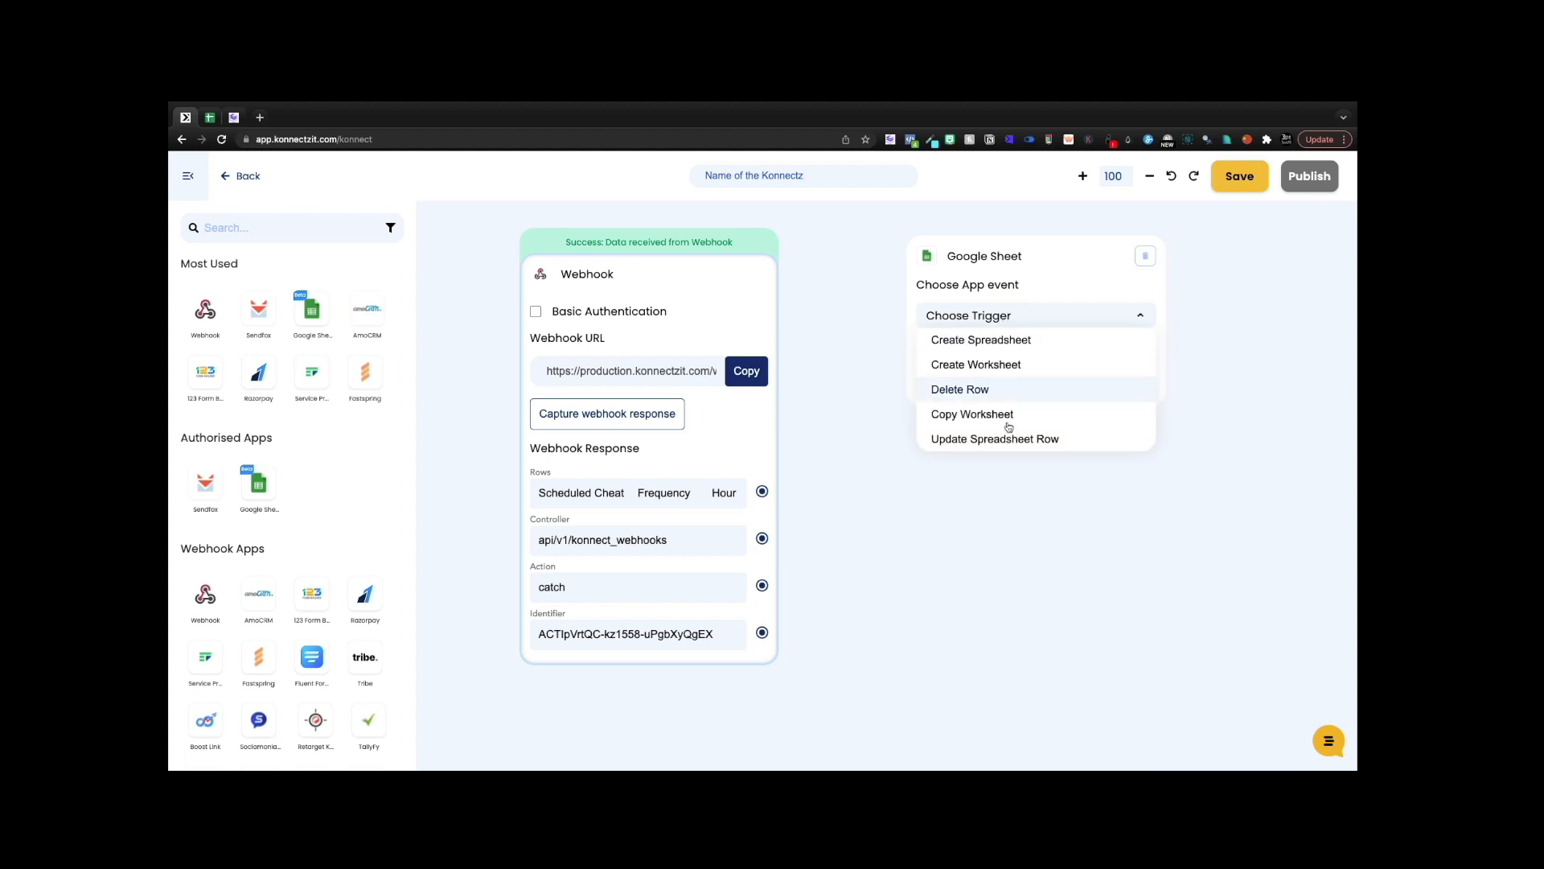
pyautogui.scroll(-3, 1009, 426)
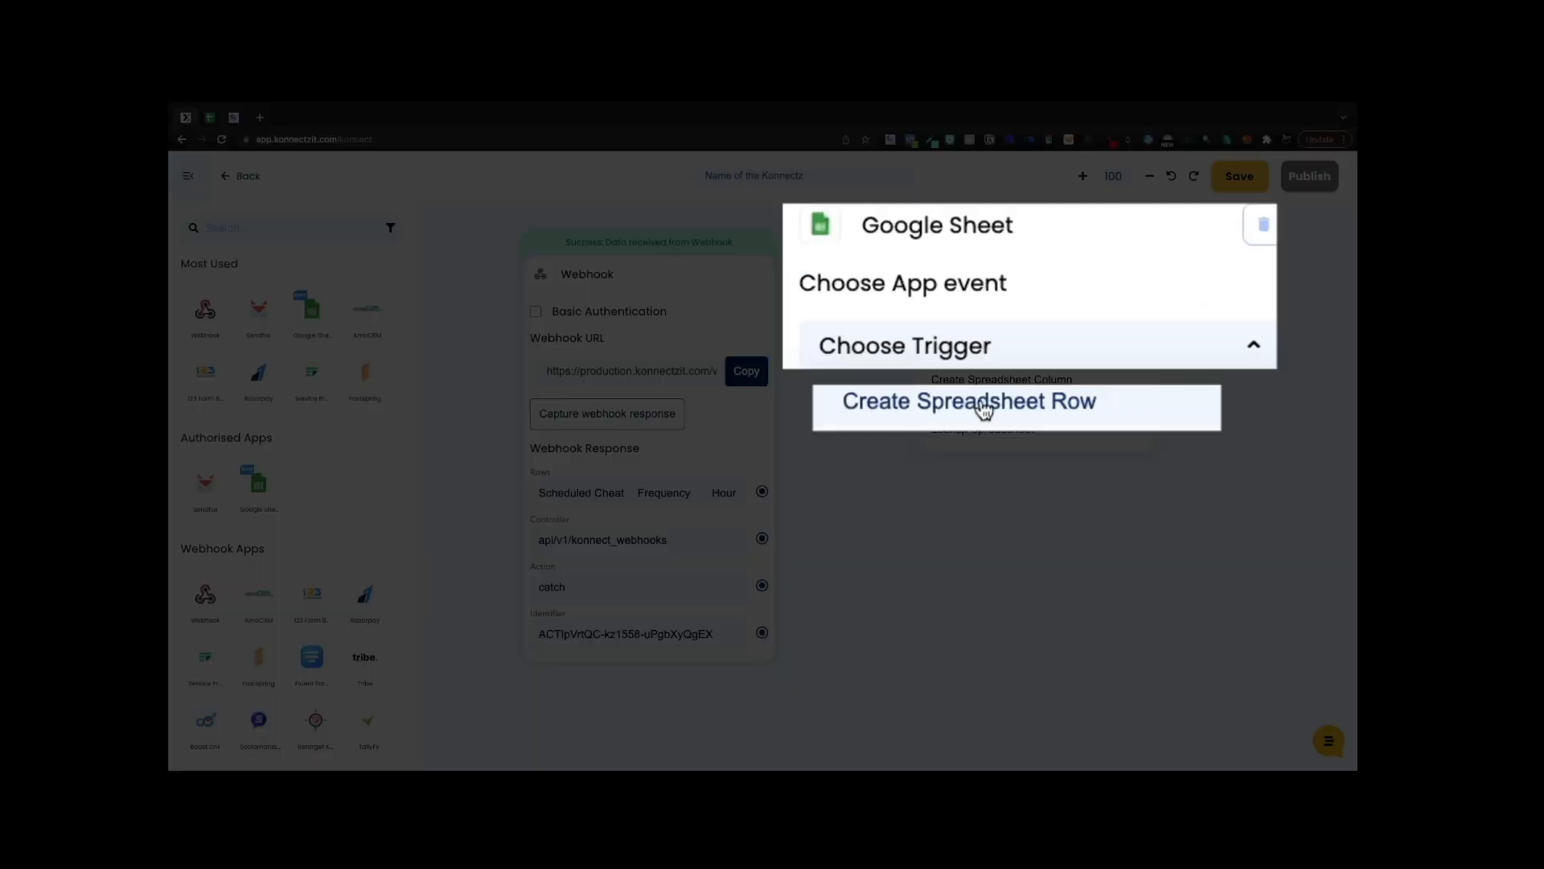
pyautogui.click(1006, 404)
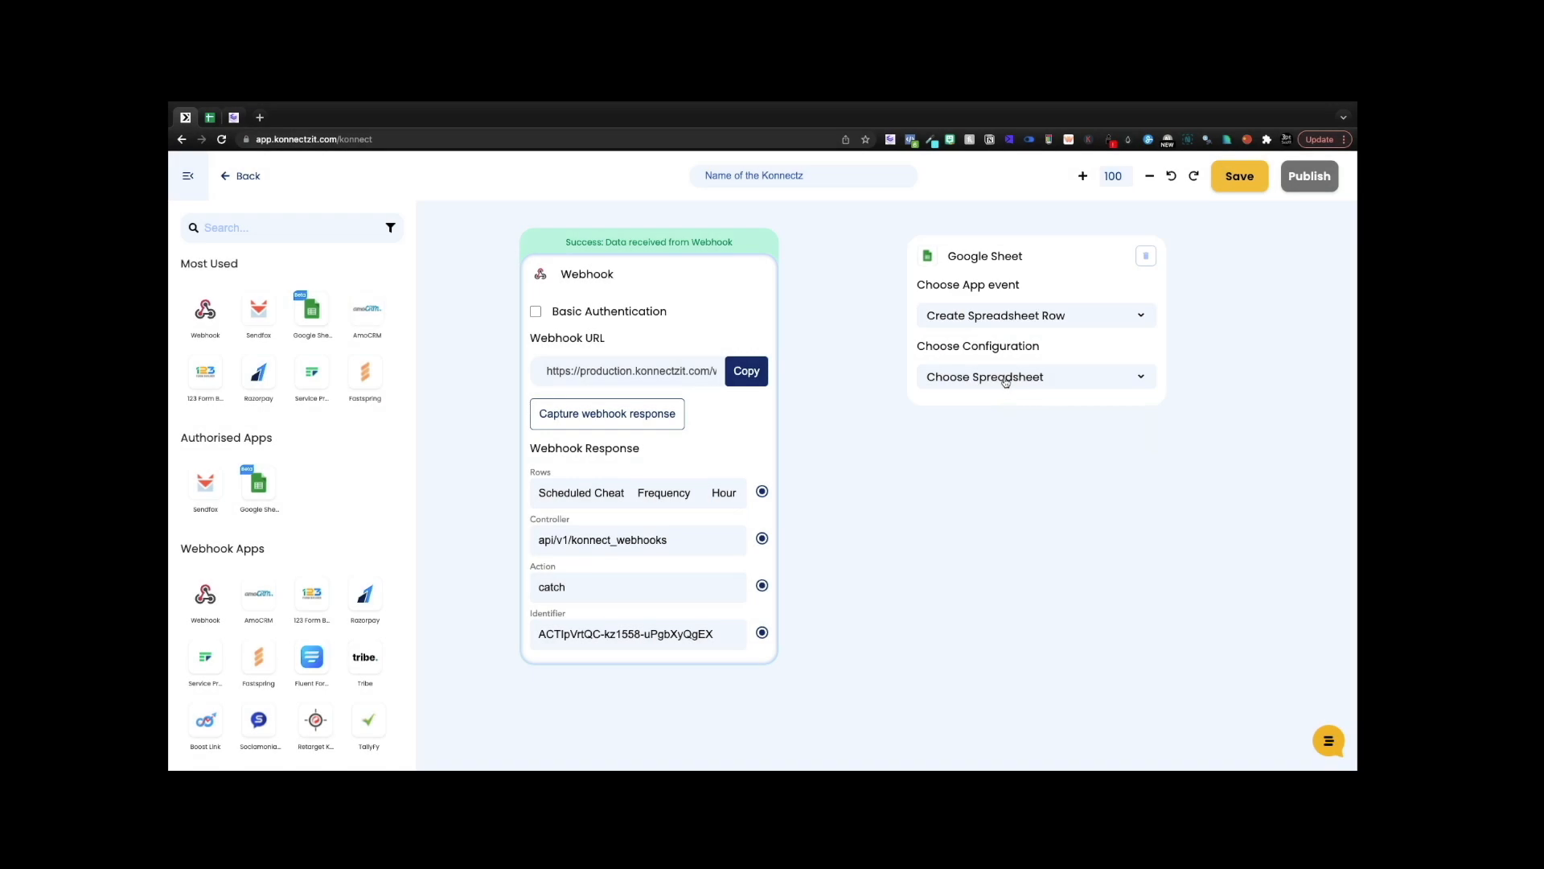
pyautogui.click(1005, 381)
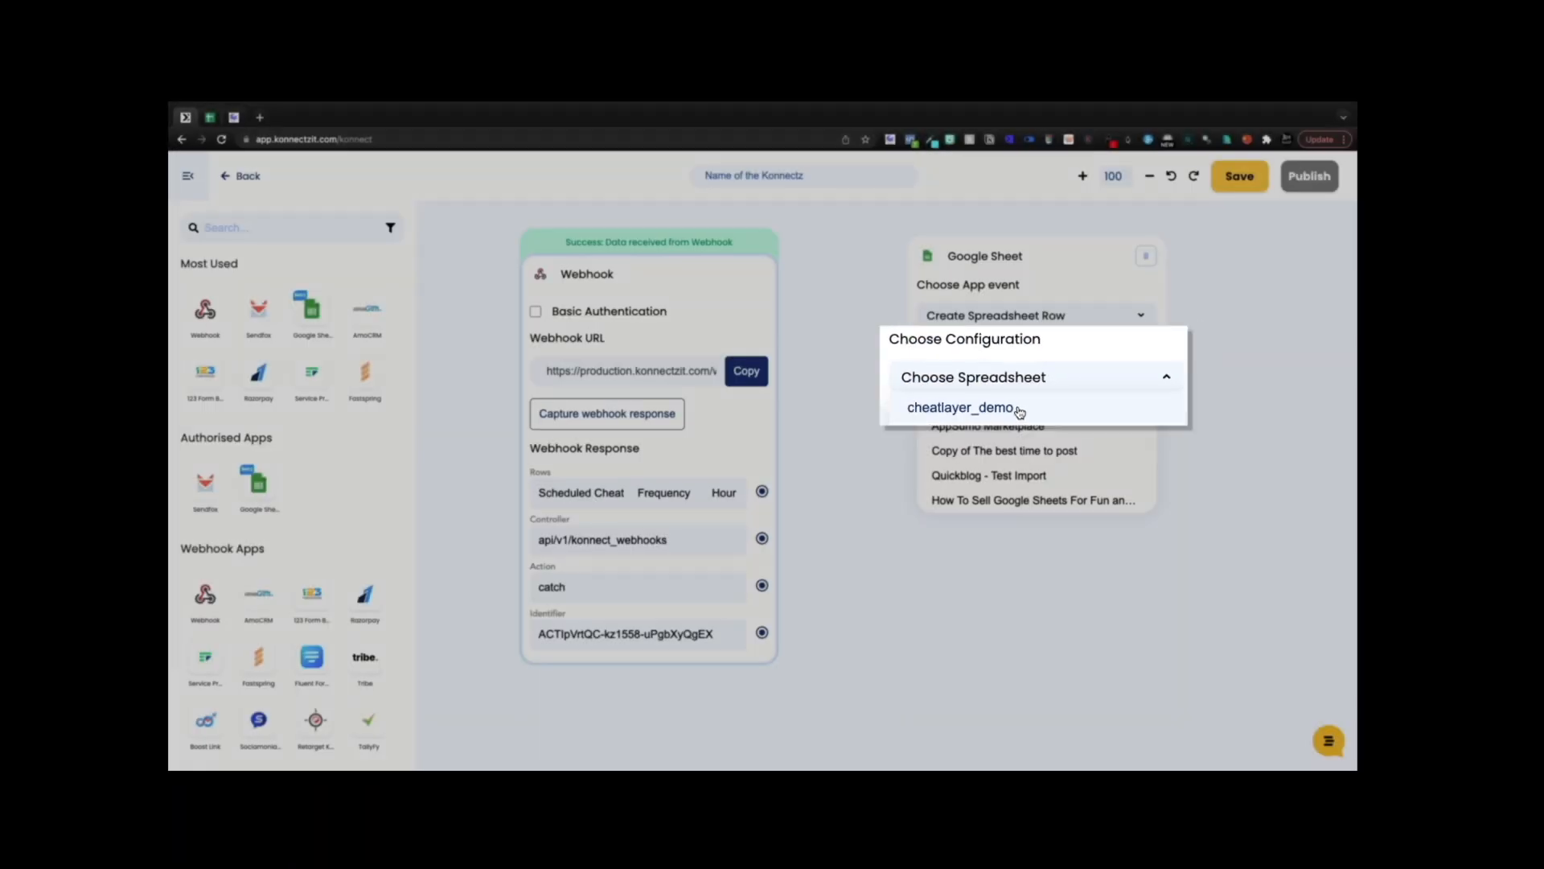
pyautogui.click(1017, 409)
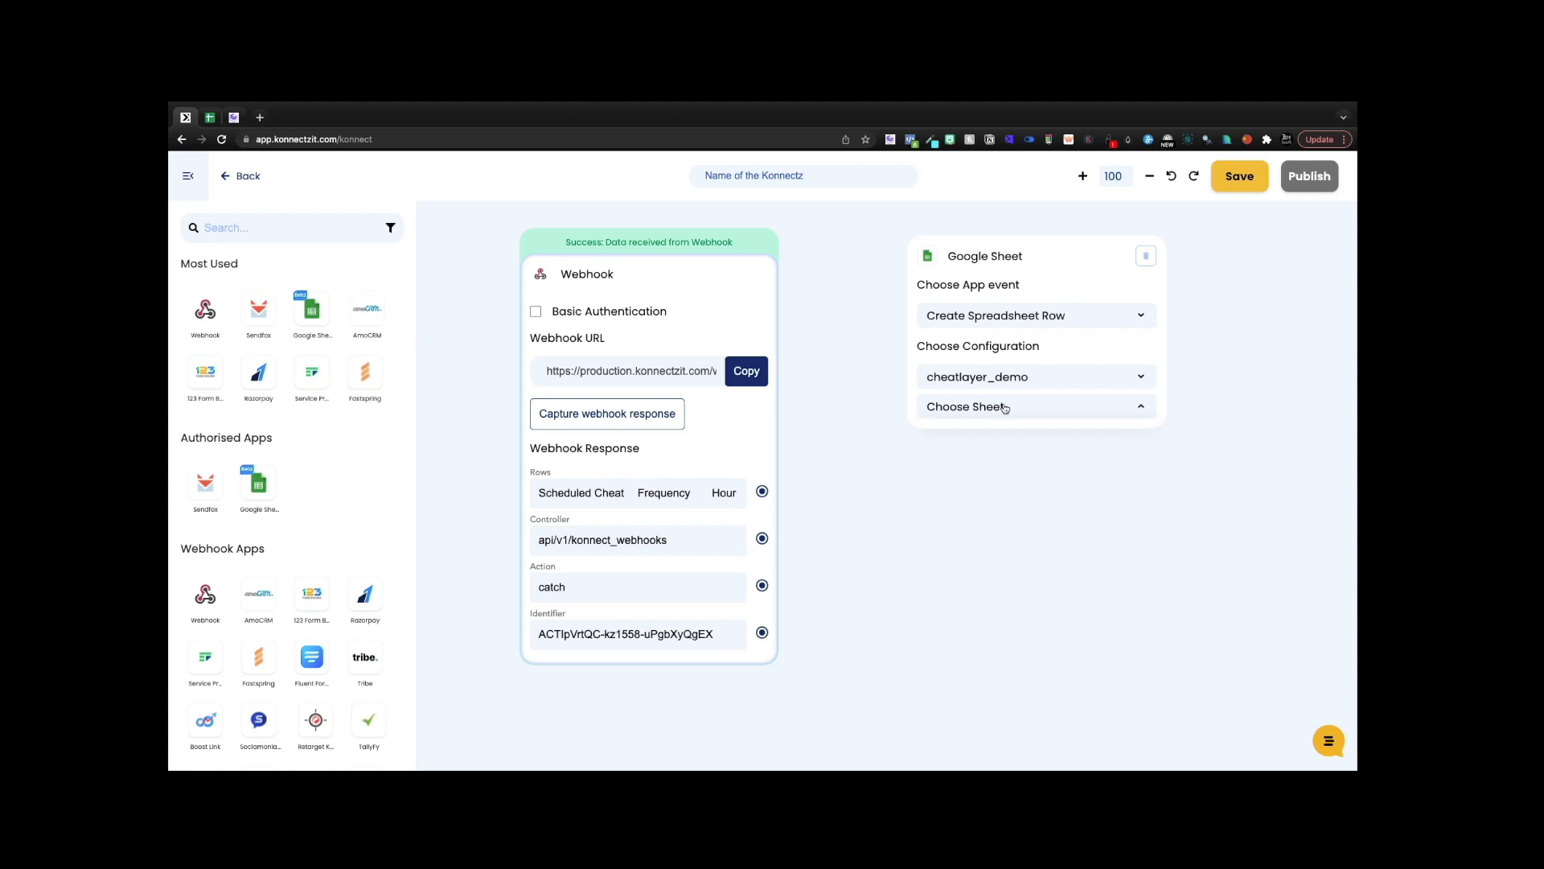
pyautogui.click(992, 433)
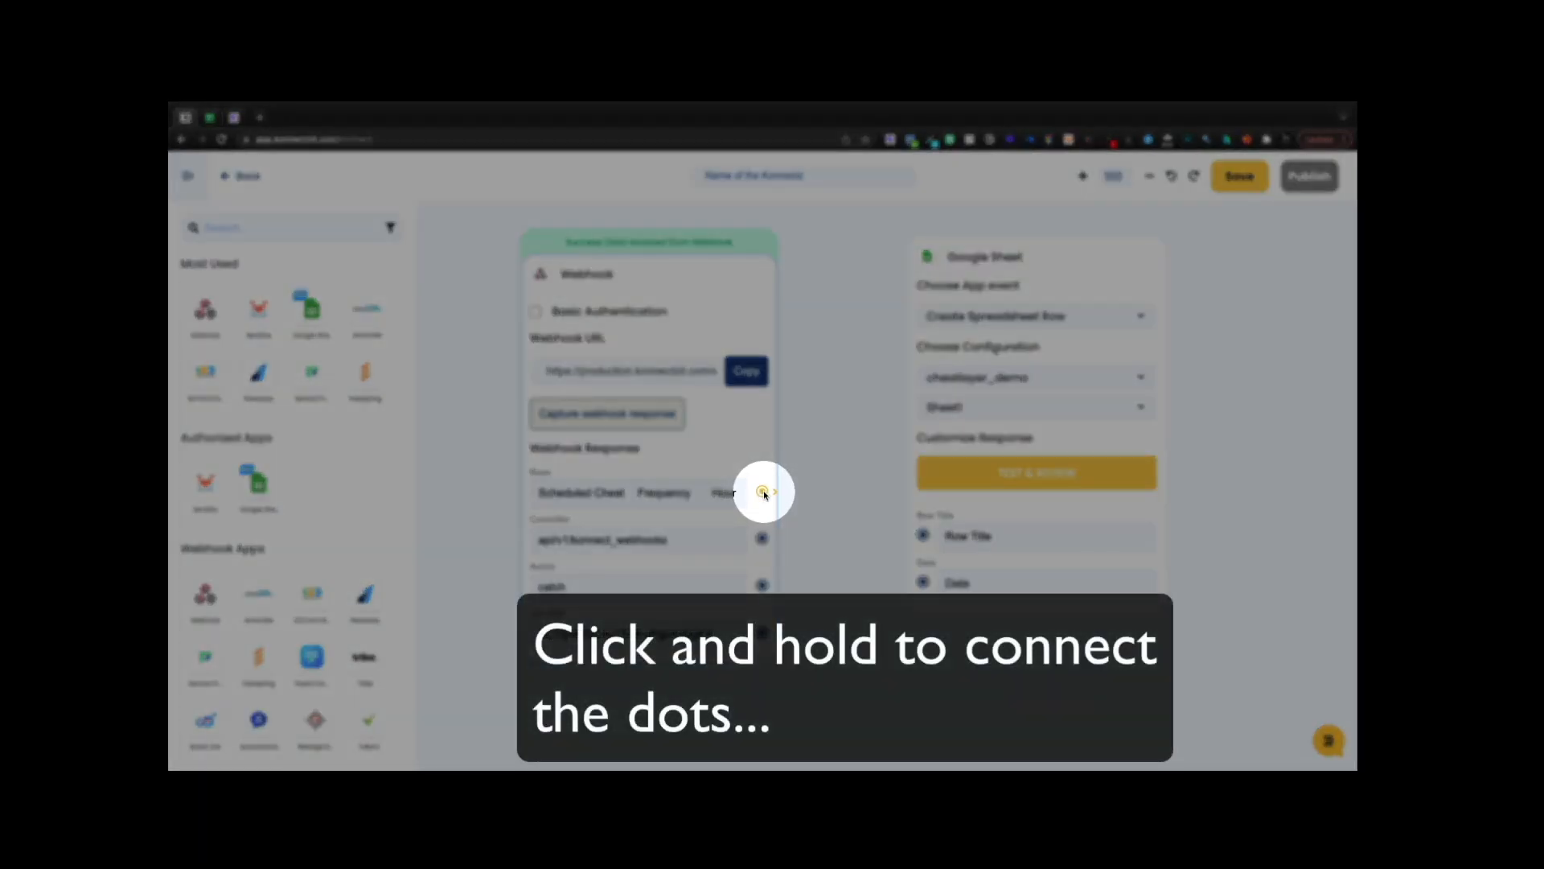
# - Map the webhook Rows to Row Title, test the step, and publish the Konnectz
pyautogui.moveTo(763, 494); pyautogui.dragTo(919, 537)
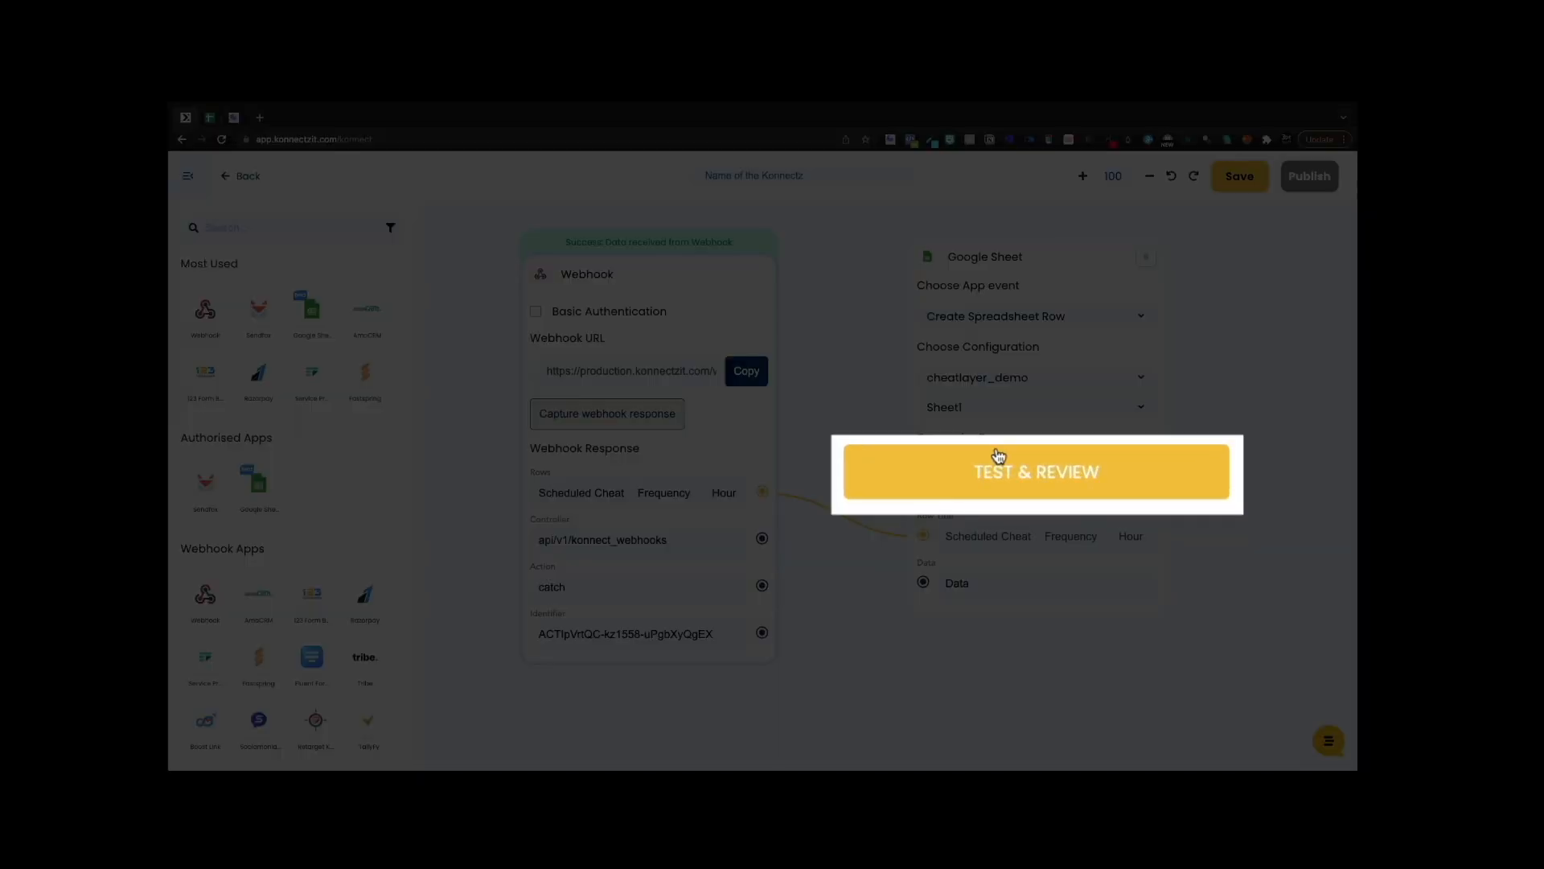
pyautogui.click(998, 470)
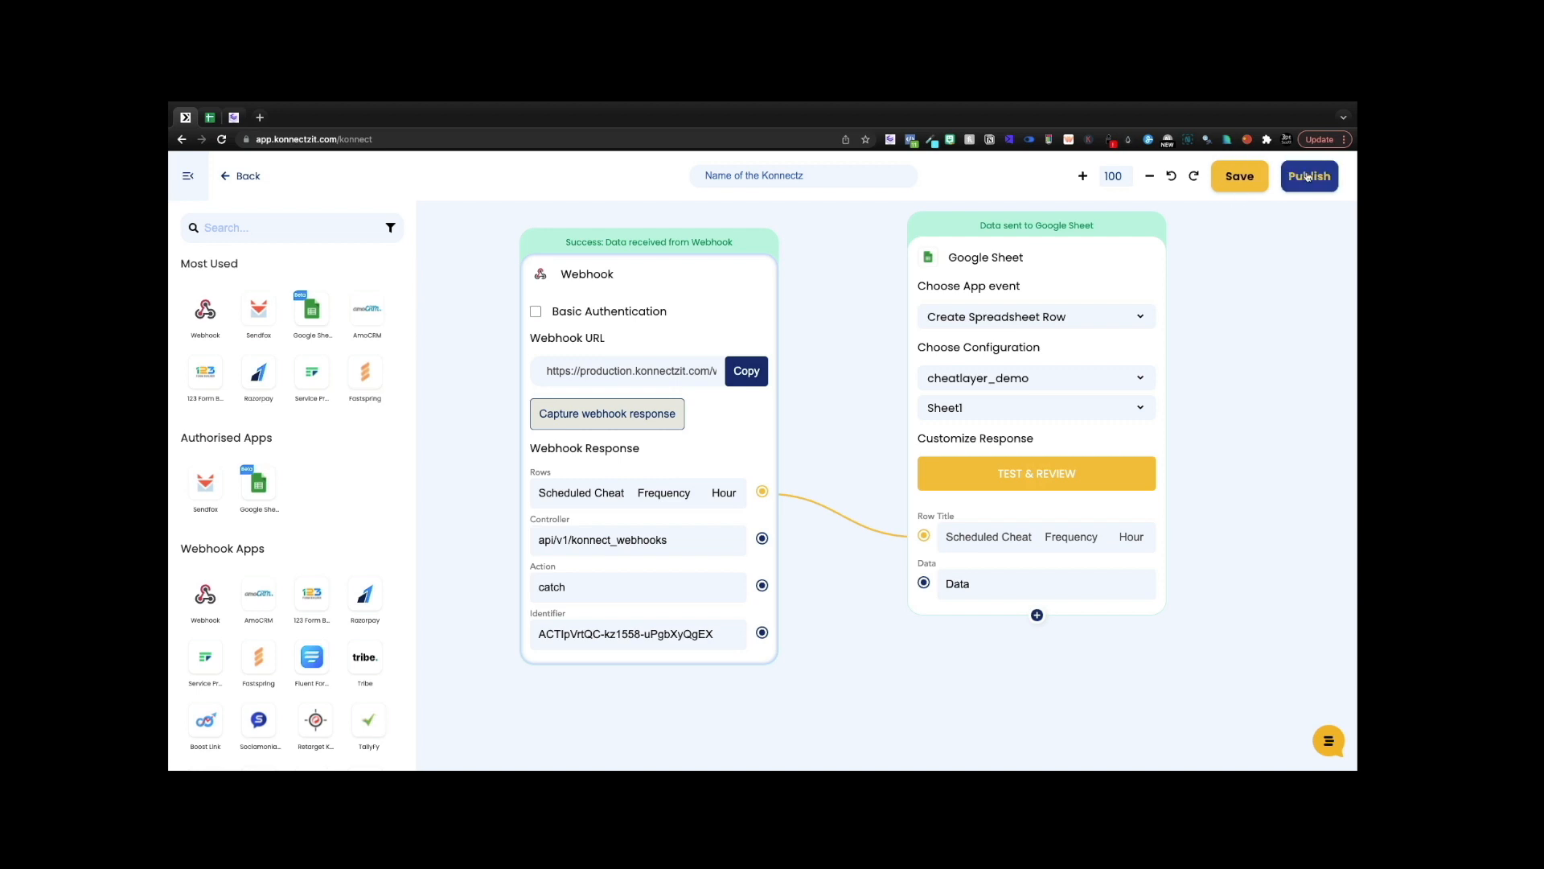
pyautogui.click(1309, 177)
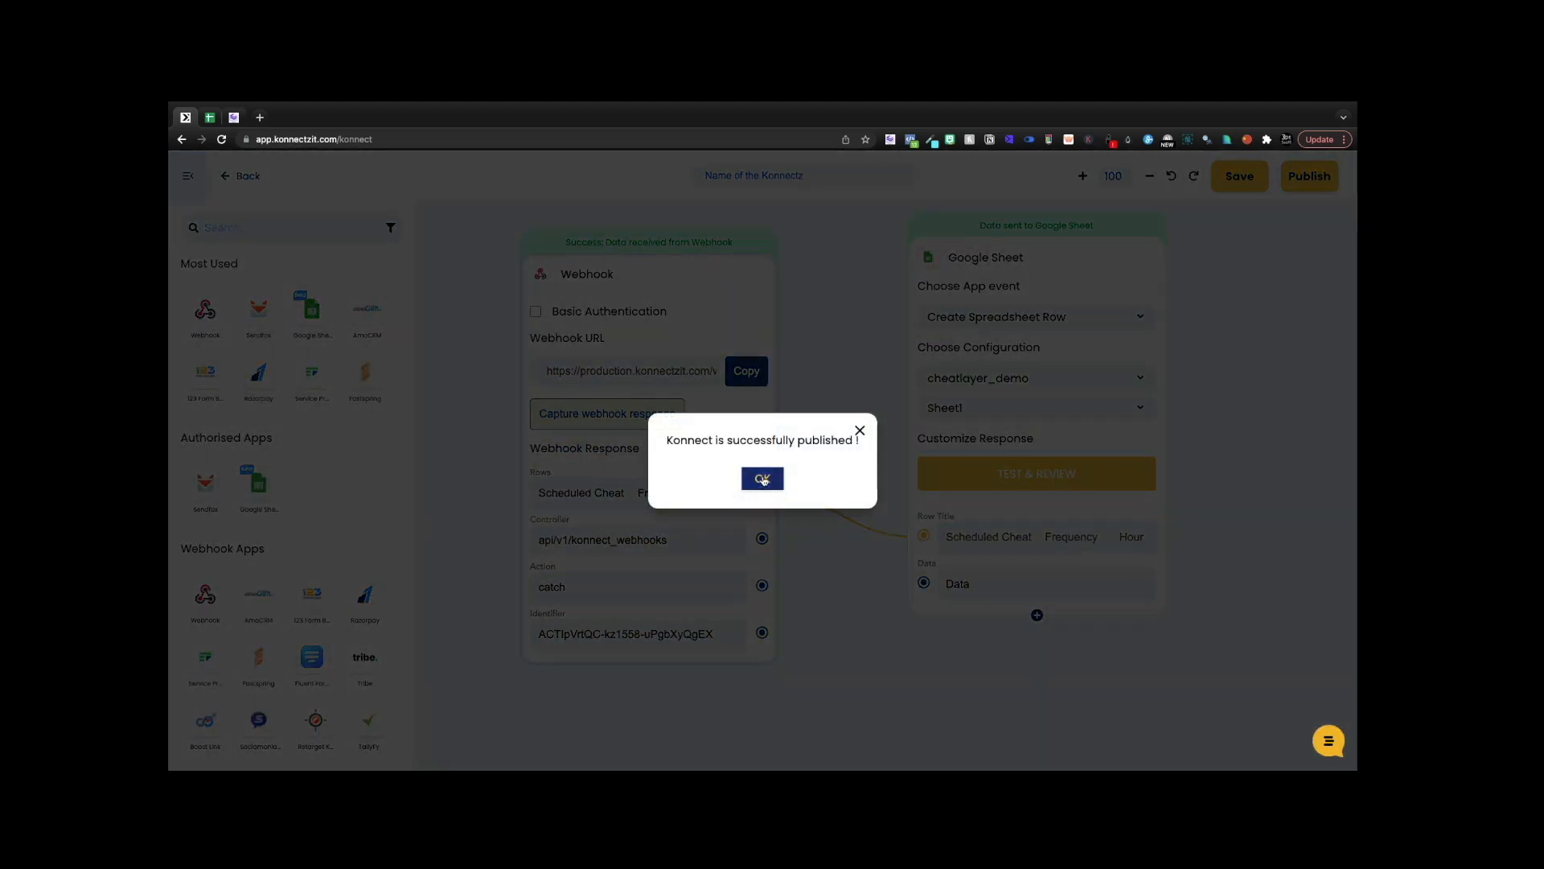
pyautogui.click(761, 478)
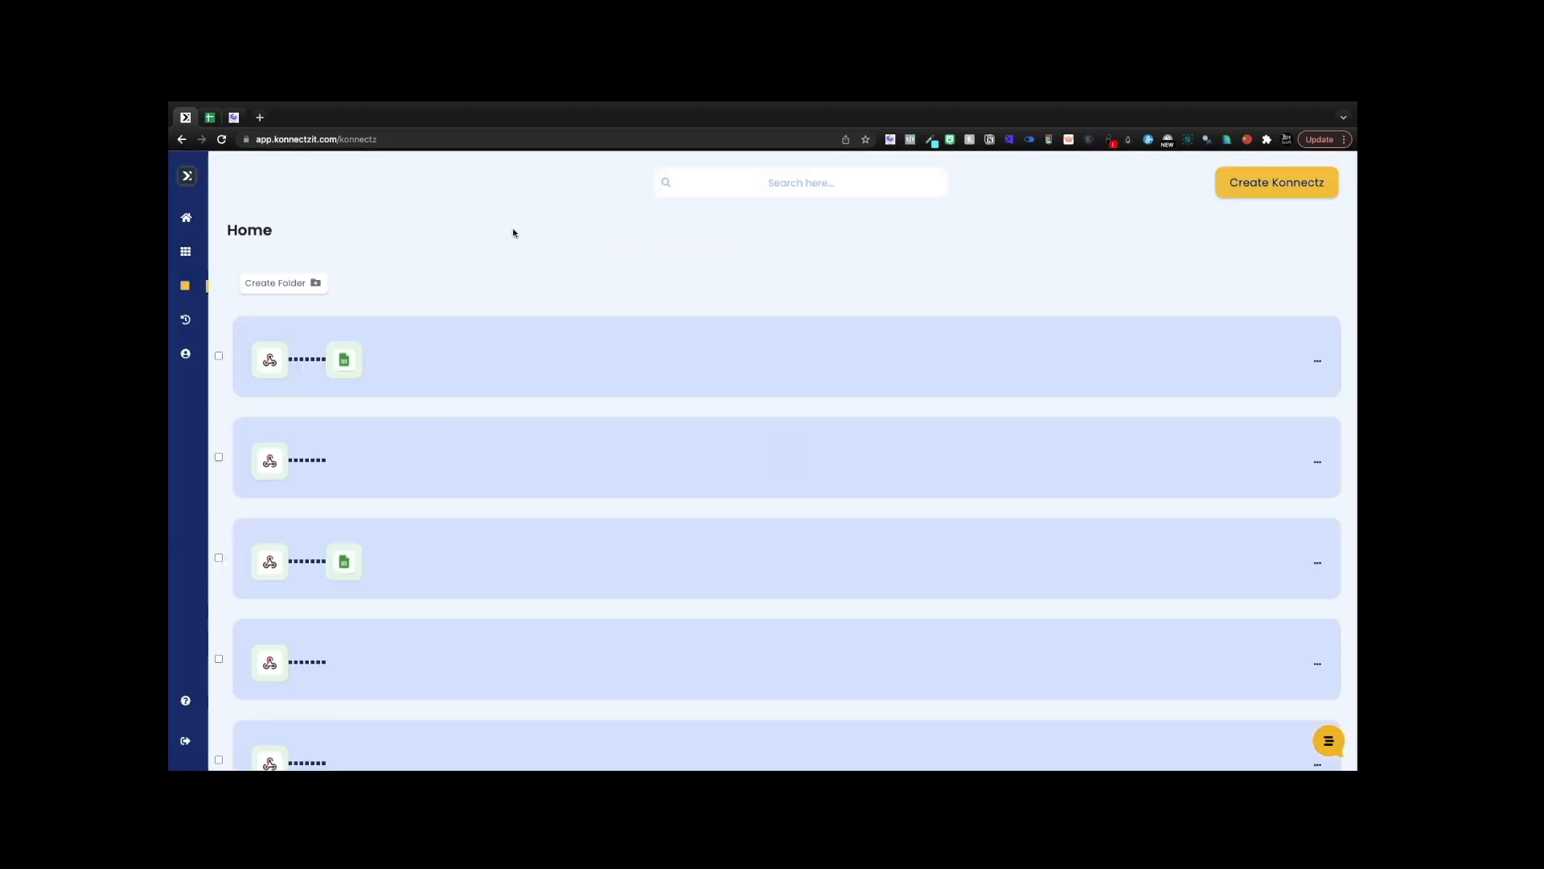
# - Inspect the newly arrived rows A3 to A6 in the cheatlayer_demo sheet
pyautogui.click(210, 118)
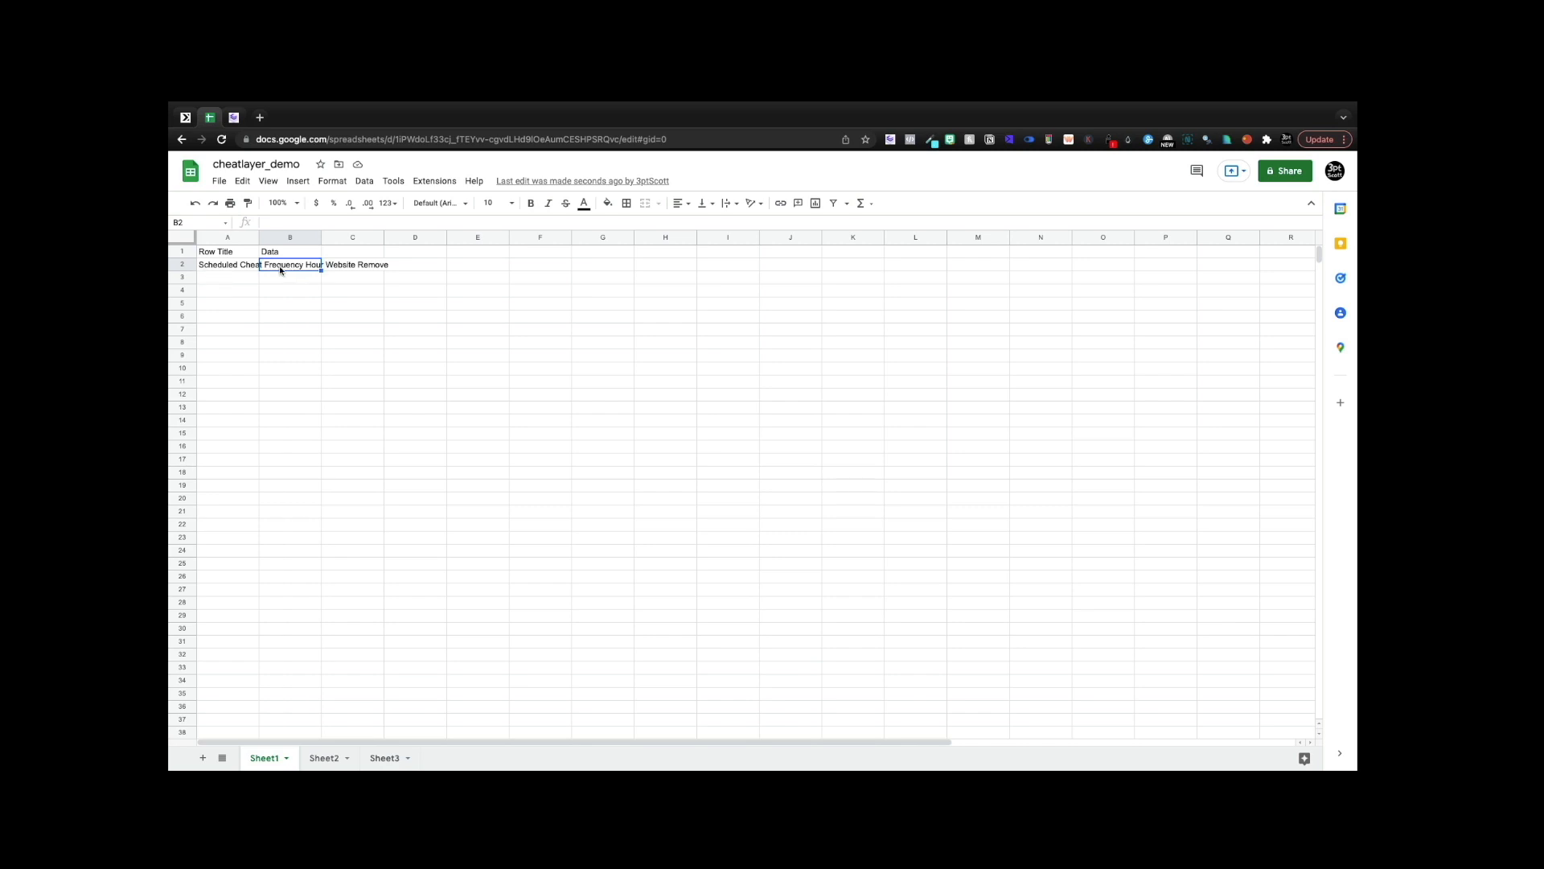
pyautogui.click(234, 117)
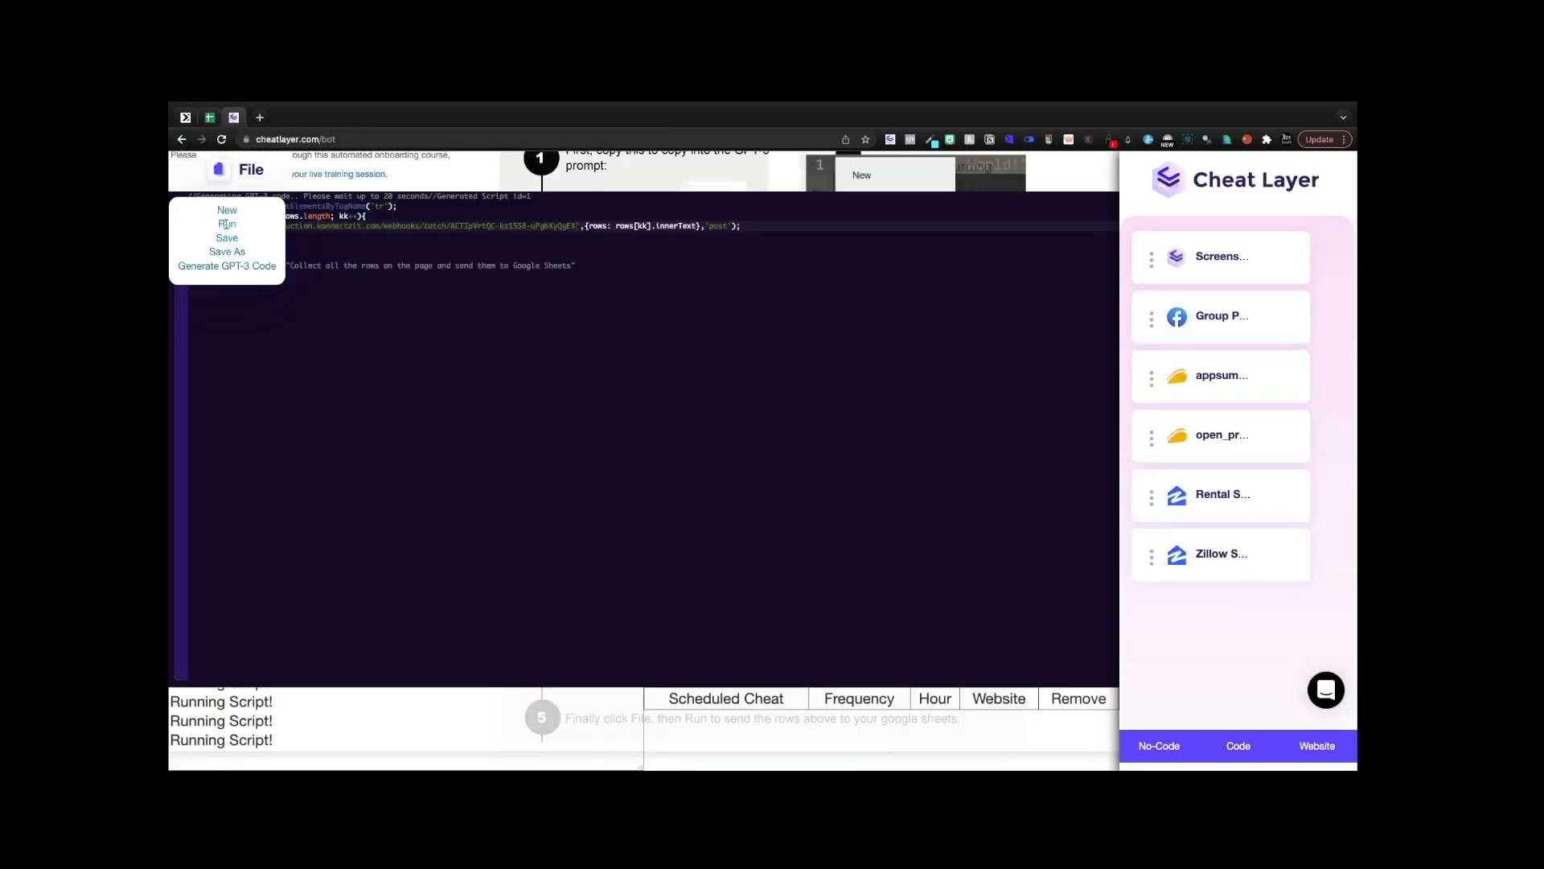
pyautogui.click(209, 118)
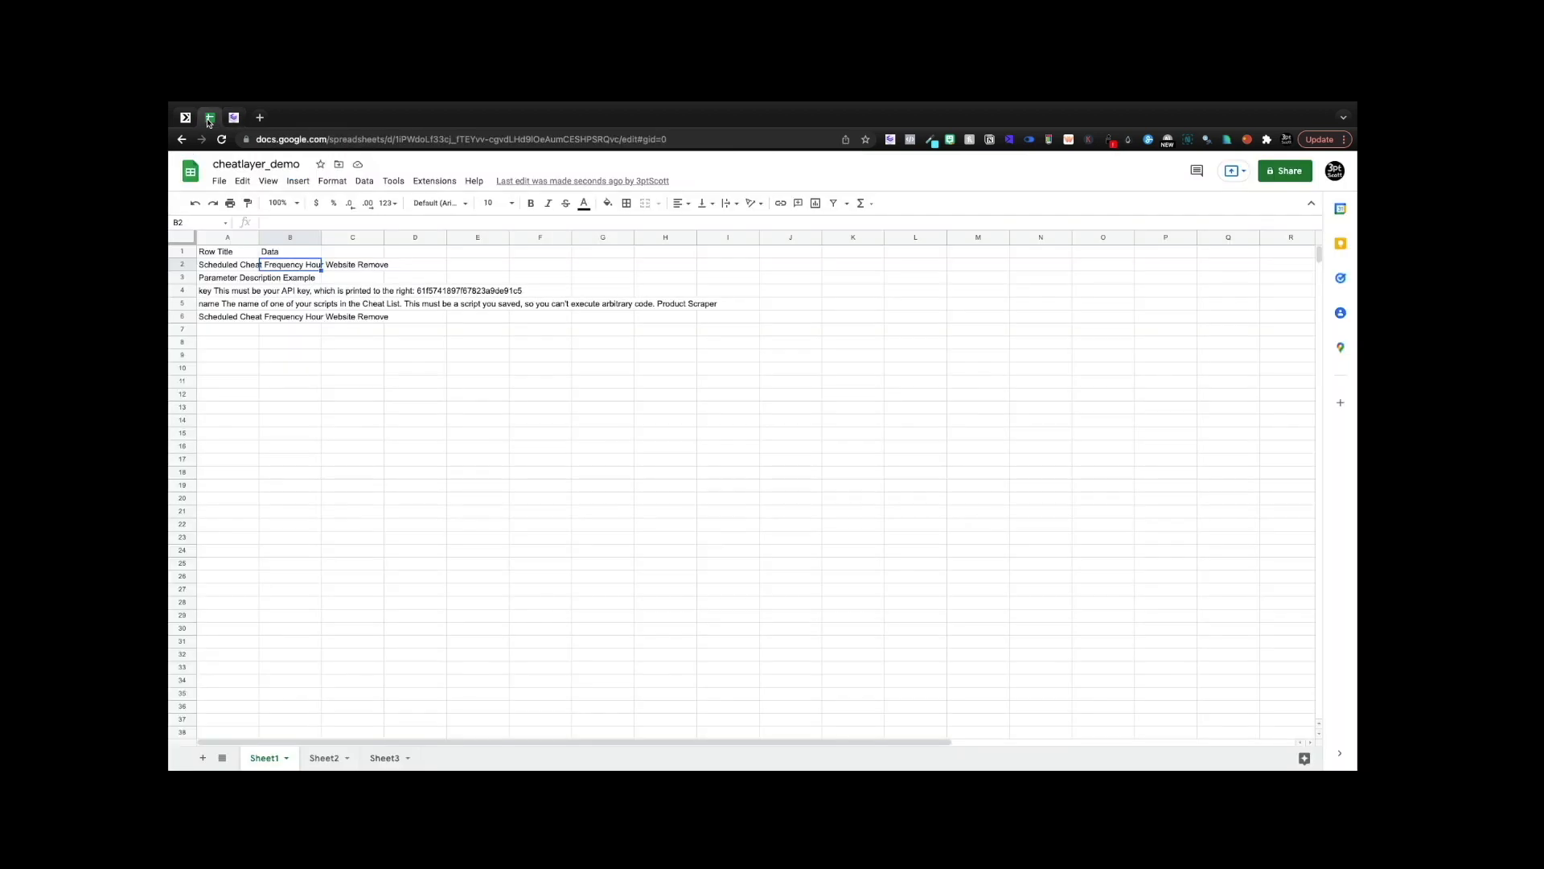
pyautogui.click(216, 280)
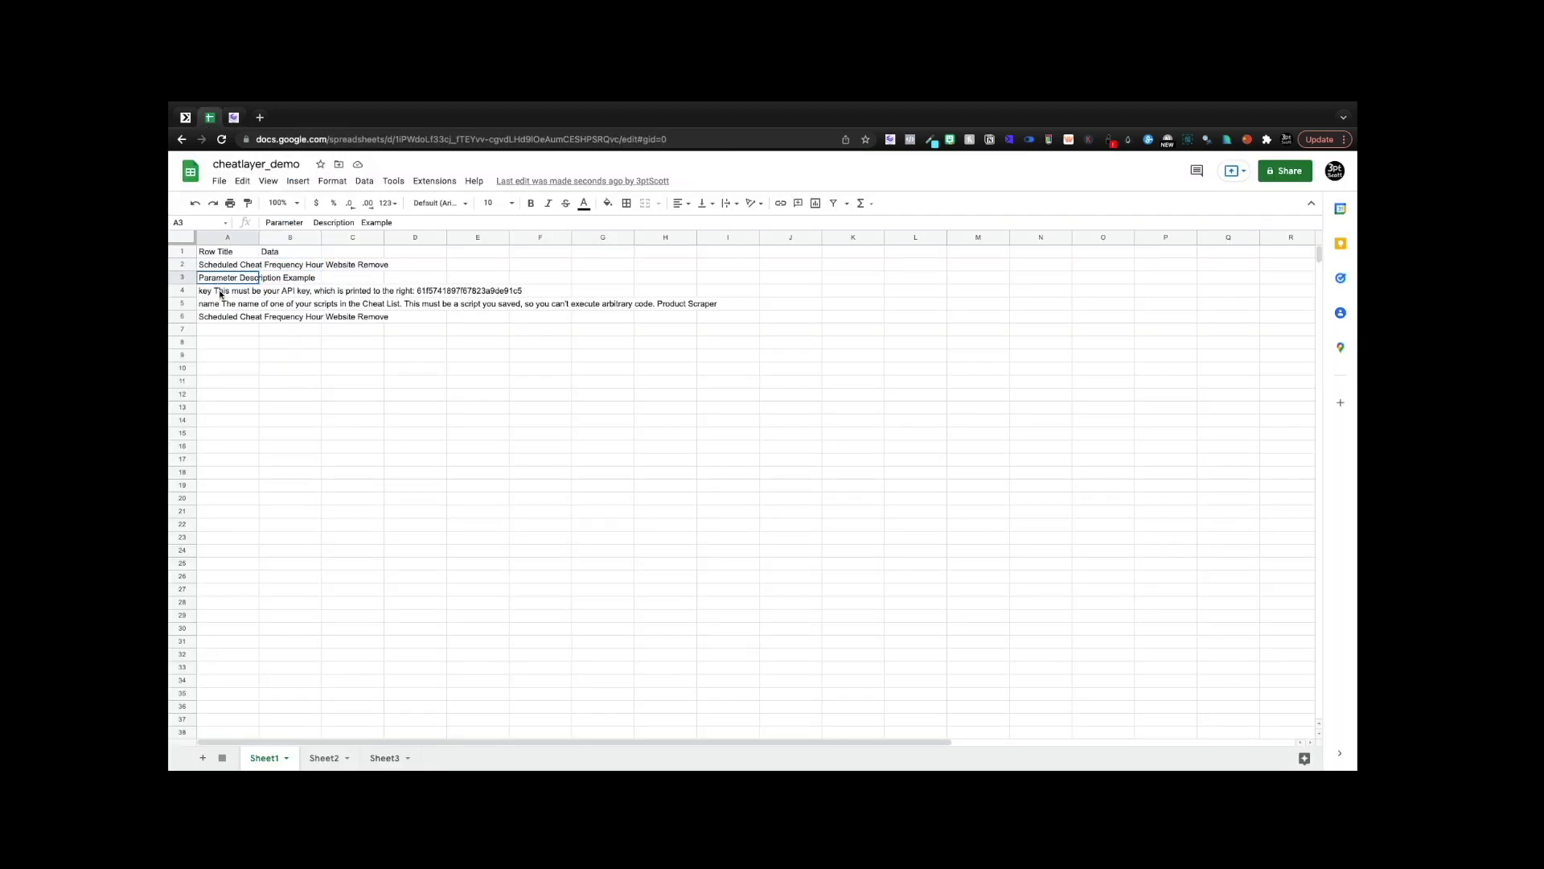
pyautogui.moveTo(219, 294); pyautogui.dragTo(219, 322)
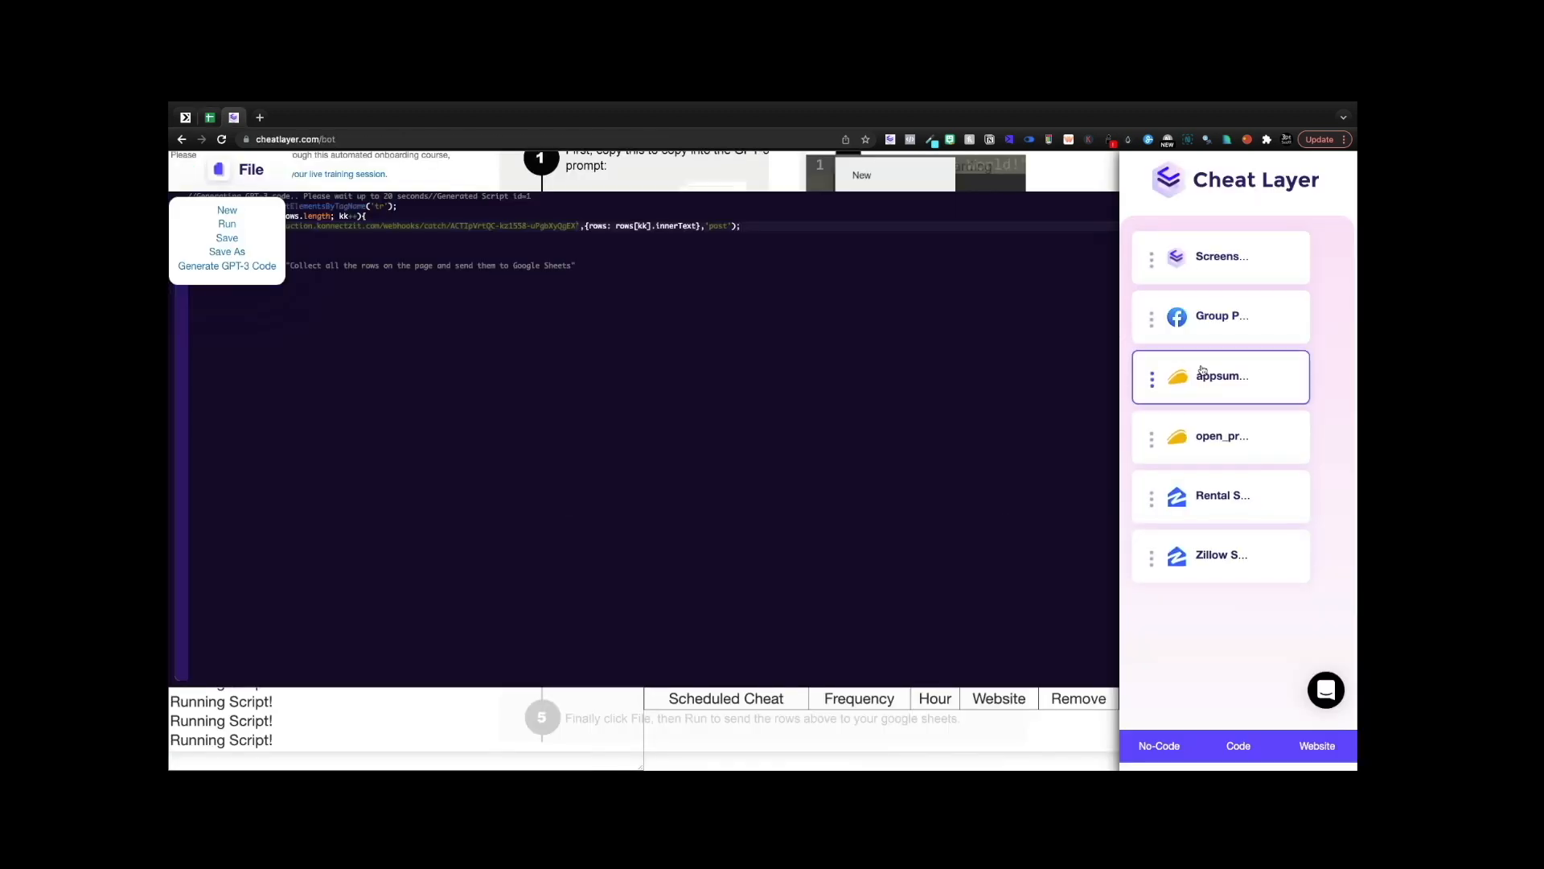
# - Close the code editor to show the Step 4 Dog Treat product title and description
pyautogui.click(1137, 743)
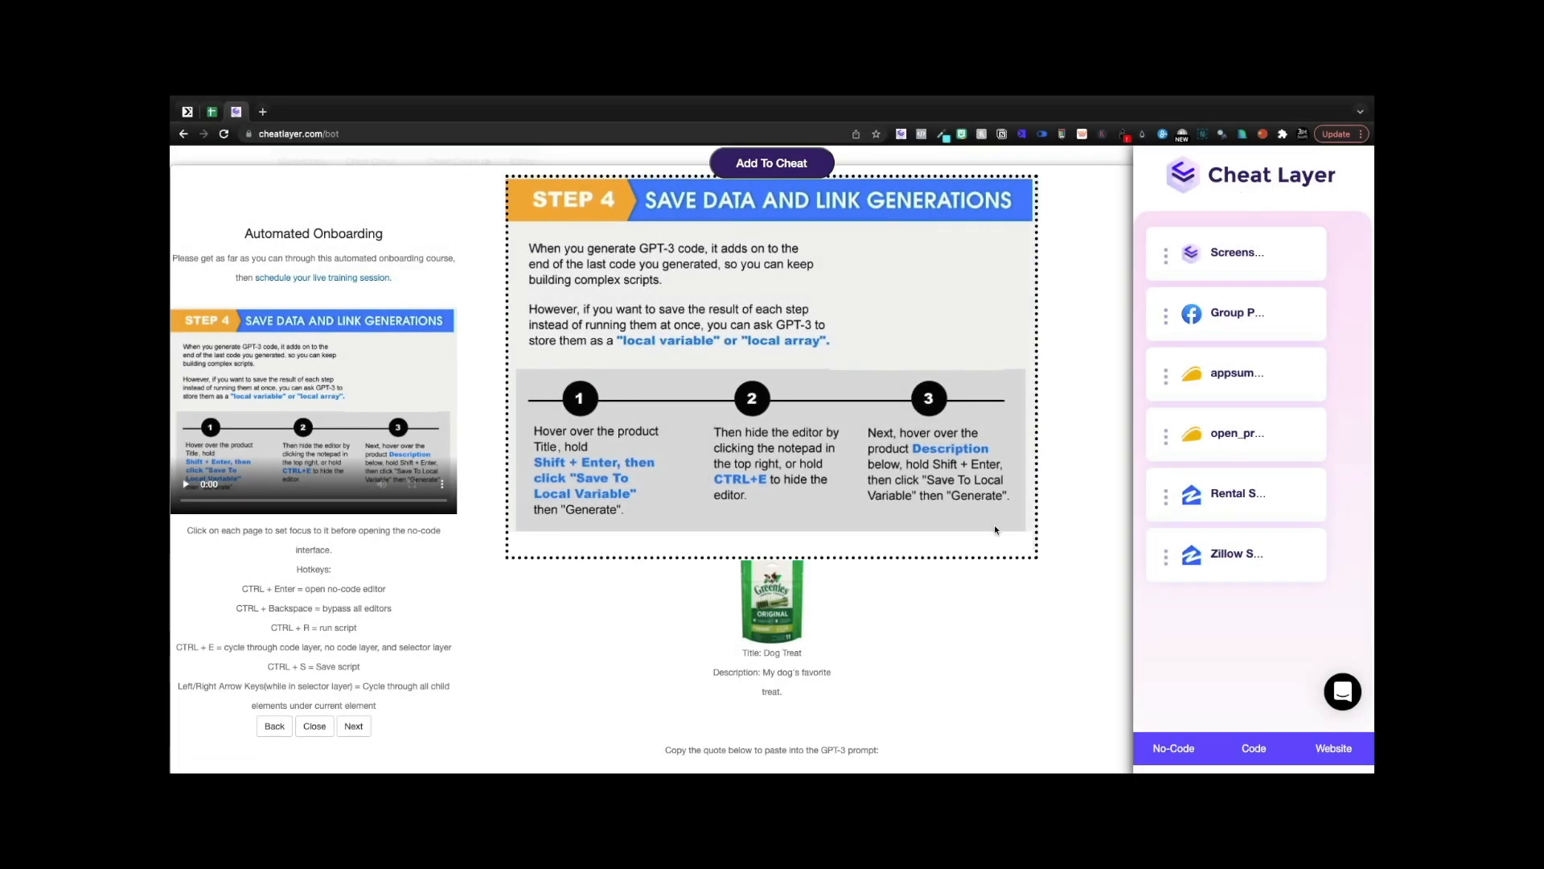
pyautogui.moveTo(752, 653)
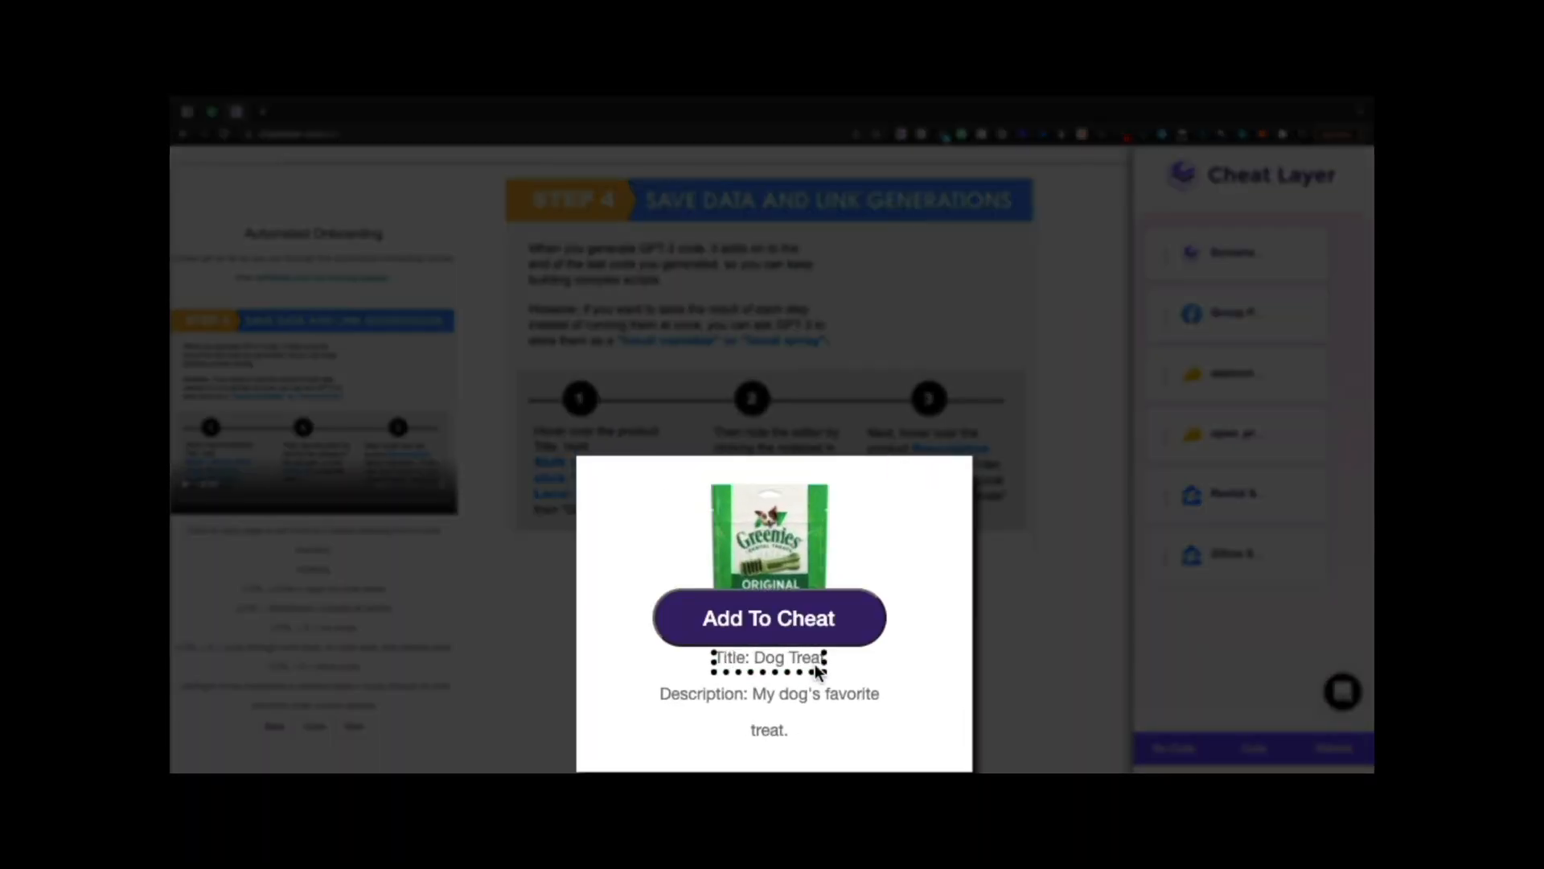
pyautogui.moveTo(724, 689)
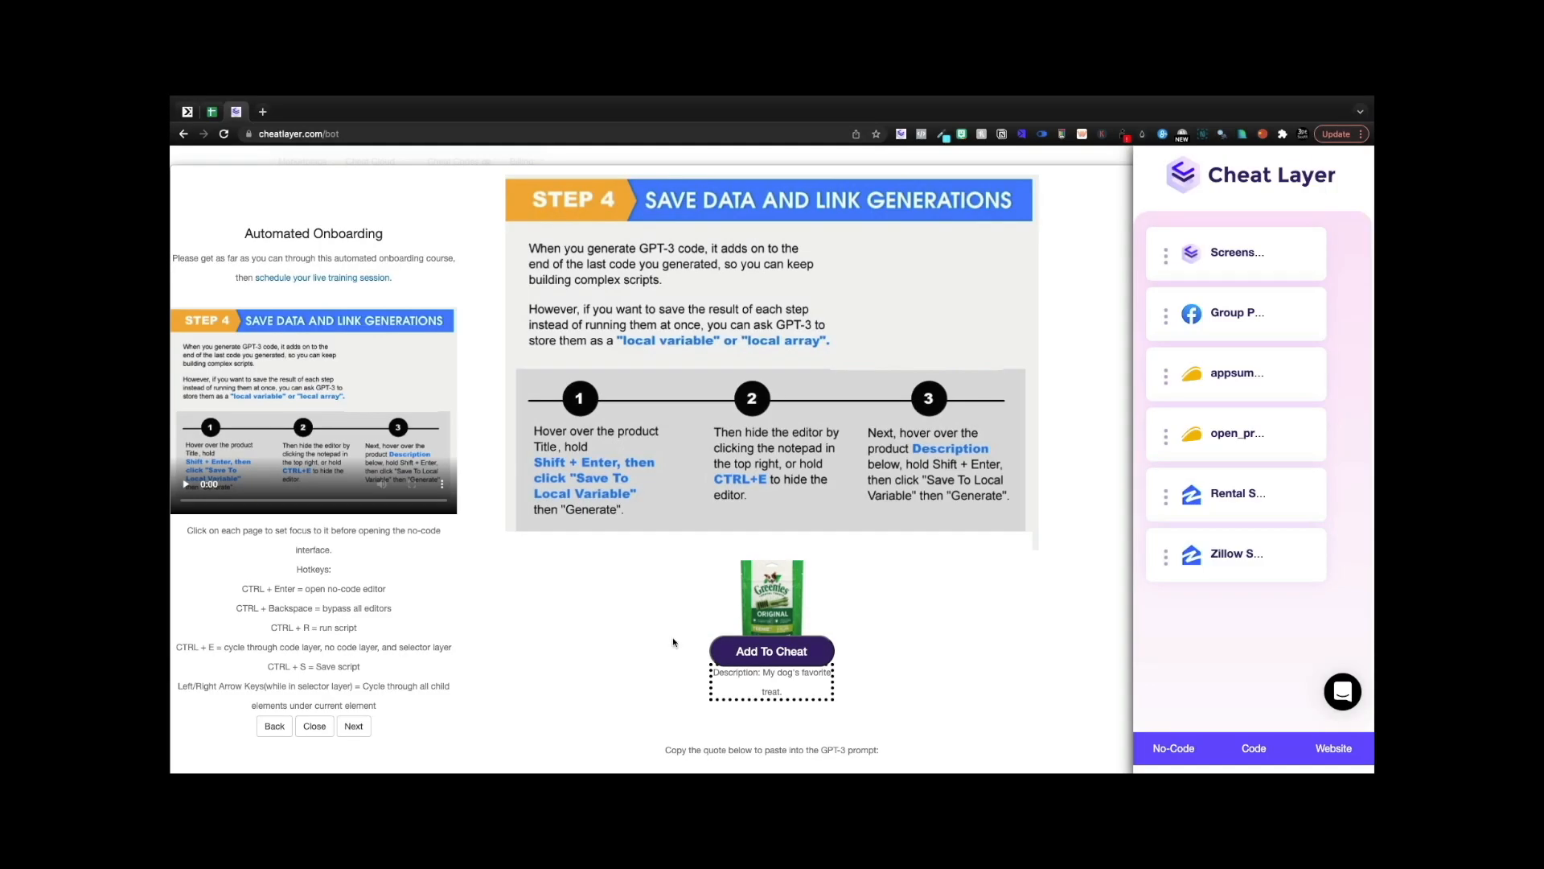
pyautogui.moveTo(654, 638)
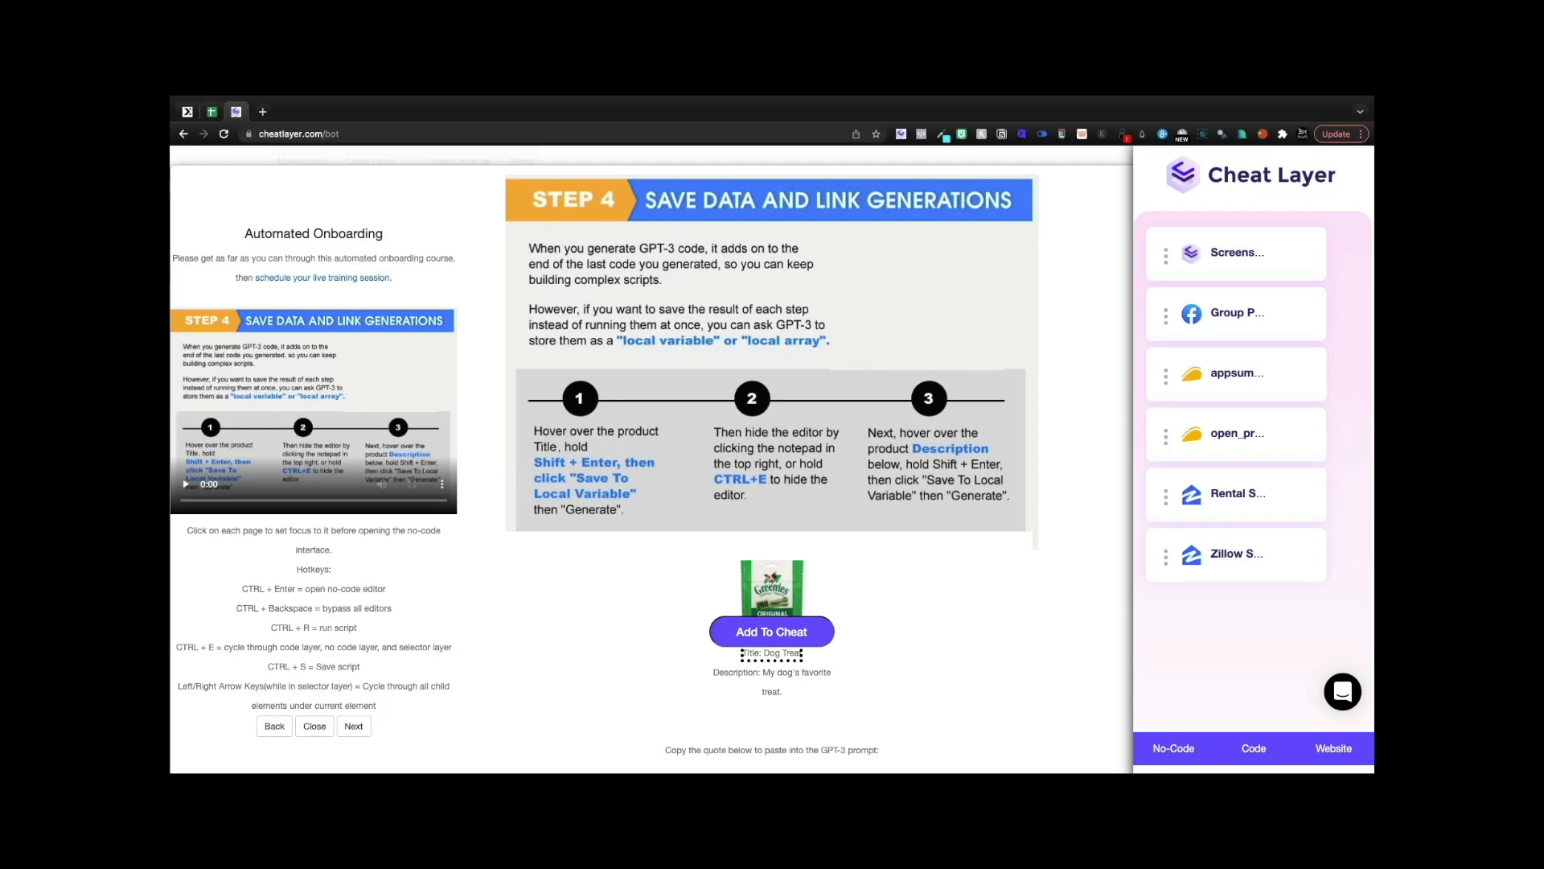
# - Save the Dog Treat product title into a variable named _title
pyautogui.click(768, 631)
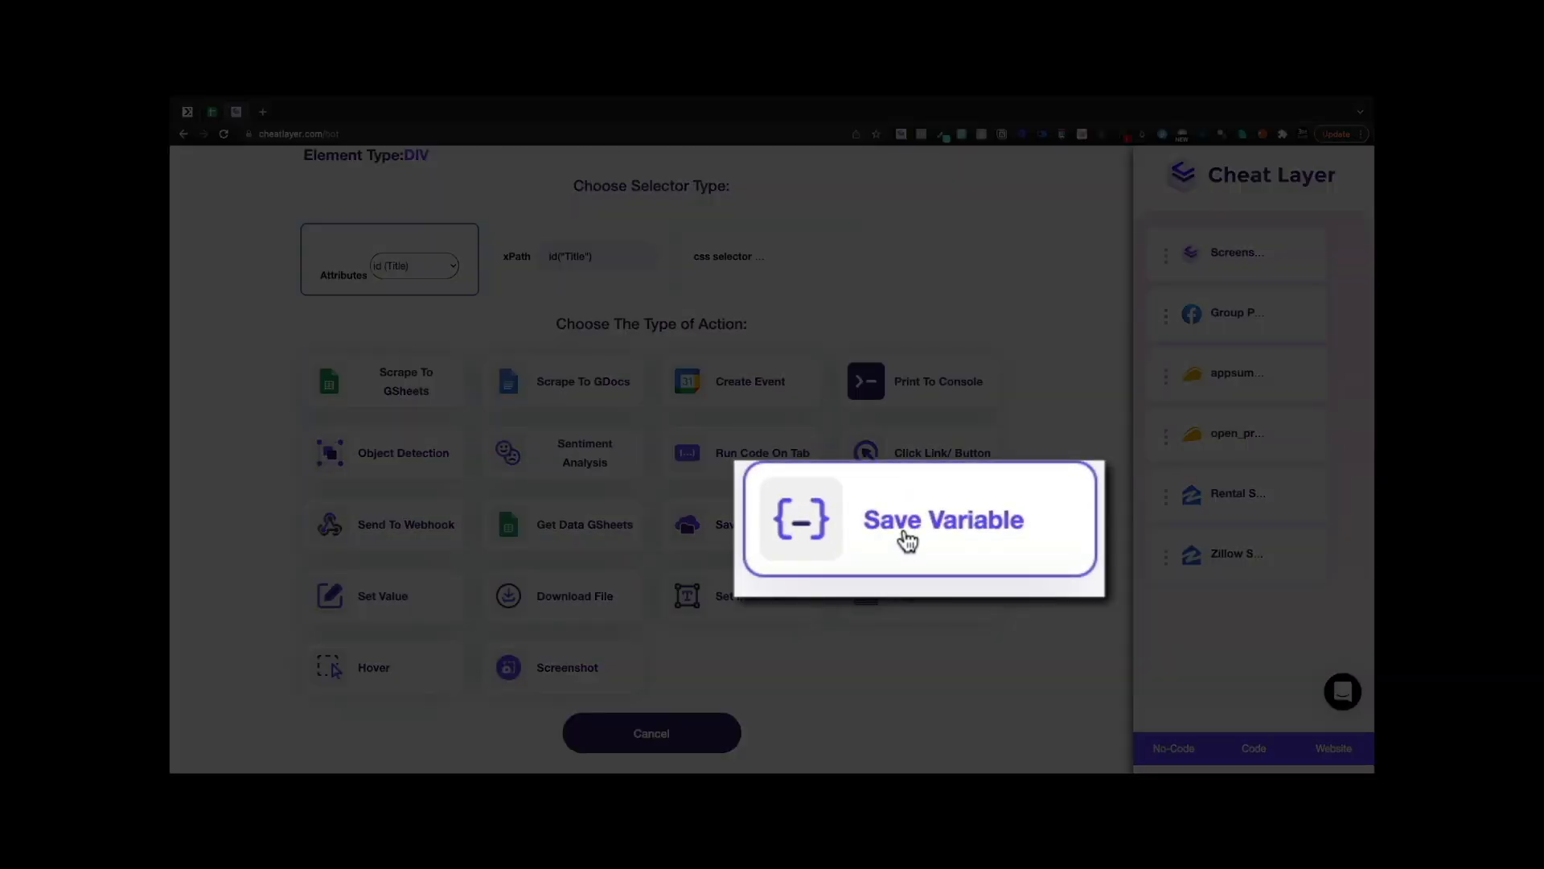
pyautogui.click(908, 542)
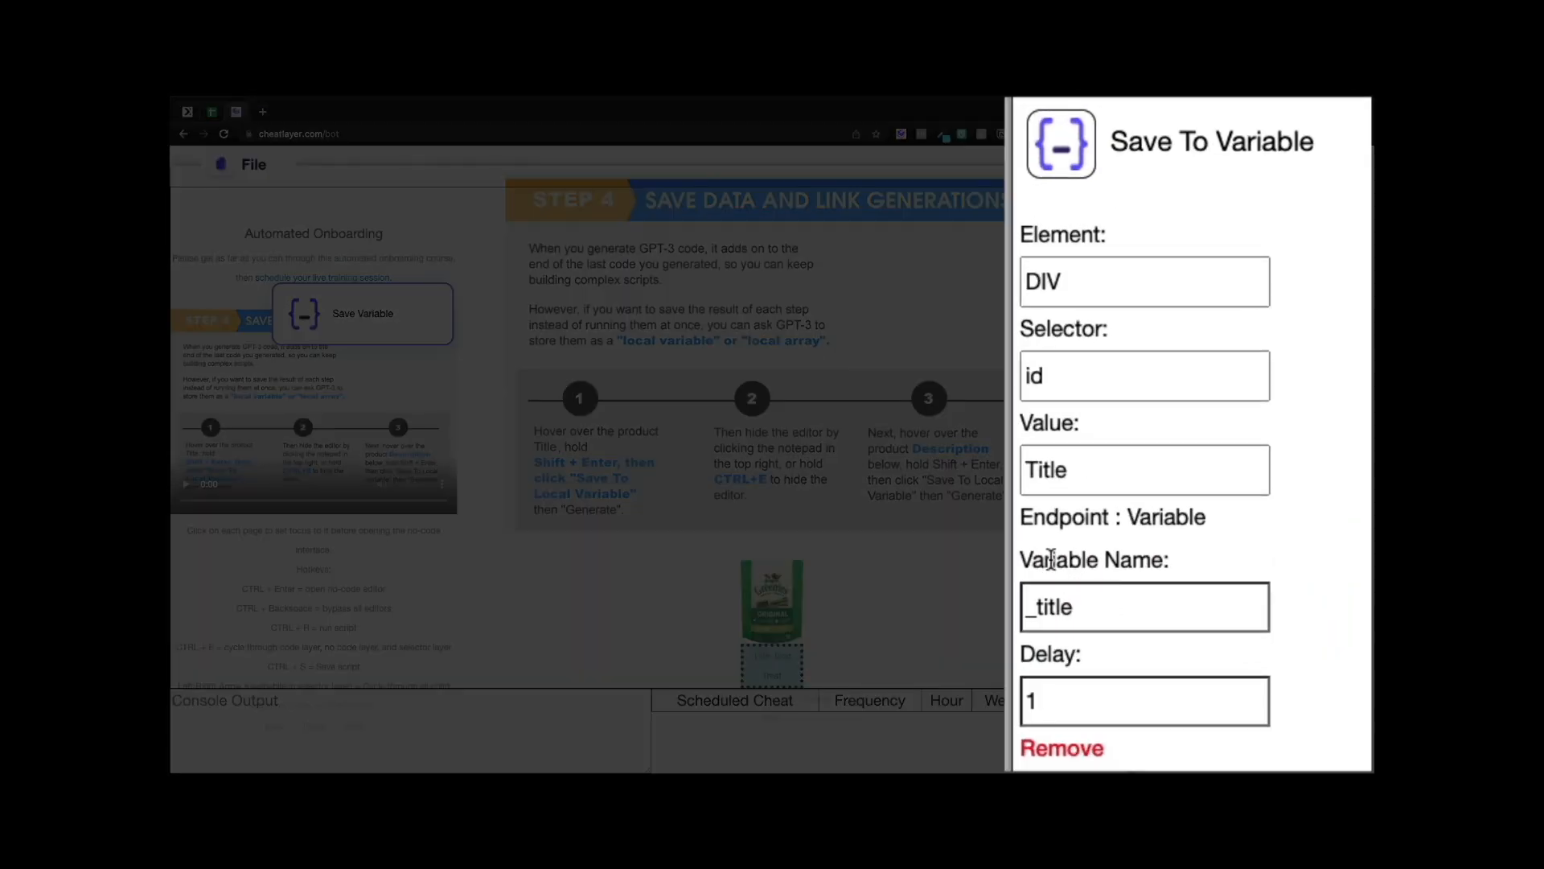
pyautogui.doubleClick(1033, 602)
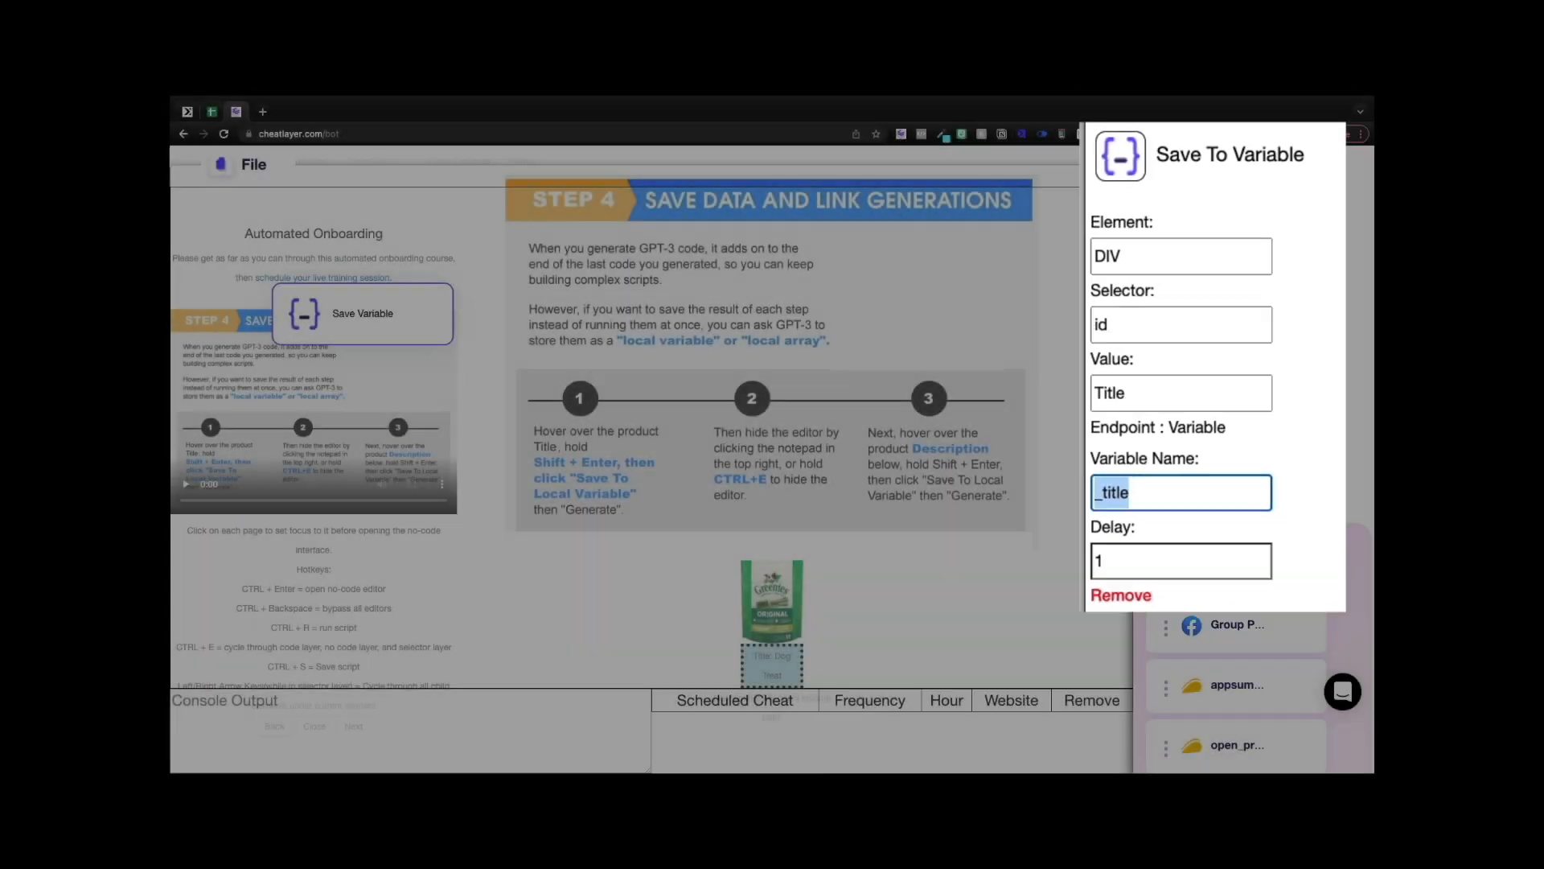
pyautogui.click(1166, 606)
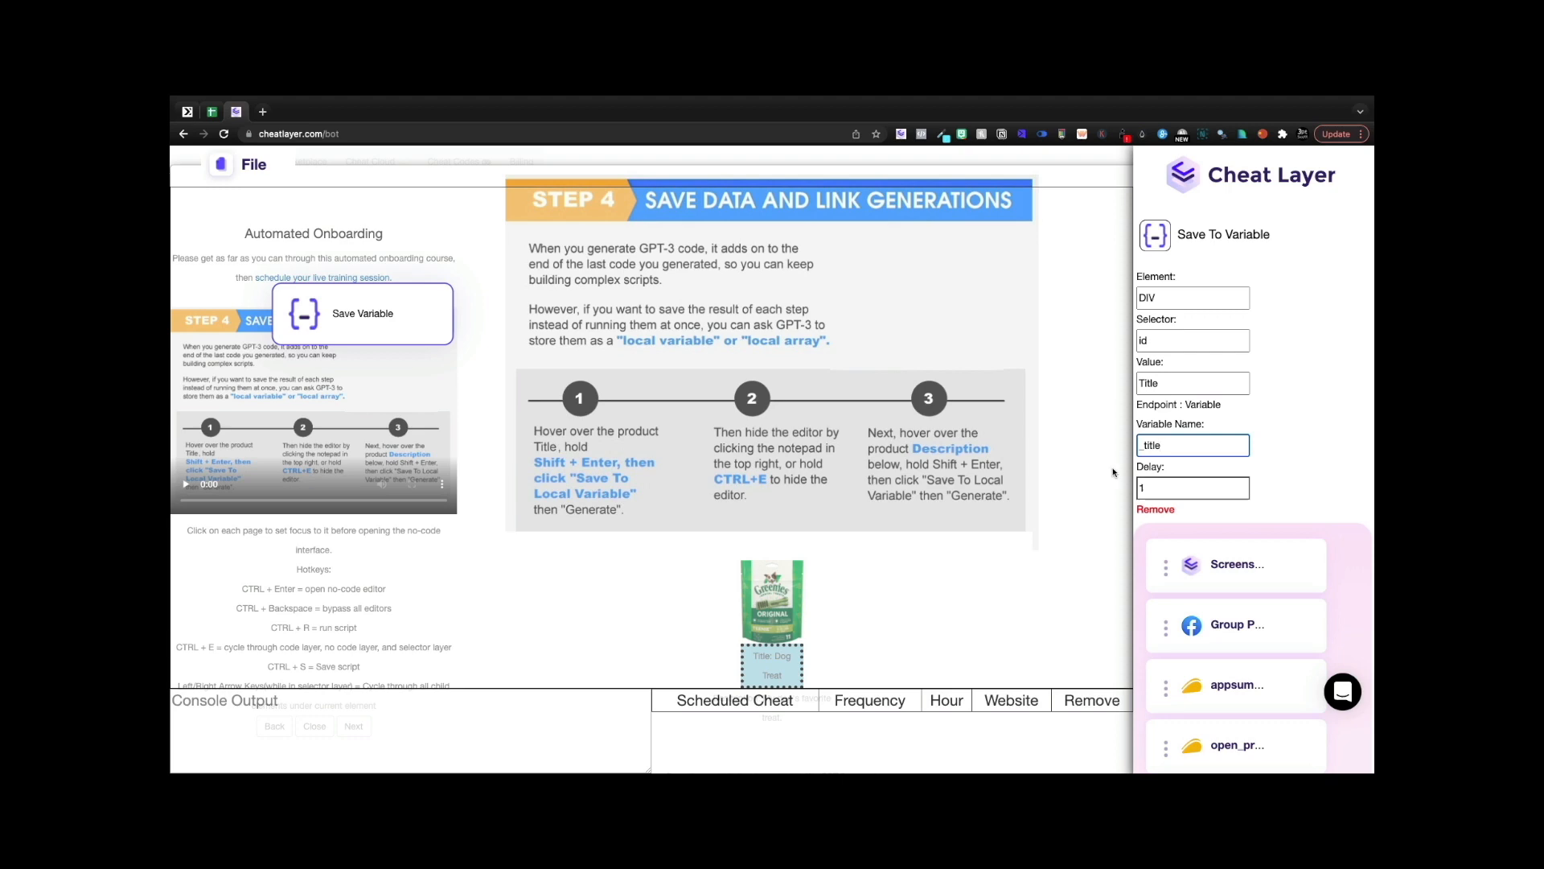
pyautogui.scroll(-5, 1237, 450)
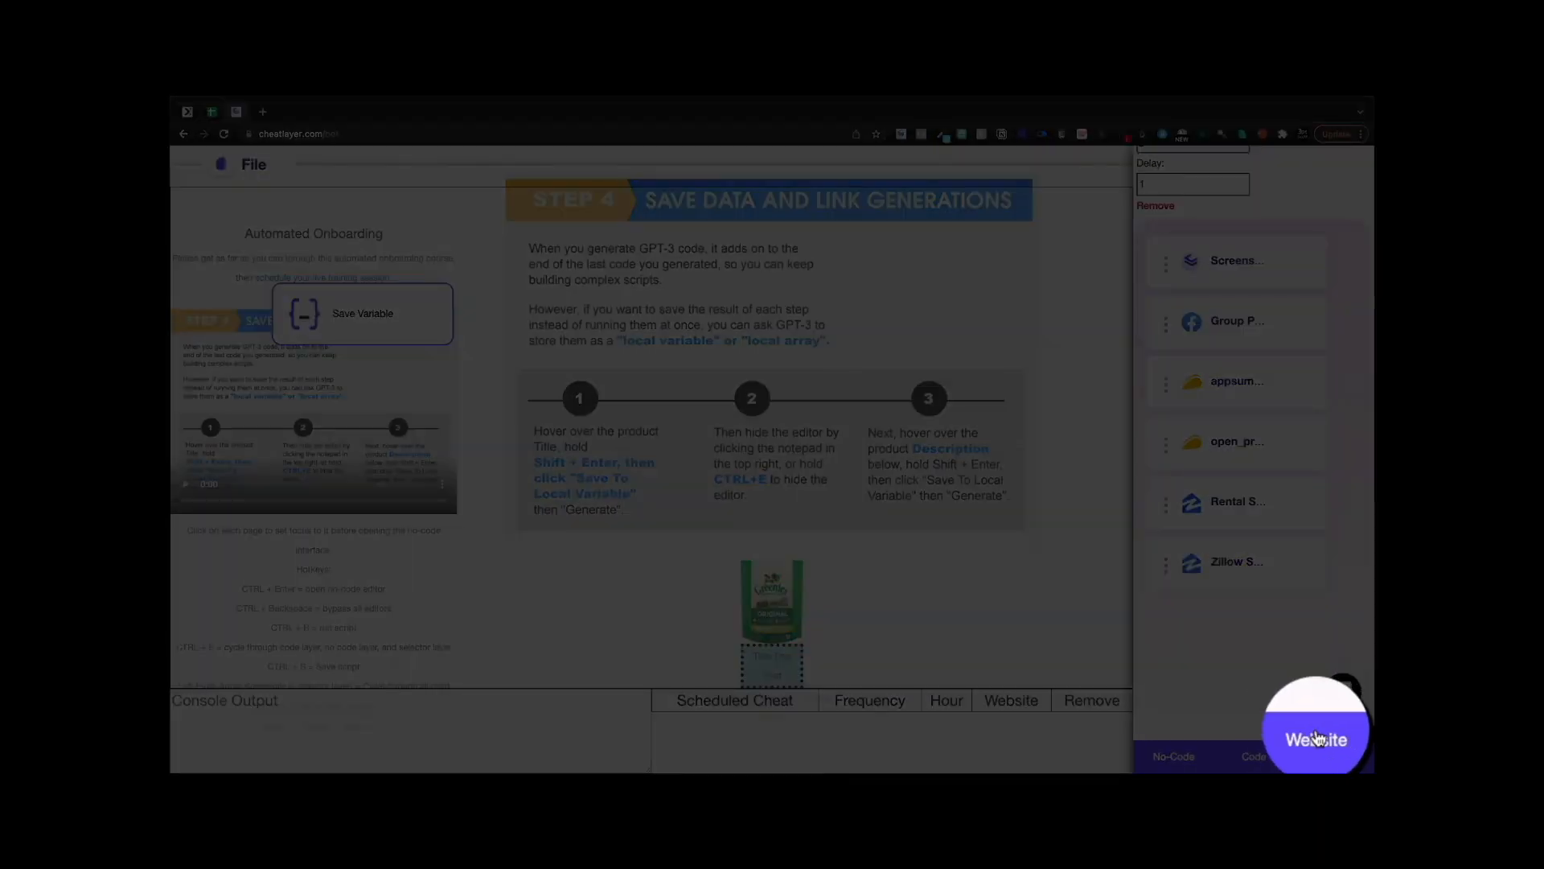
# - Back on the website view, bring up the action chooser for the product description
pyautogui.click(1316, 738)
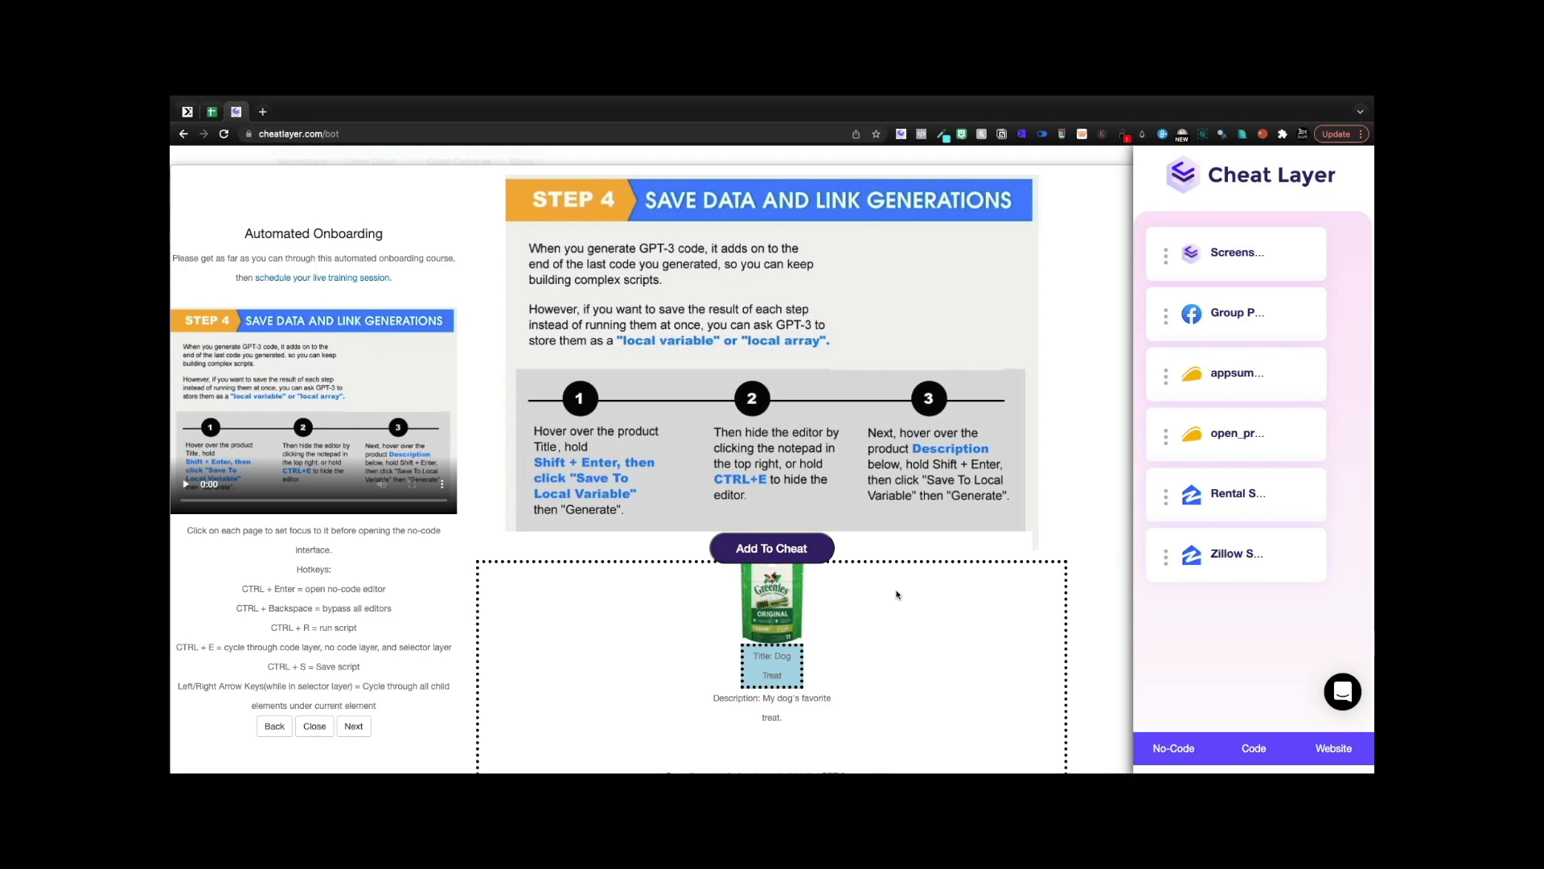
pyautogui.moveTo(770, 689)
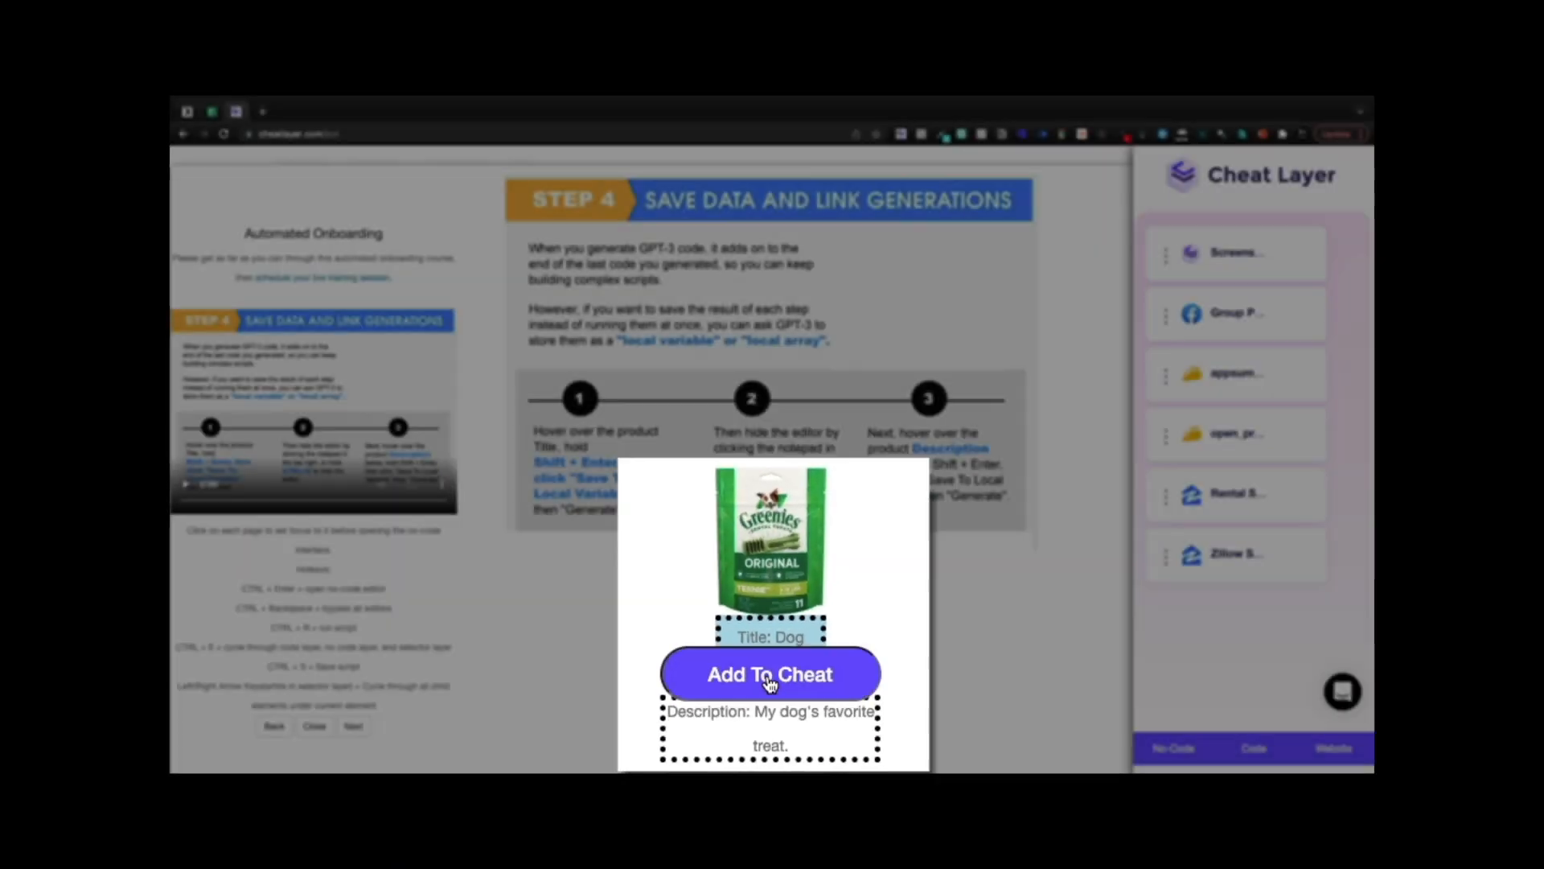
pyautogui.click(770, 680)
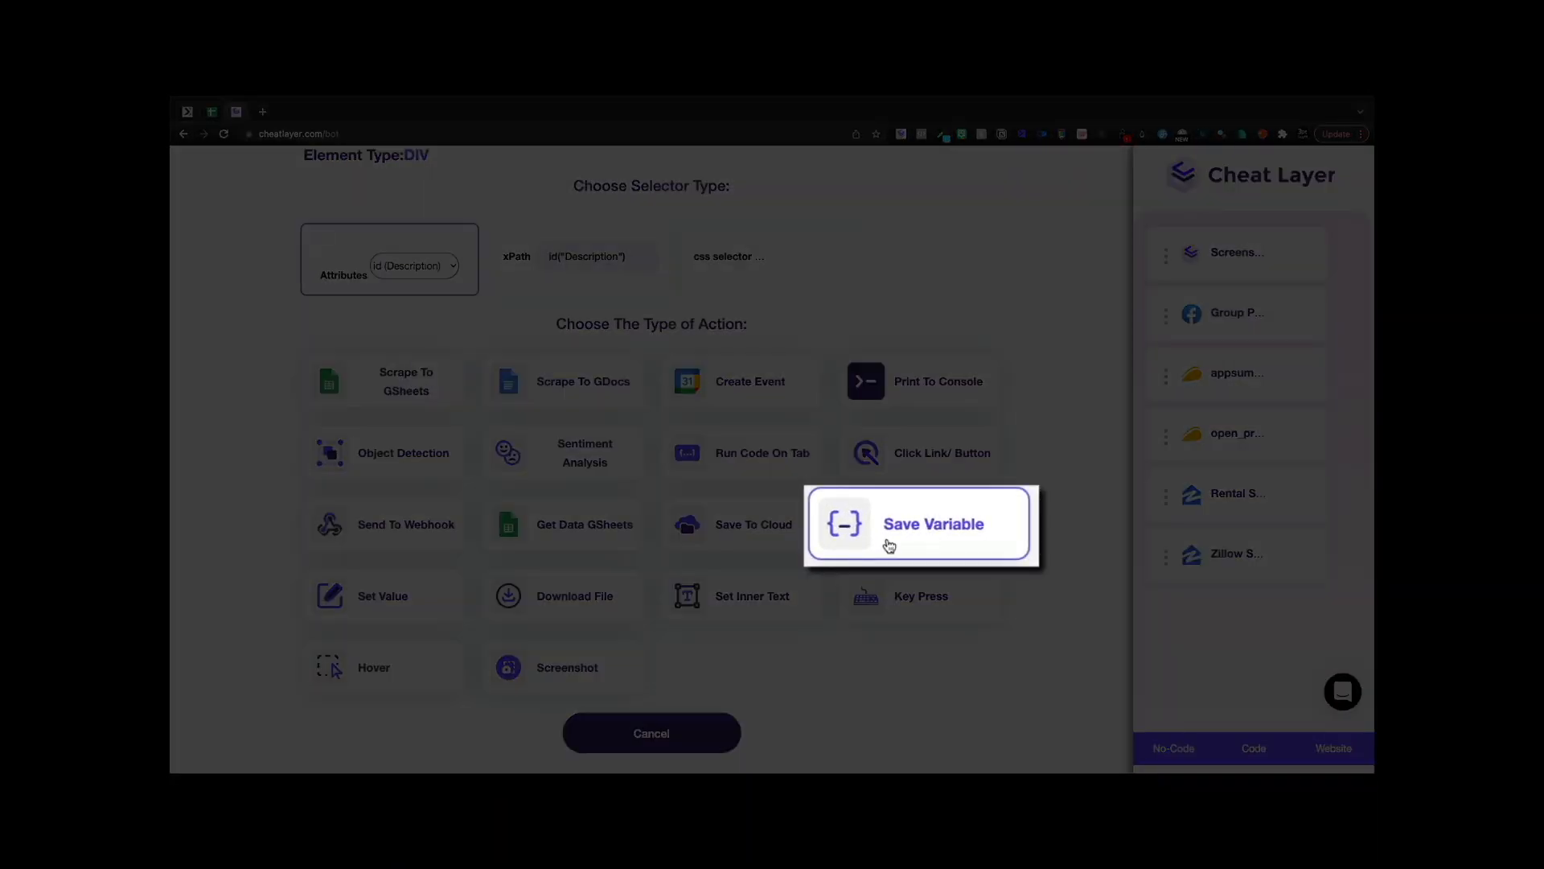
# - Add a Save Variable step storing the description as _description, linked after the title step
pyautogui.click(886, 540)
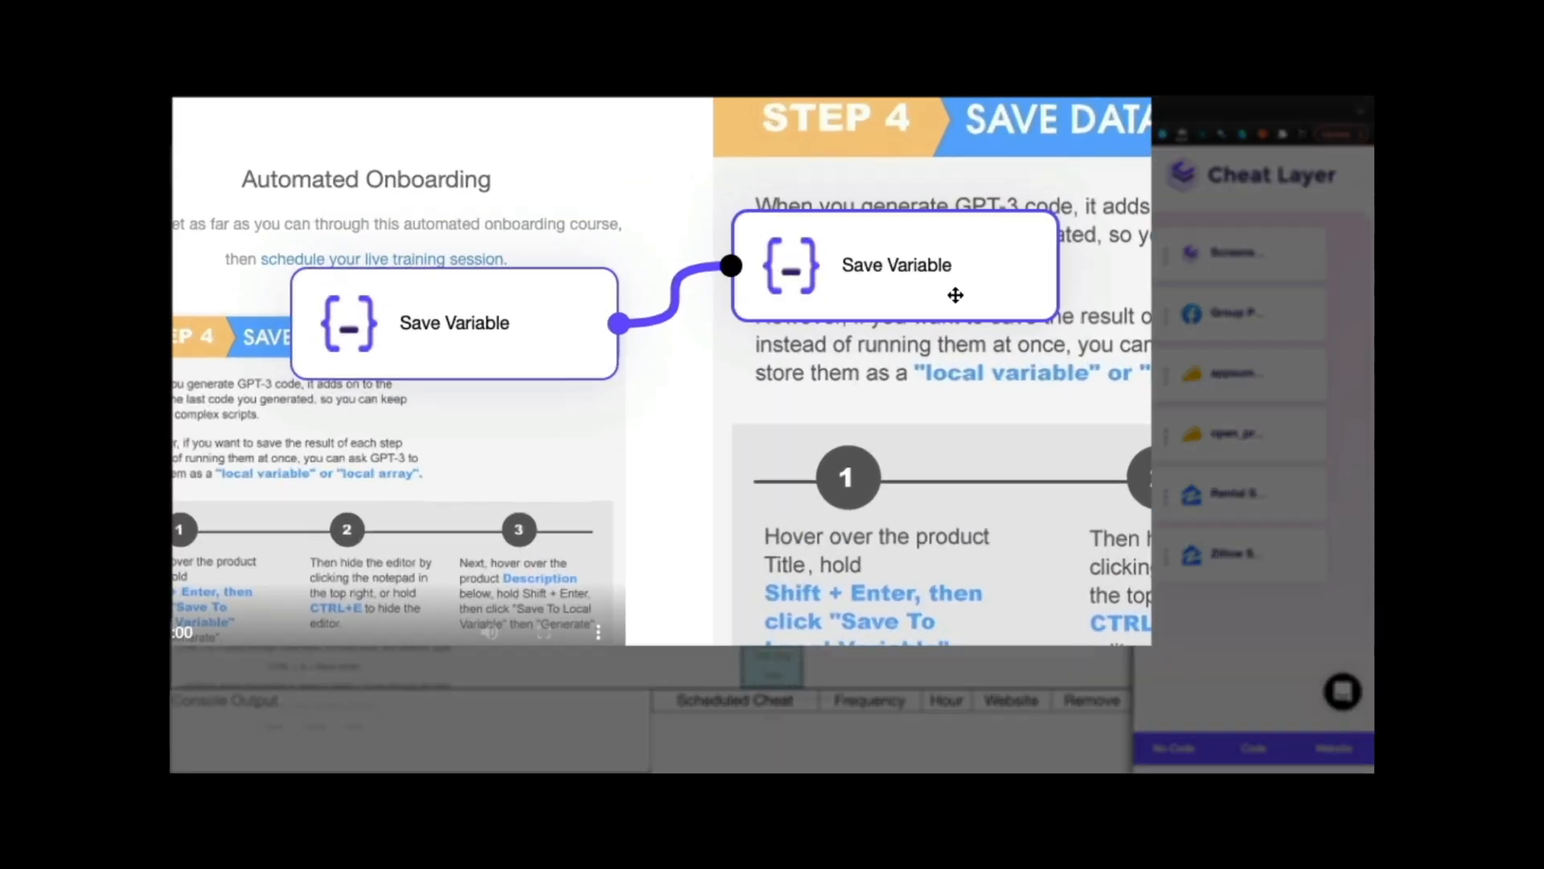
pyautogui.moveTo(611, 300); pyautogui.dragTo(408, 447)
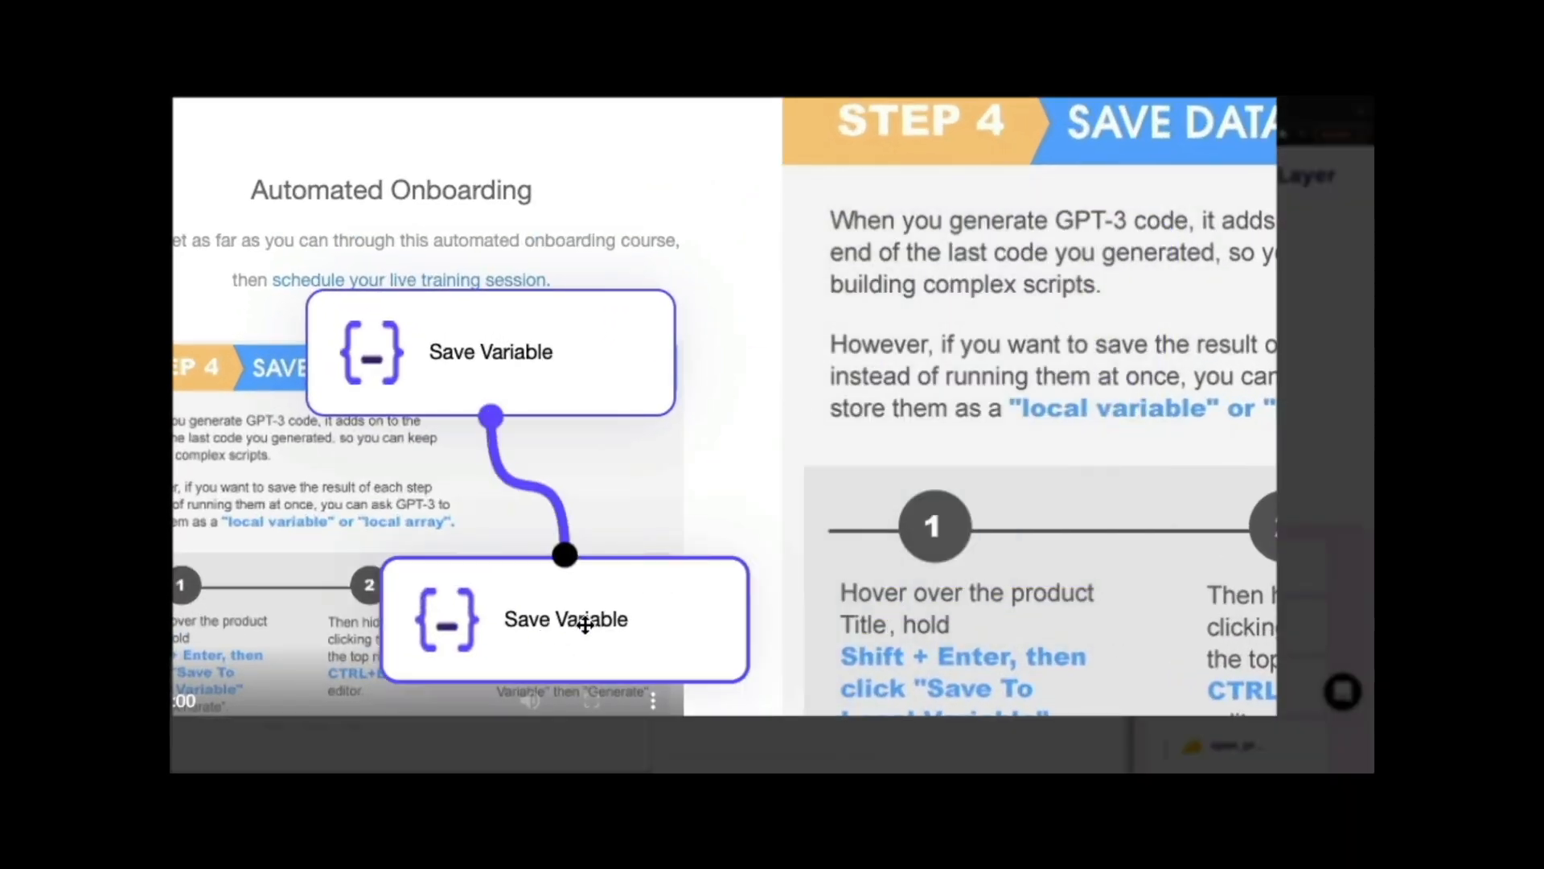
pyautogui.moveTo(585, 624); pyautogui.dragTo(711, 559)
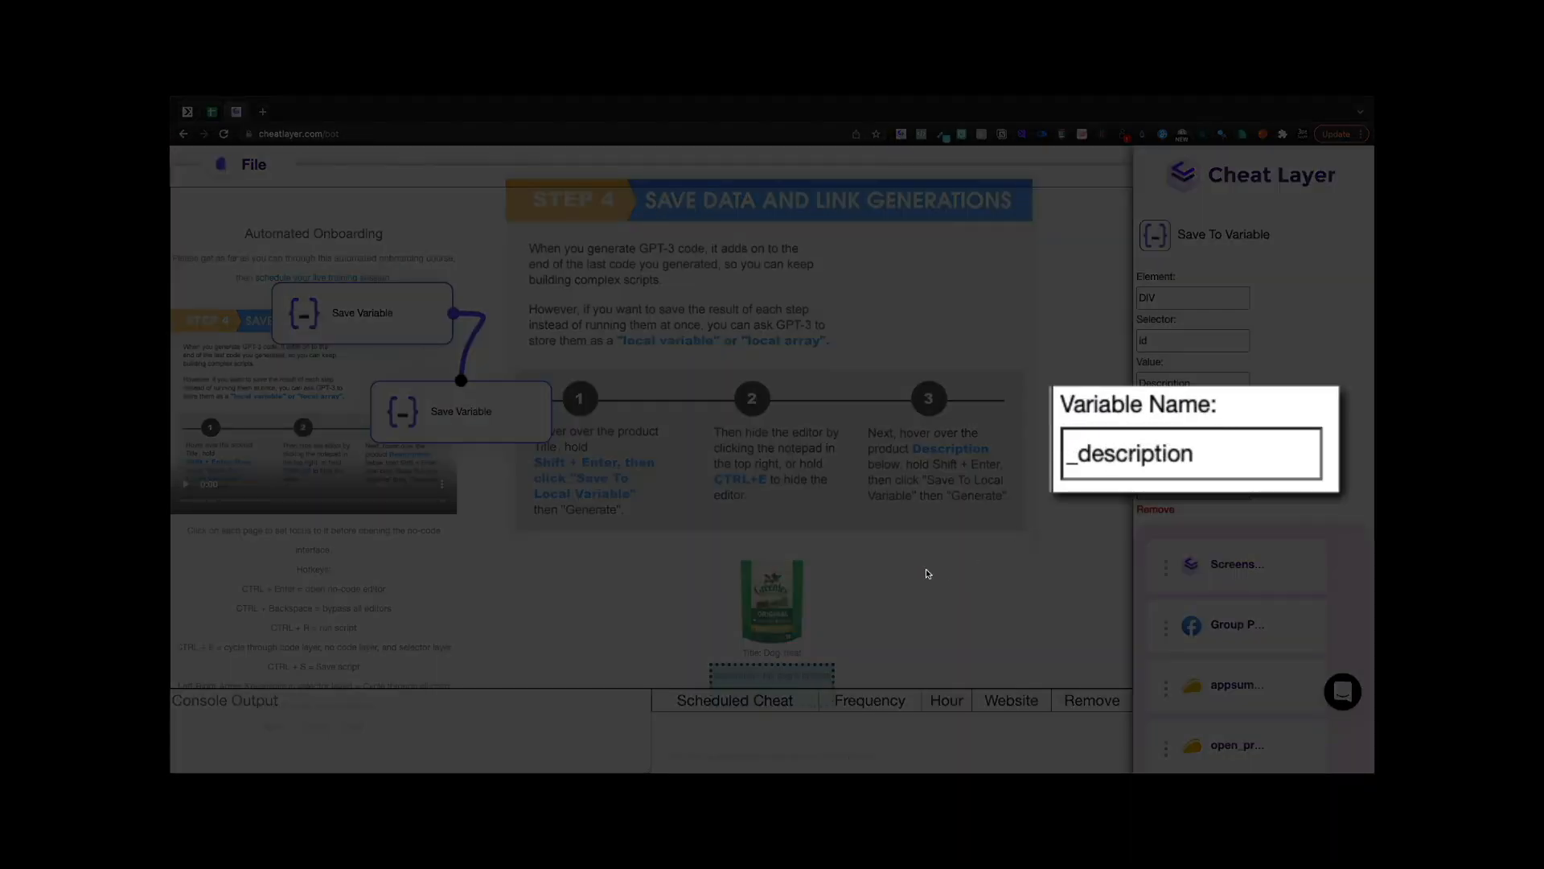
pyautogui.scroll(-5, 1278, 683)
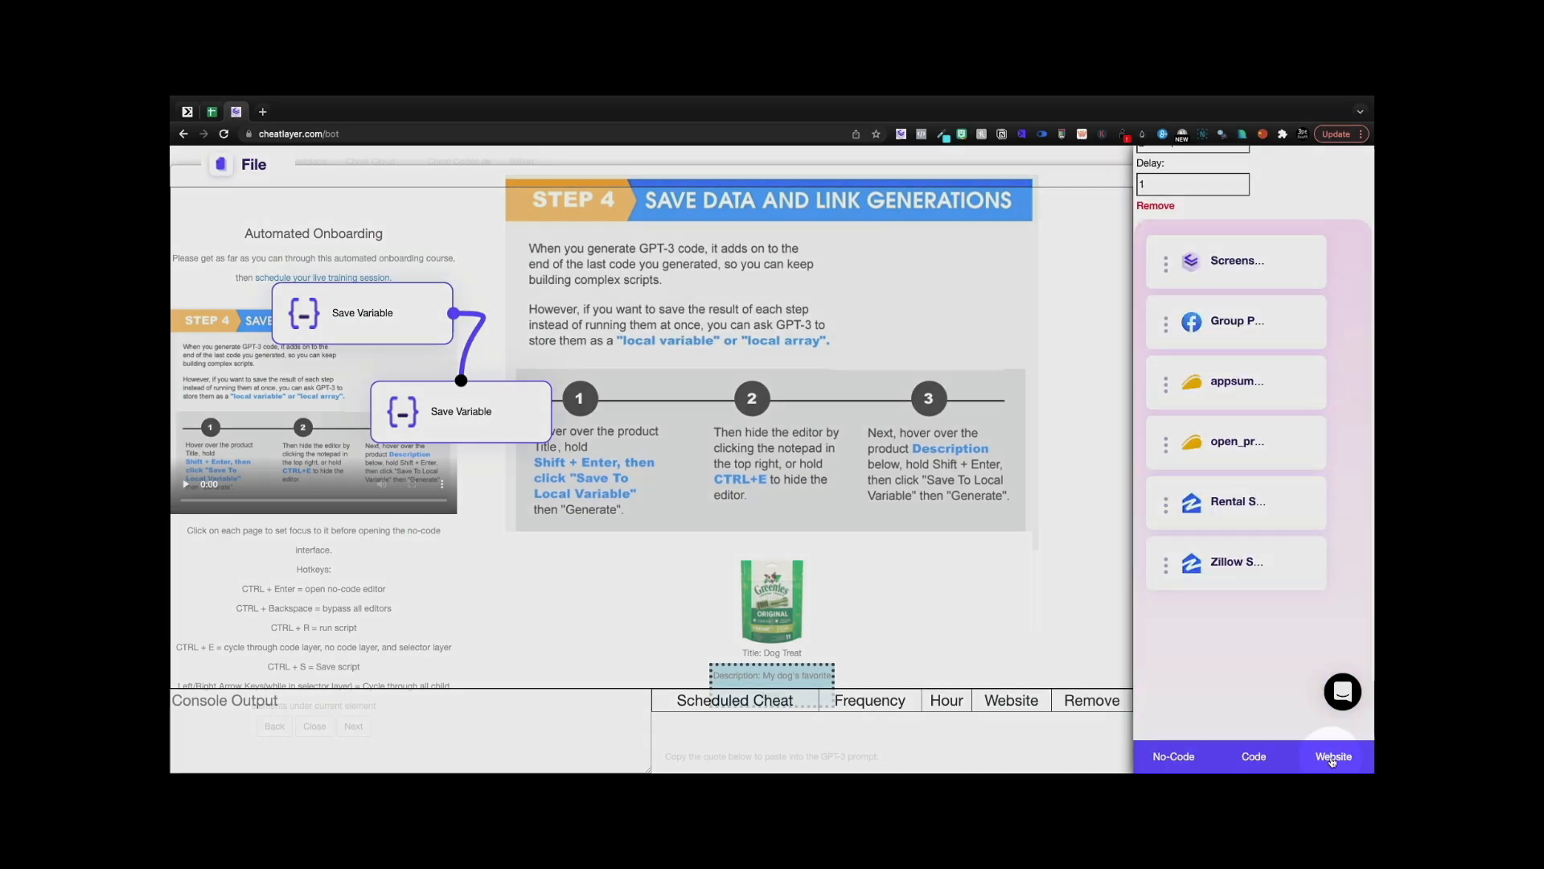
pyautogui.click(1319, 755)
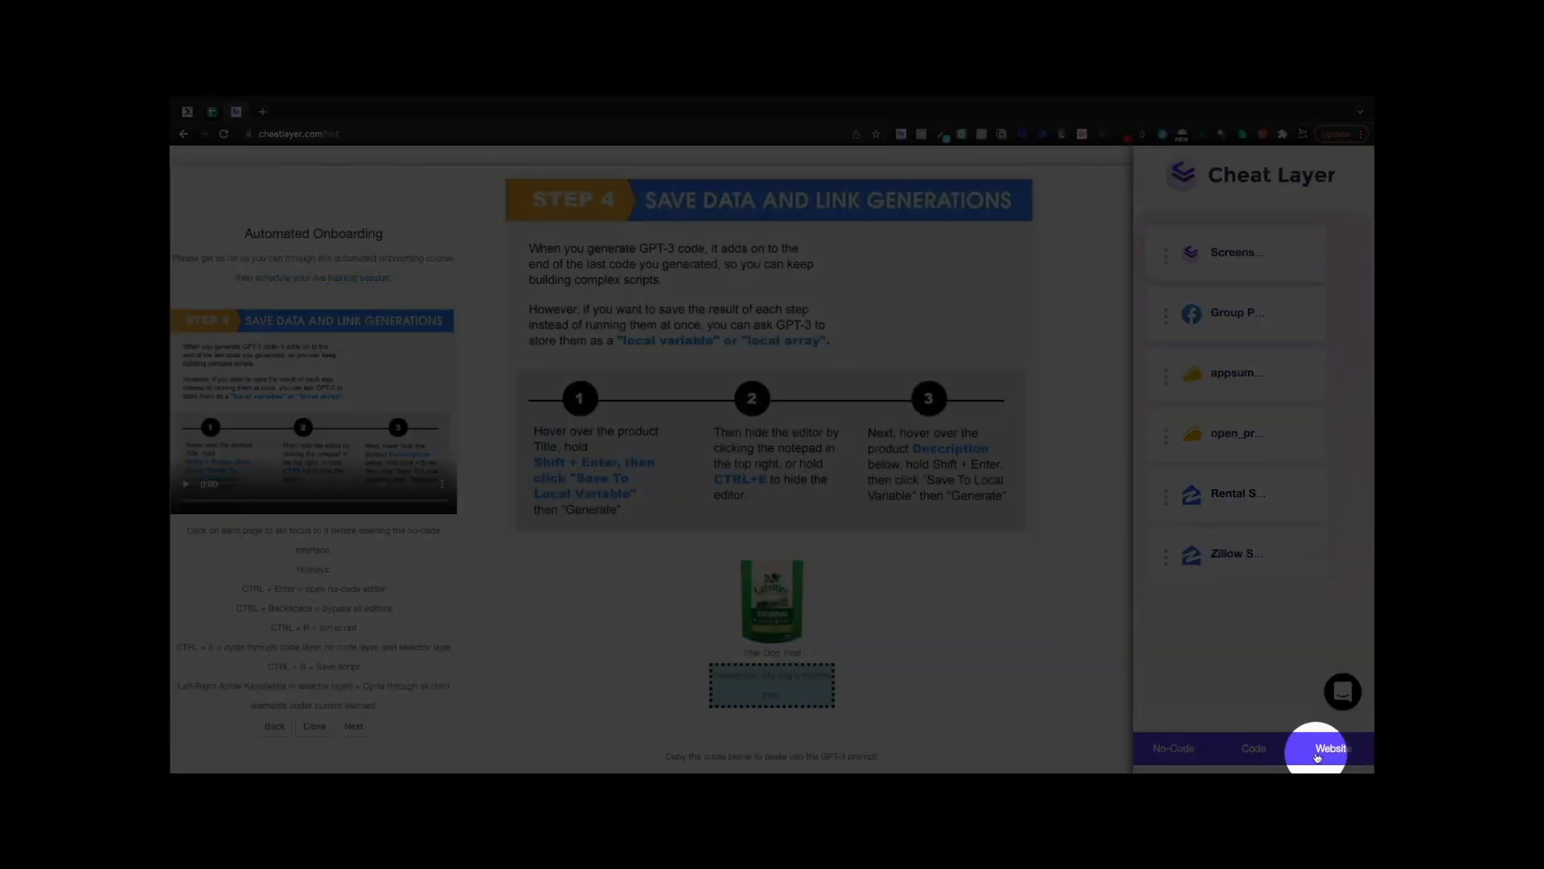
# - Copy the quoted prompt for sending _title and _description to Google Sheets, then open the Code editor
pyautogui.scroll(-7, 990, 682)
pyautogui.scroll(2, 977, 666)
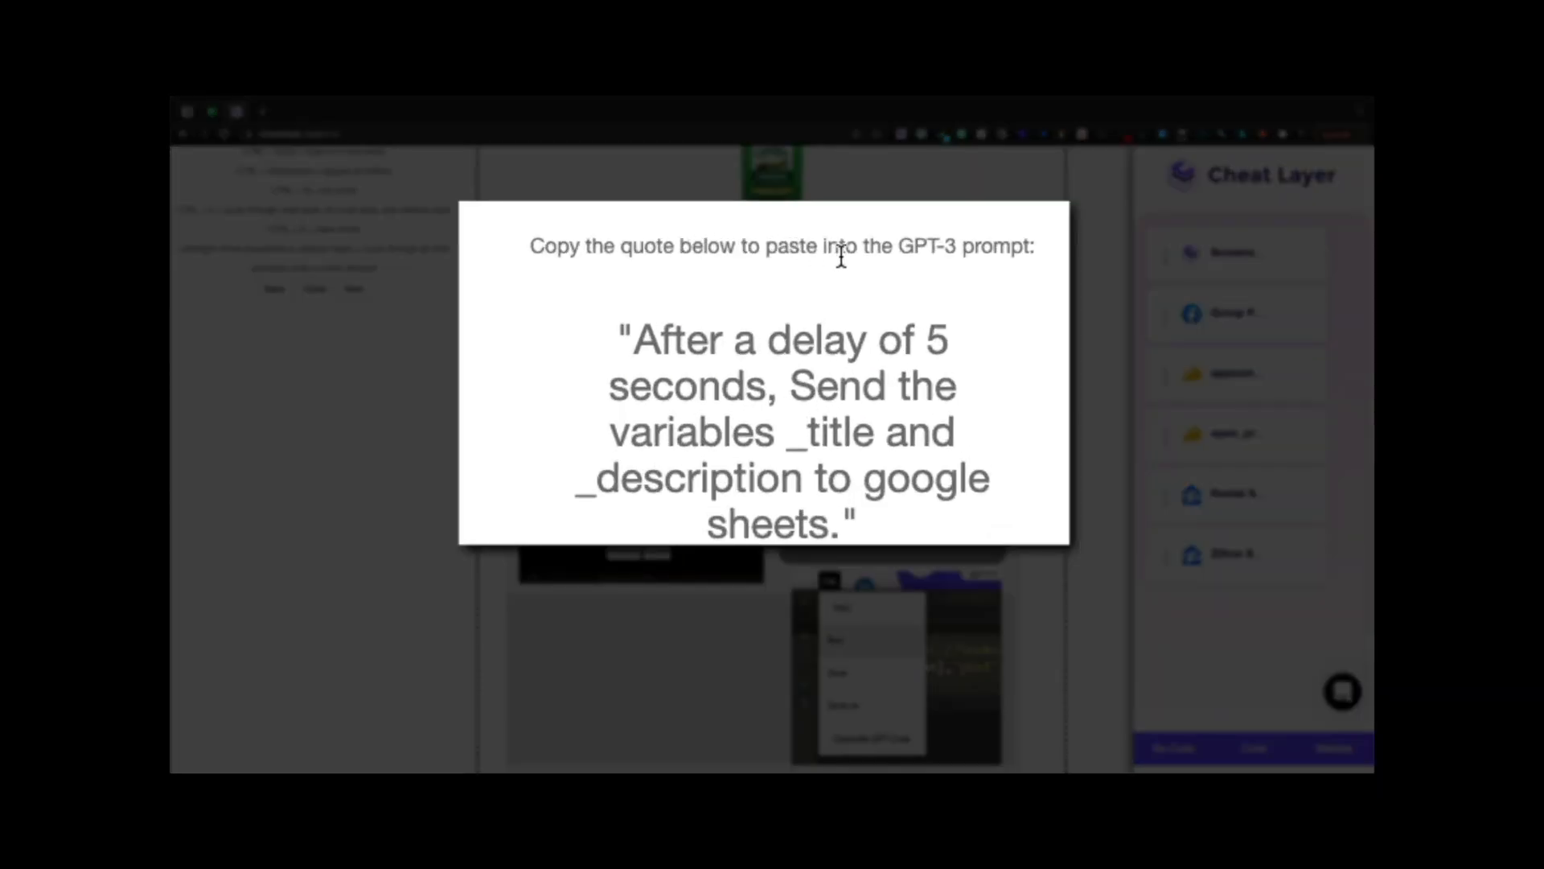
pyautogui.moveTo(896, 368)
pyautogui.tripleClick(882, 394)
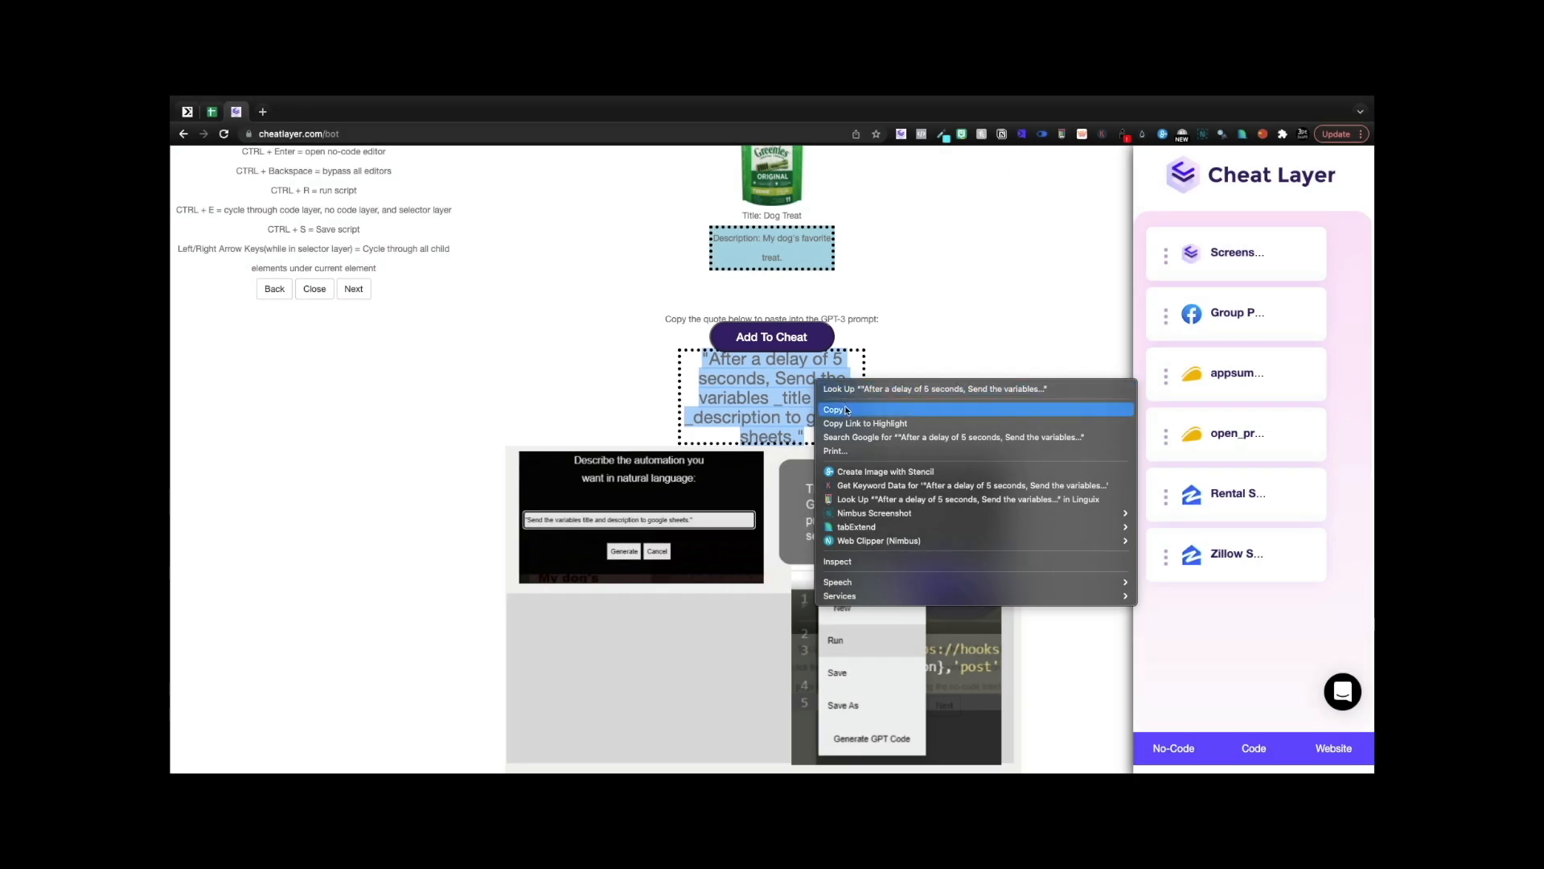
pyautogui.click(844, 414)
pyautogui.scroll(5, 977, 653)
pyautogui.click(1258, 736)
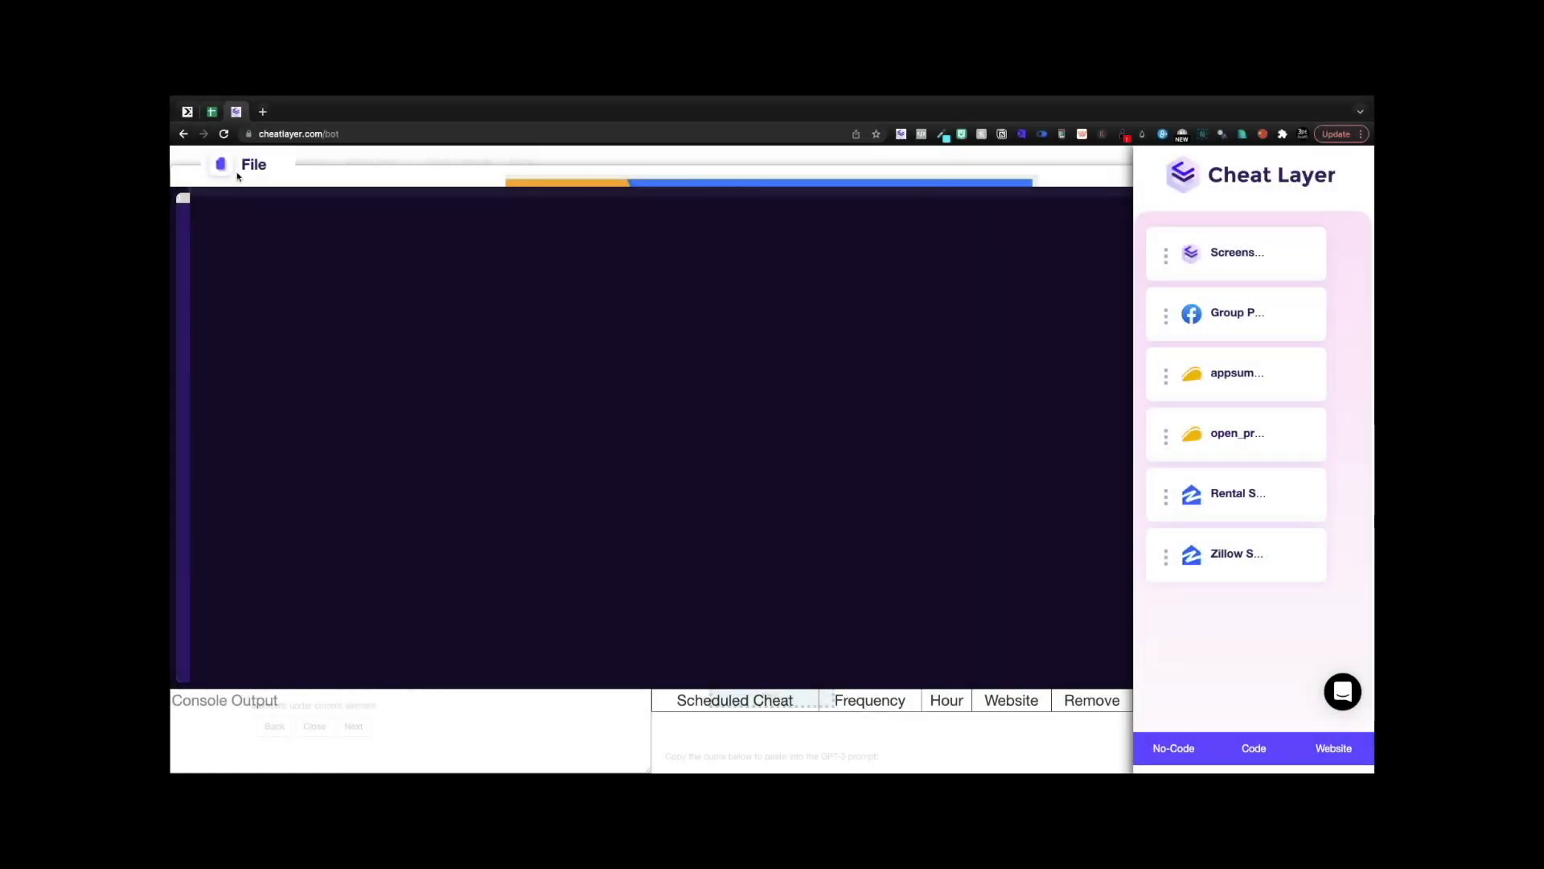
# - Generate GPT-3 code from the pasted Google Sheets prompt and select the REPLACE placeholder
pyautogui.click(251, 165)
pyautogui.click(230, 261)
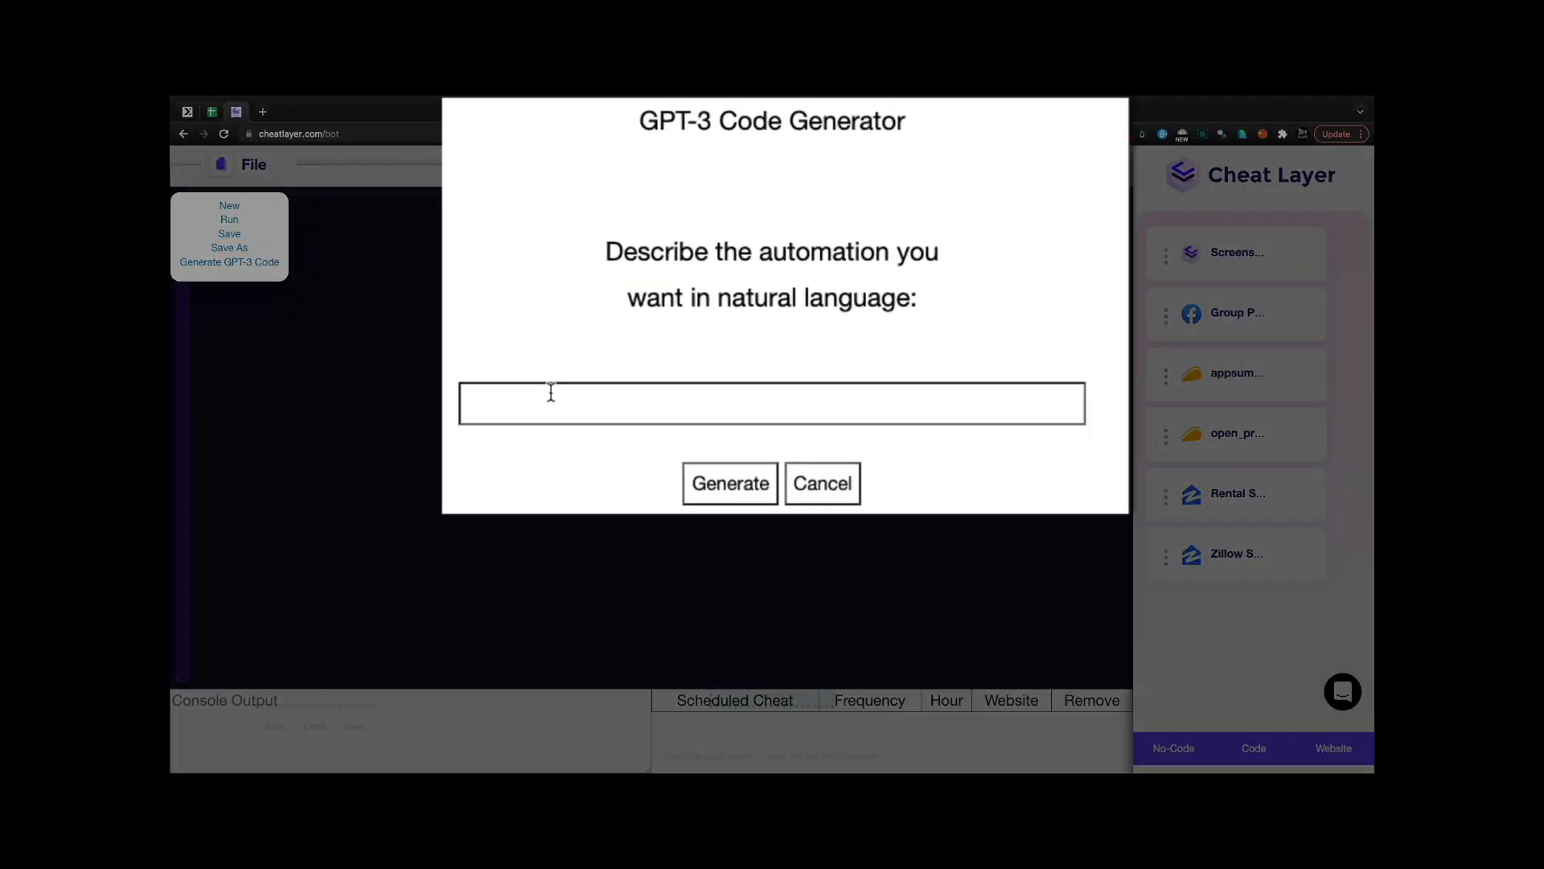
pyautogui.click(664, 350)
pyautogui.click(738, 381)
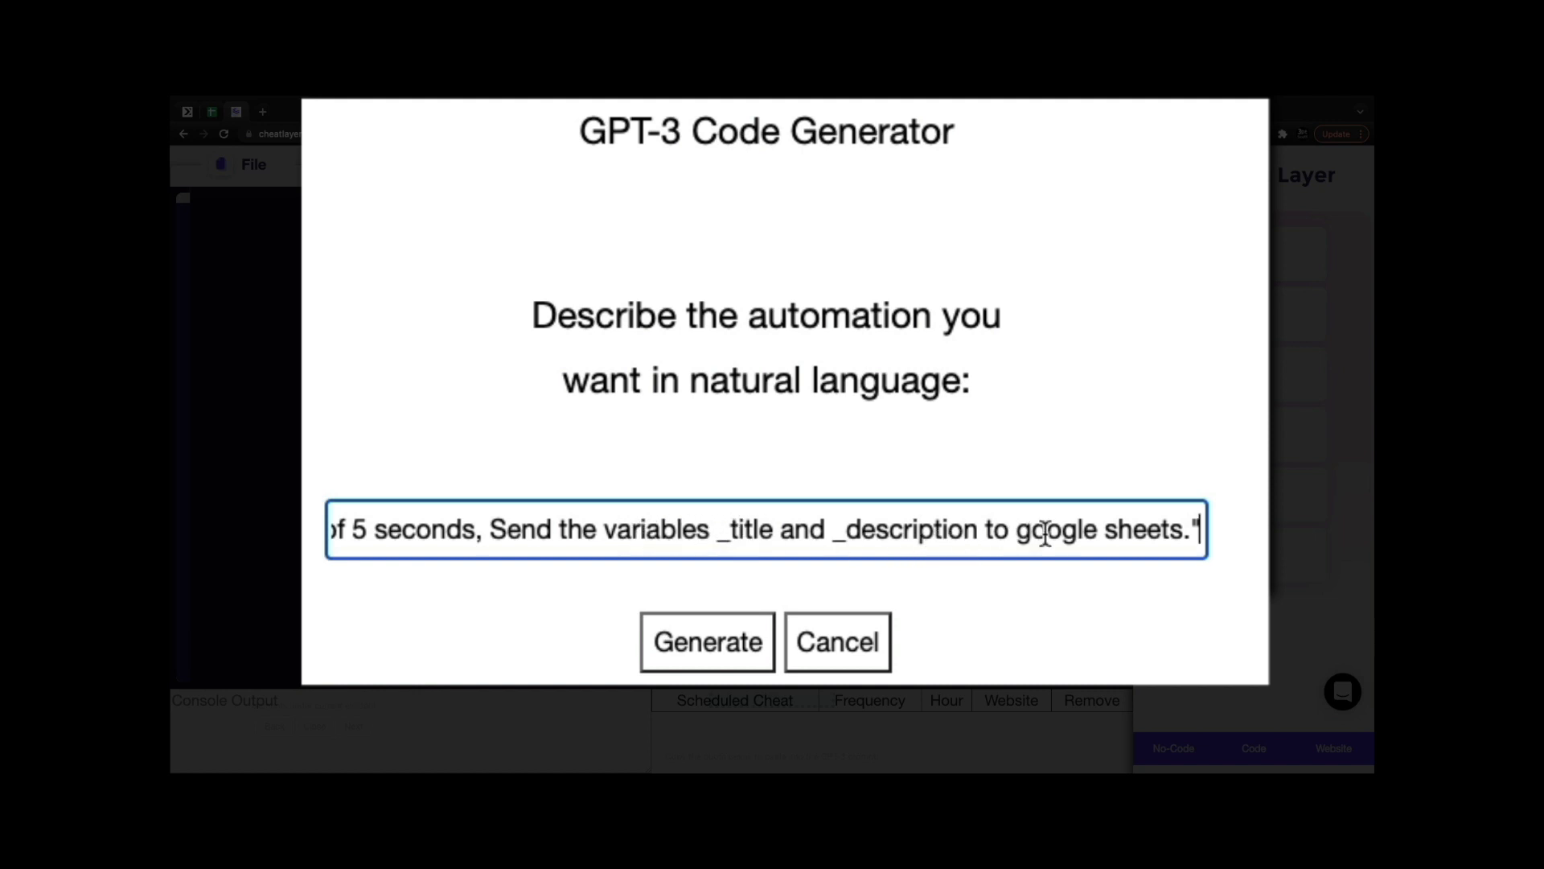
pyautogui.click(710, 641)
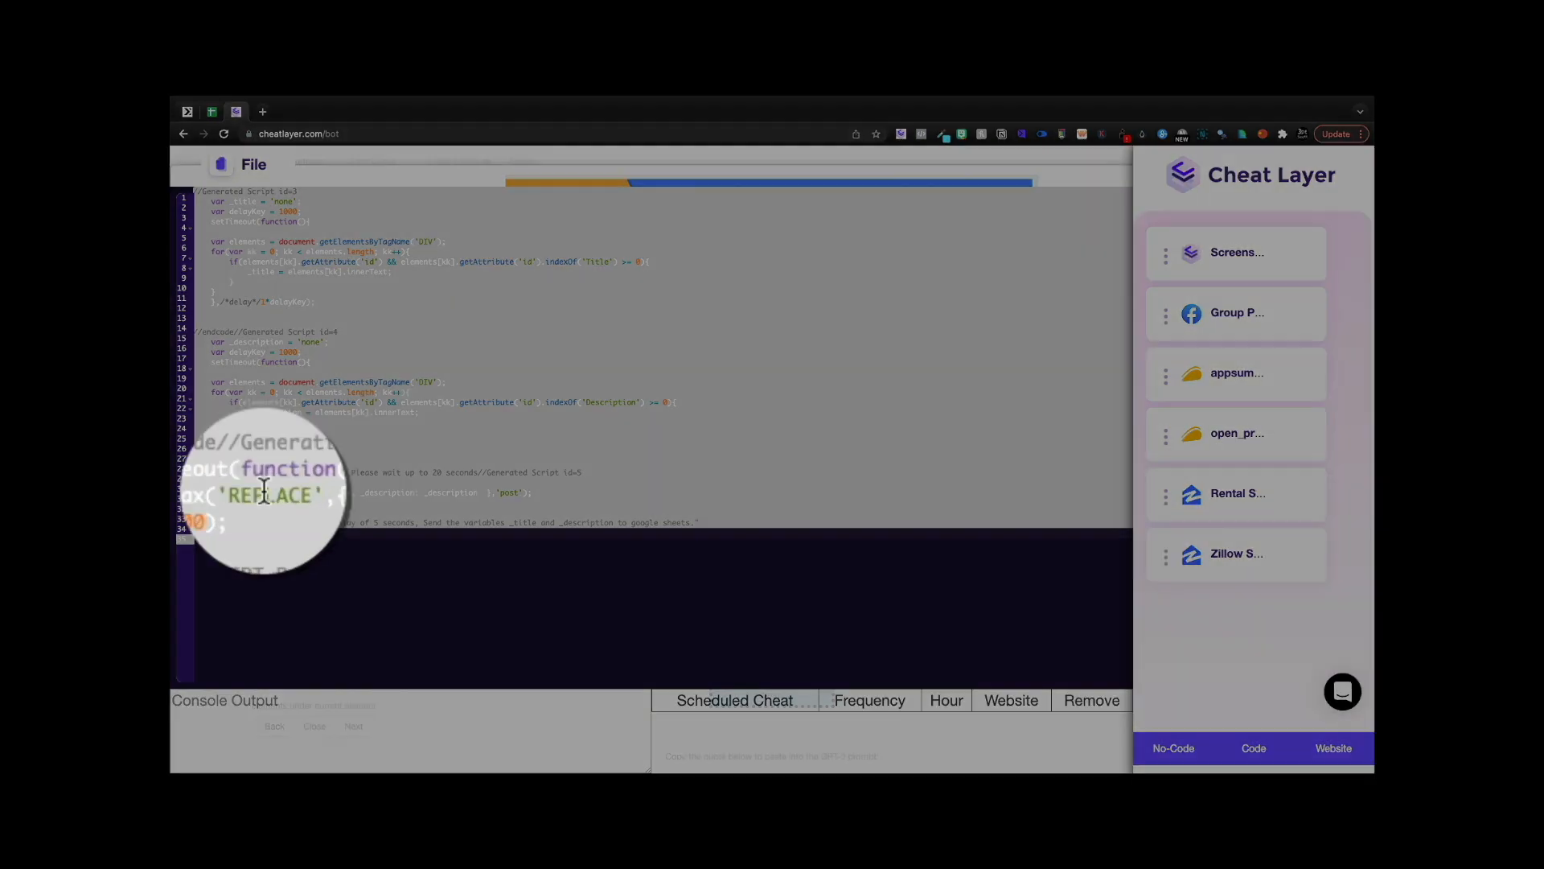
pyautogui.doubleClick(225, 493)
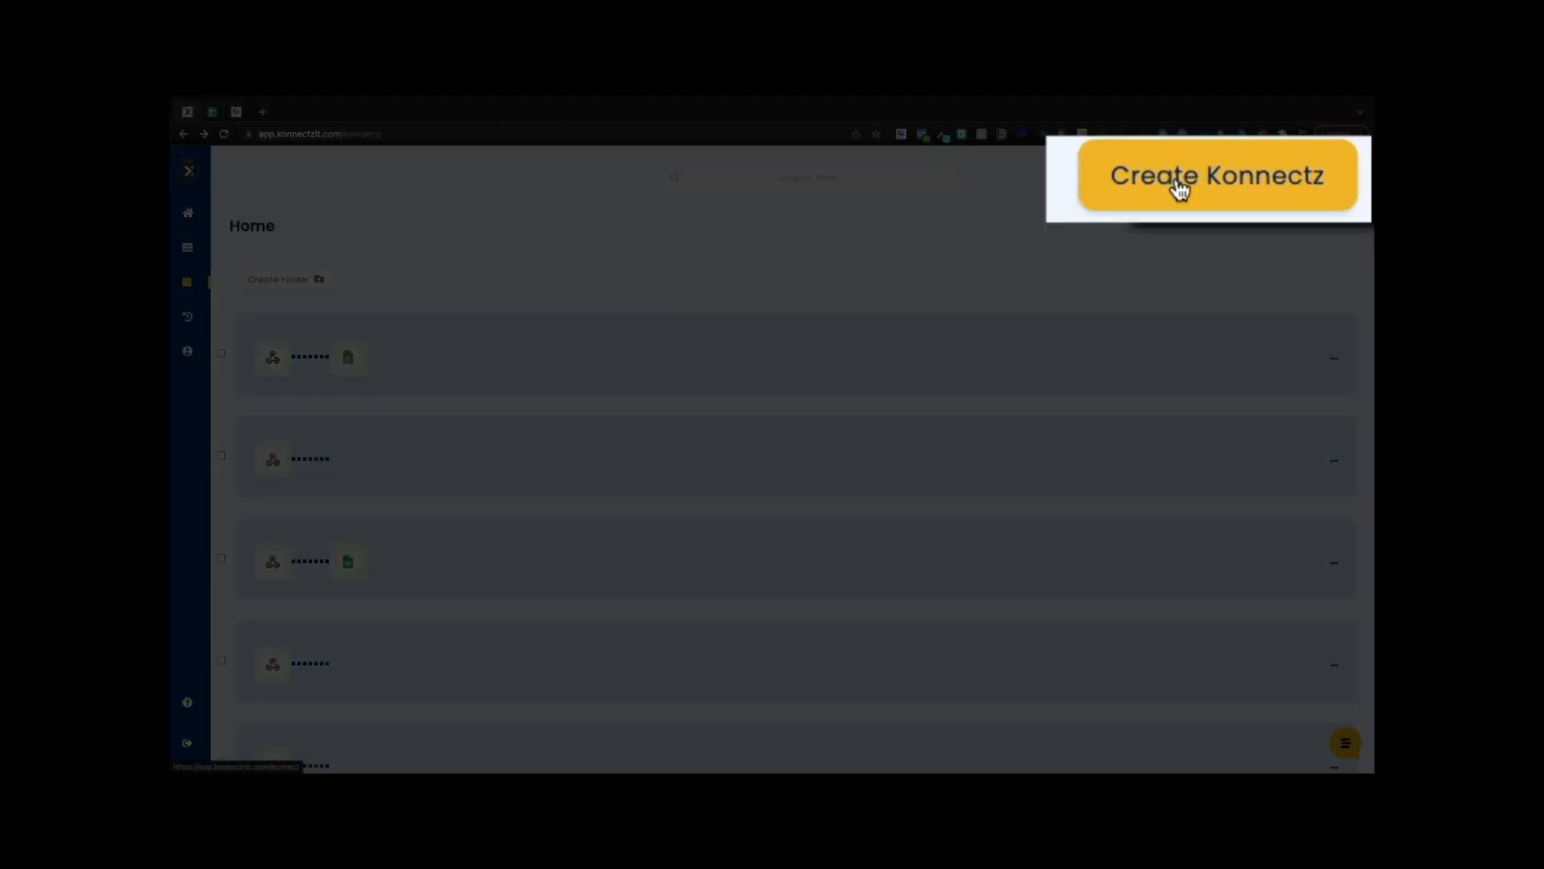
# - Create a new Konnectz with a Webhook trigger, copy its URL and capture responses
pyautogui.click(1180, 189)
pyautogui.moveTo(208, 304); pyautogui.dragTo(638, 315)
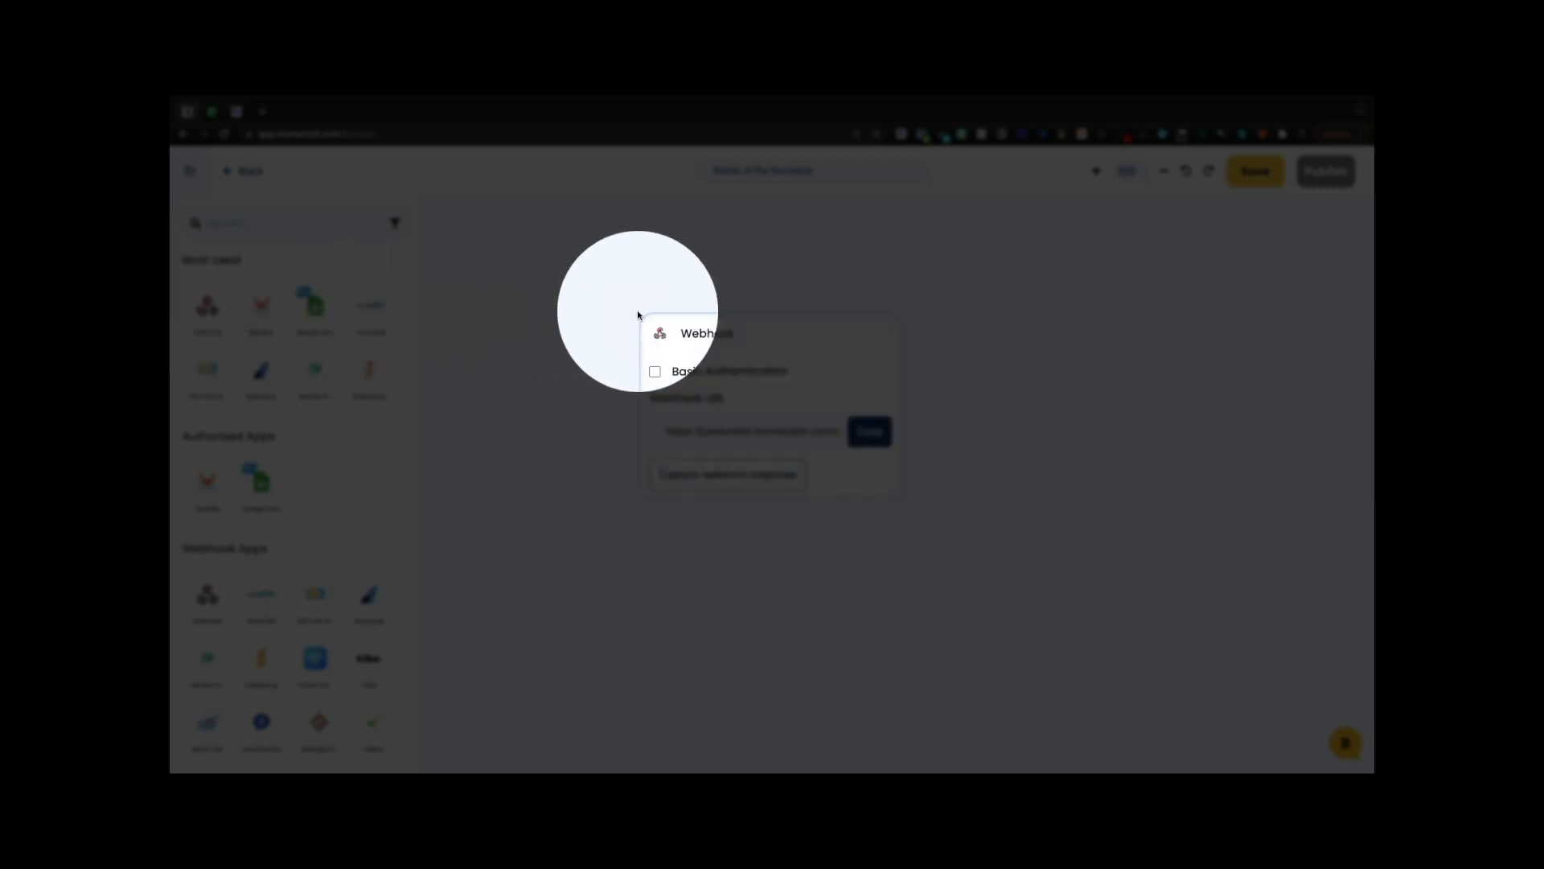
pyautogui.click(866, 438)
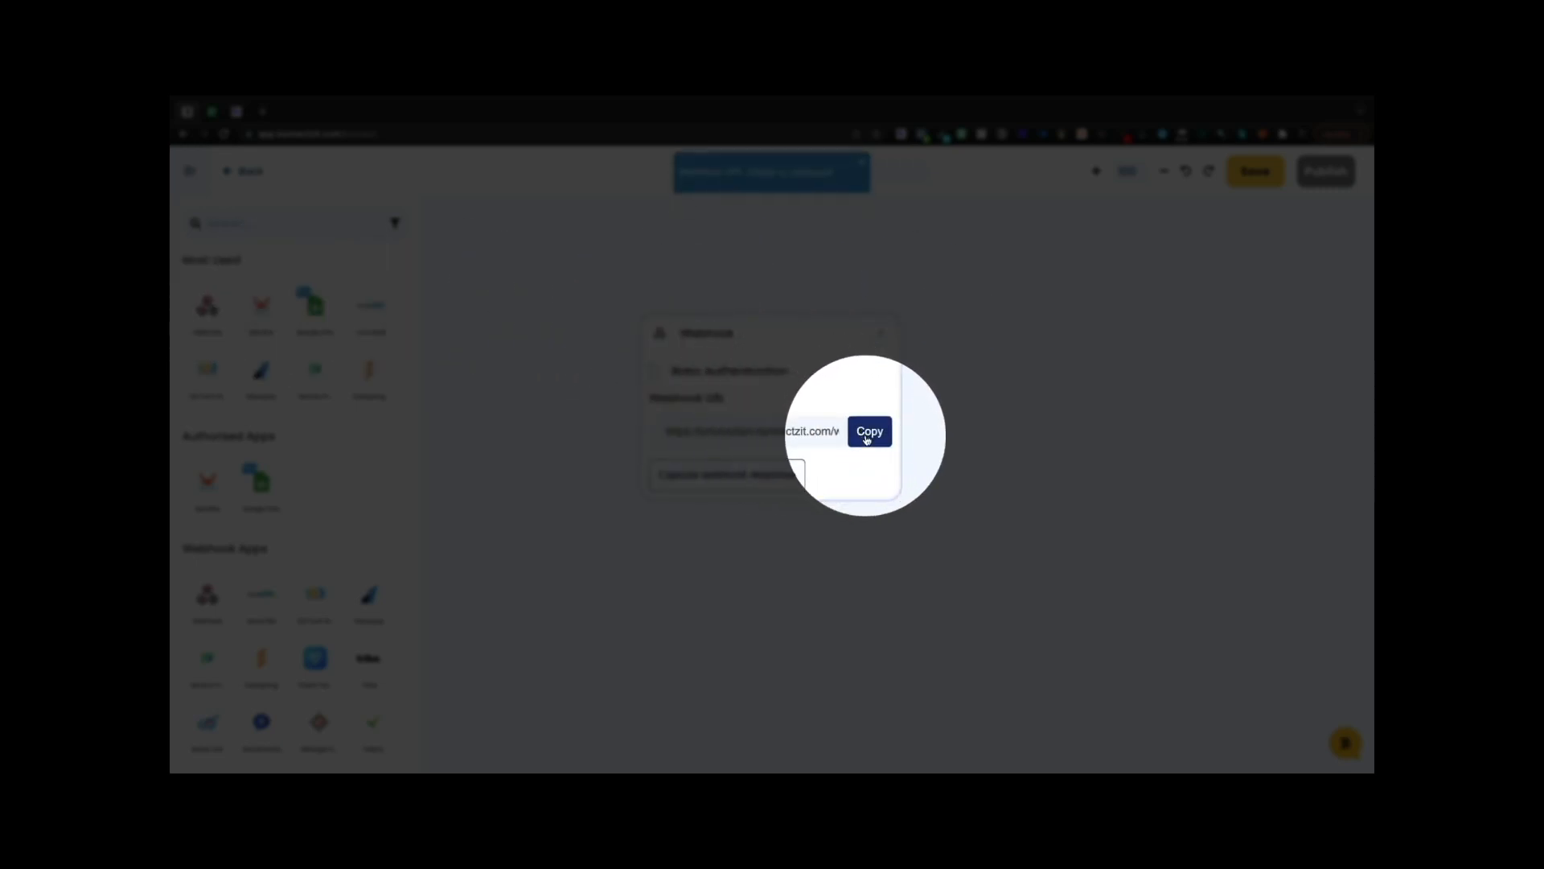
pyautogui.click(733, 476)
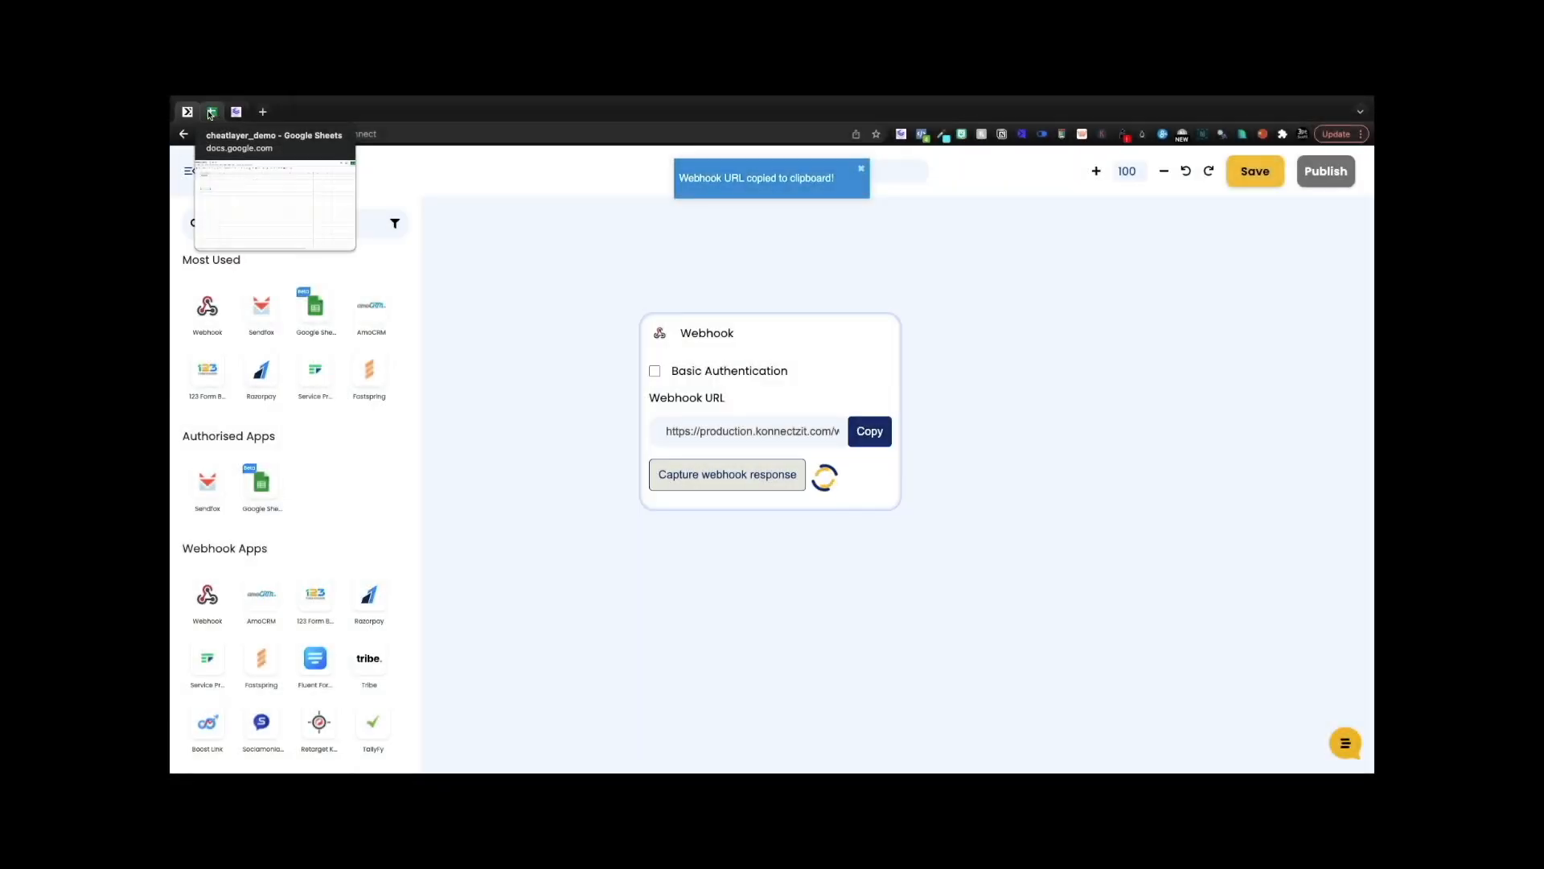
pyautogui.click(237, 112)
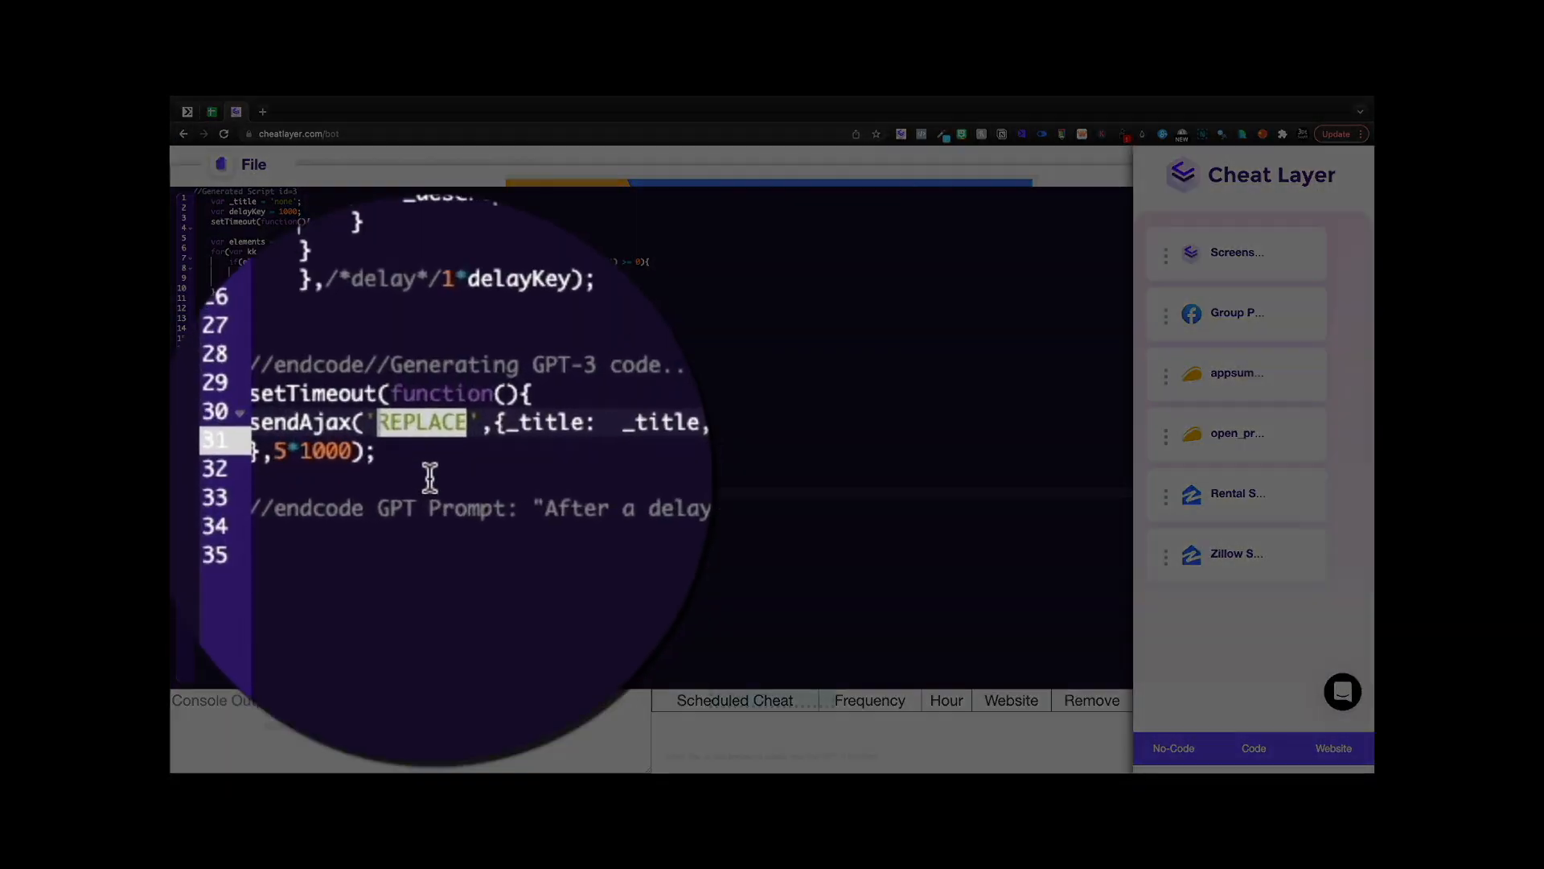
# - Paste the webhook URL over REPLACE, run the script and read the '_title is not defined' error
pyautogui.hotkey('ctrl', 'v')
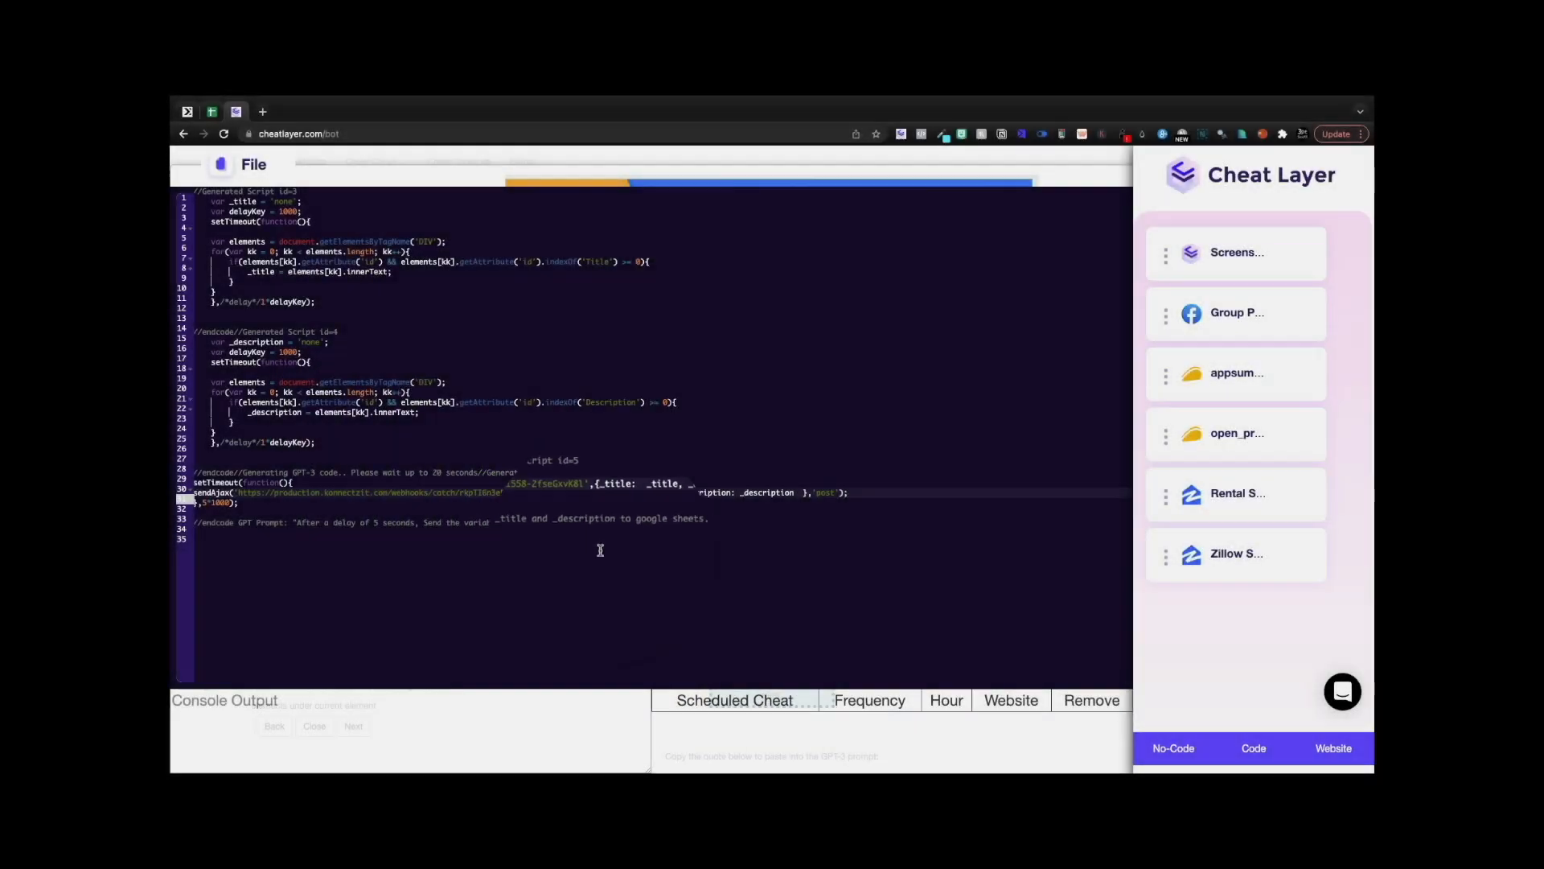
pyautogui.click(220, 164)
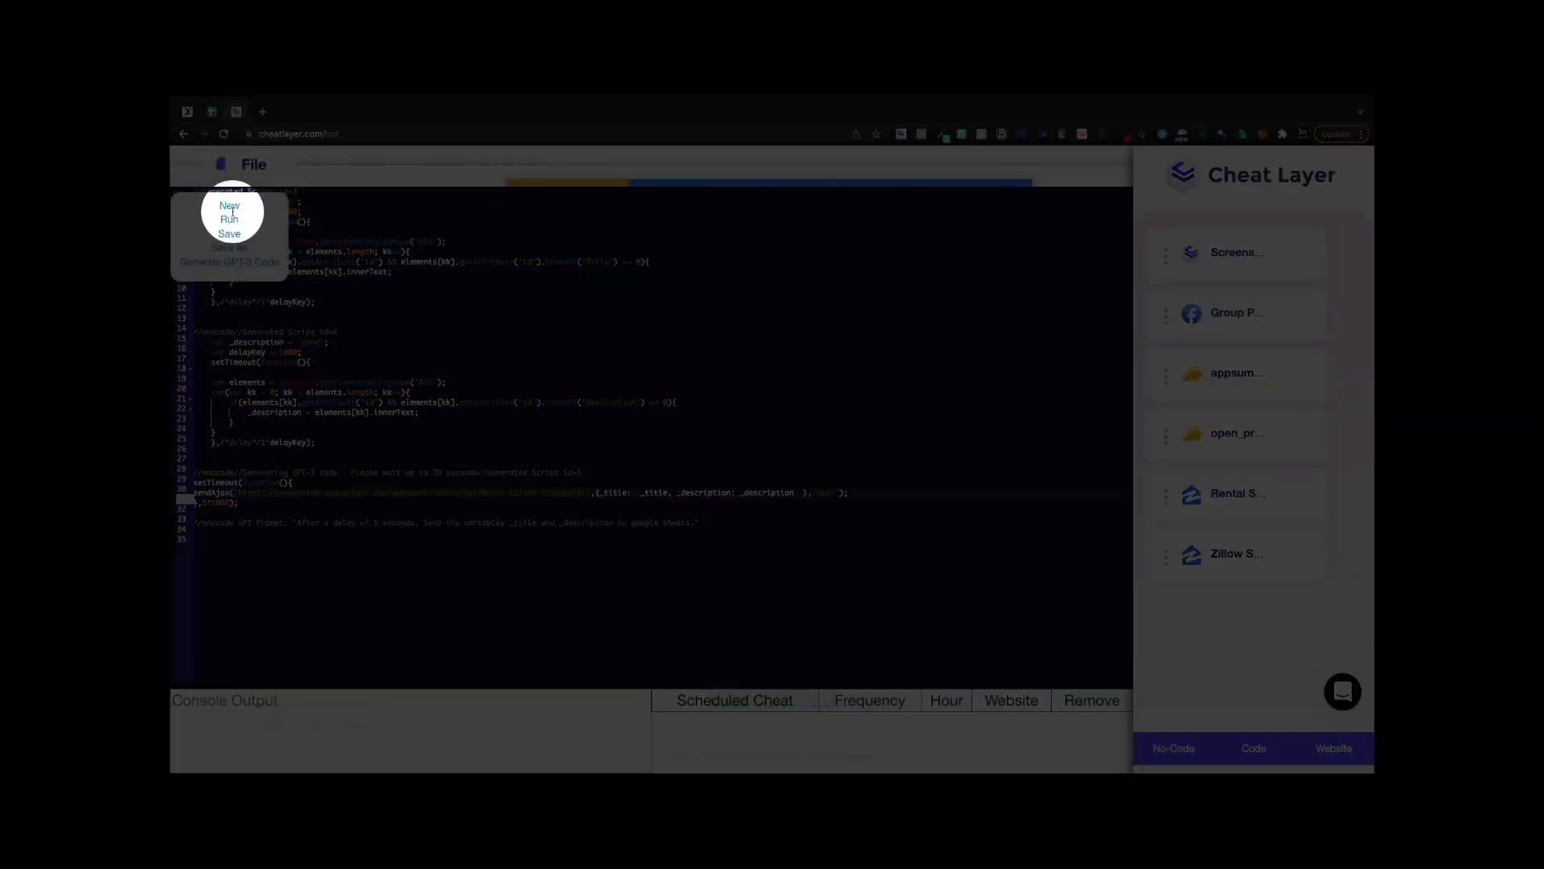
pyautogui.click(230, 219)
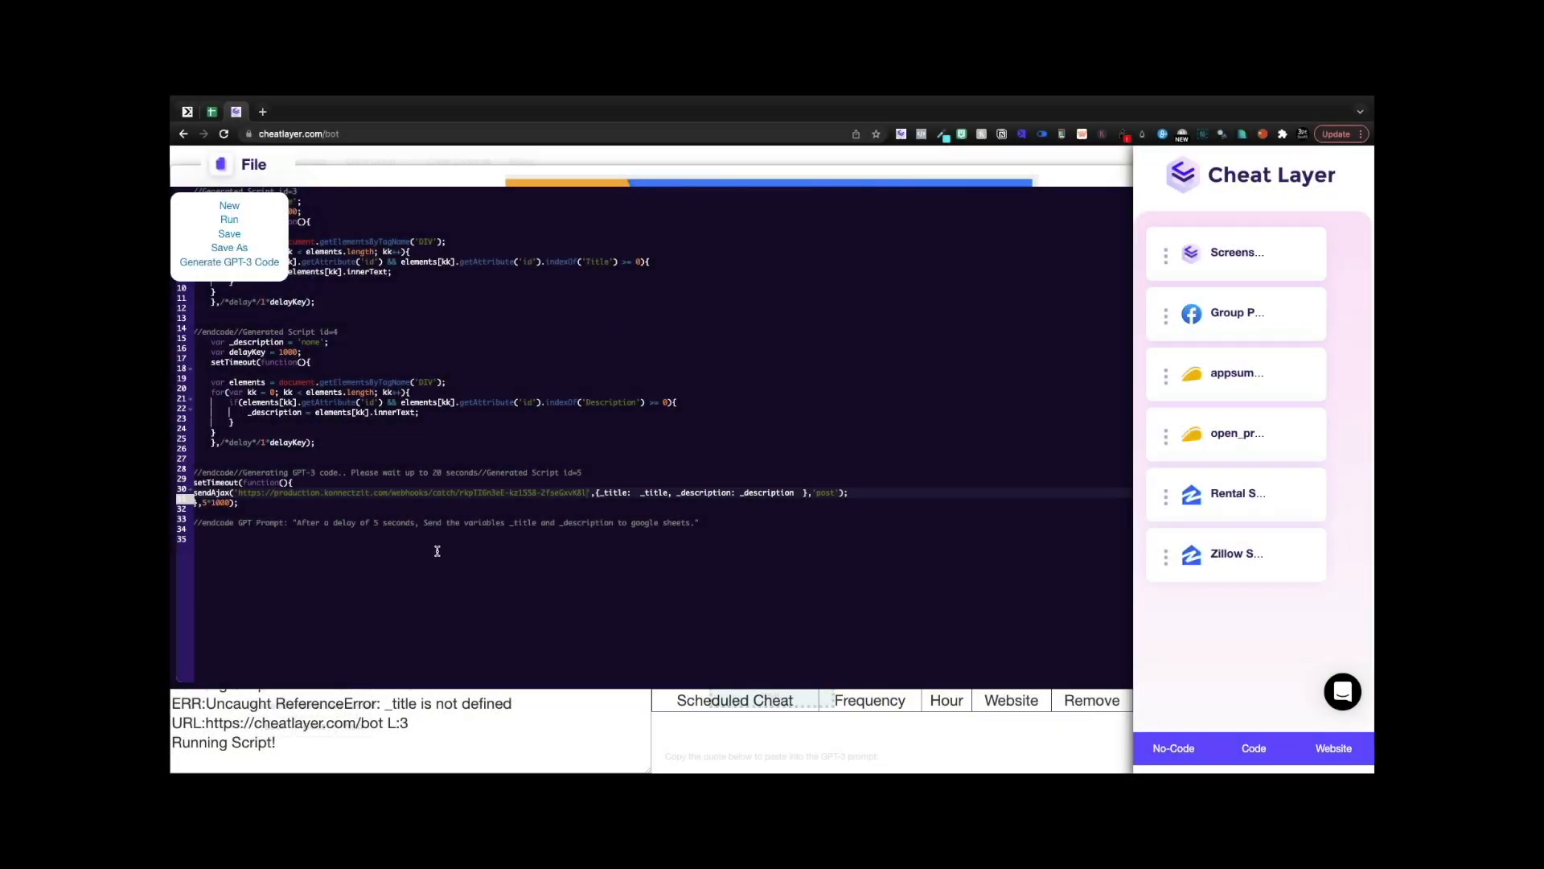
pyautogui.click(428, 731)
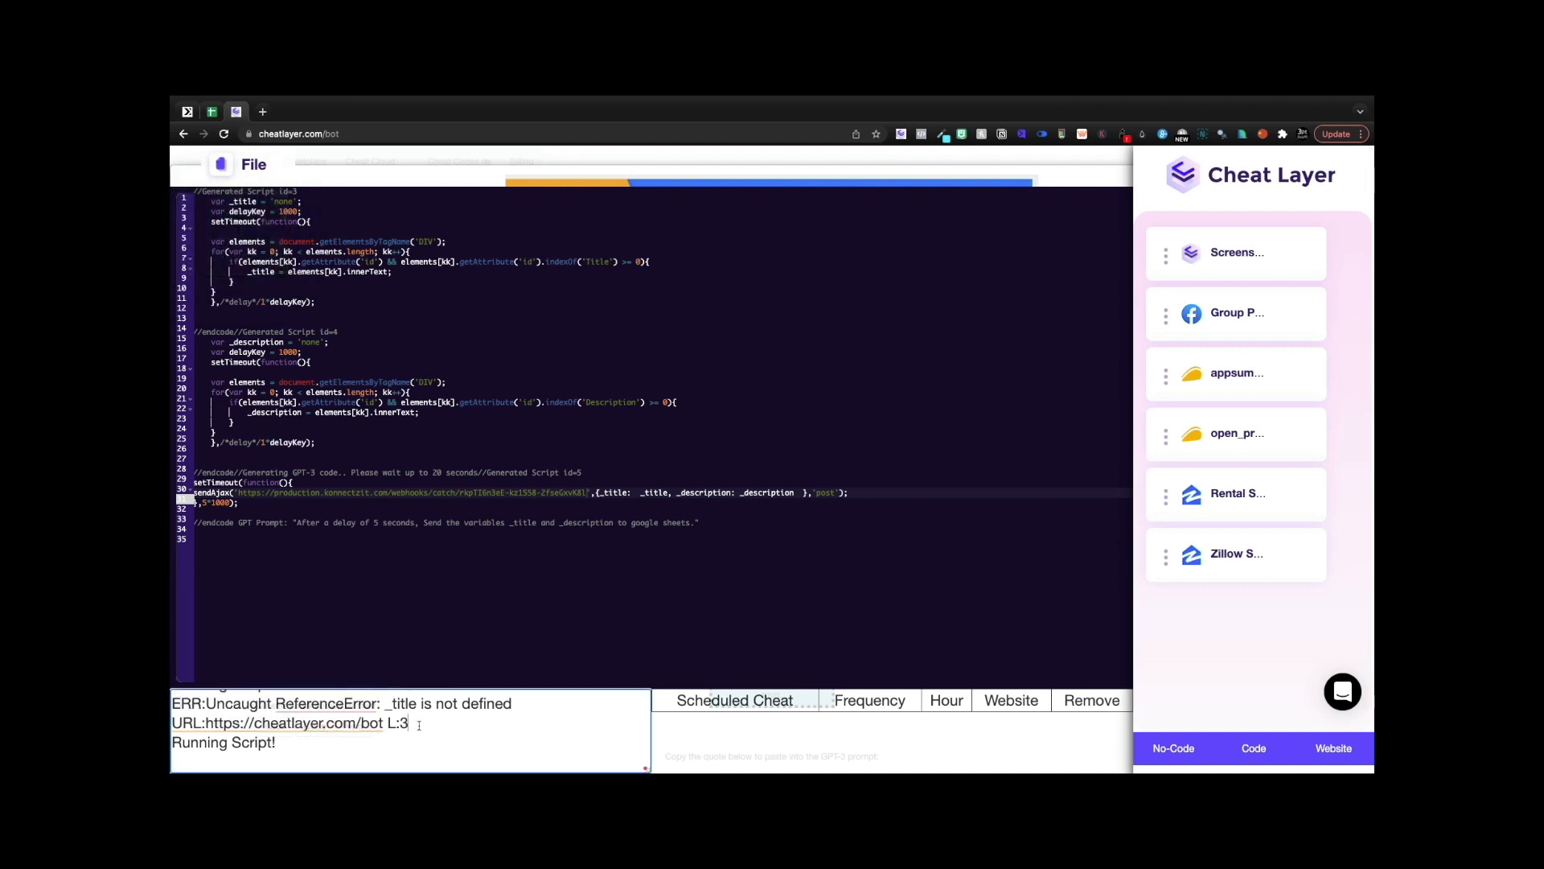
pyautogui.moveTo(420, 724)
pyautogui.mouseDown()
pyautogui.moveTo(386, 689)
pyautogui.moveTo(391, 720)
pyautogui.moveTo(386, 705)
pyautogui.moveTo(408, 716)
pyautogui.mouseUp()
pyautogui.moveTo(297, 737); pyautogui.dragTo(185, 733)
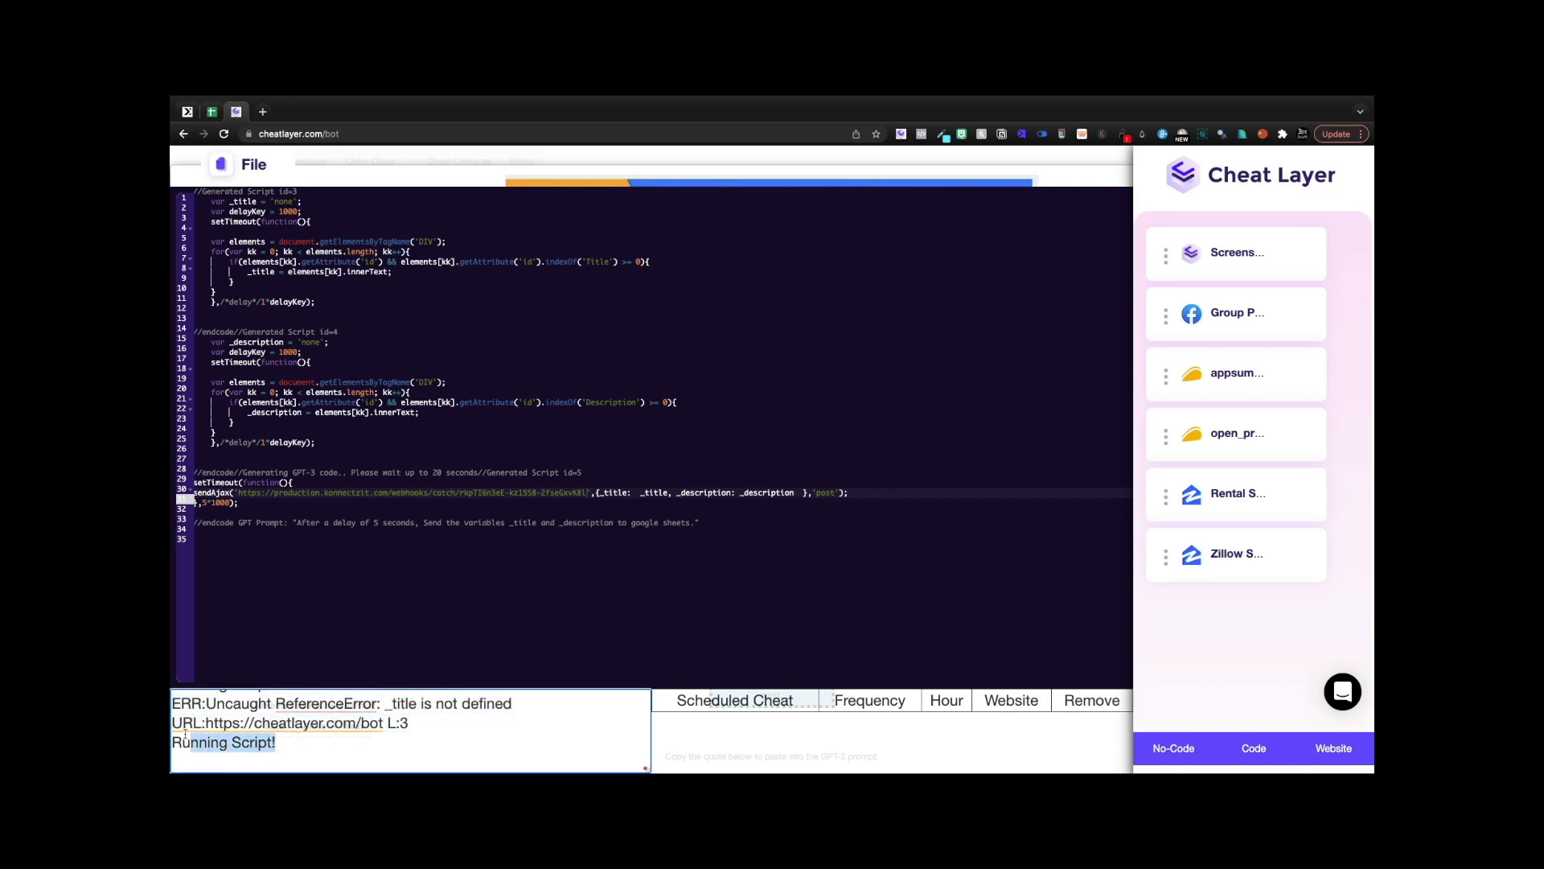
pyautogui.click(233, 740)
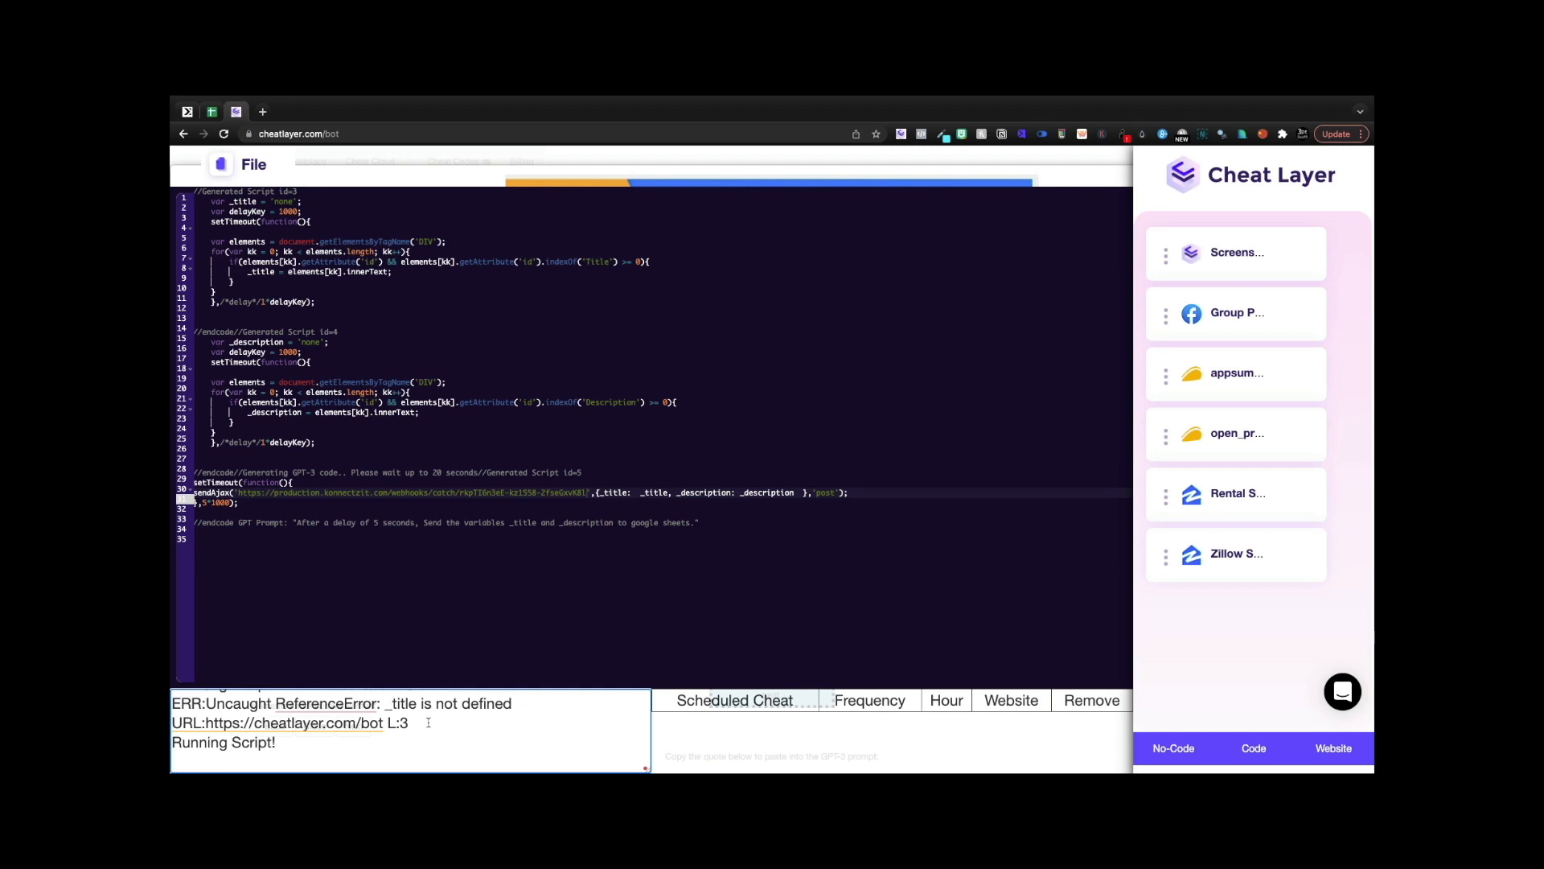
# - Check the Dog Treat webhook response, then enter Title and Description headers in Sheet2's A1 and B1
pyautogui.click(185, 113)
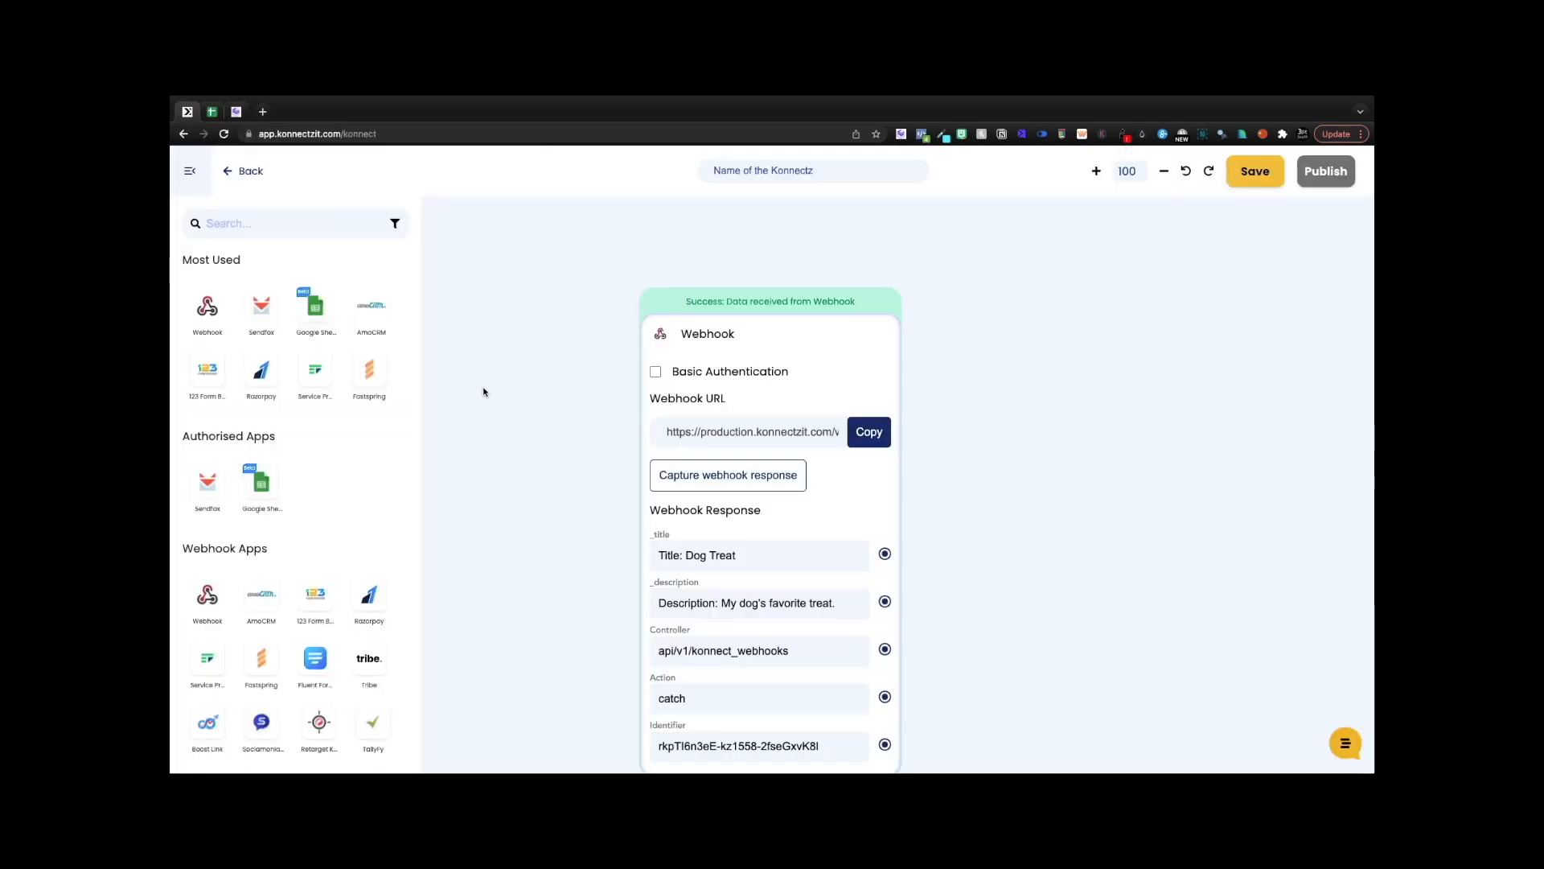
pyautogui.moveTo(719, 324); pyautogui.dragTo(593, 242)
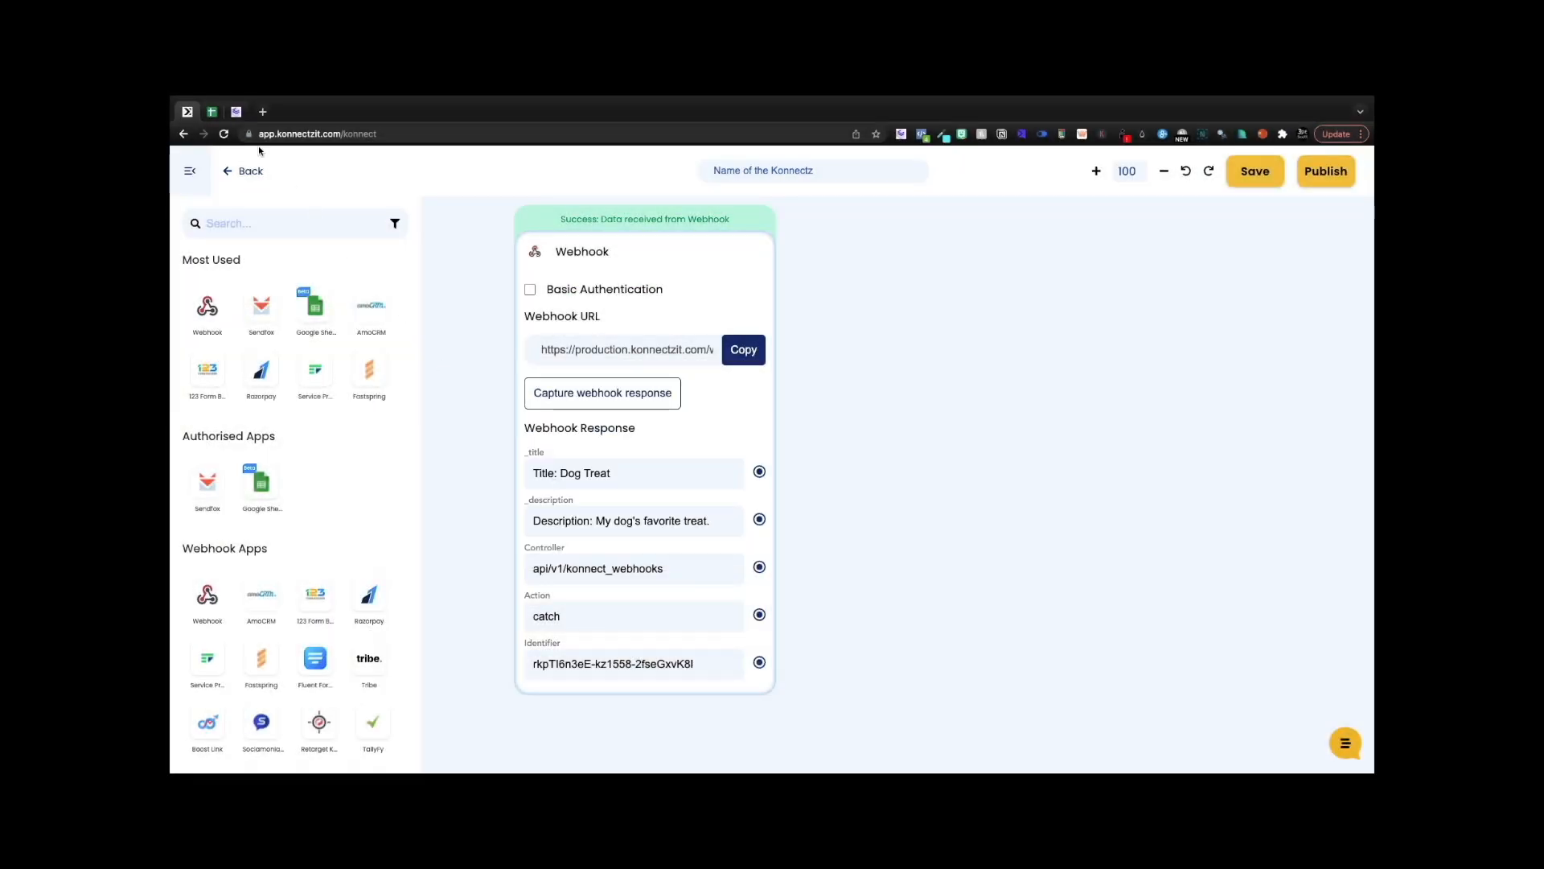
pyautogui.click(211, 112)
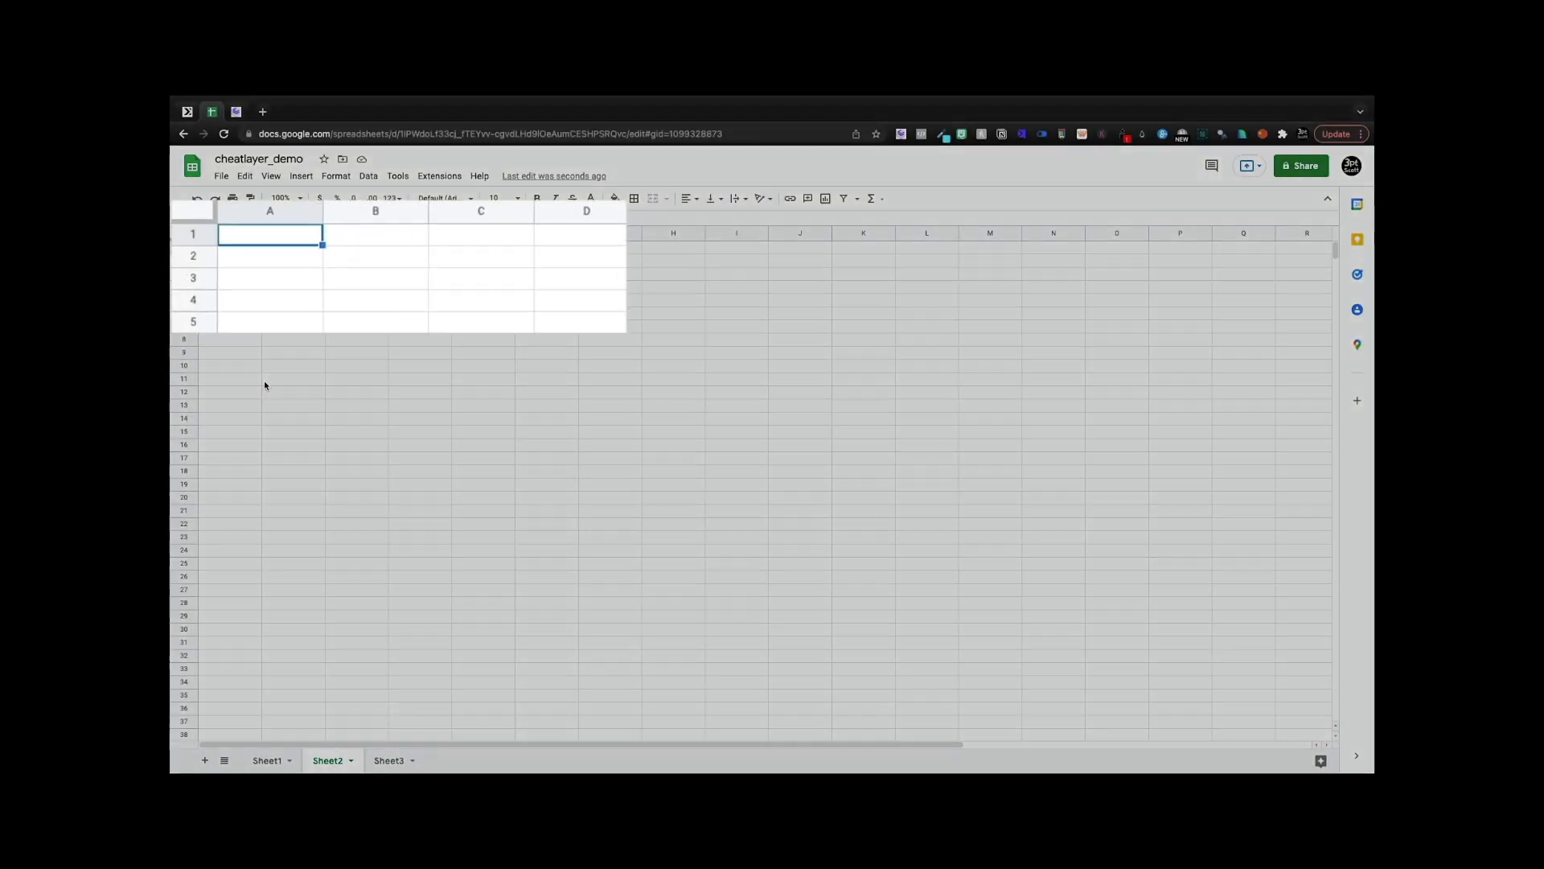
pyautogui.write('Title')
pyautogui.press('Tab')
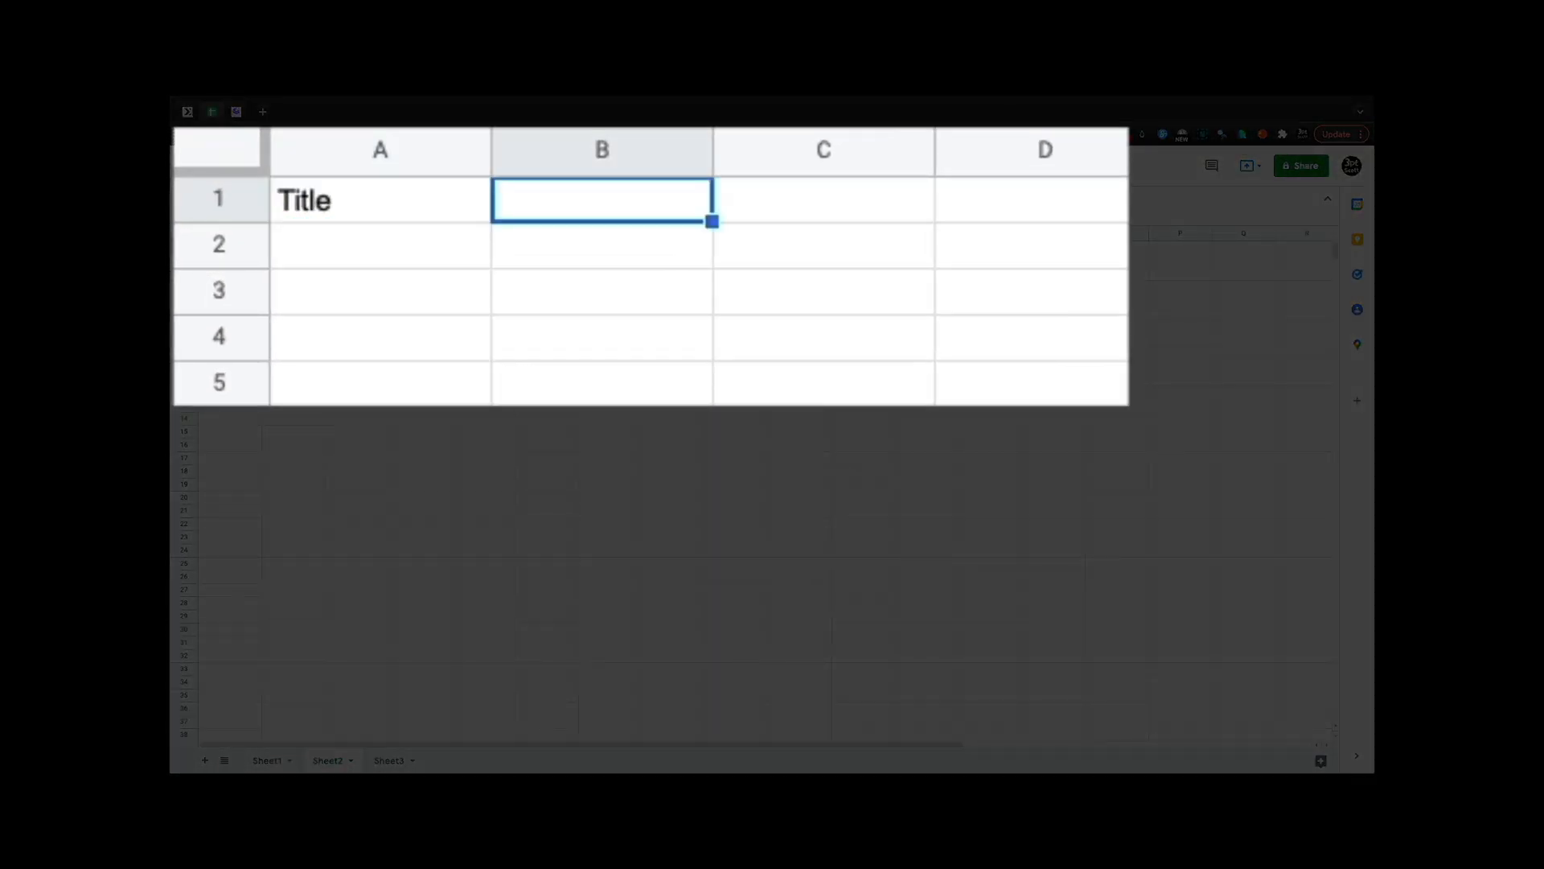
pyautogui.write('Descripot')
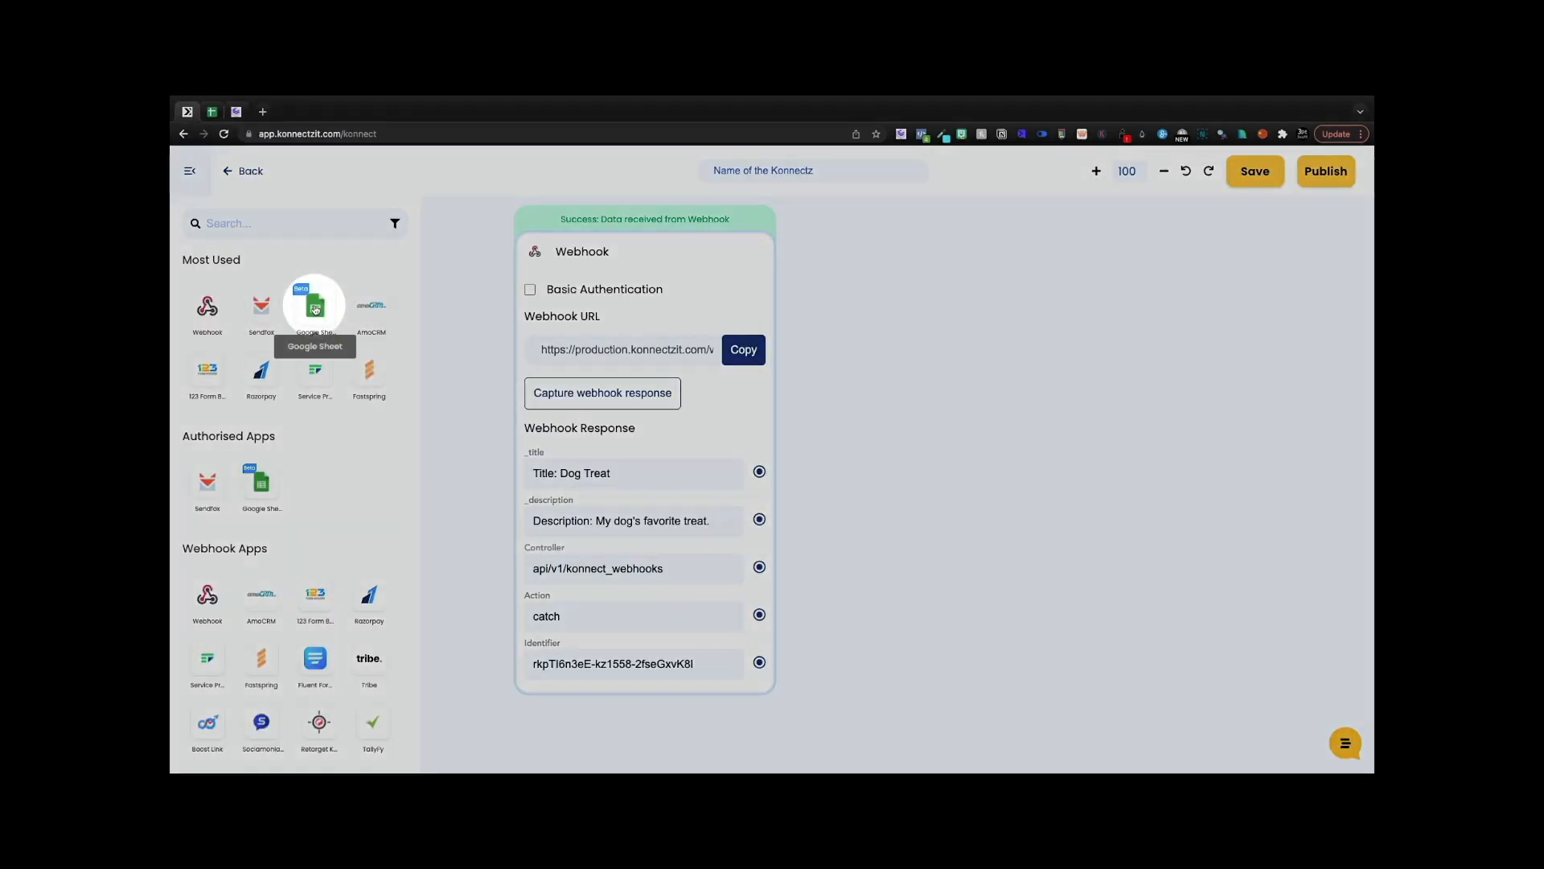
# - Add a Google Sheets Create Spreadsheet Row step targeting cheatlayer_demo, Sheet2
pyautogui.moveTo(315, 305); pyautogui.dragTo(962, 304)
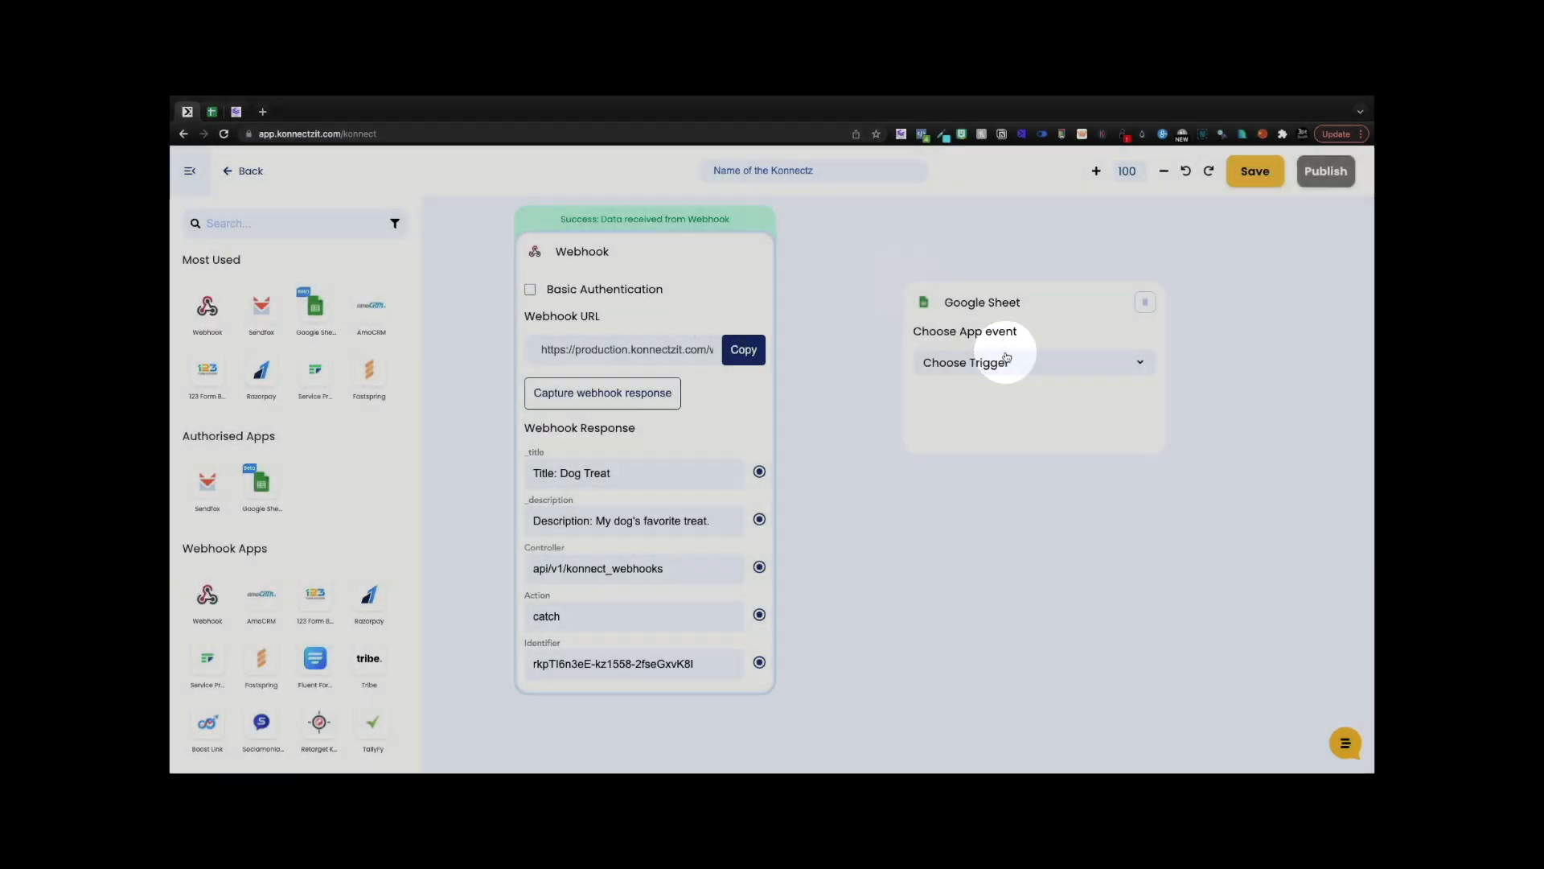
pyautogui.click(1007, 361)
pyautogui.click(1009, 456)
pyautogui.click(945, 474)
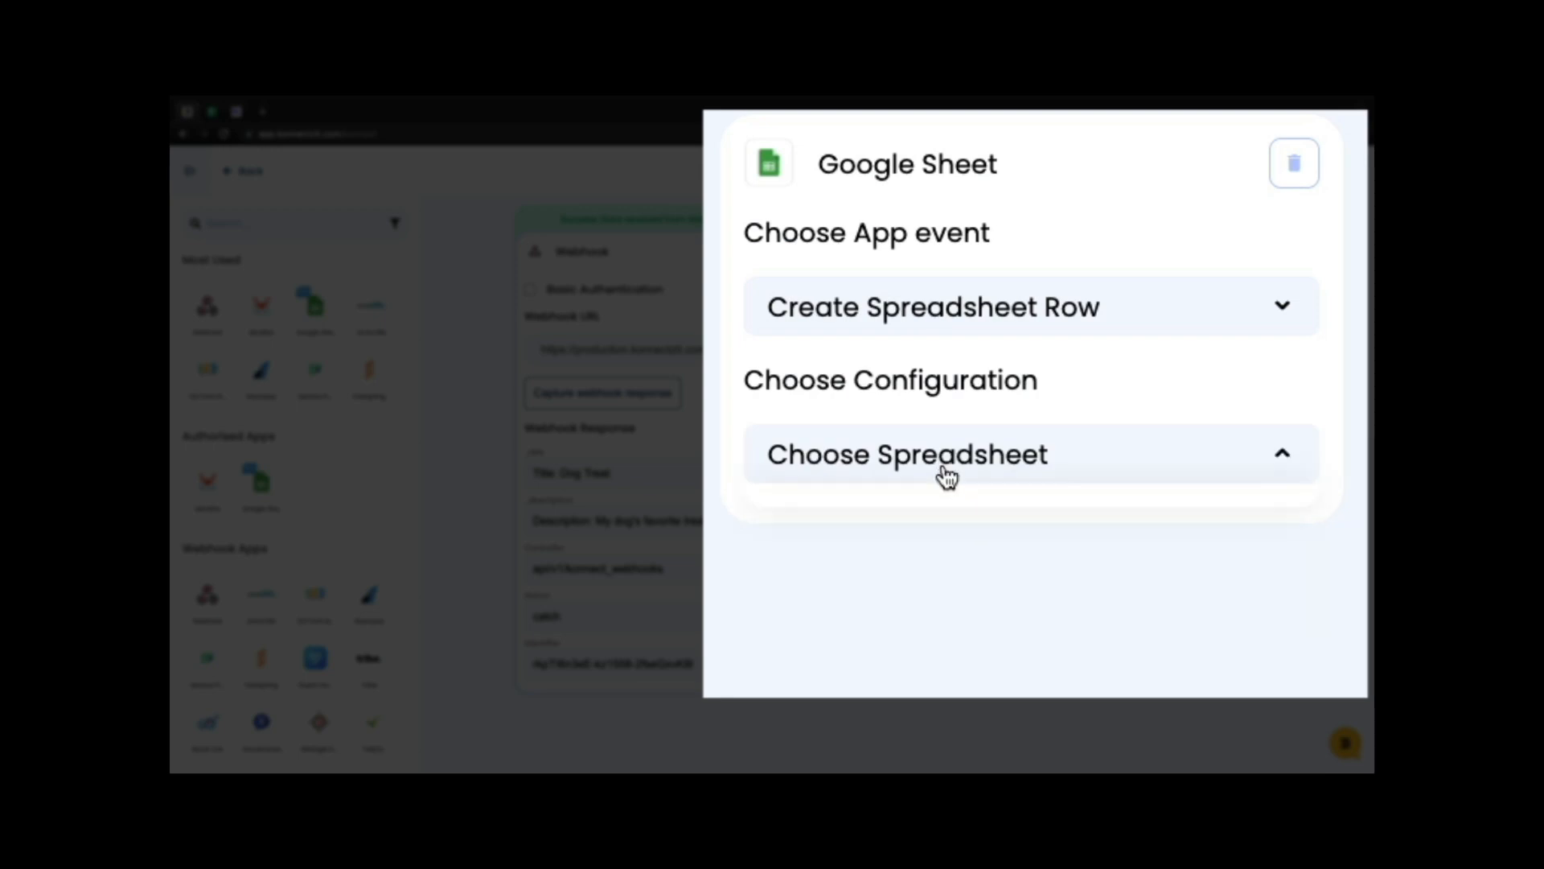
pyautogui.click(986, 512)
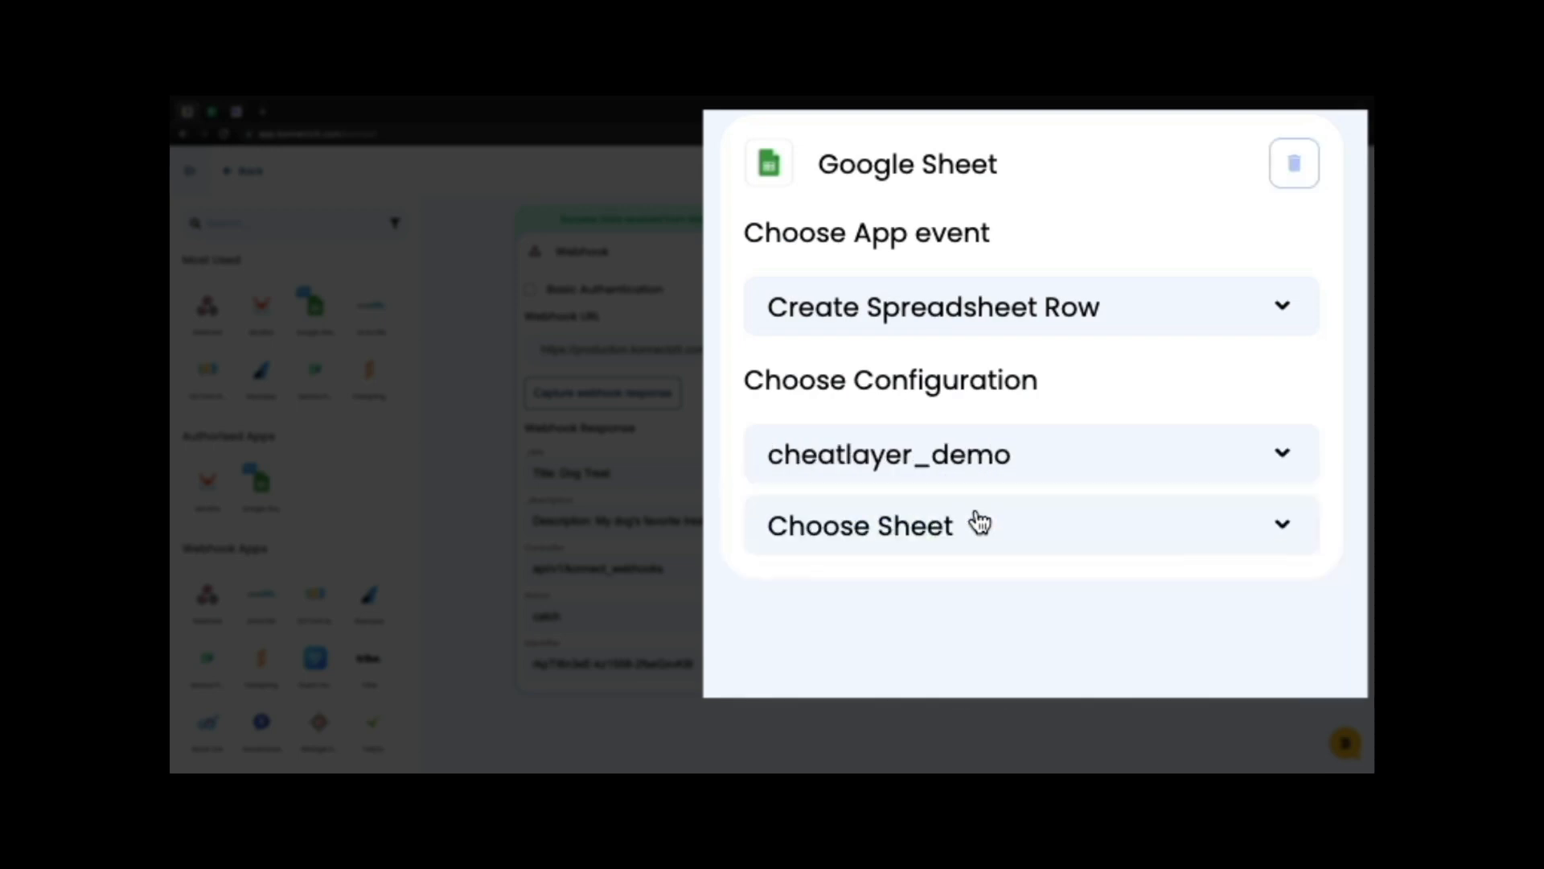
pyautogui.click(970, 526)
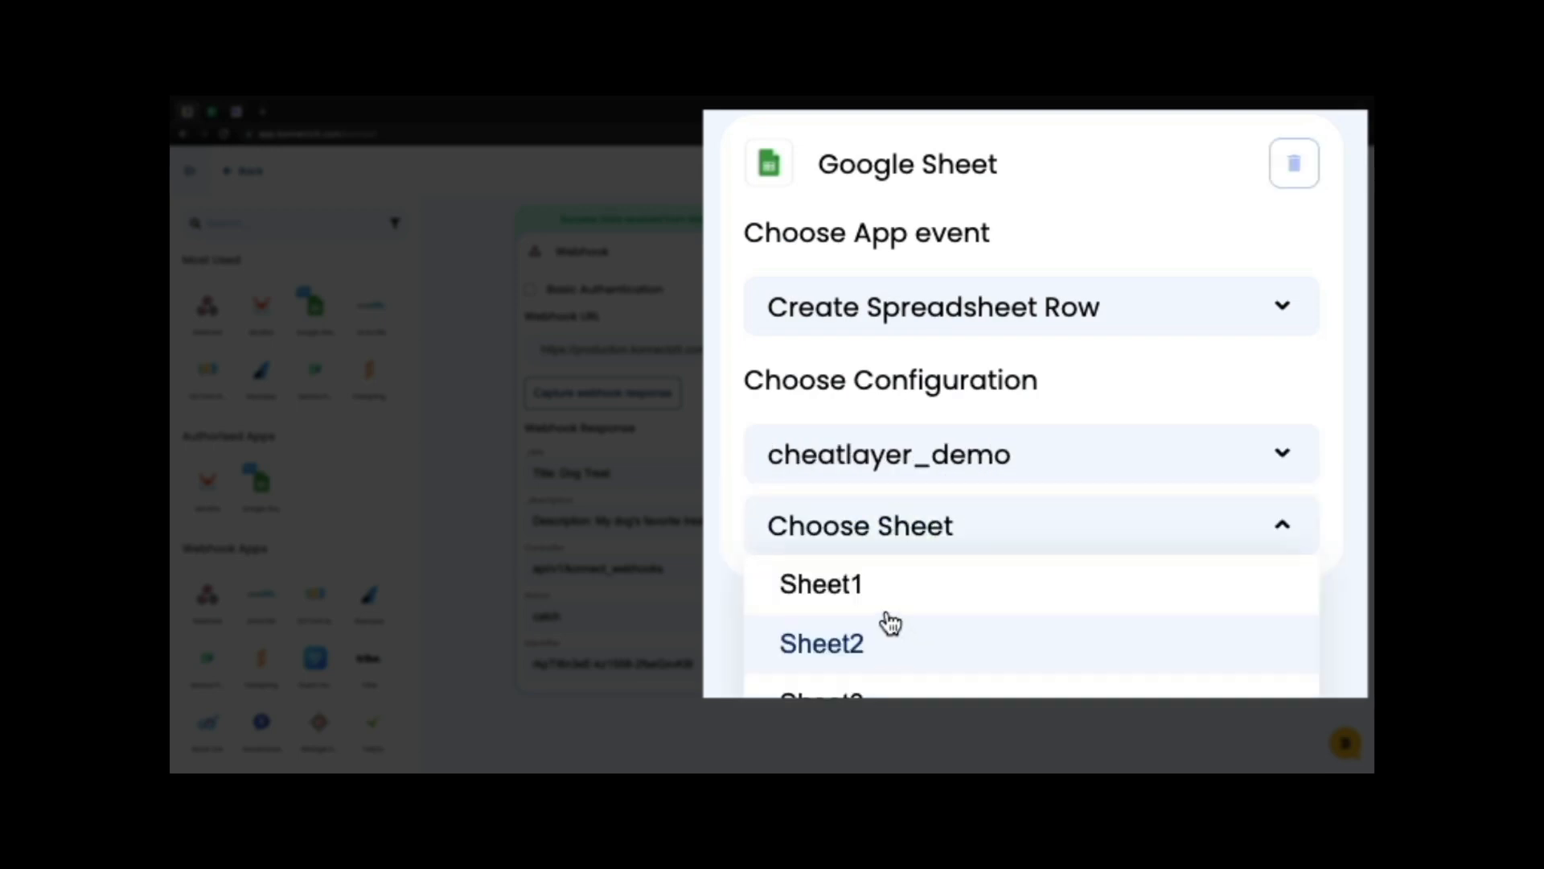
pyautogui.click(878, 641)
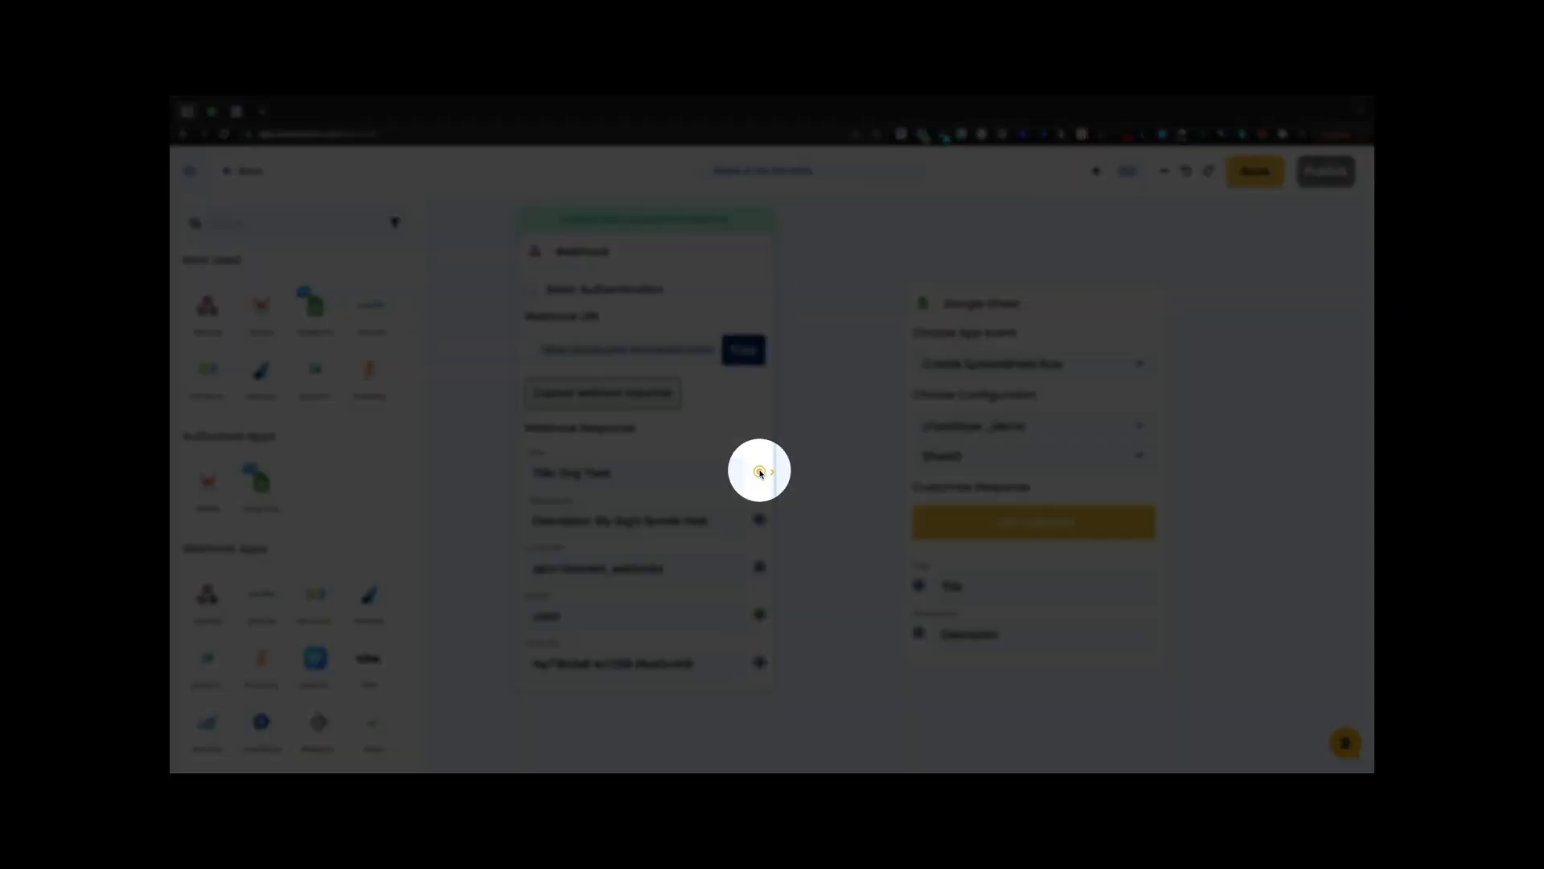
# - Map _title and _description to the Title and Description columns, test, and publish
pyautogui.moveTo(759, 471); pyautogui.dragTo(918, 586)
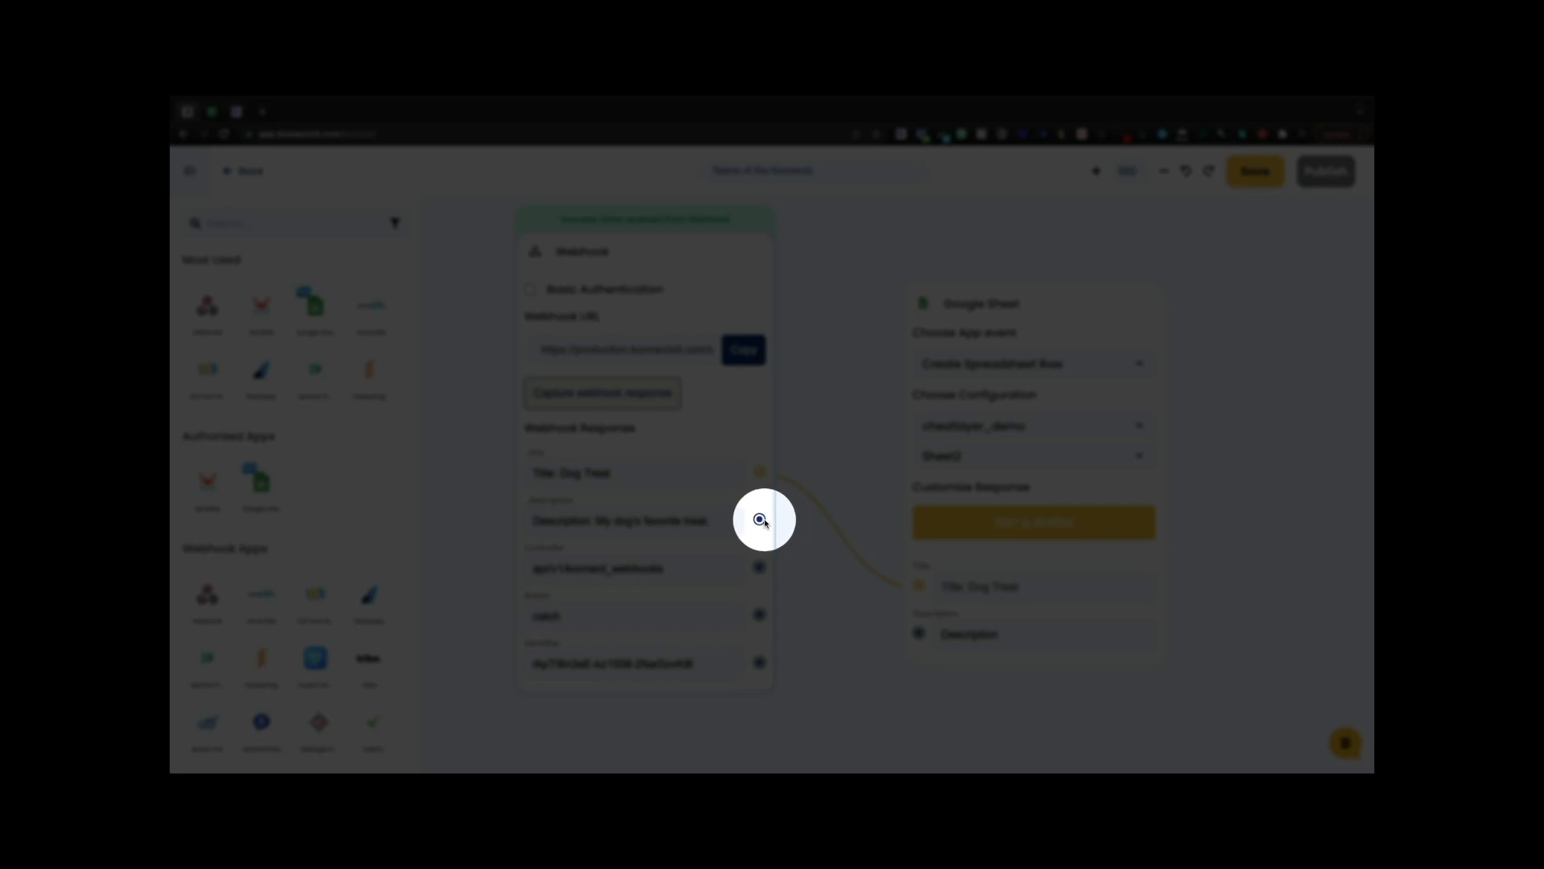
pyautogui.moveTo(760, 520); pyautogui.dragTo(920, 633)
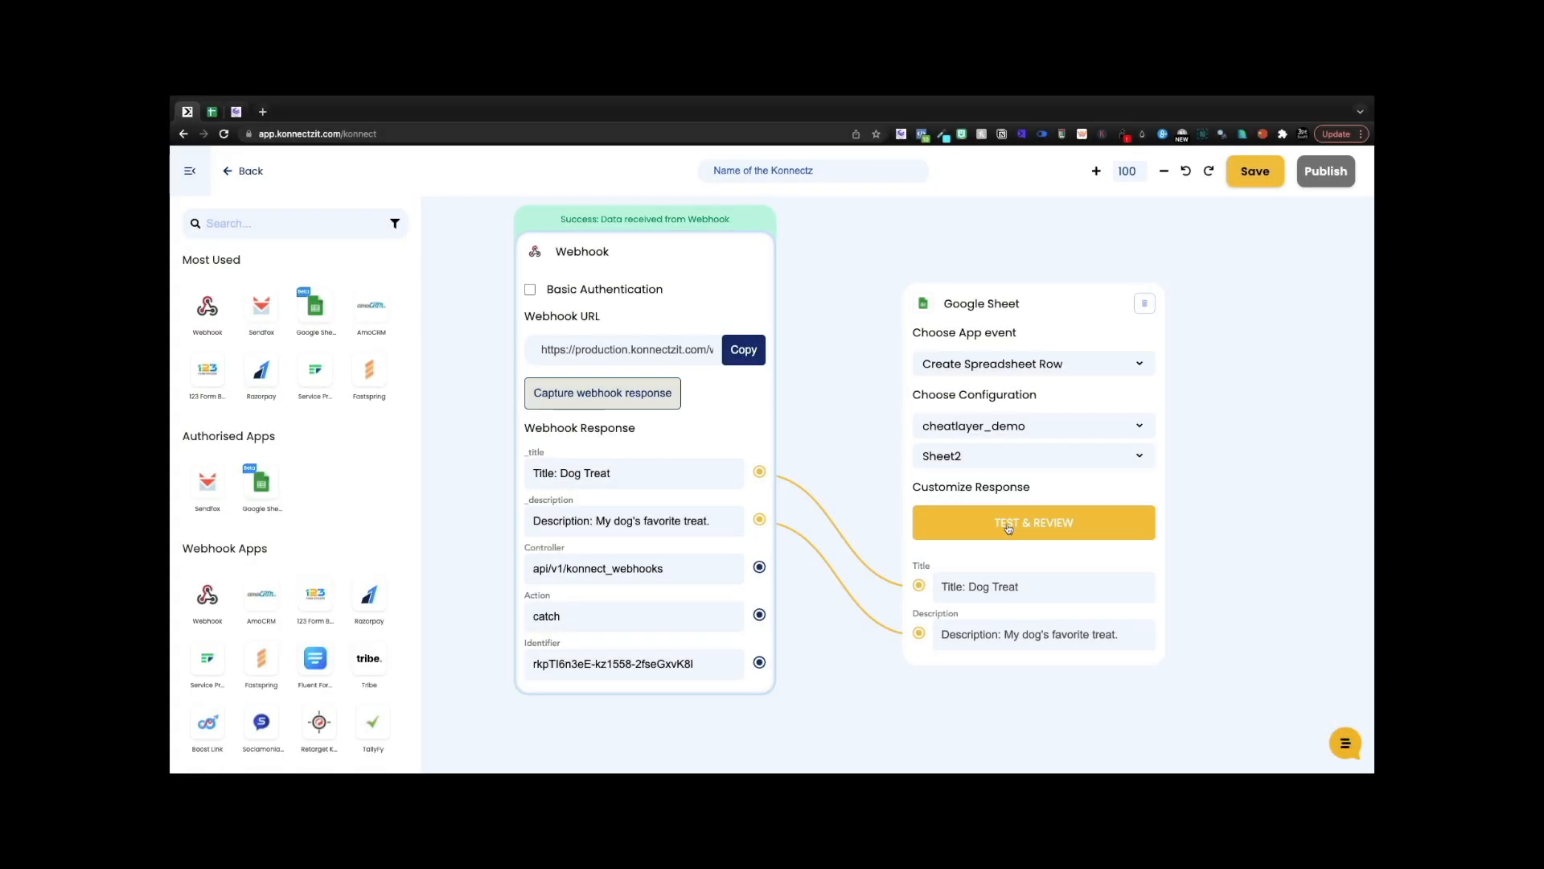
pyautogui.click(1008, 526)
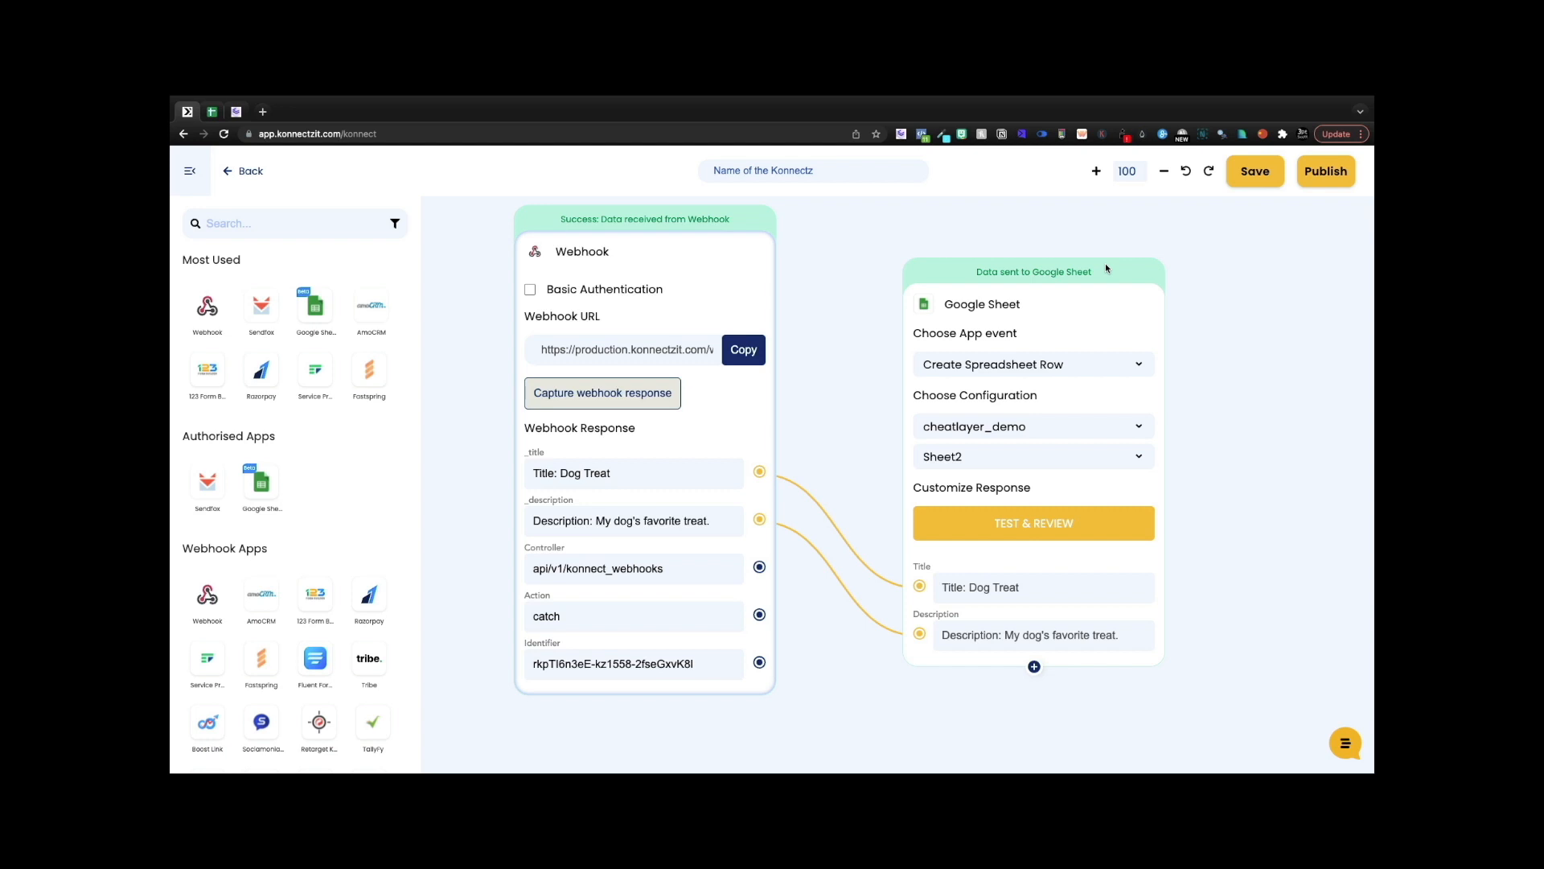
pyautogui.click(1319, 182)
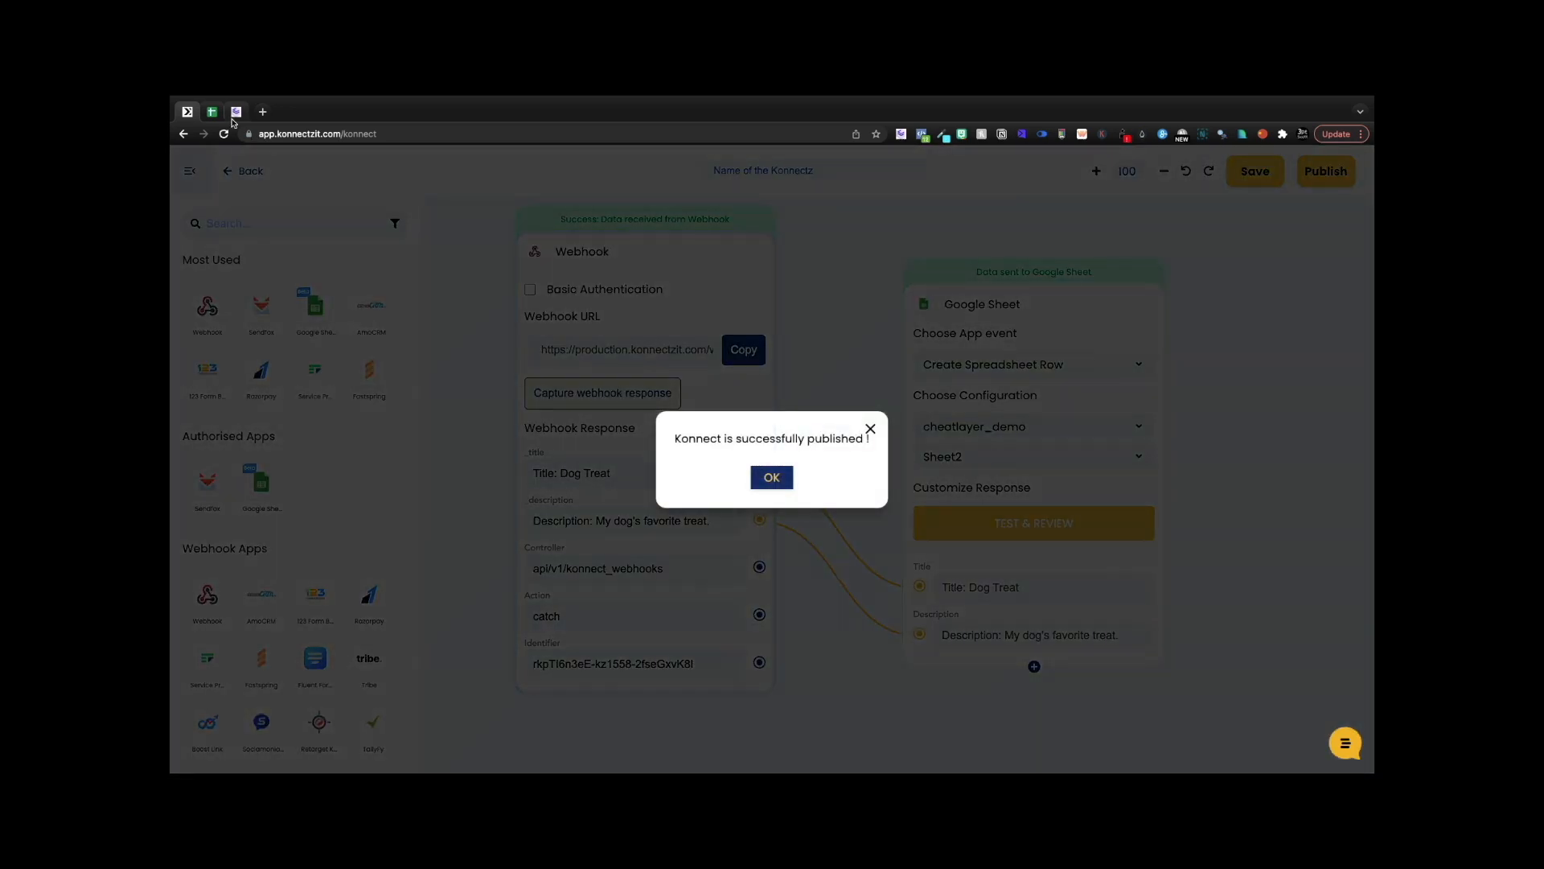
# - Clear the Dog Treat test values from B2 and A2 in Sheet2, then go back to Cheat Layer
pyautogui.click(213, 114)
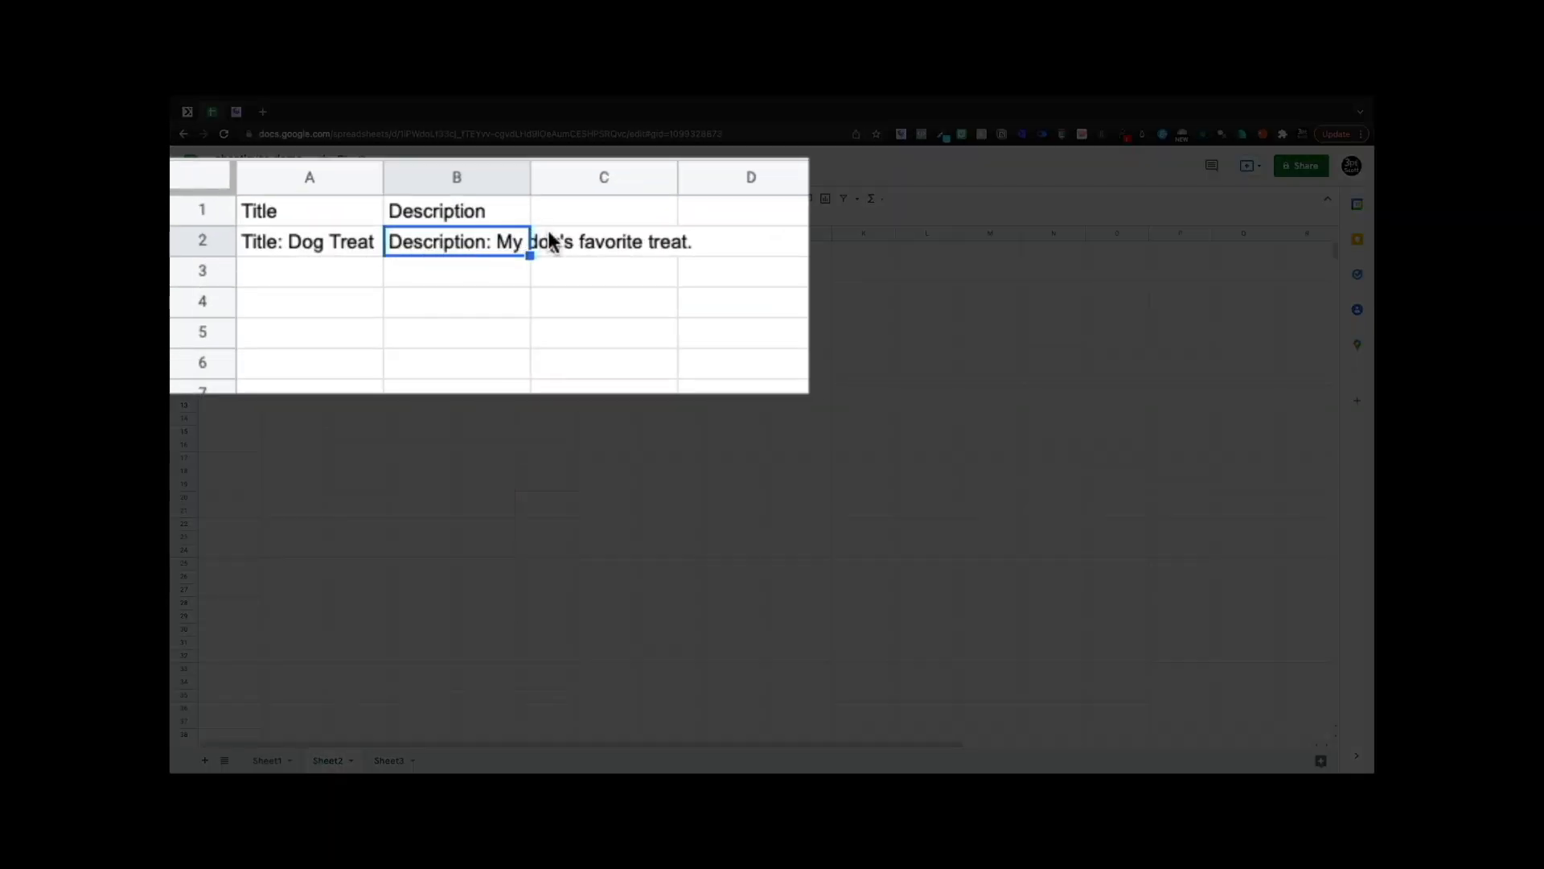
pyautogui.press('Delete')
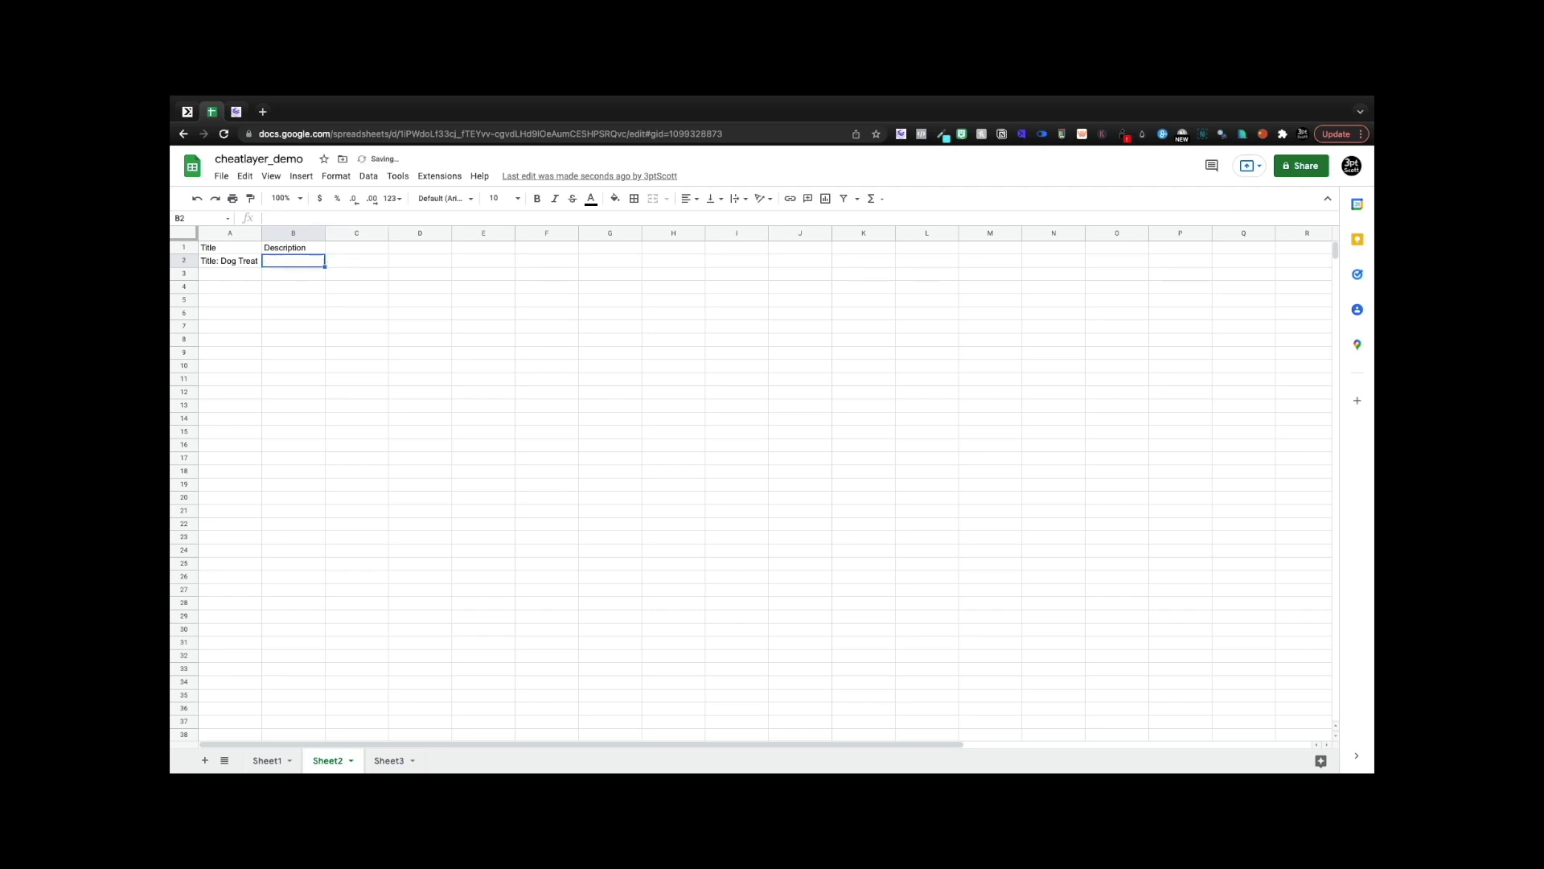
pyautogui.press('Left')
pyautogui.press('Delete')
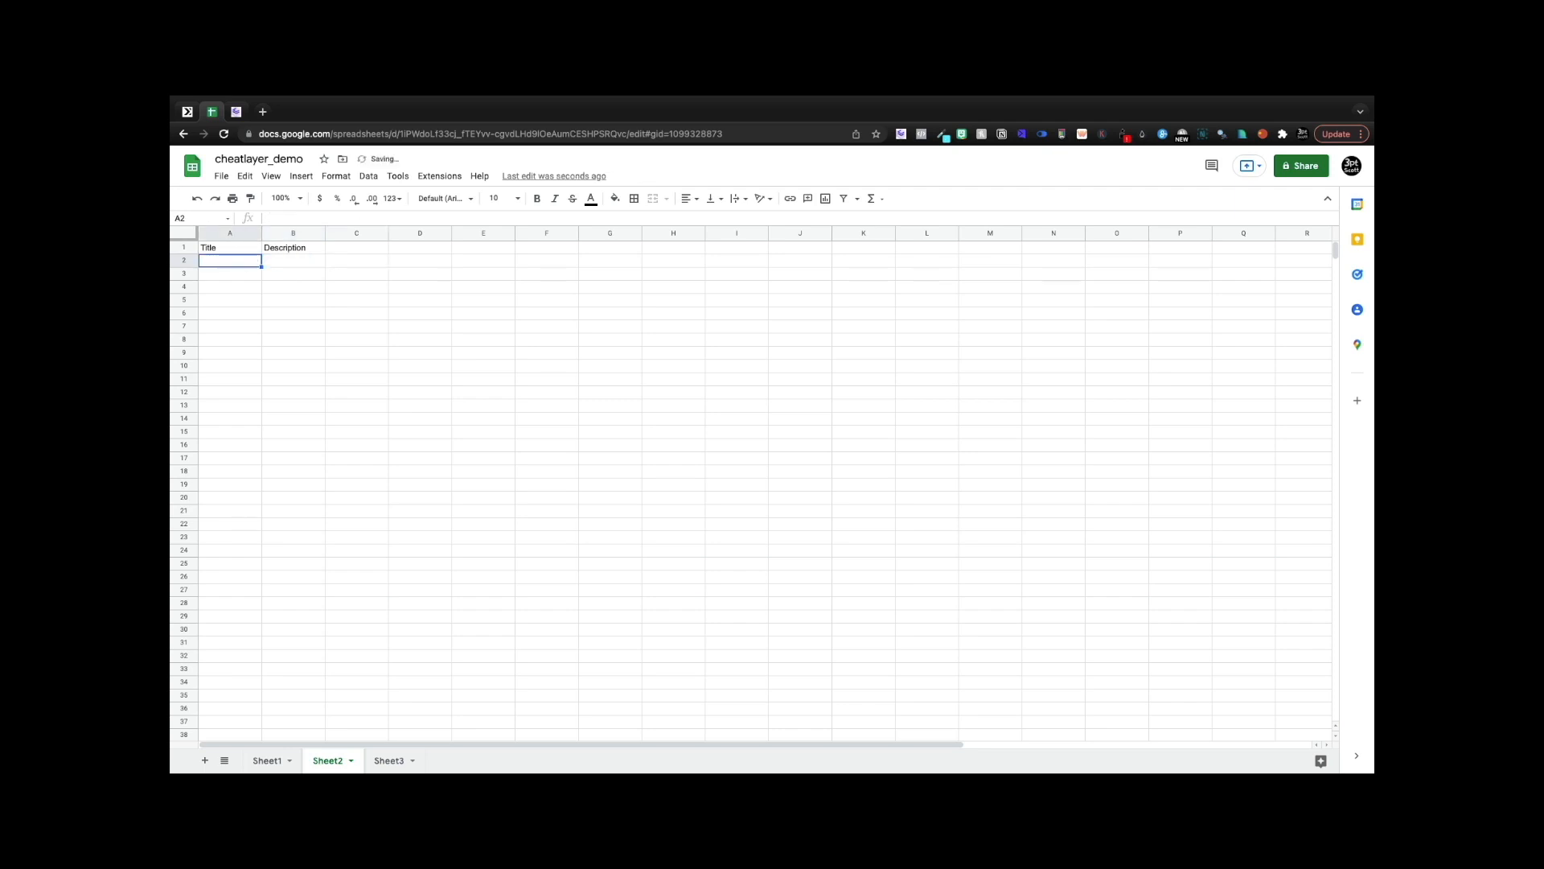
pyautogui.click(233, 115)
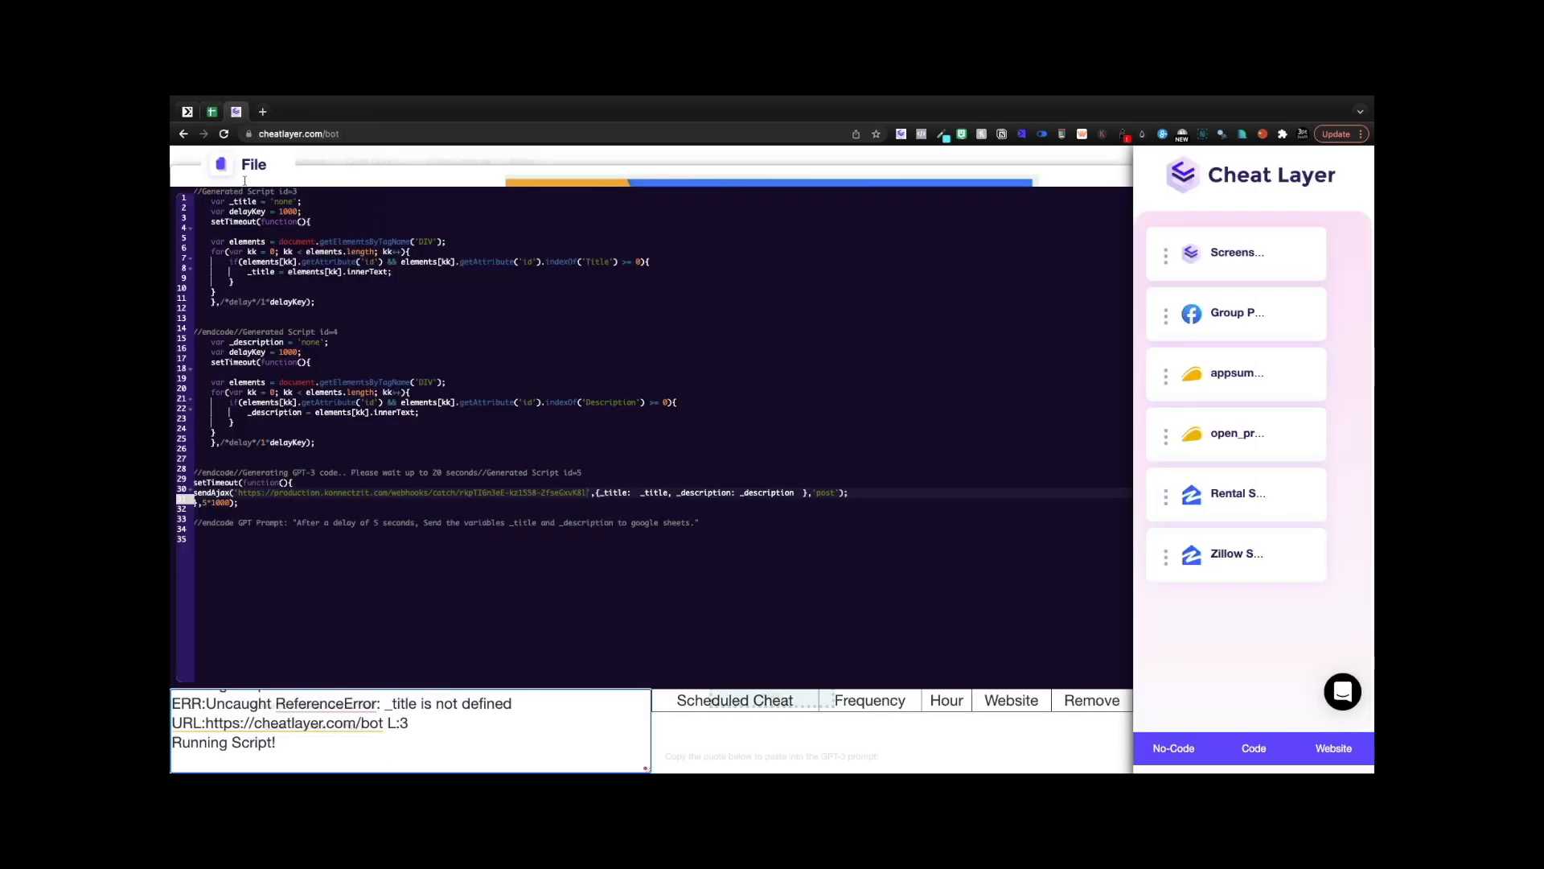
# - Run the script twice more, checking Sheet2 after each run for new Dog Treat rows
pyautogui.click(247, 165)
pyautogui.click(230, 219)
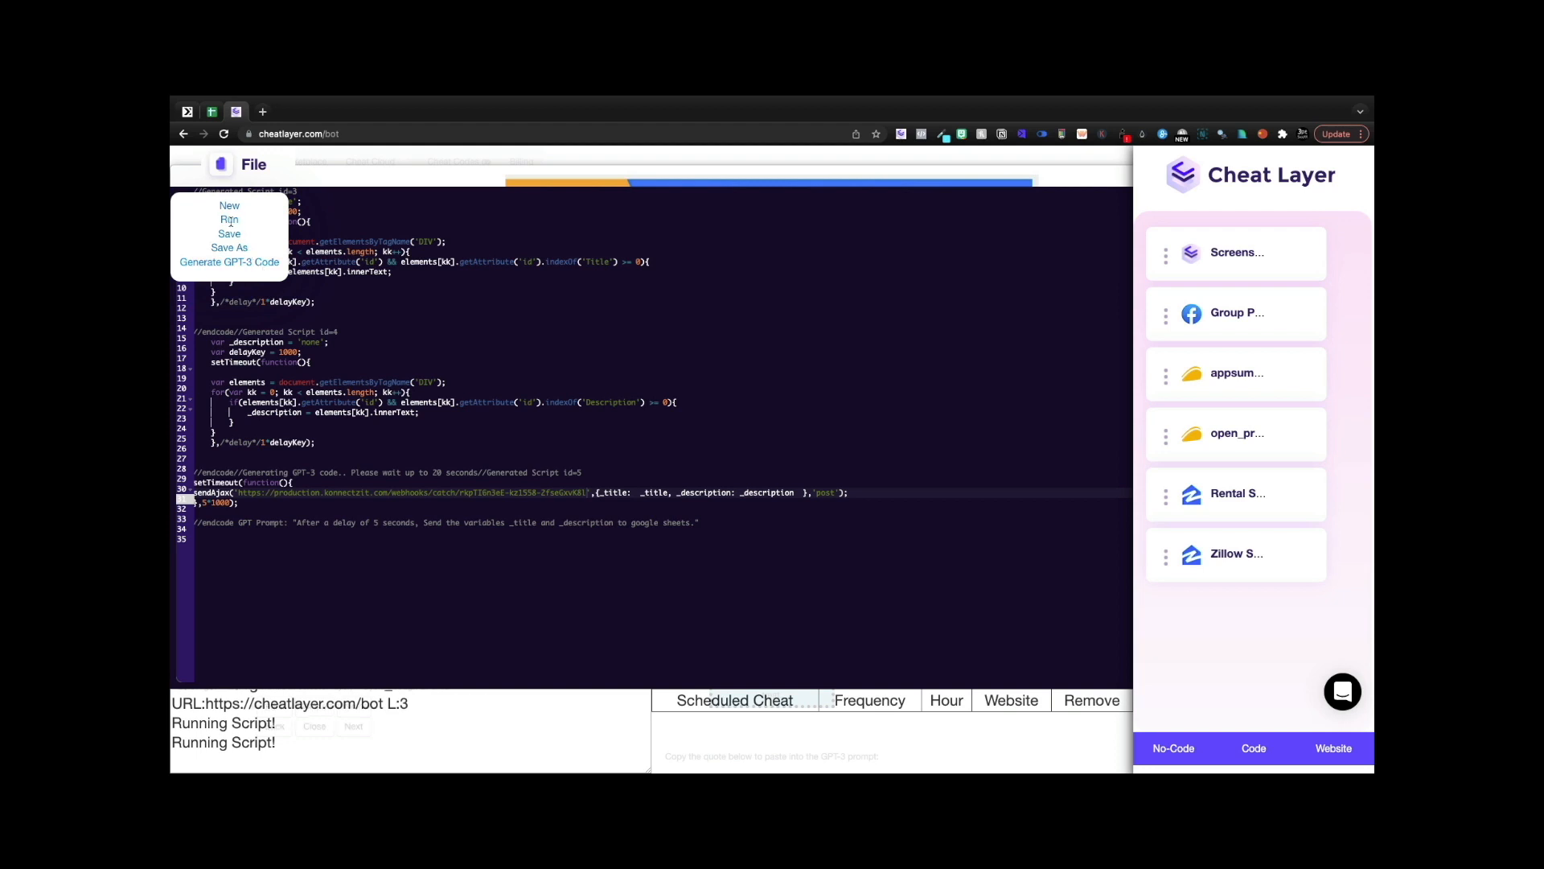
pyautogui.click(212, 111)
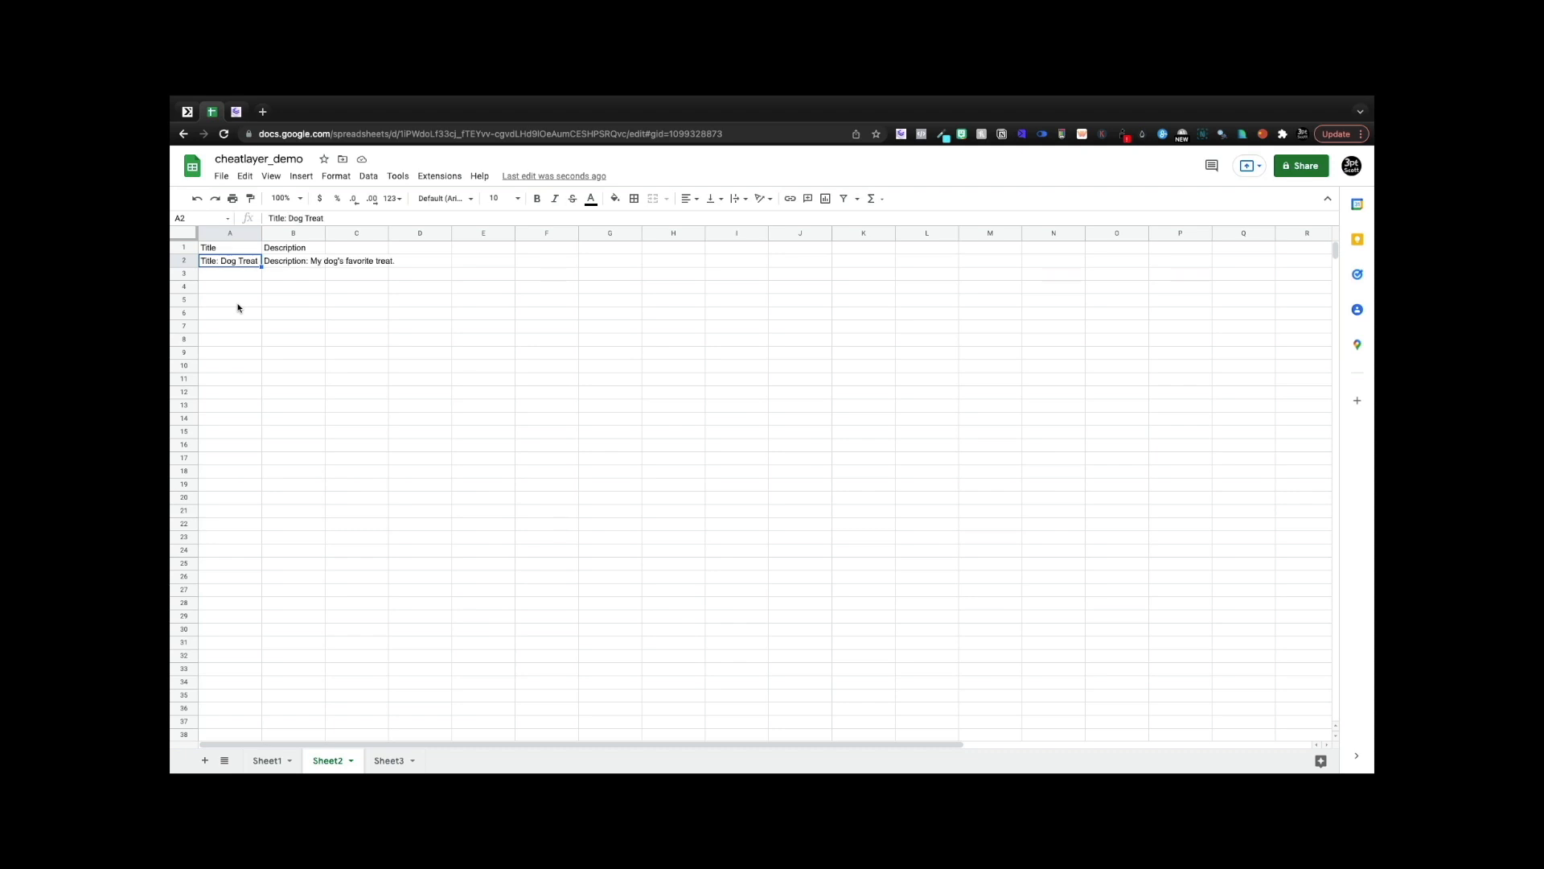
pyautogui.click(235, 112)
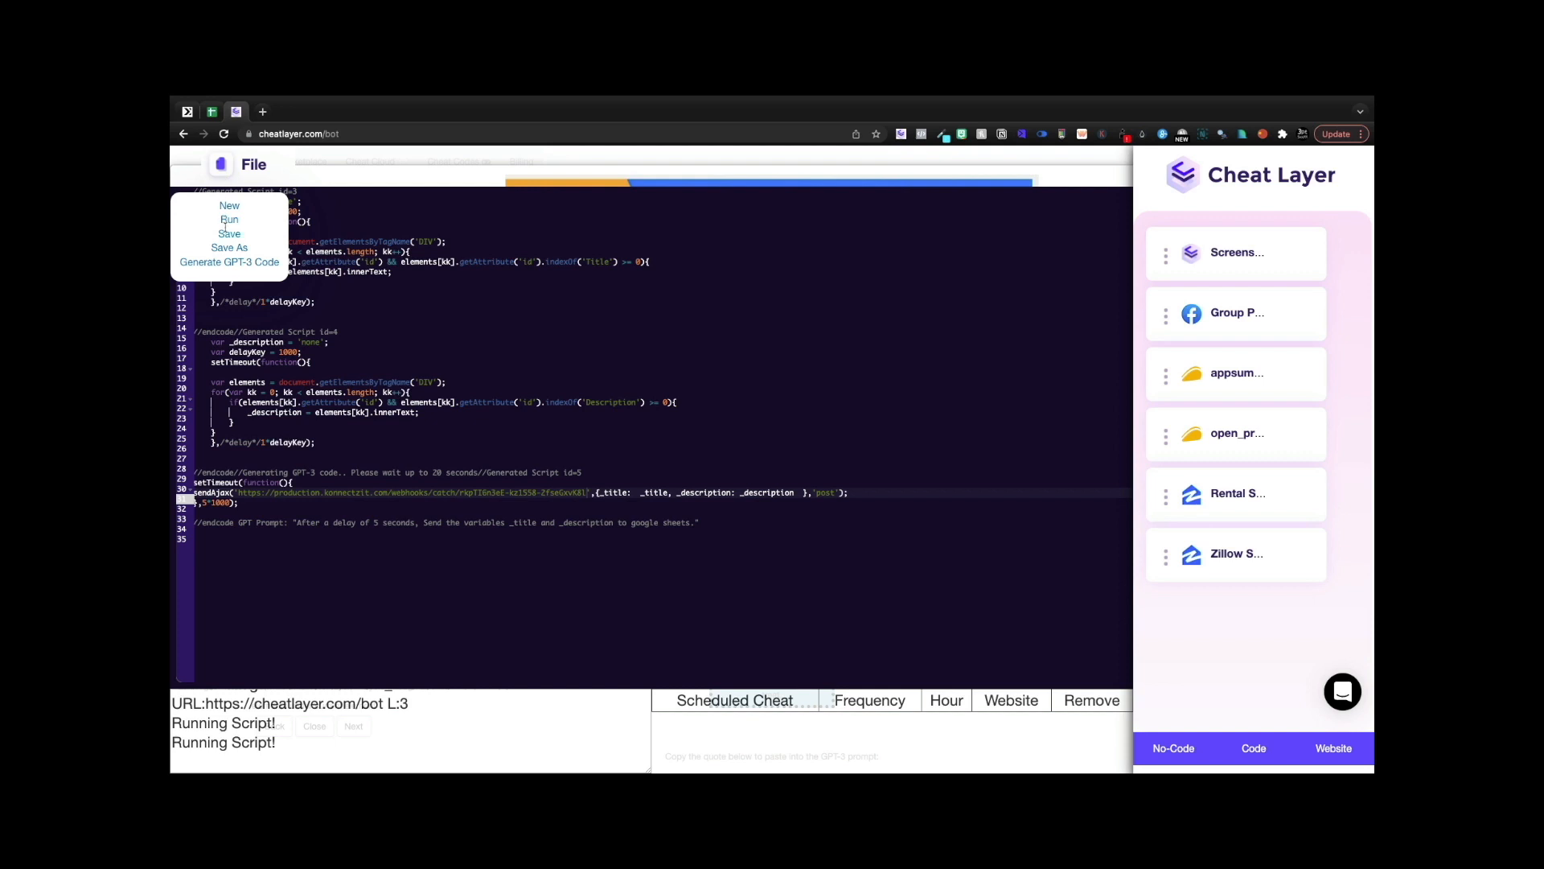
pyautogui.click(226, 220)
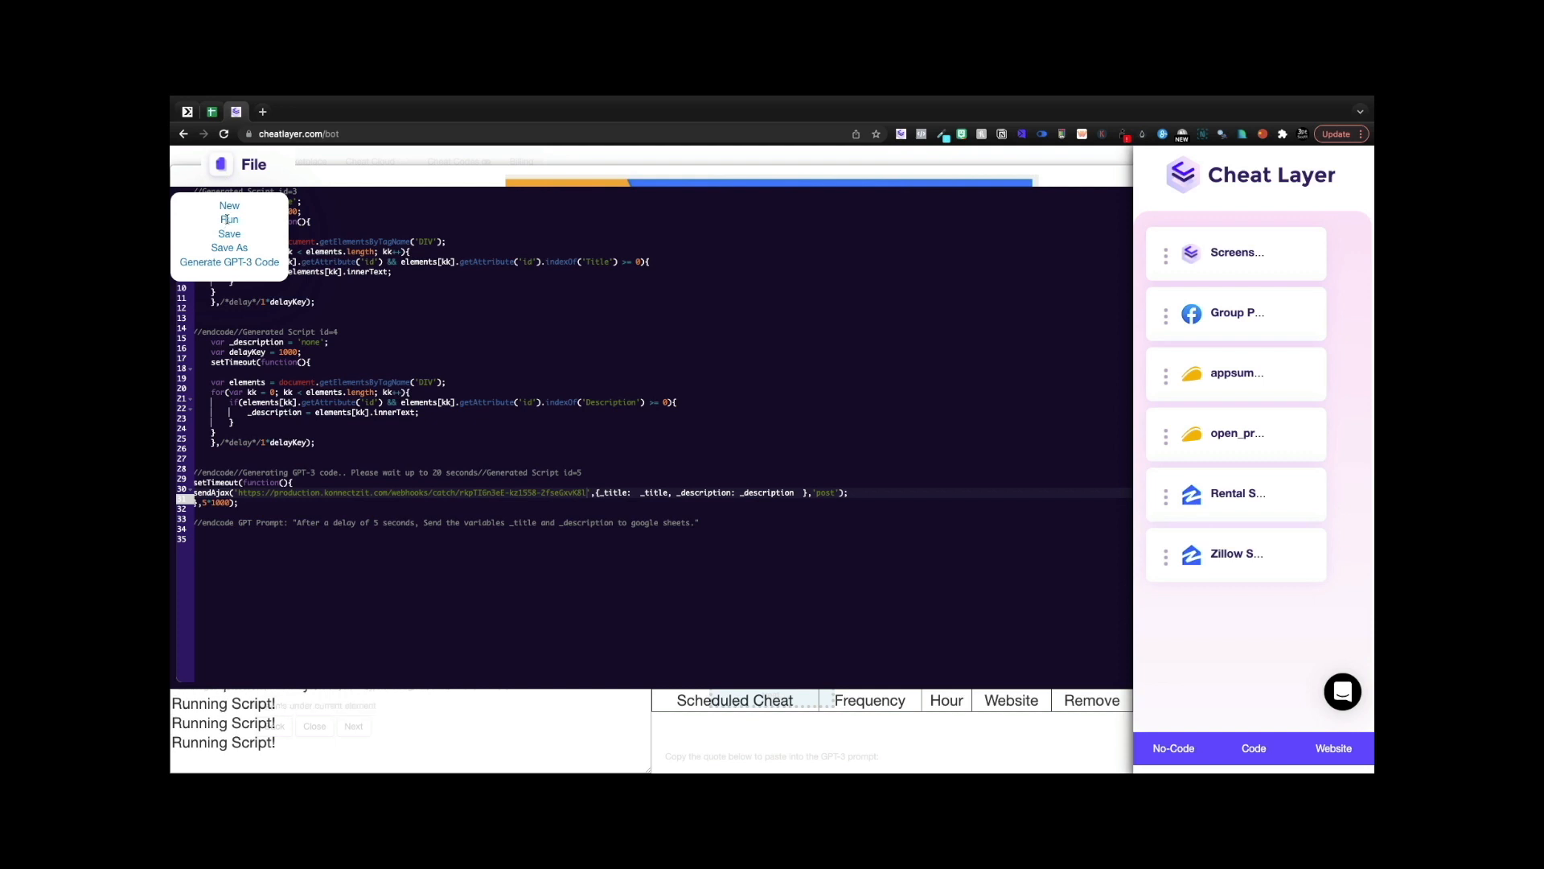
pyautogui.click(212, 112)
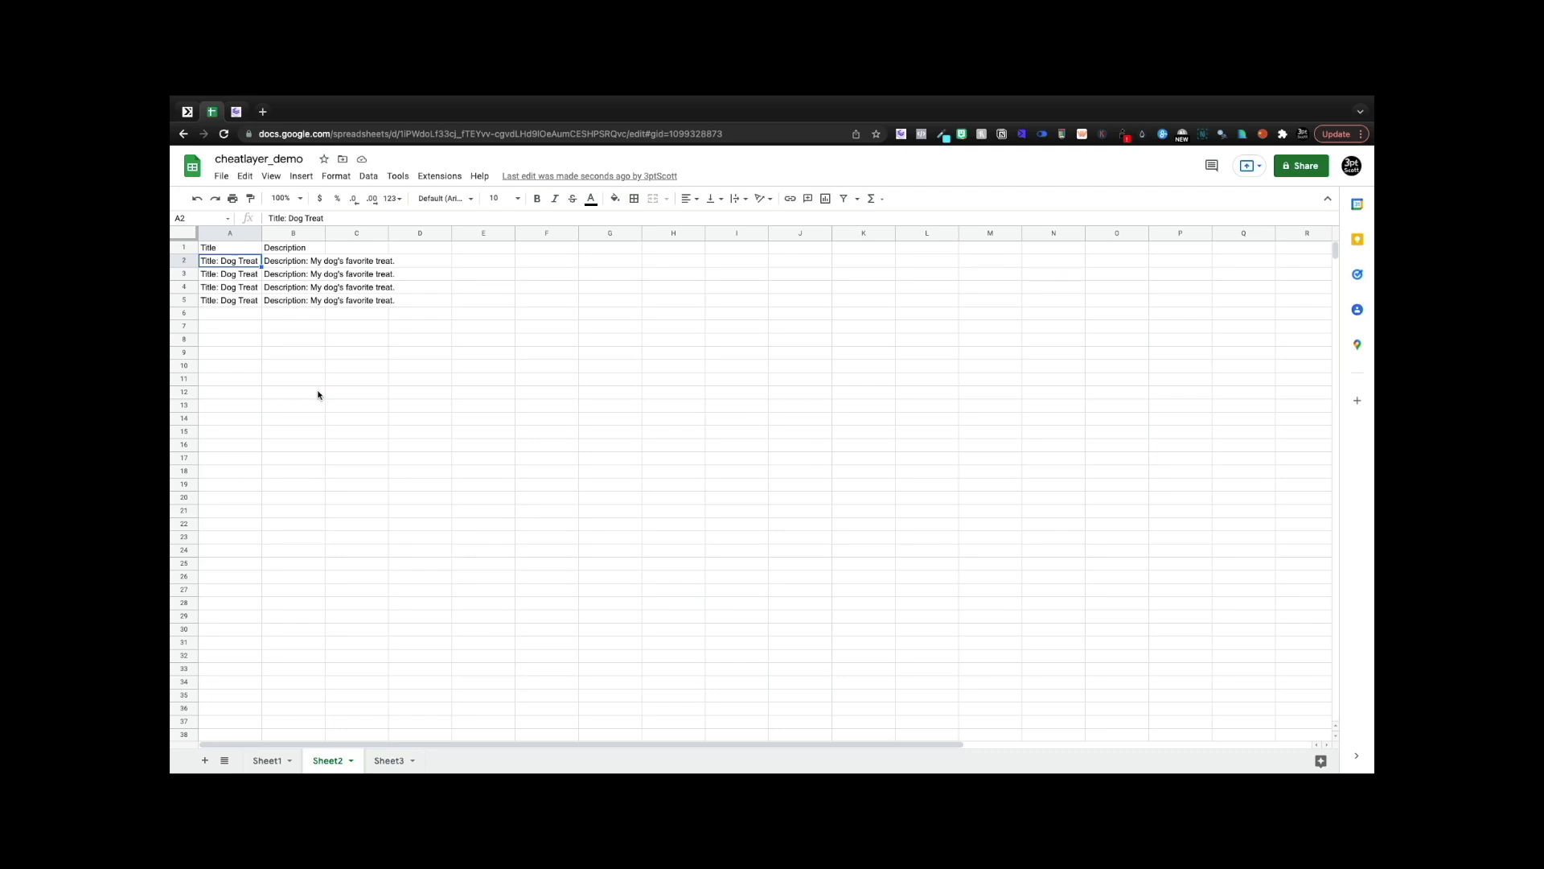
pyautogui.click(236, 111)
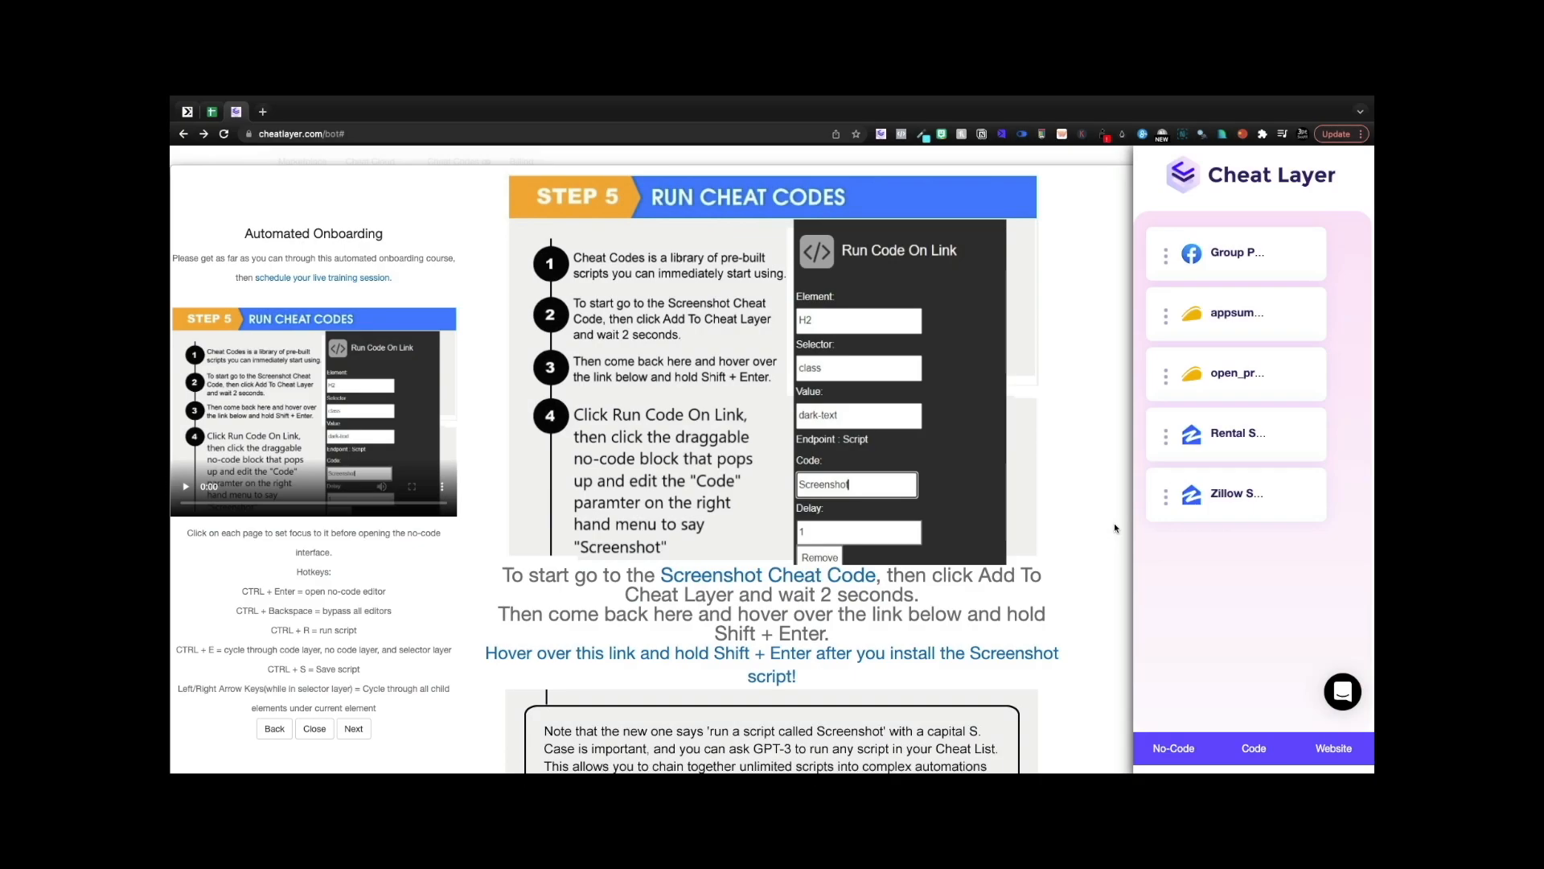
# - Open the Screenshot Cheat Code page in incognito, then browse and close the cheat codes catalogue
pyautogui.rightClick(775, 577)
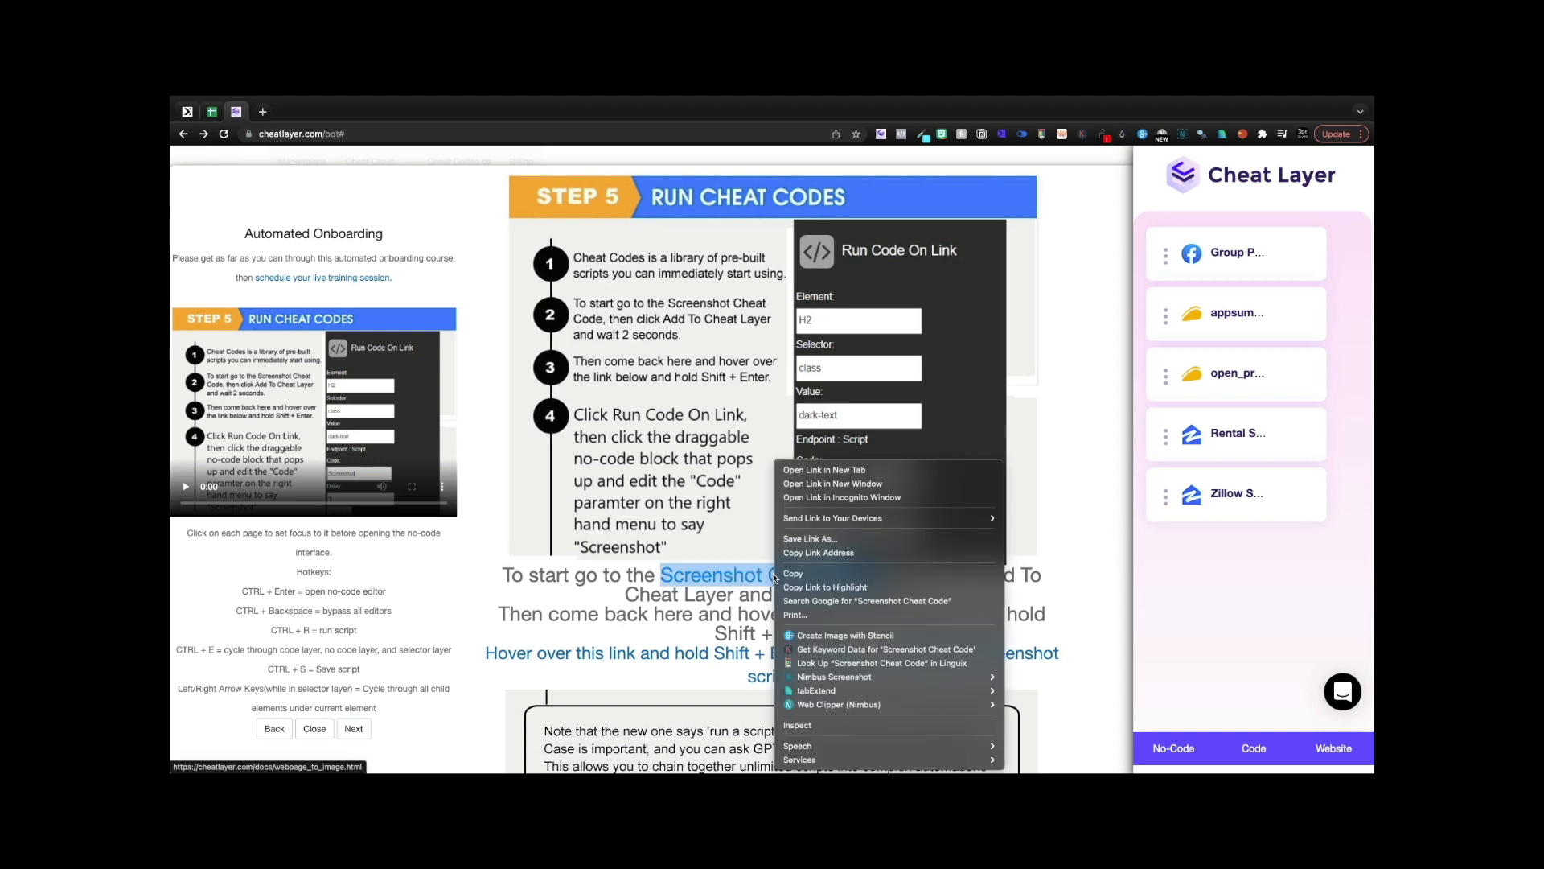
pyautogui.click(842, 497)
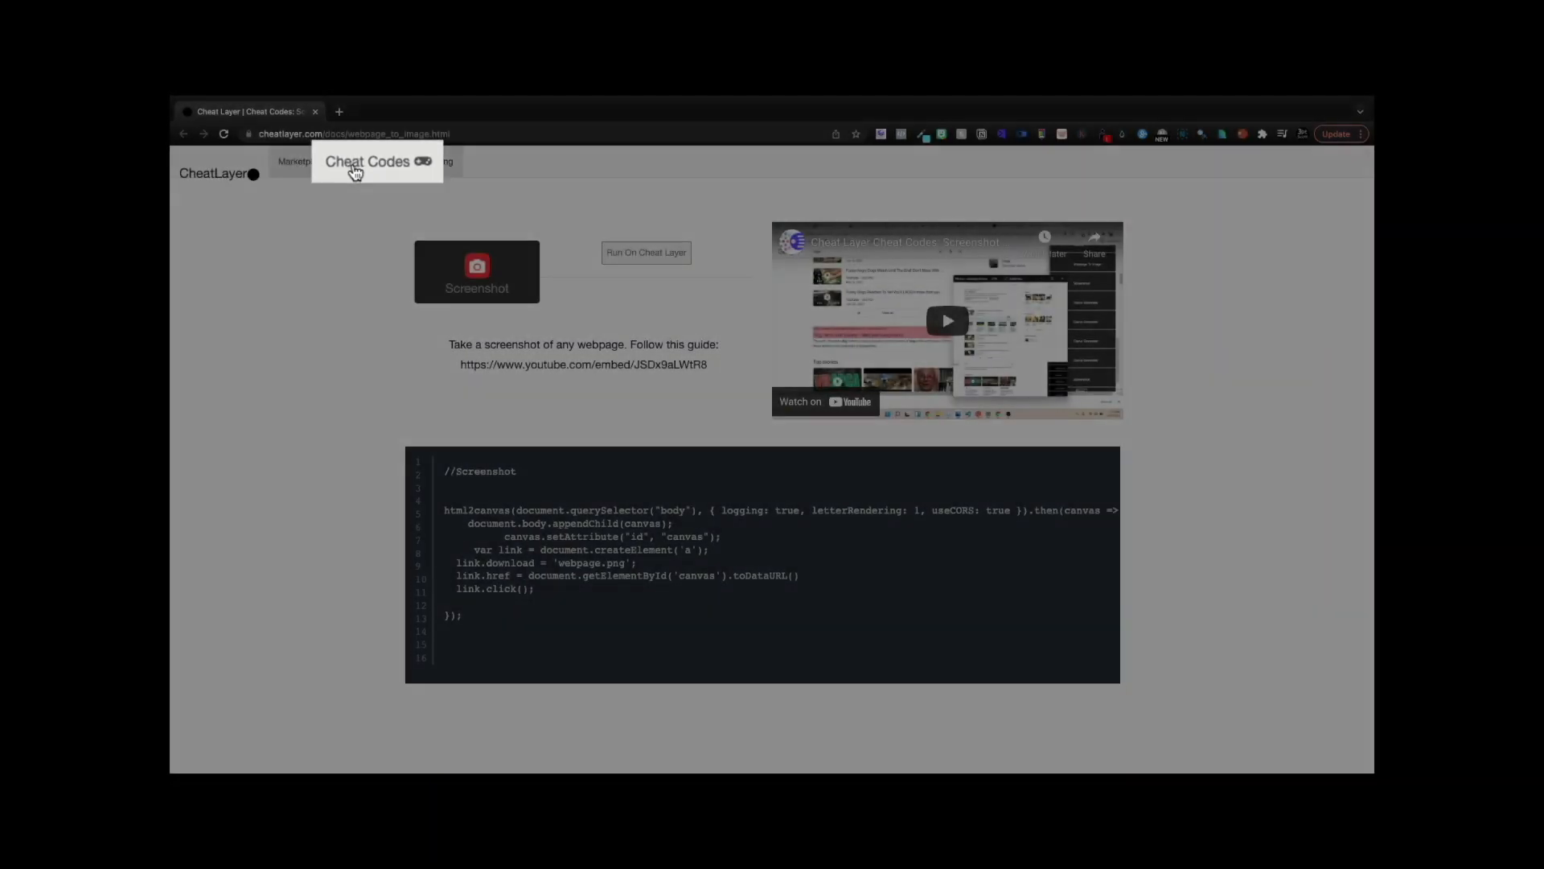
pyautogui.rightClick(366, 161)
pyautogui.click(376, 167)
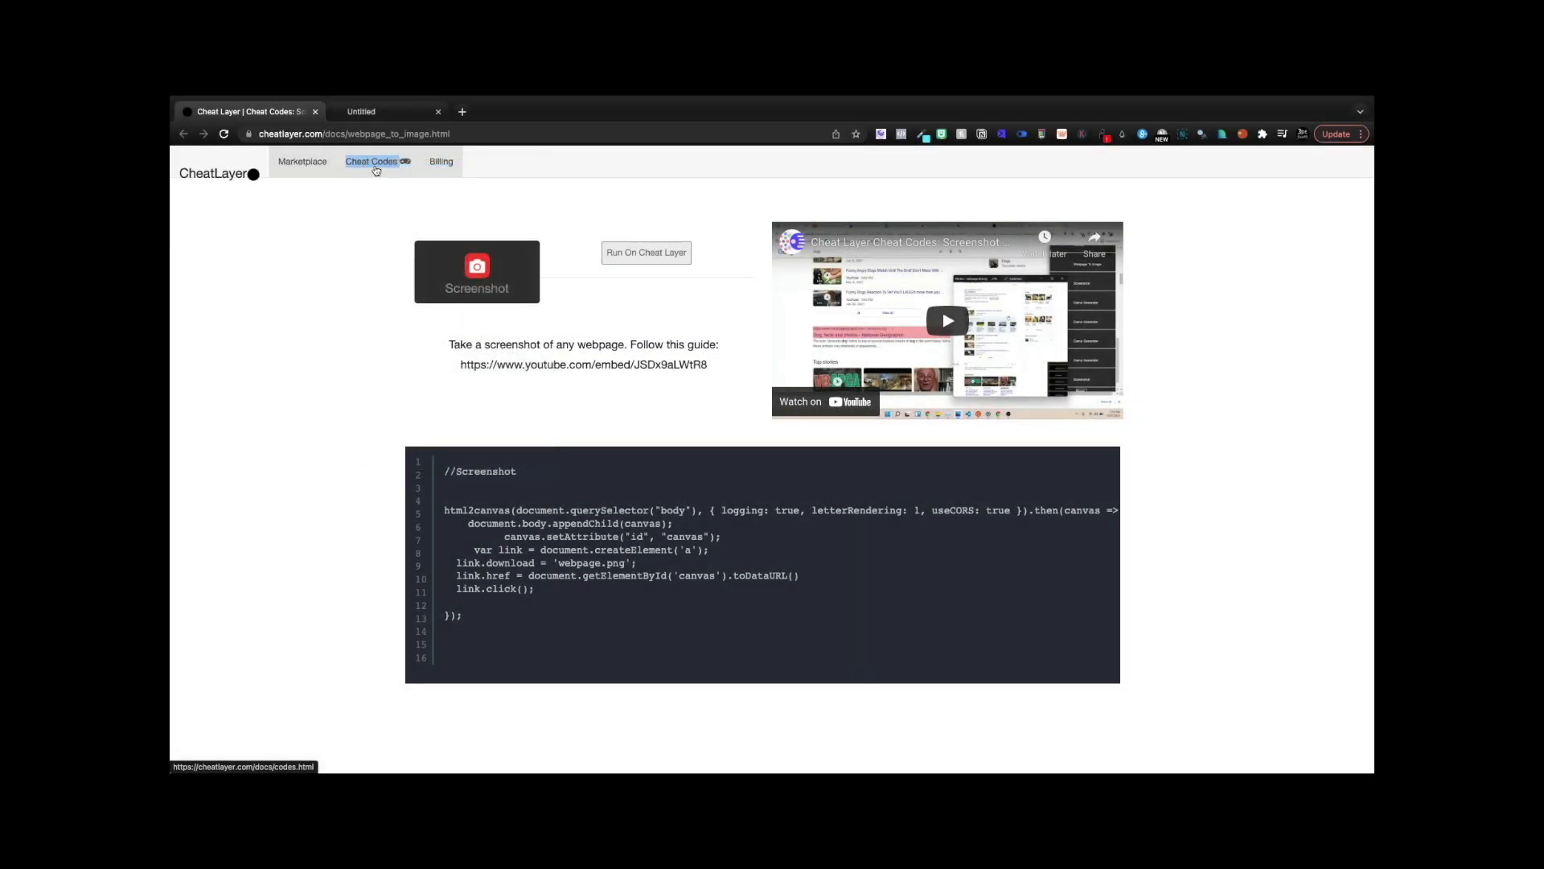
pyautogui.click(394, 112)
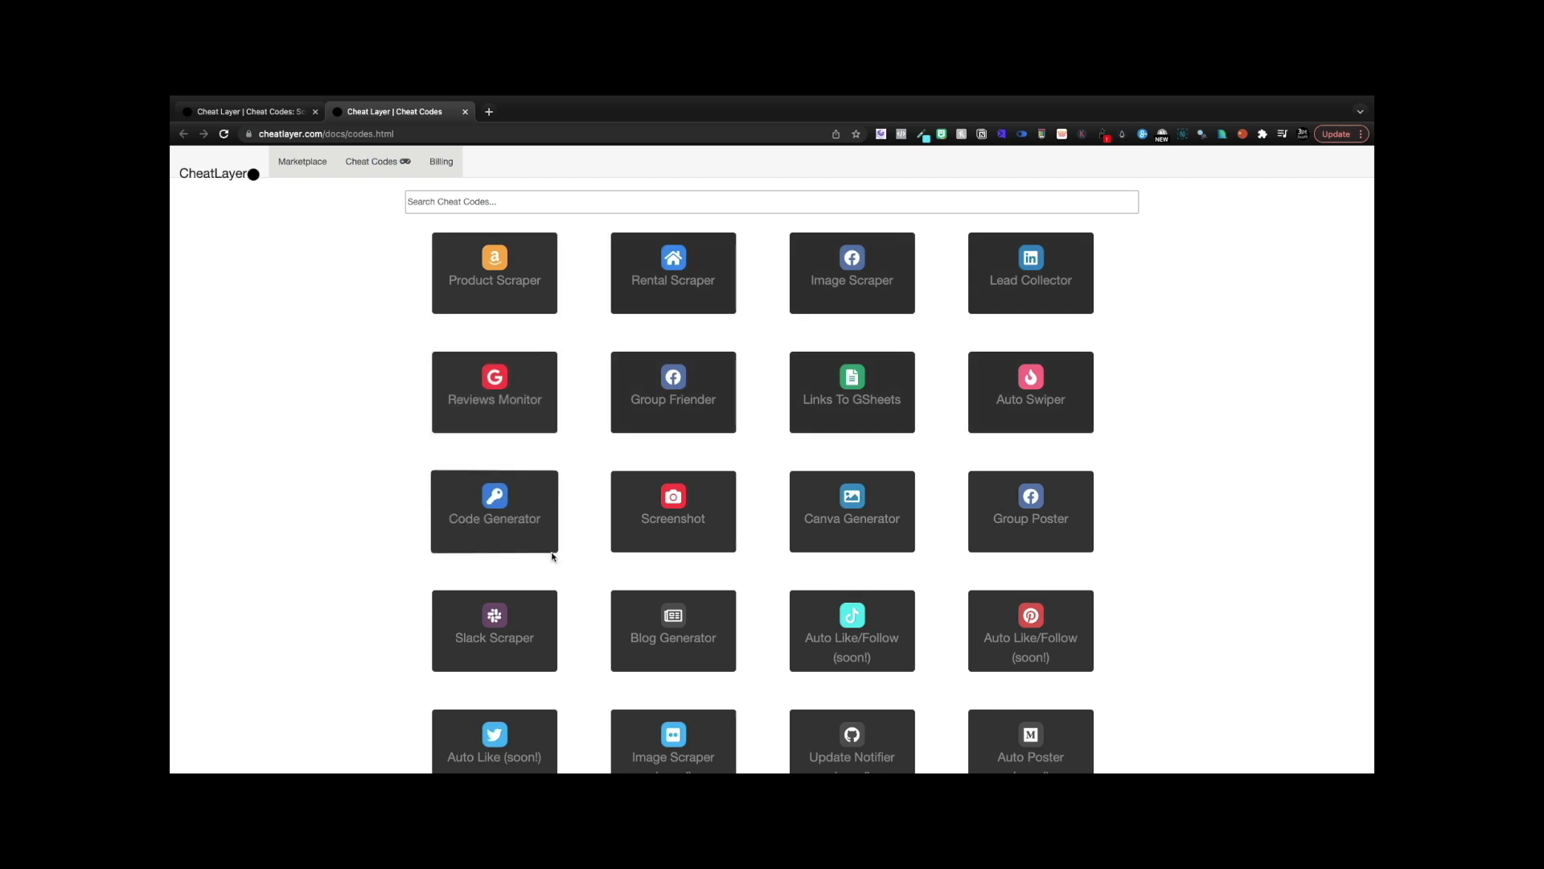
pyautogui.scroll(-3, 553, 556)
pyautogui.scroll(3, 551, 558)
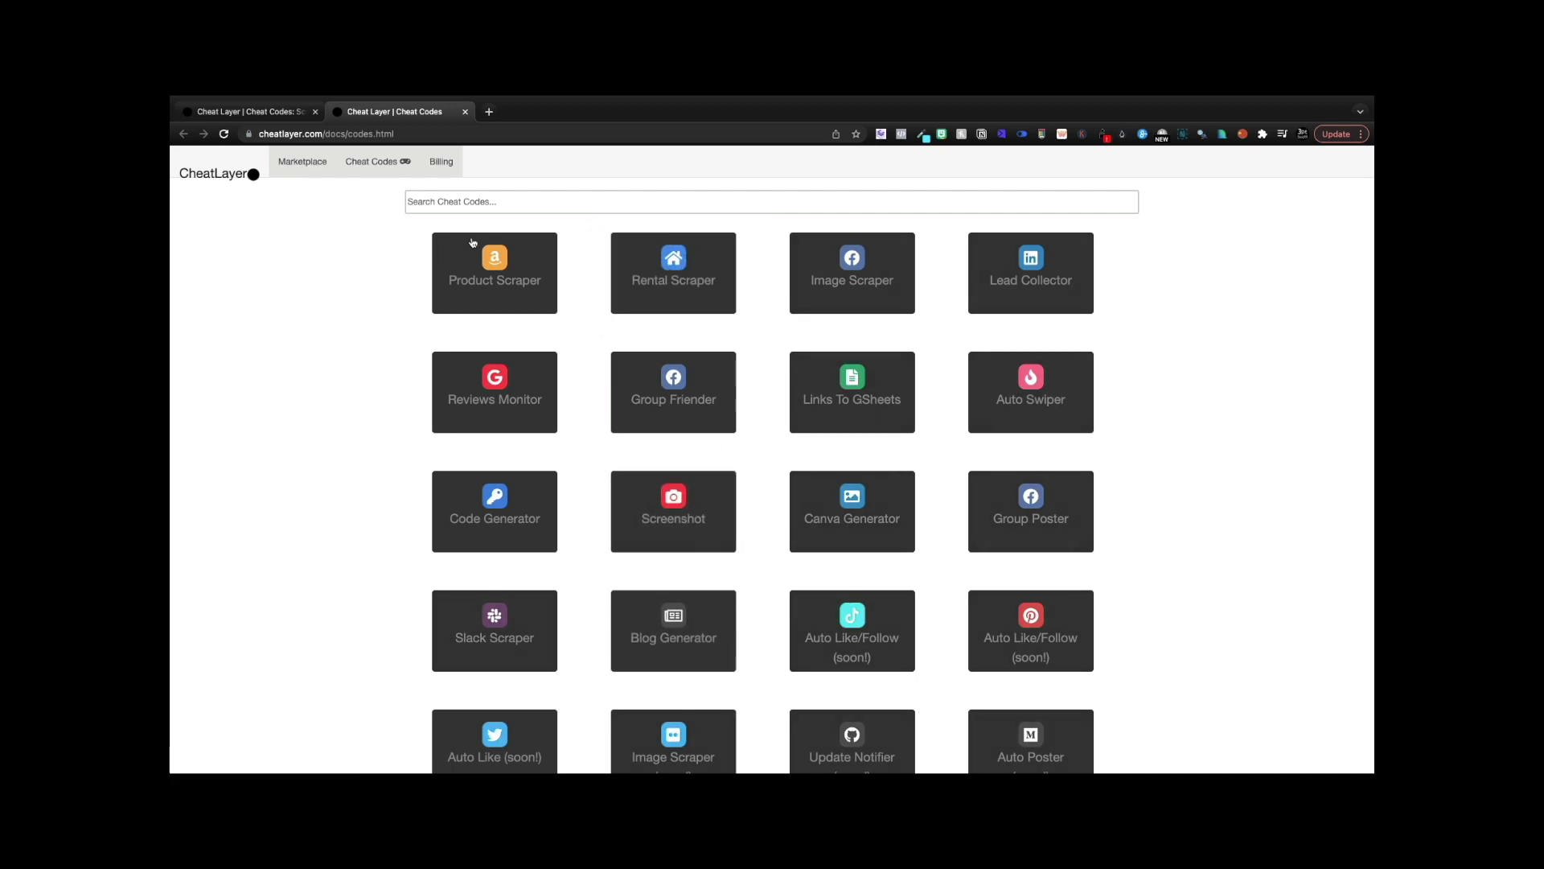
pyautogui.click(465, 111)
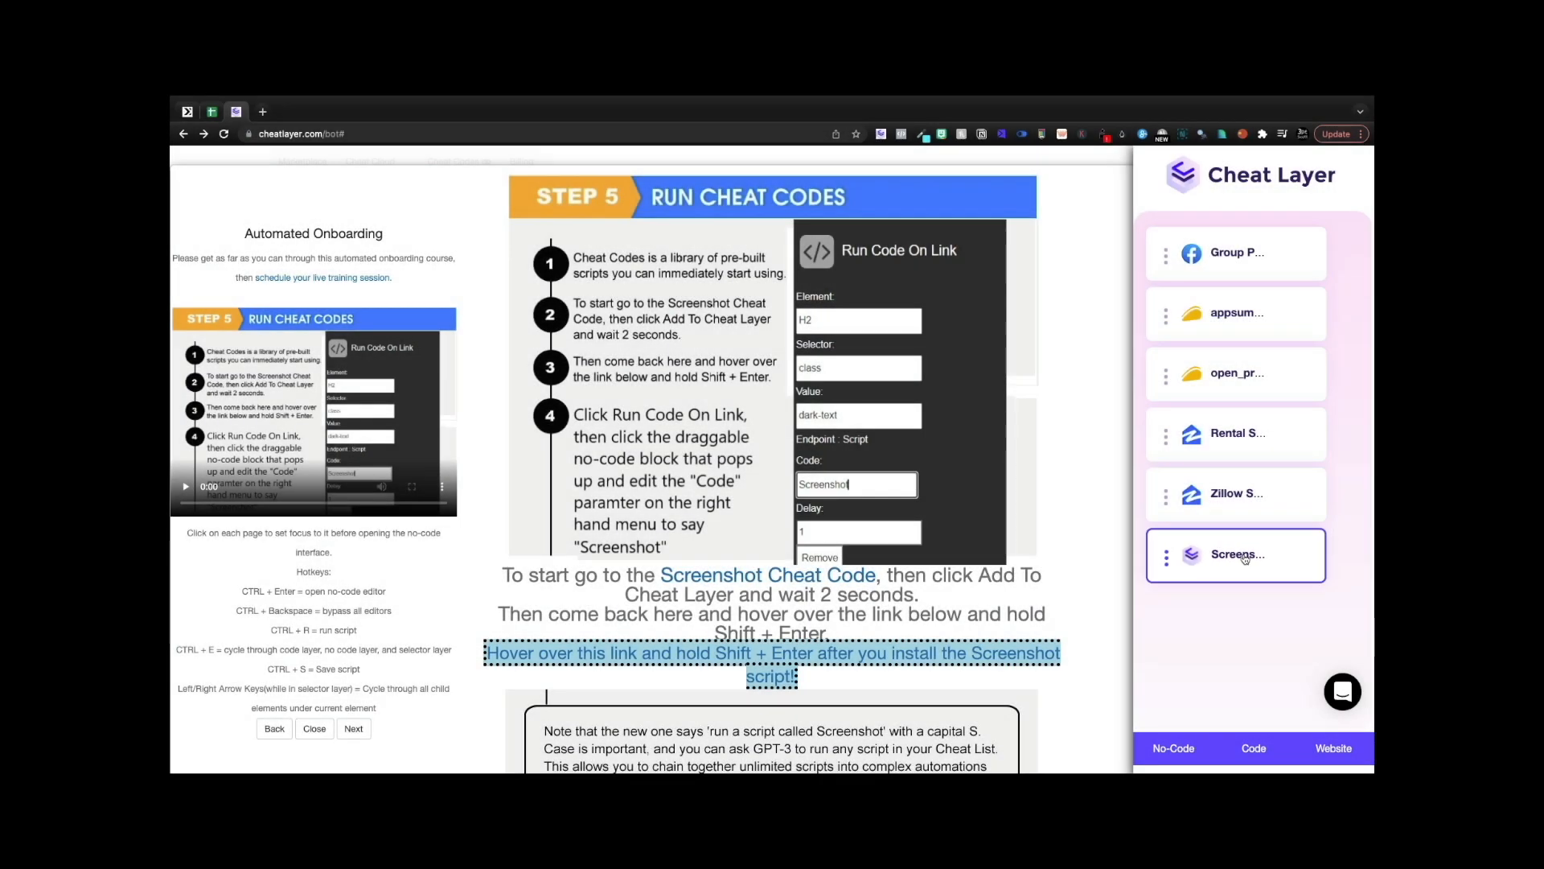
# - Add a Screenshot action for the onboarding link in the no-code editor and view it as code
pyautogui.moveTo(561, 666)
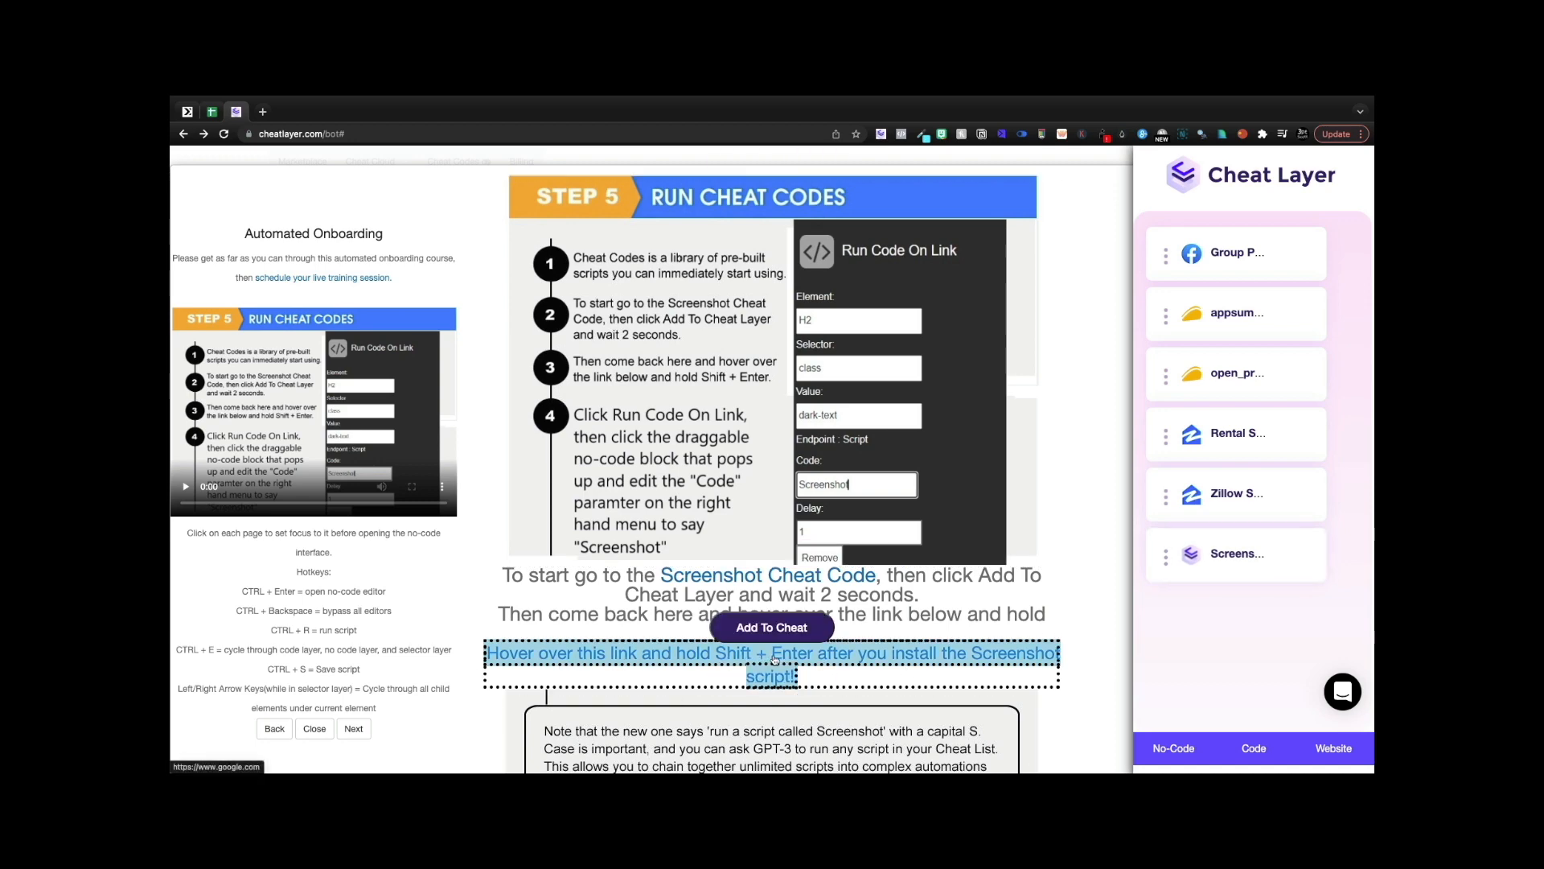
pyautogui.hotkey('shift', 'Return')
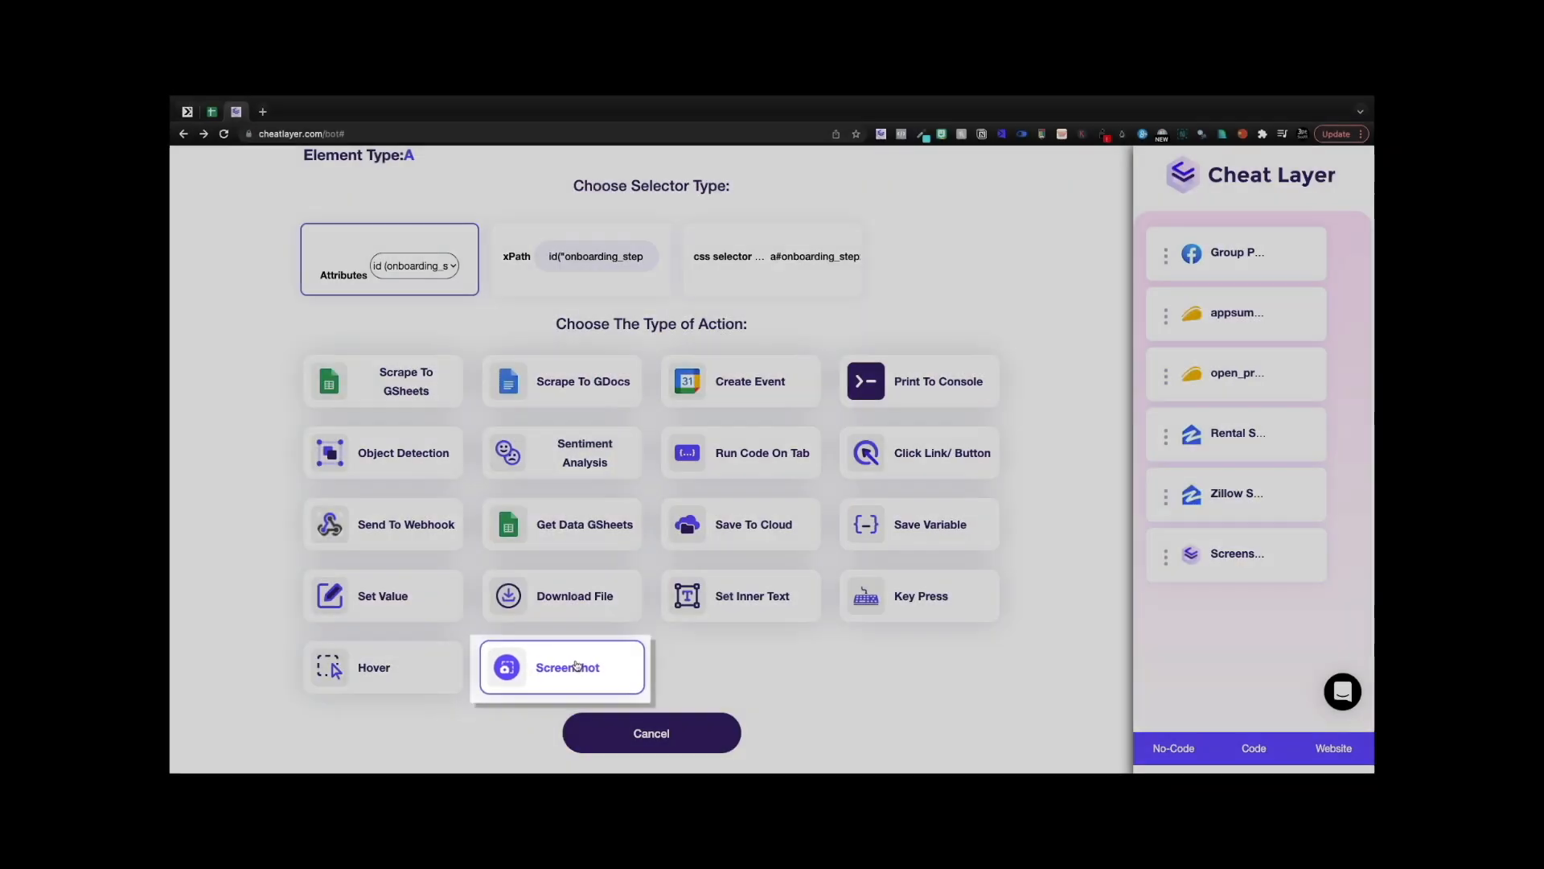
pyautogui.click(575, 665)
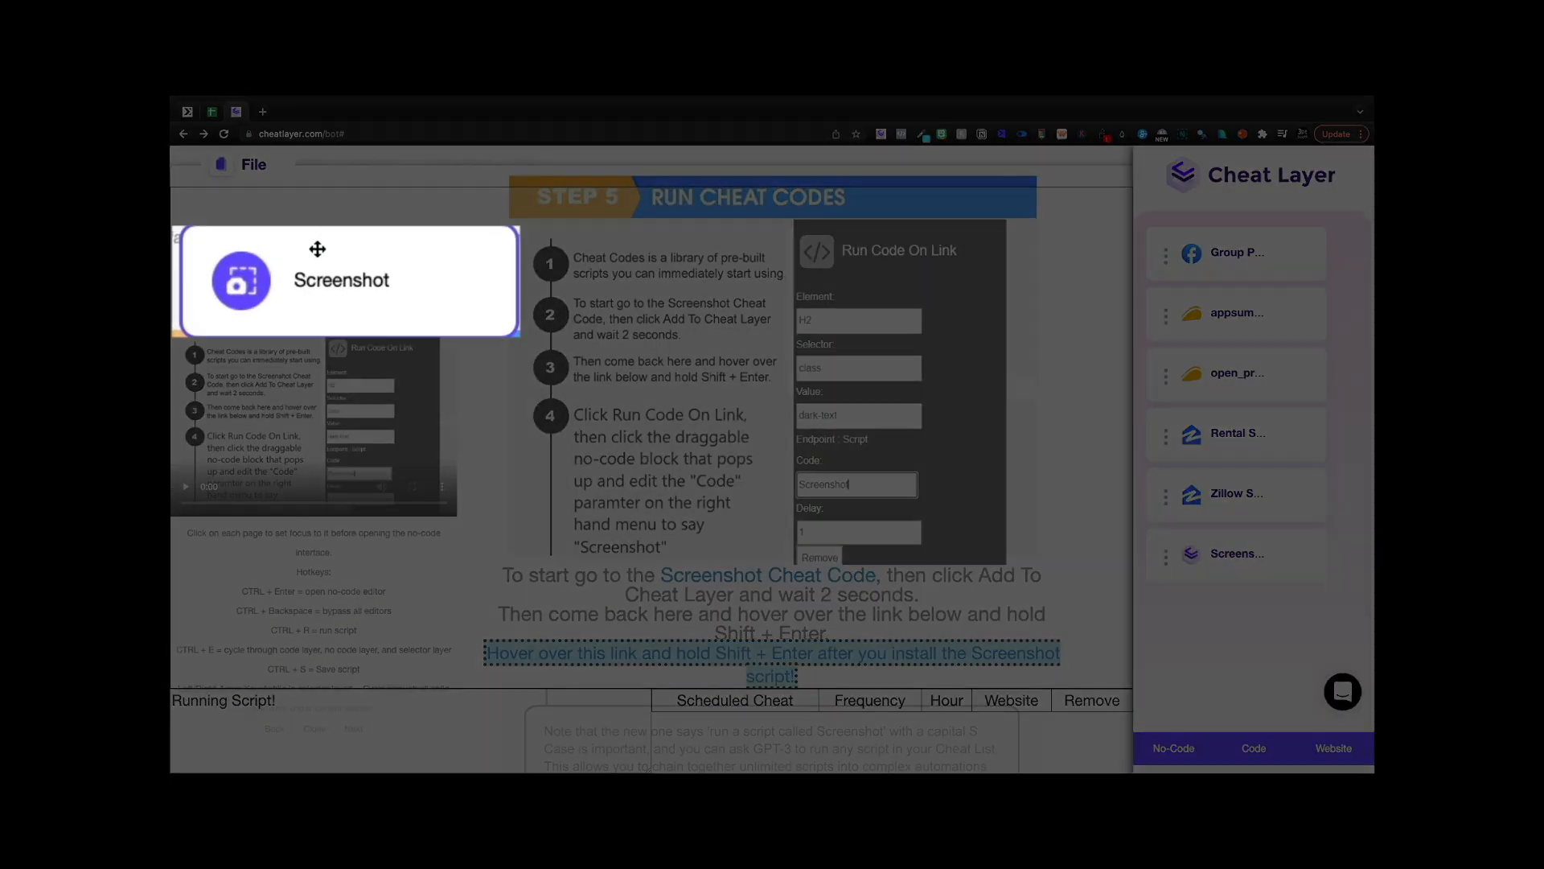
pyautogui.click(317, 250)
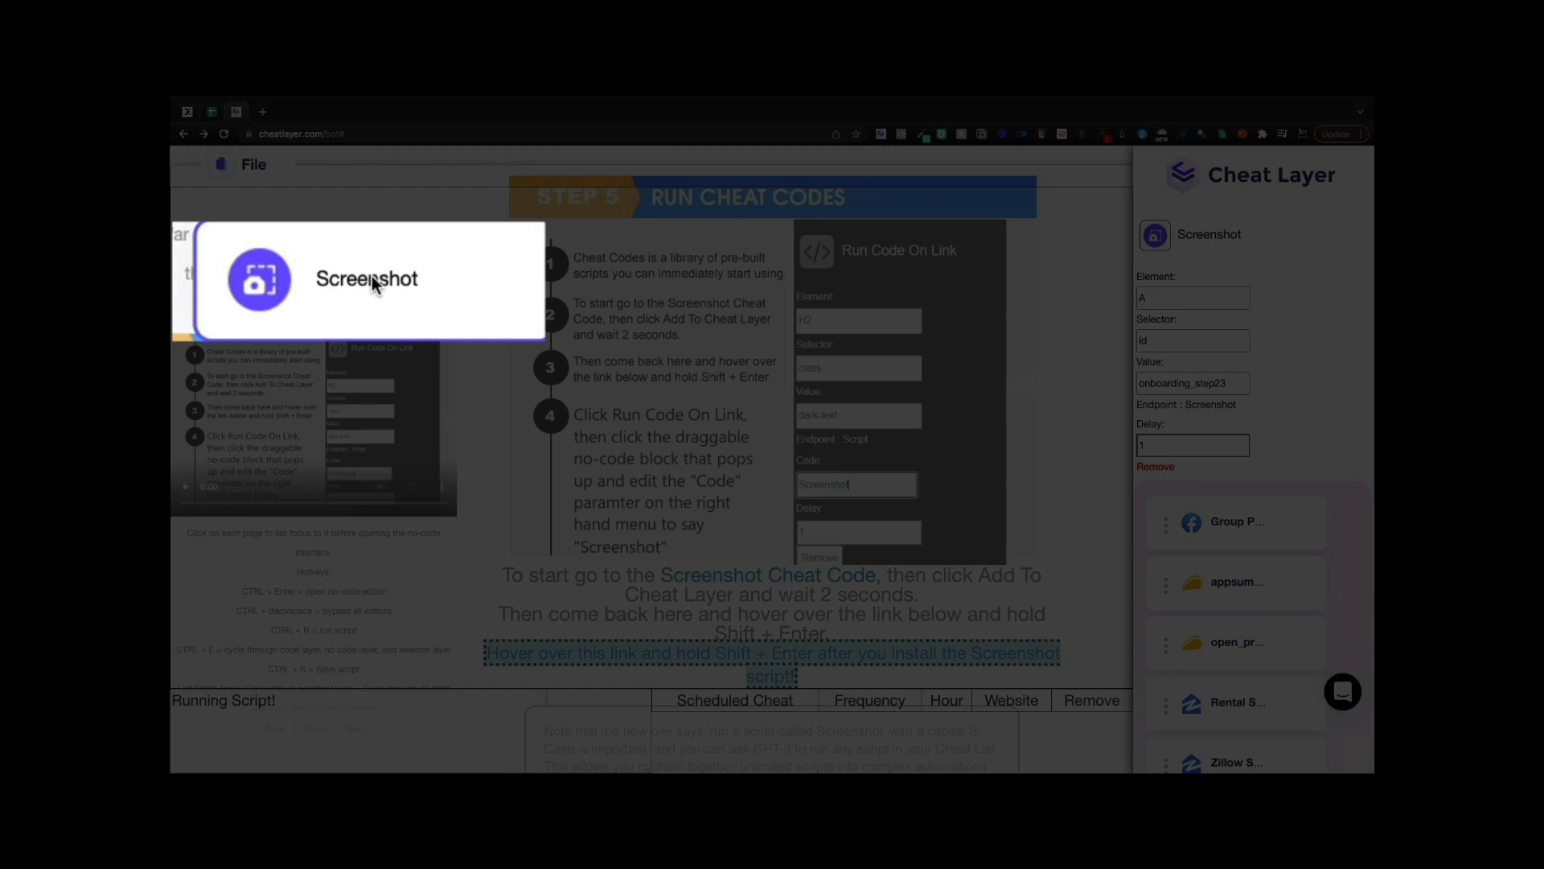
pyautogui.scroll(-4, 1182, 693)
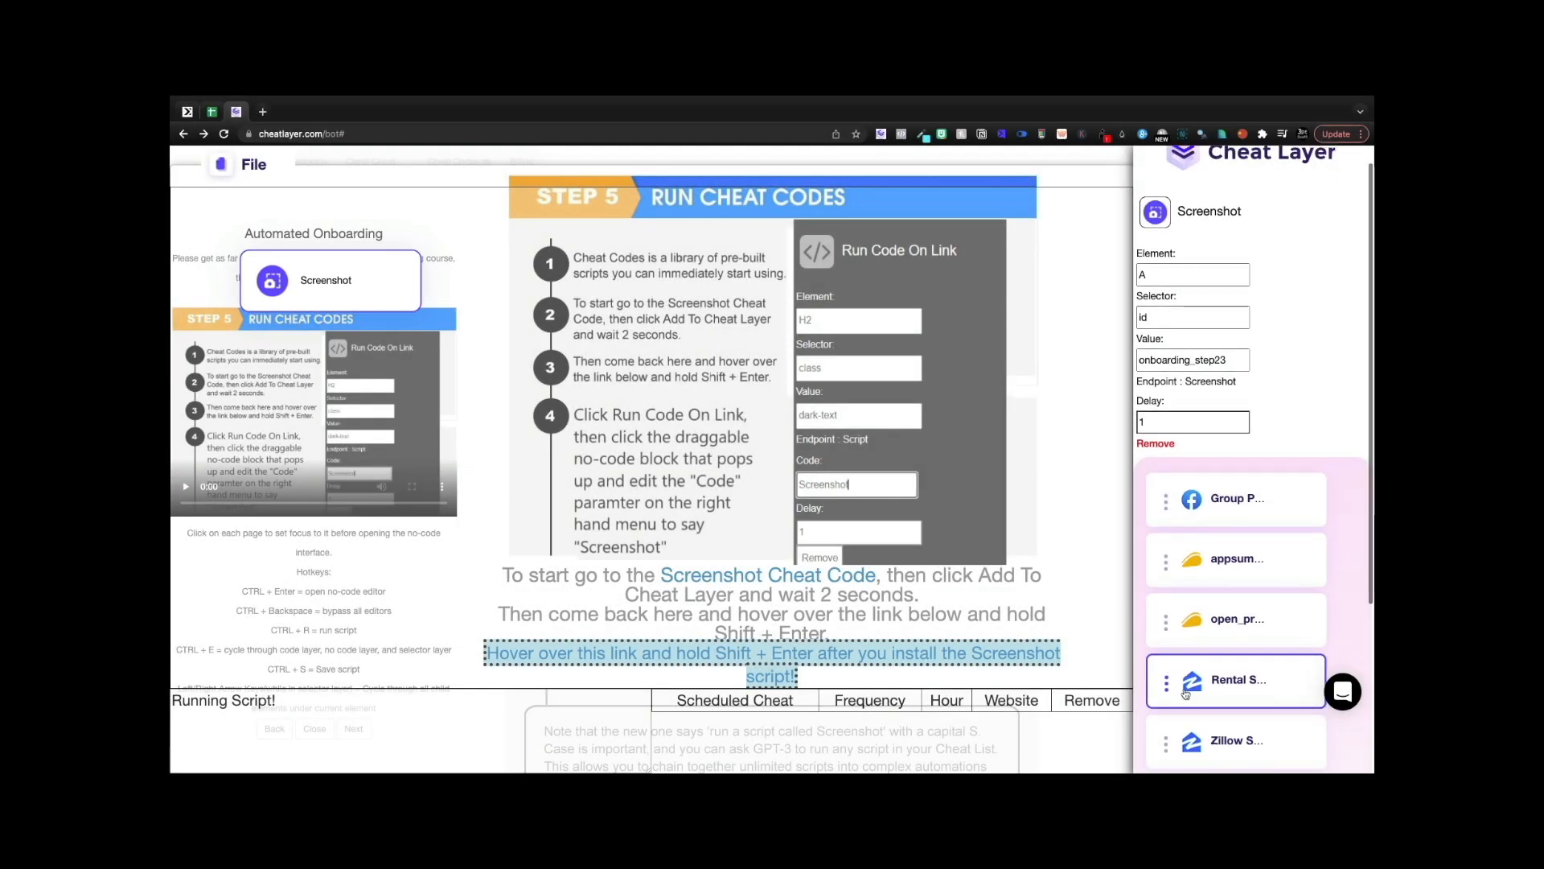
pyautogui.click(1250, 755)
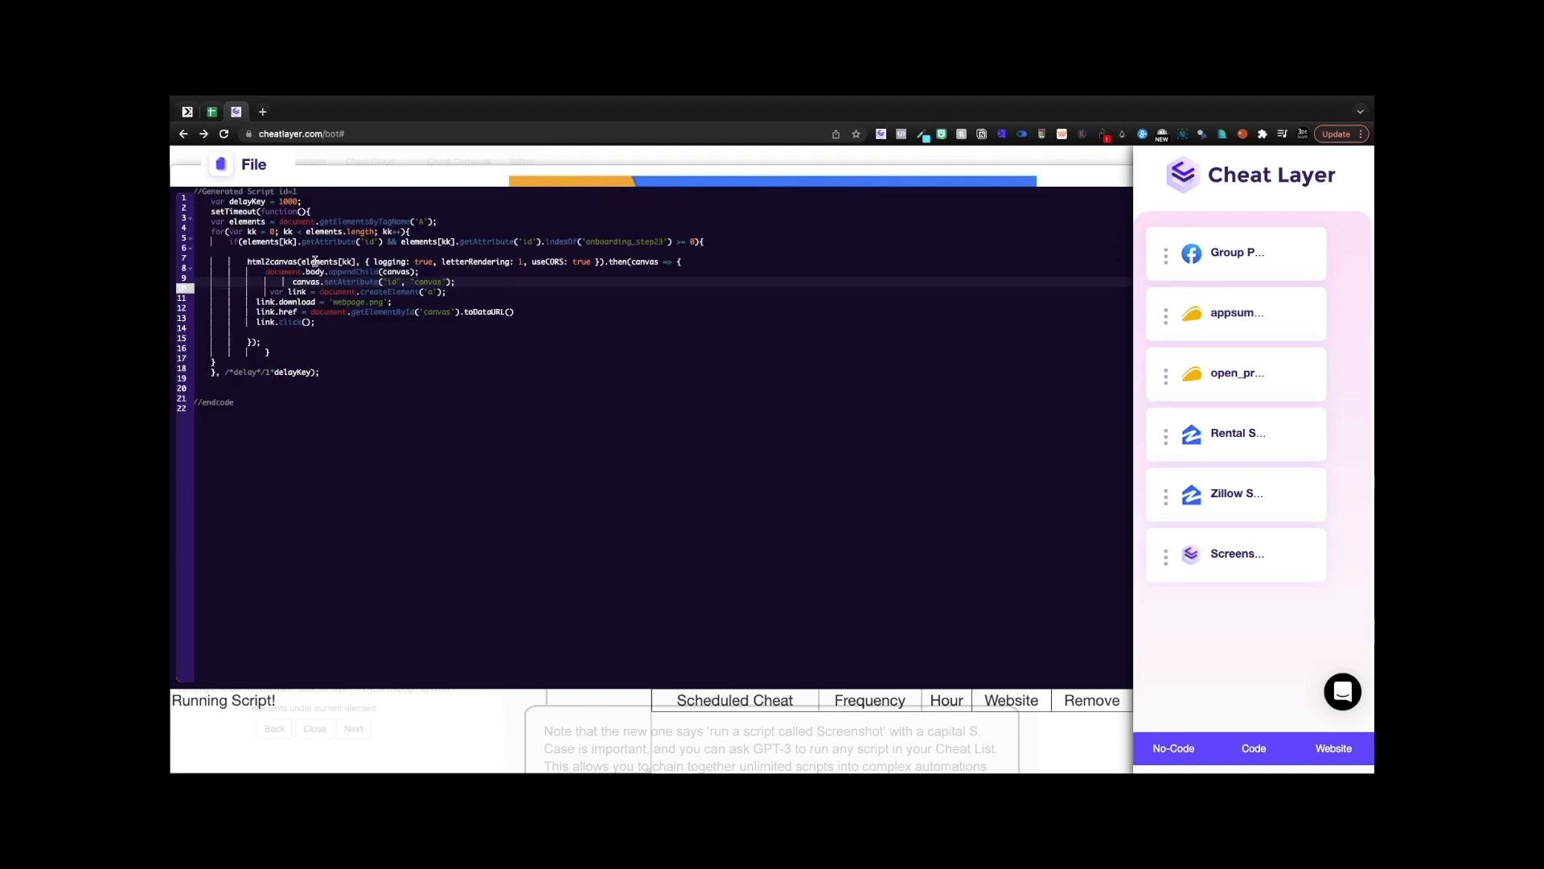
# - Run the Screenshot script to save webpage (4).png, then select all the code
pyautogui.click(226, 164)
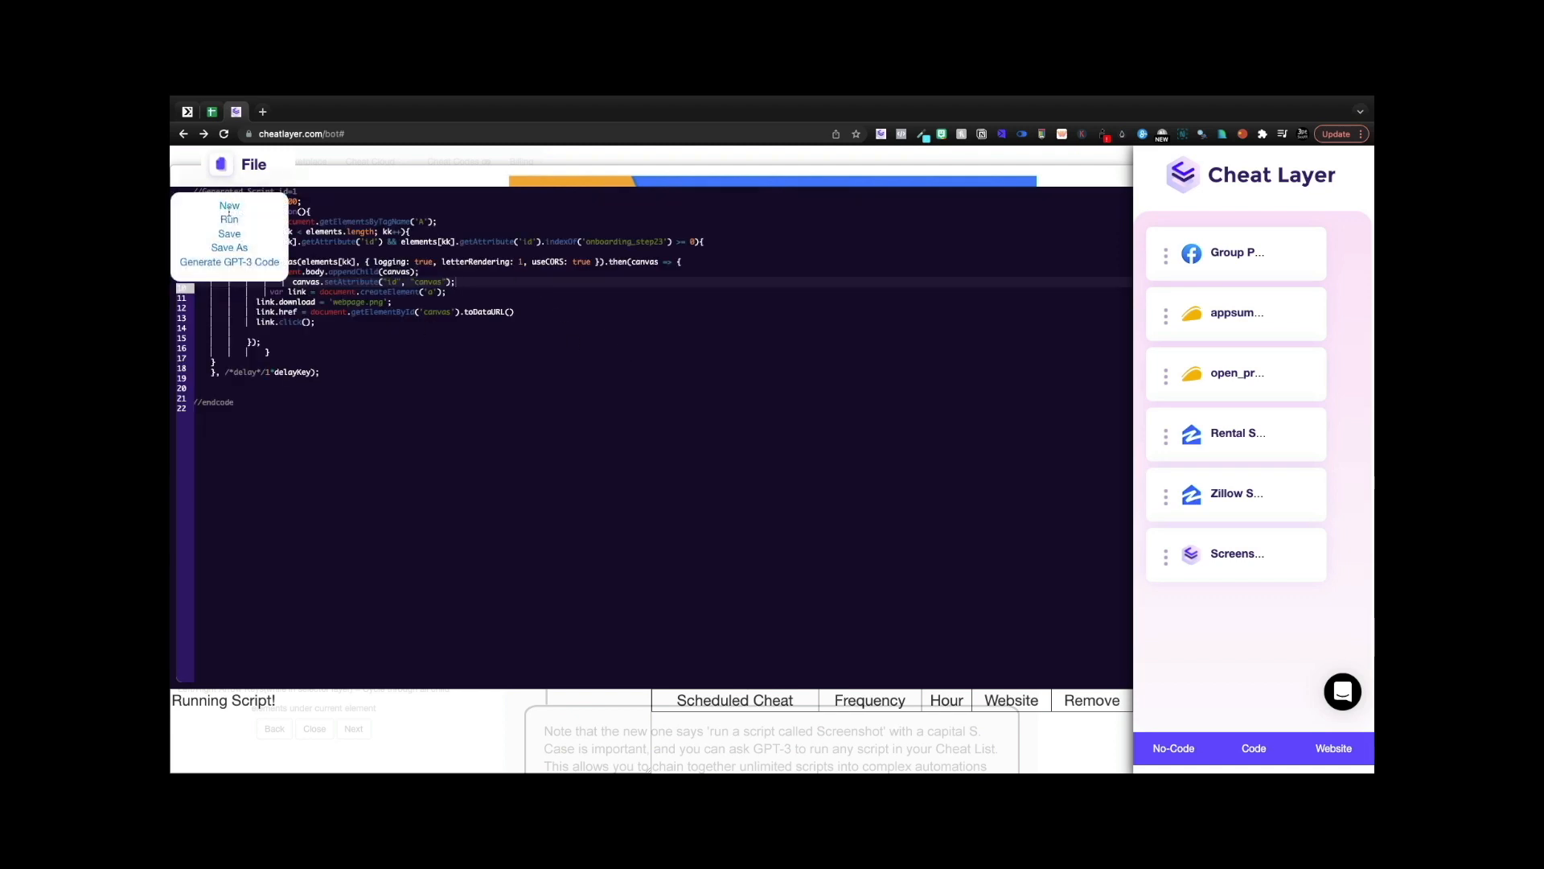
pyautogui.click(229, 218)
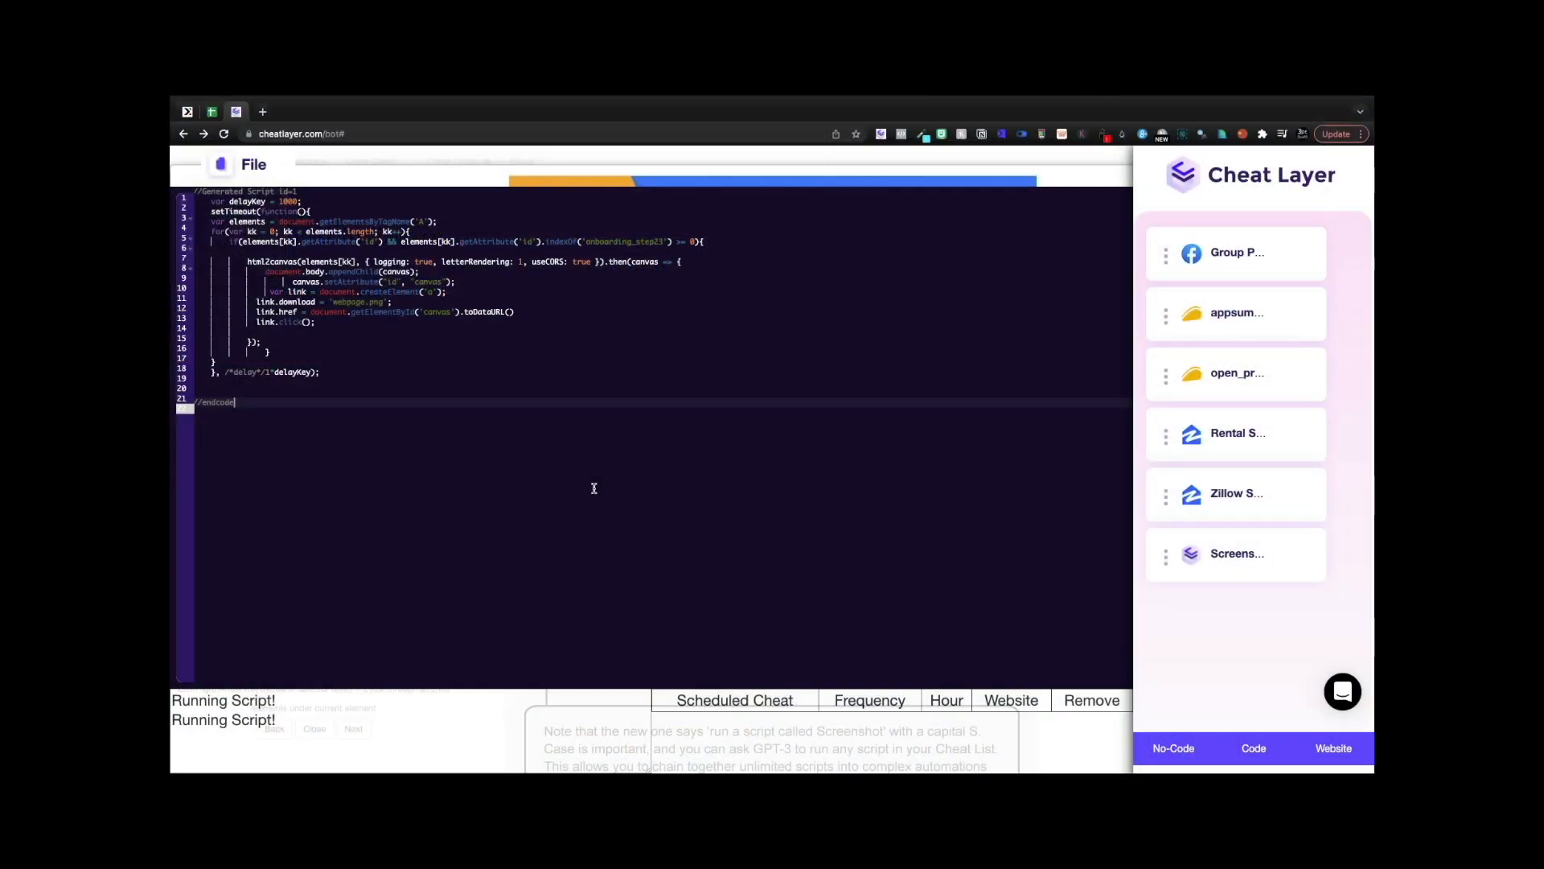
pyautogui.press('super+a')
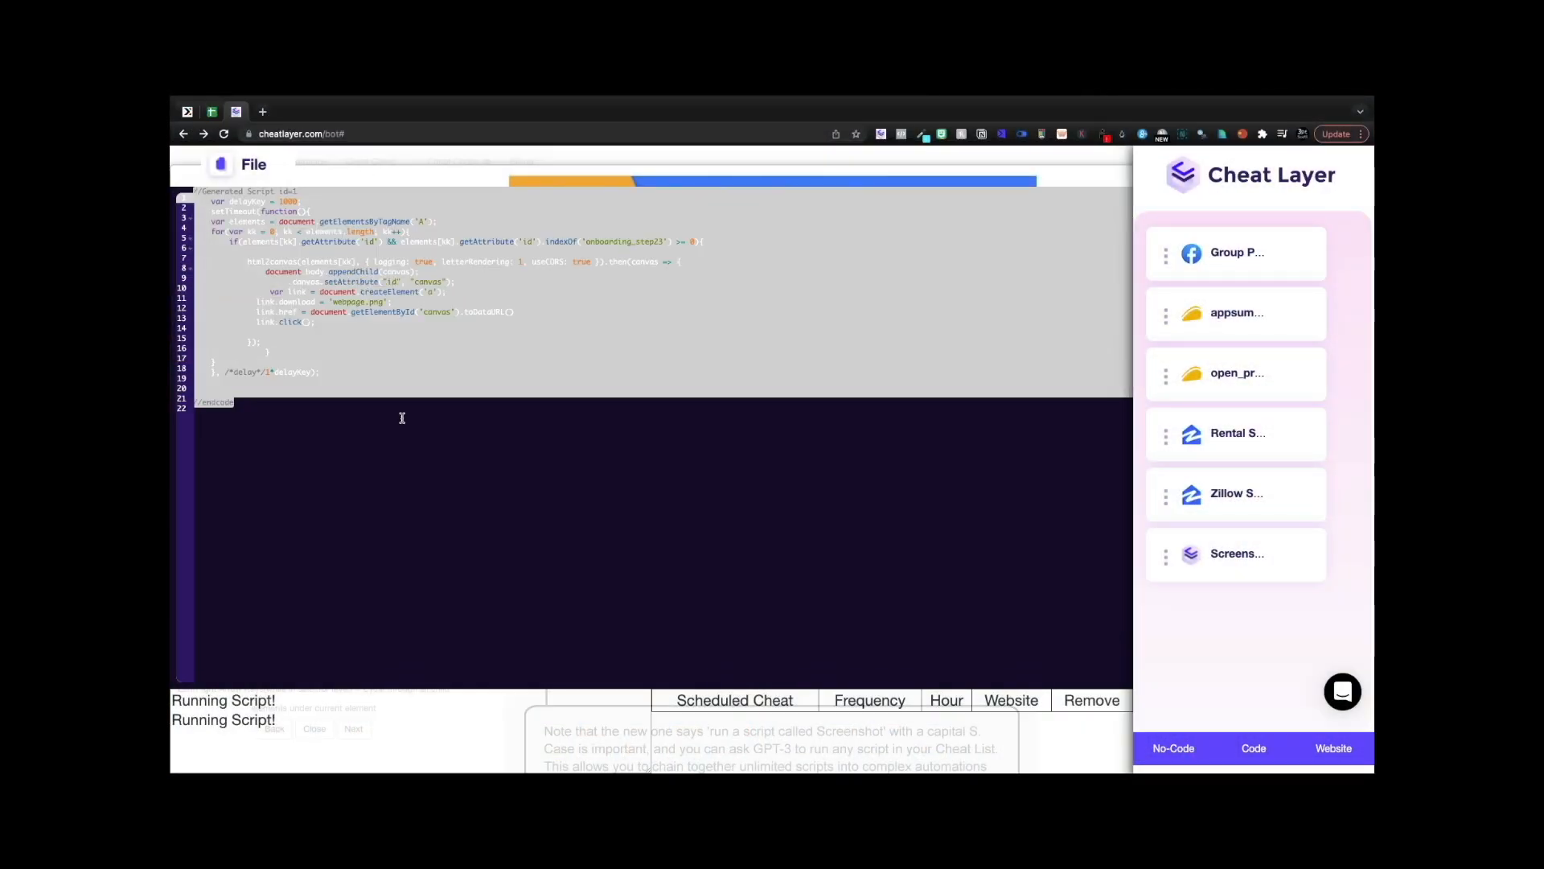
# - Replace the code with GPT-3 code generated from 'run a script called Screenshot on google'
pyautogui.press('BackSpace')
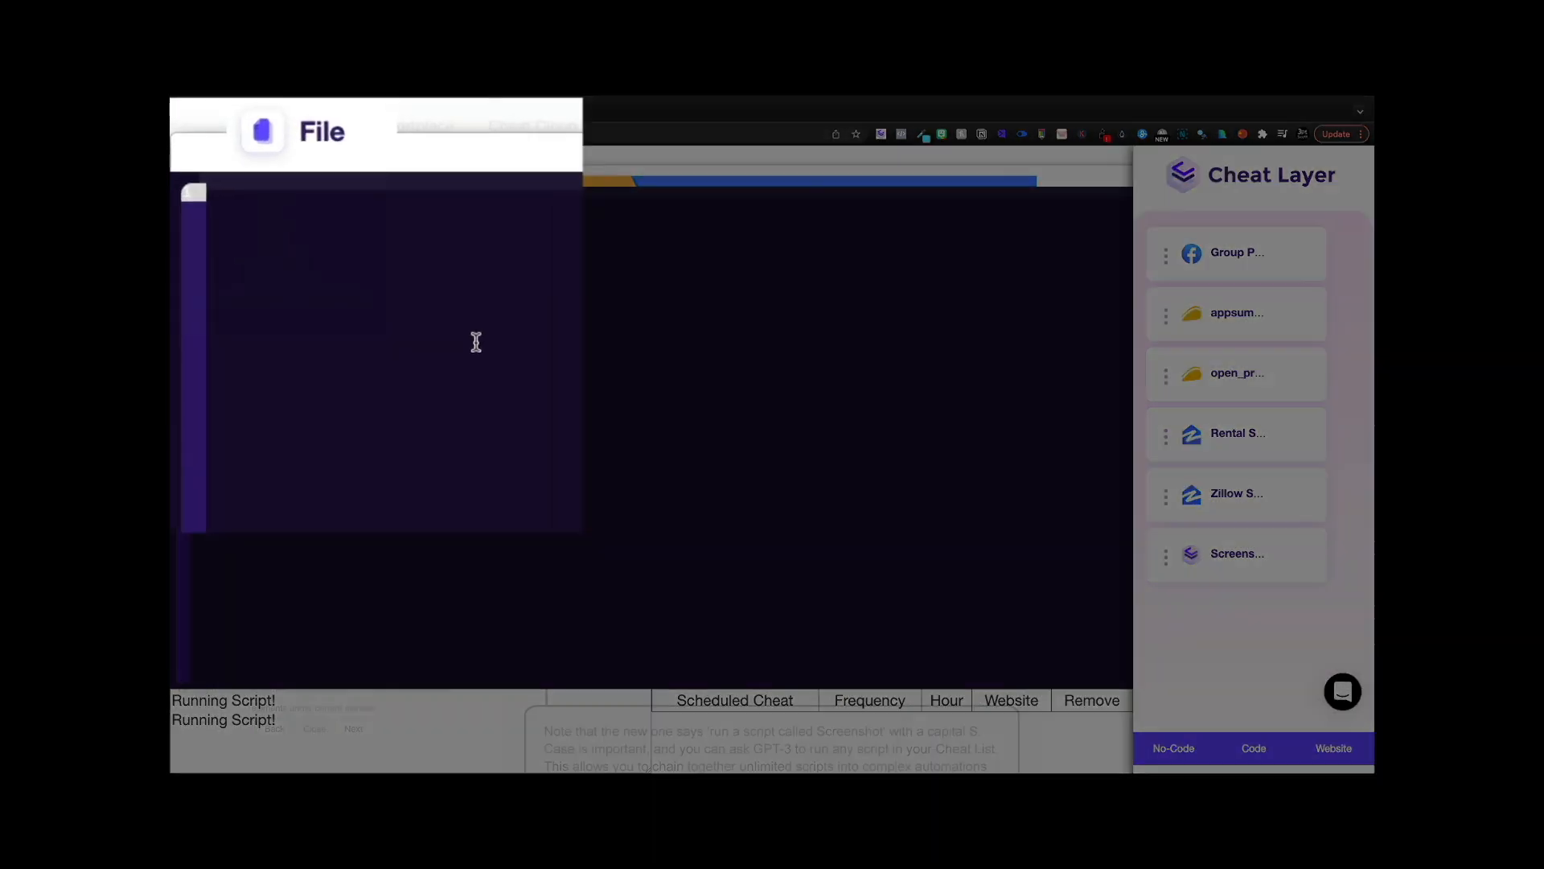
pyautogui.click(220, 163)
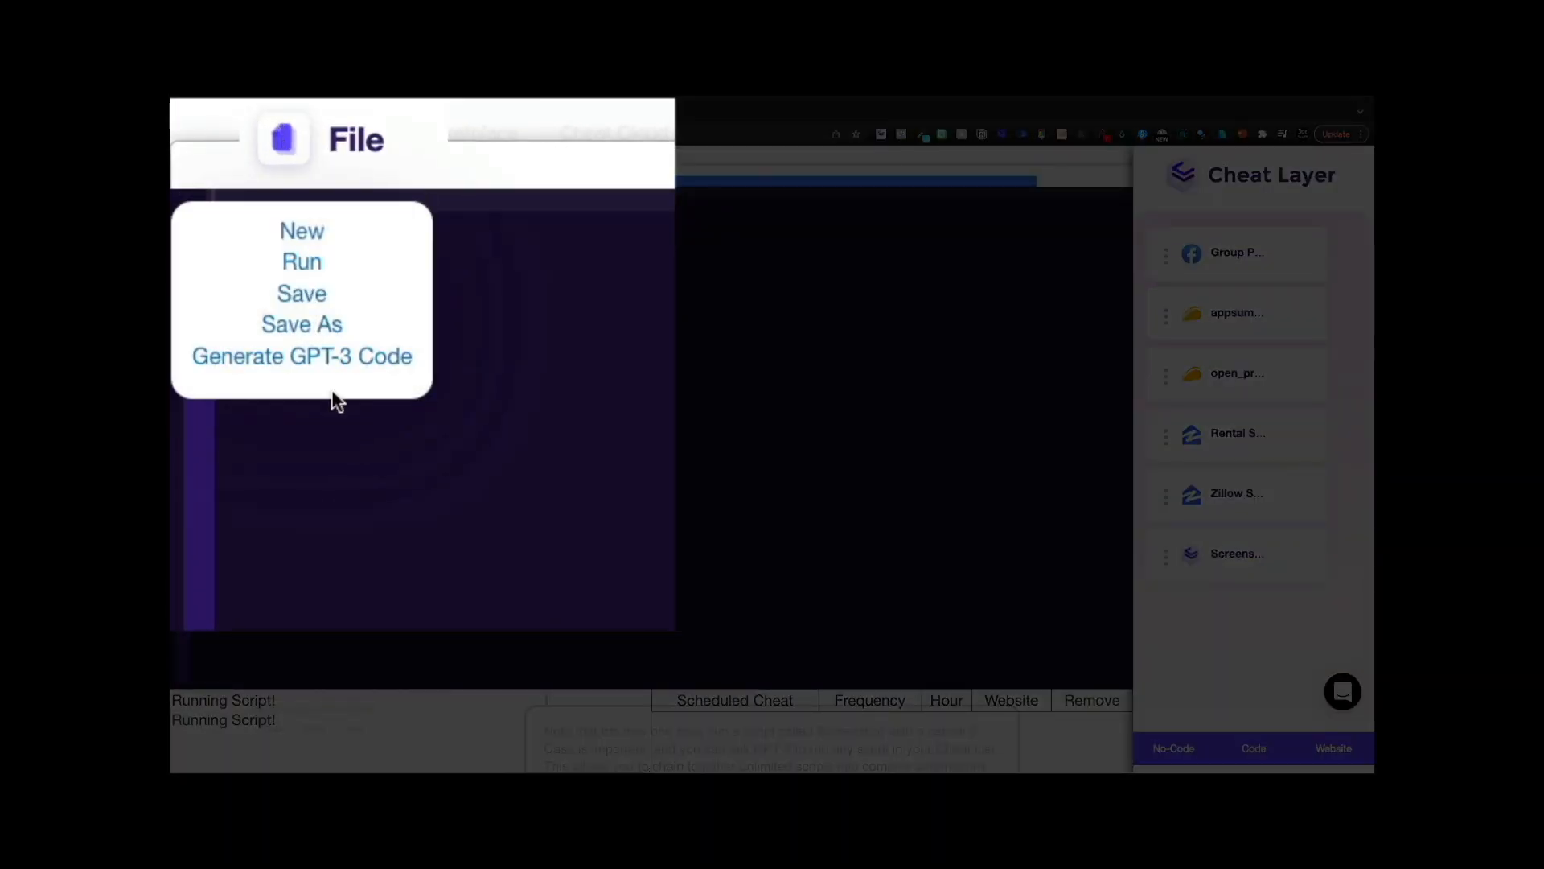
pyautogui.click(266, 264)
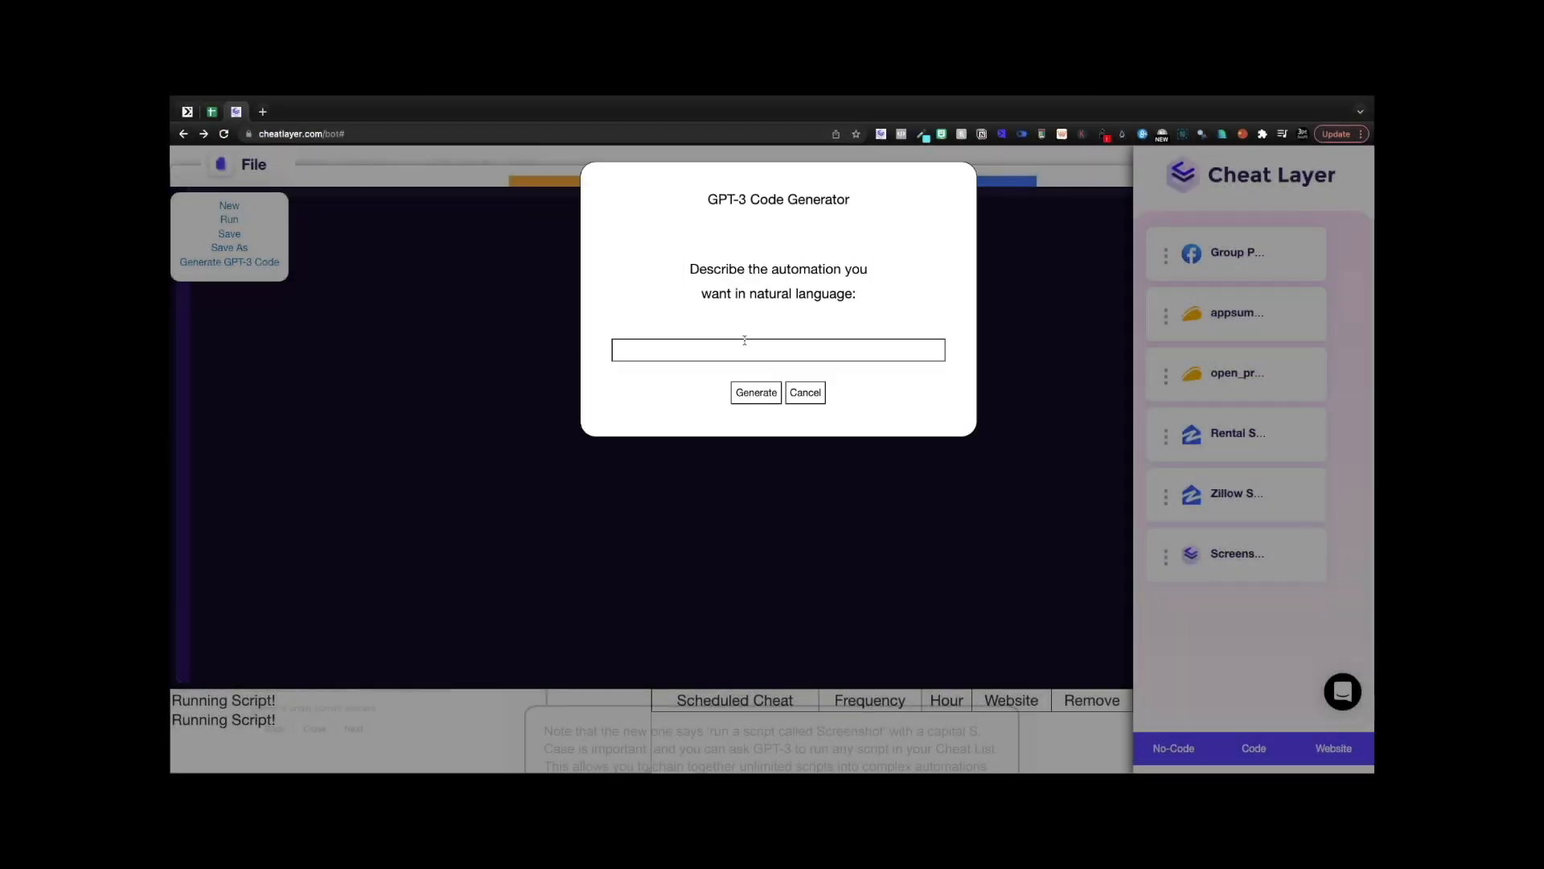
pyautogui.click(745, 341)
pyautogui.write('run a script called')
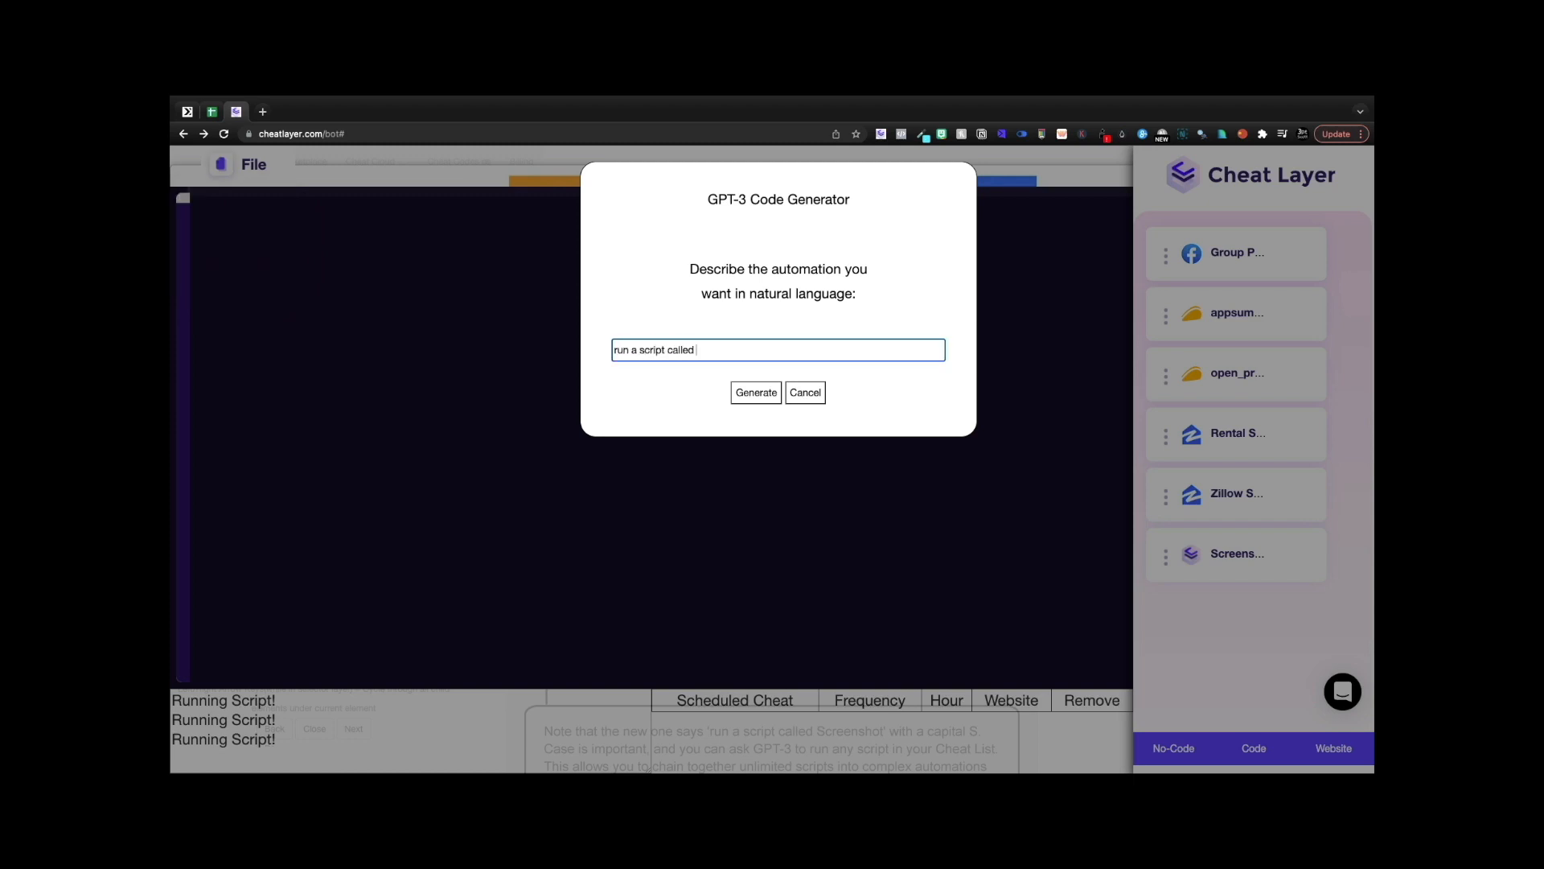
pyautogui.write(' Screenshot on google.com')
pyautogui.click(744, 397)
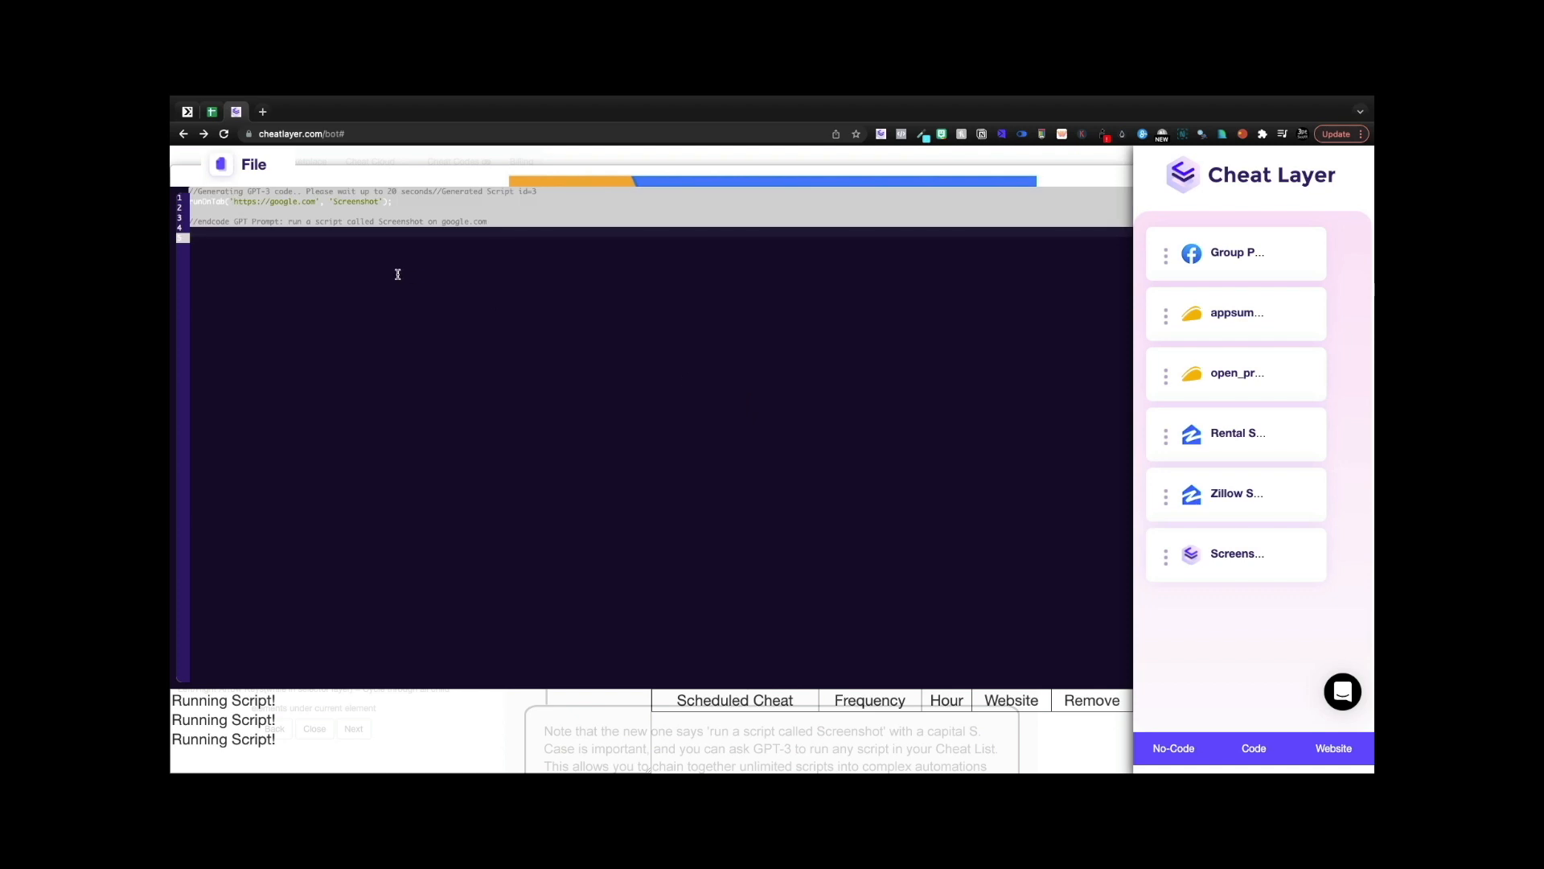
# - Run the generated script, view the saved webpage (5).png, and return to onboarding
pyautogui.click(219, 166)
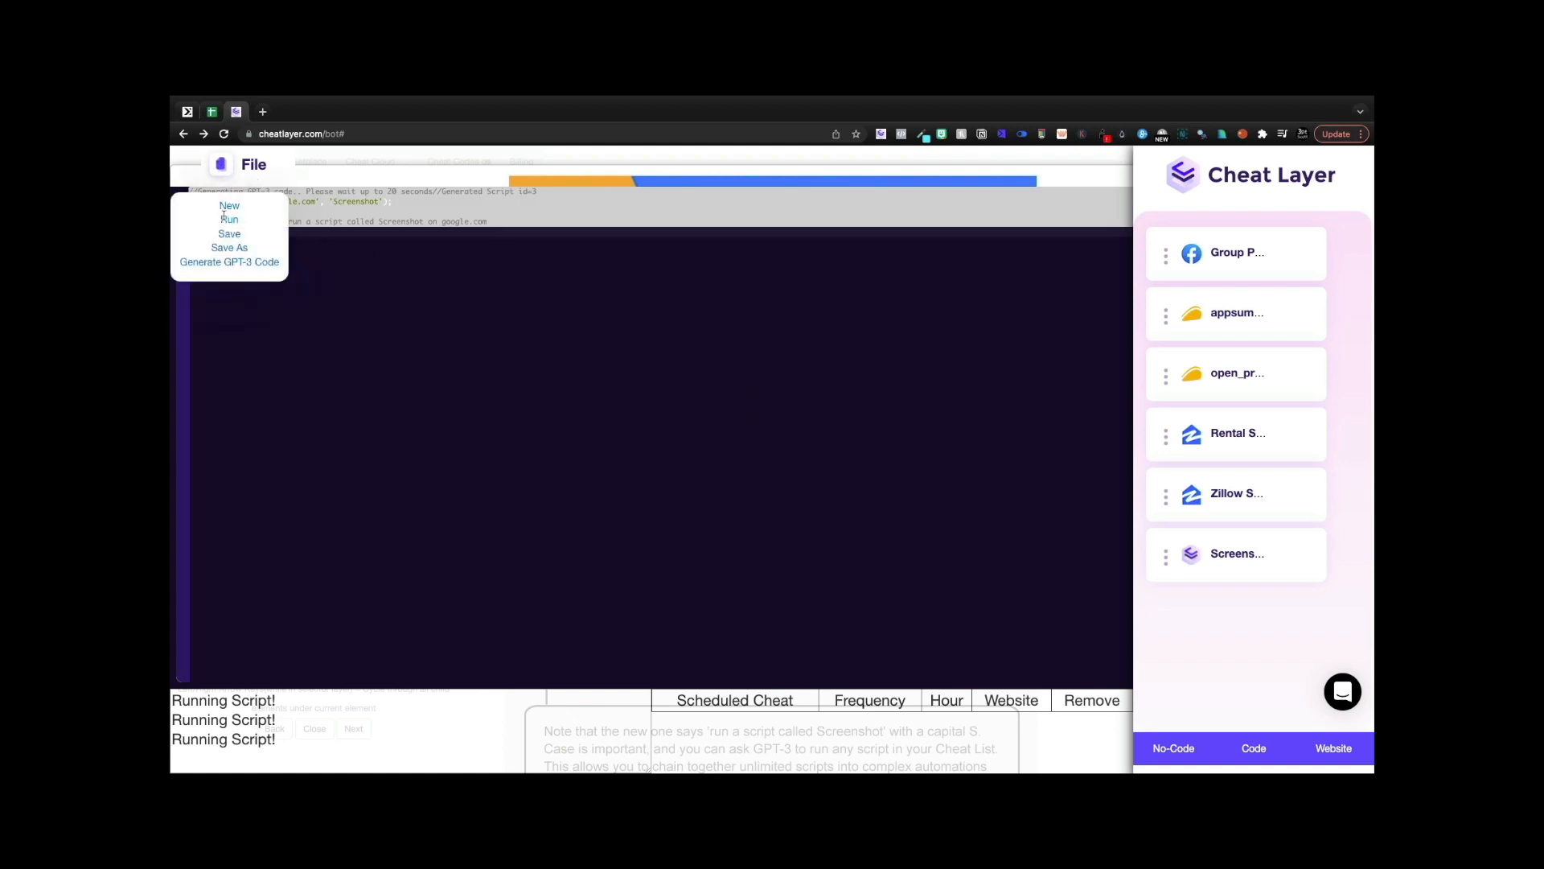
pyautogui.click(228, 218)
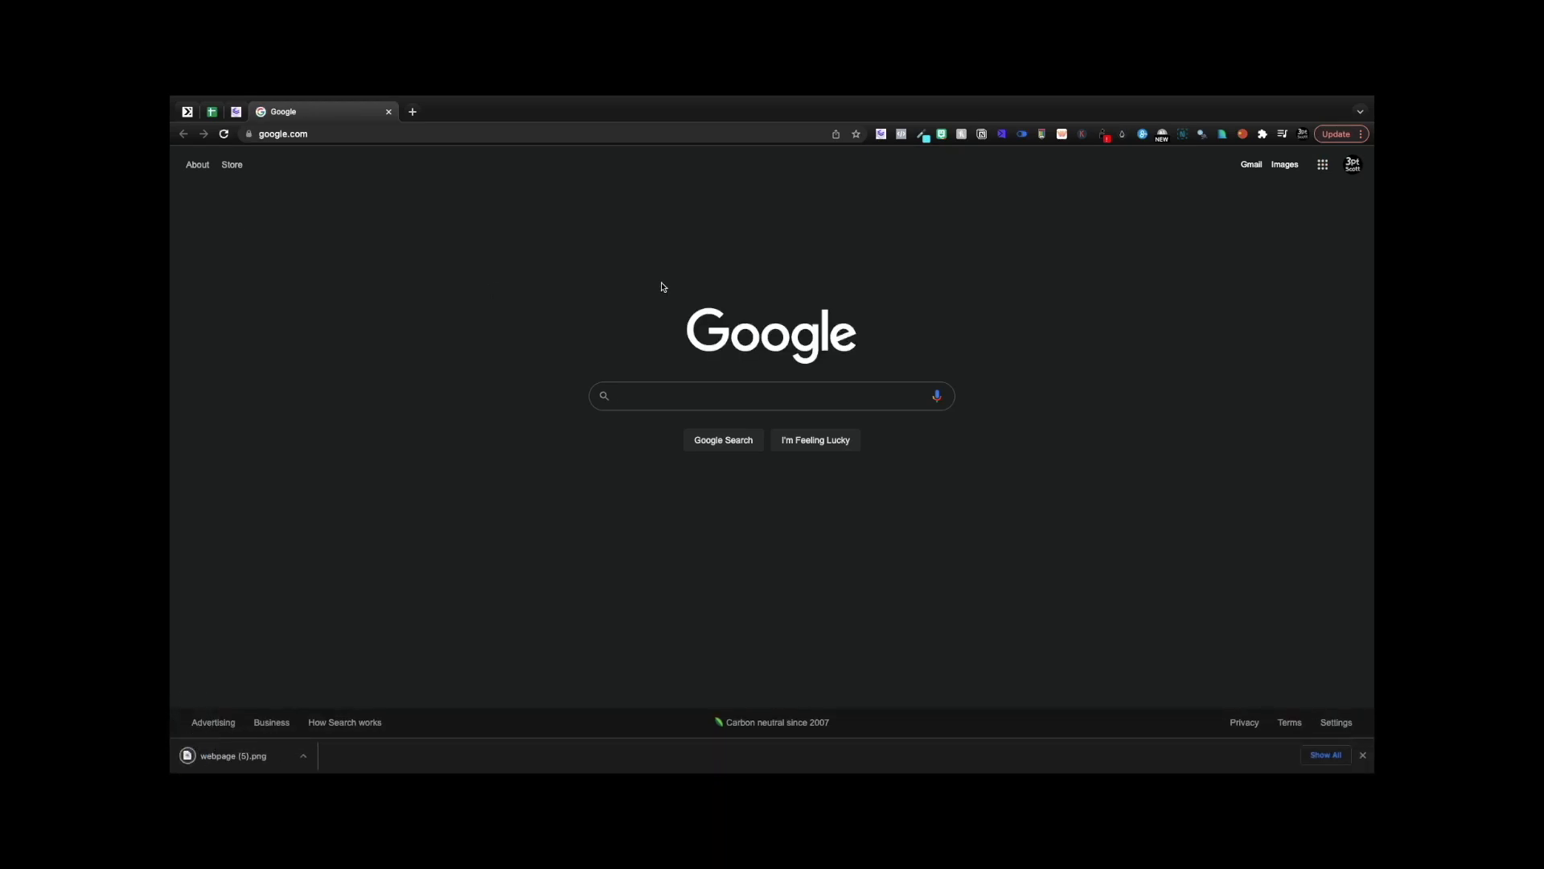
pyautogui.click(201, 756)
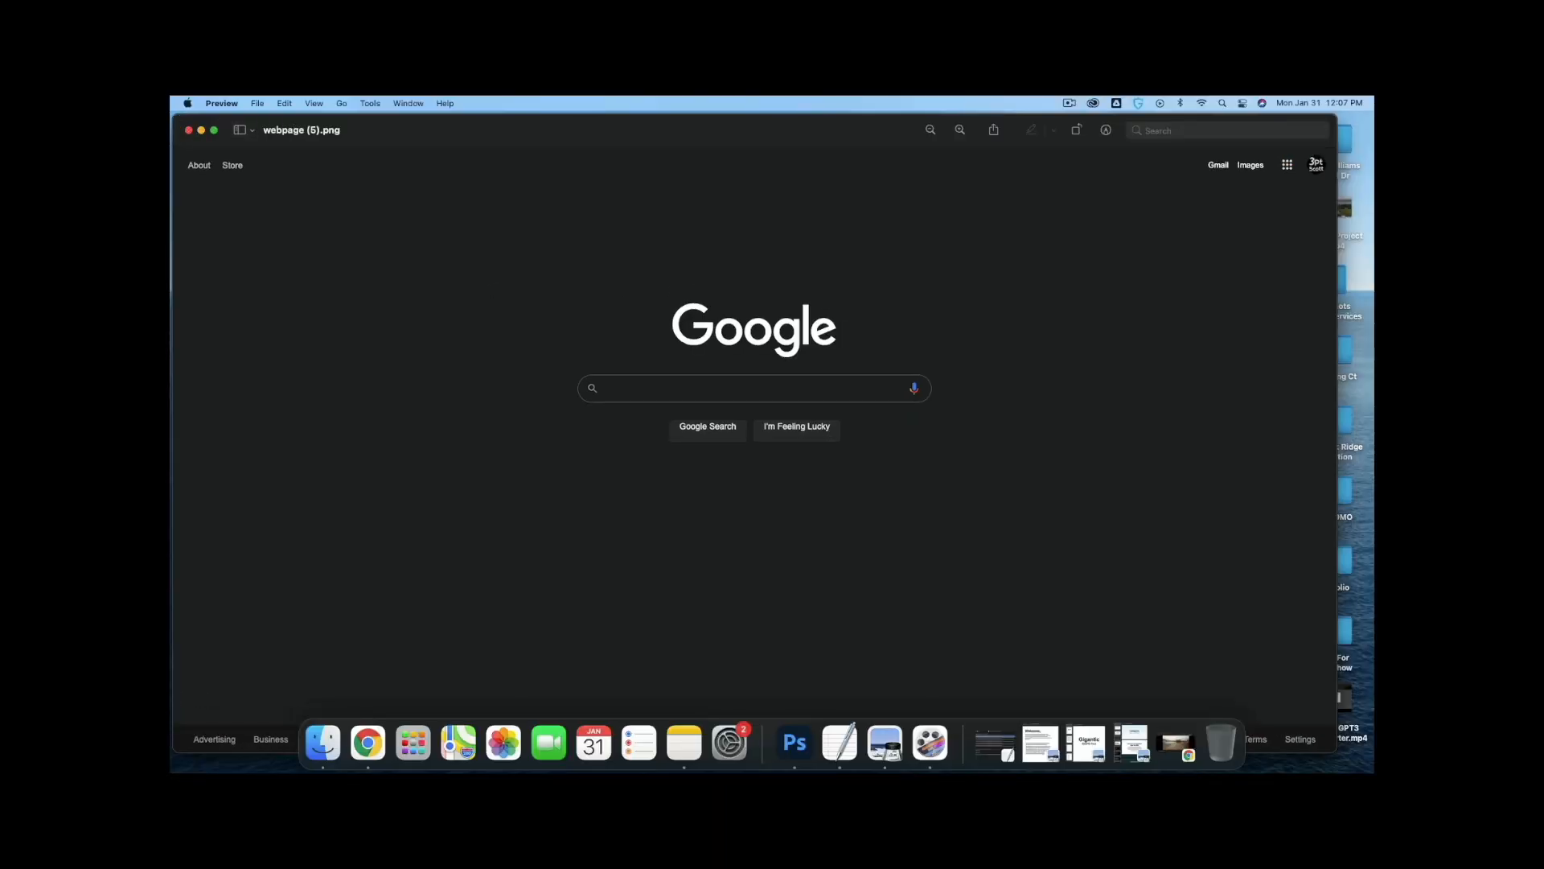
pyautogui.click(188, 130)
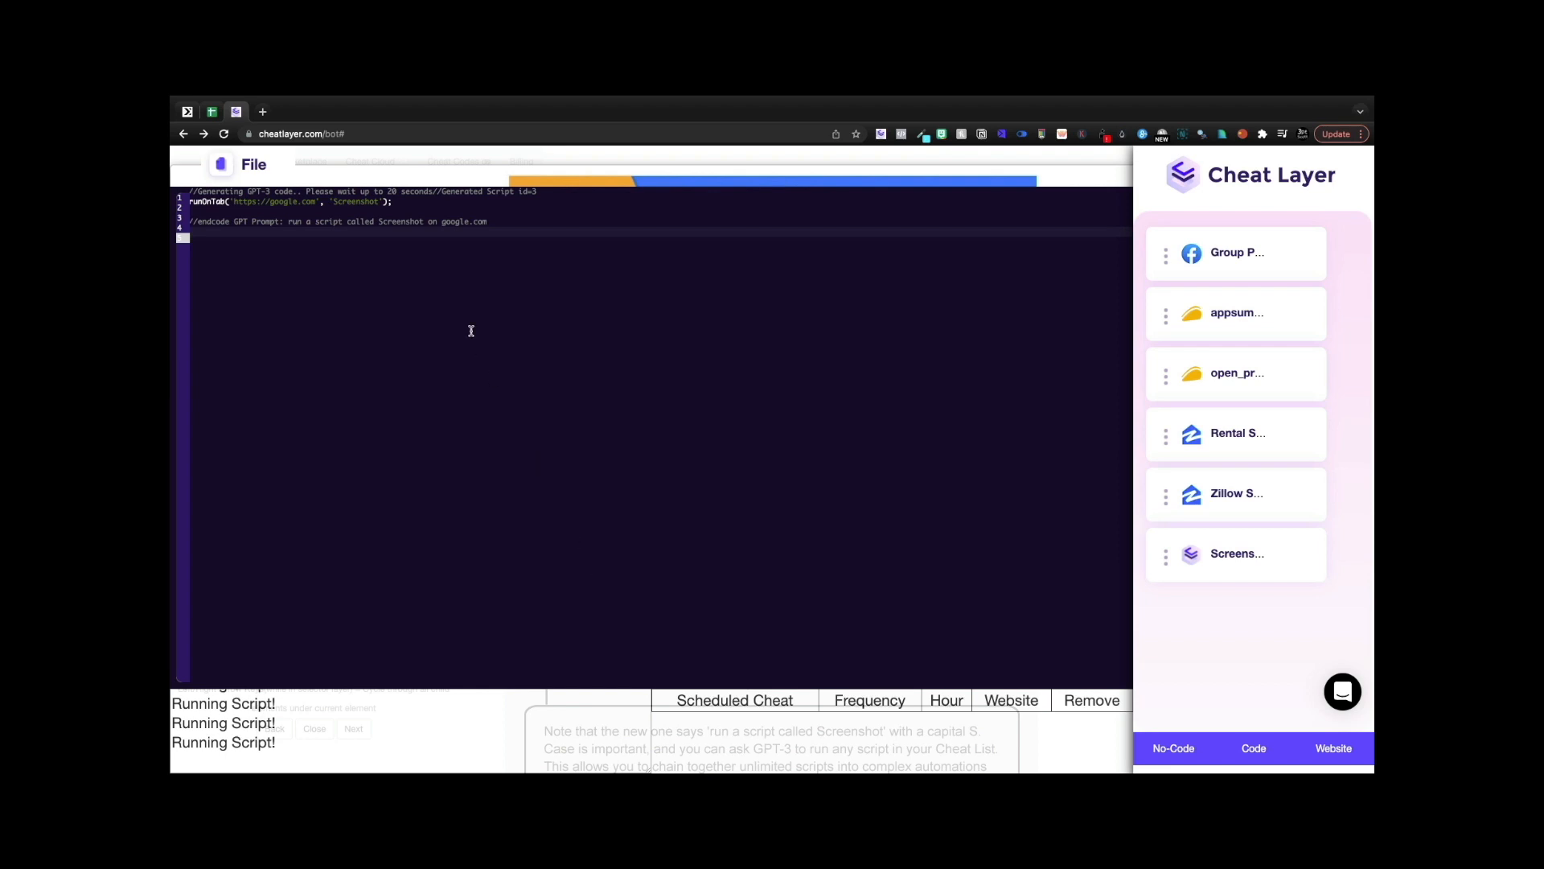
pyautogui.hotkey('ctrl', 'e')
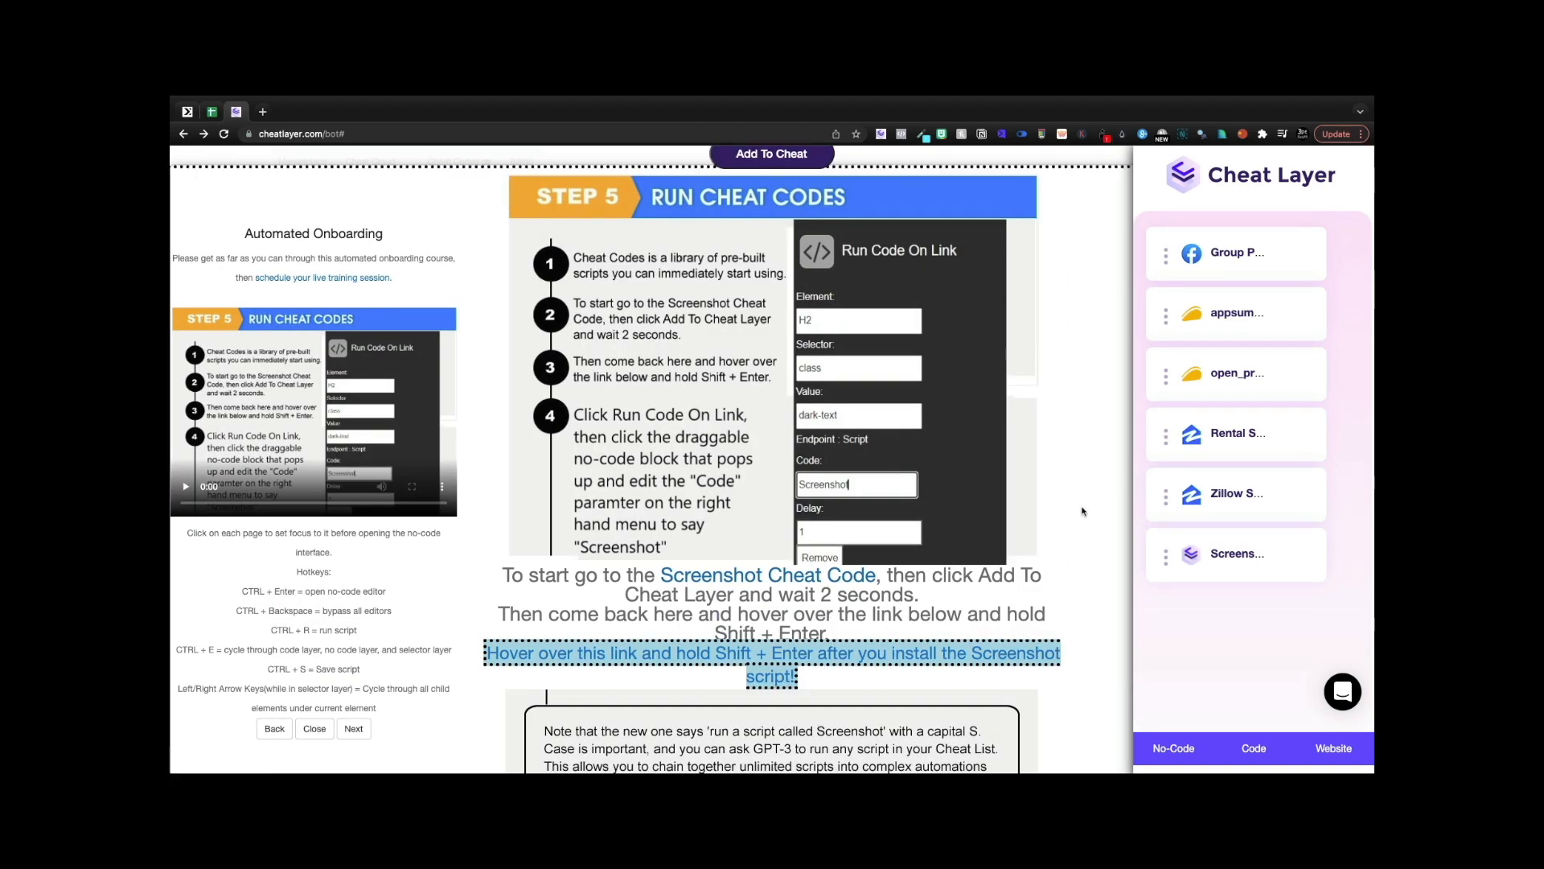
# - Find the Group Poster card on onboarding step 6 and run it from its menu
pyautogui.scroll(-2, 1082, 511)
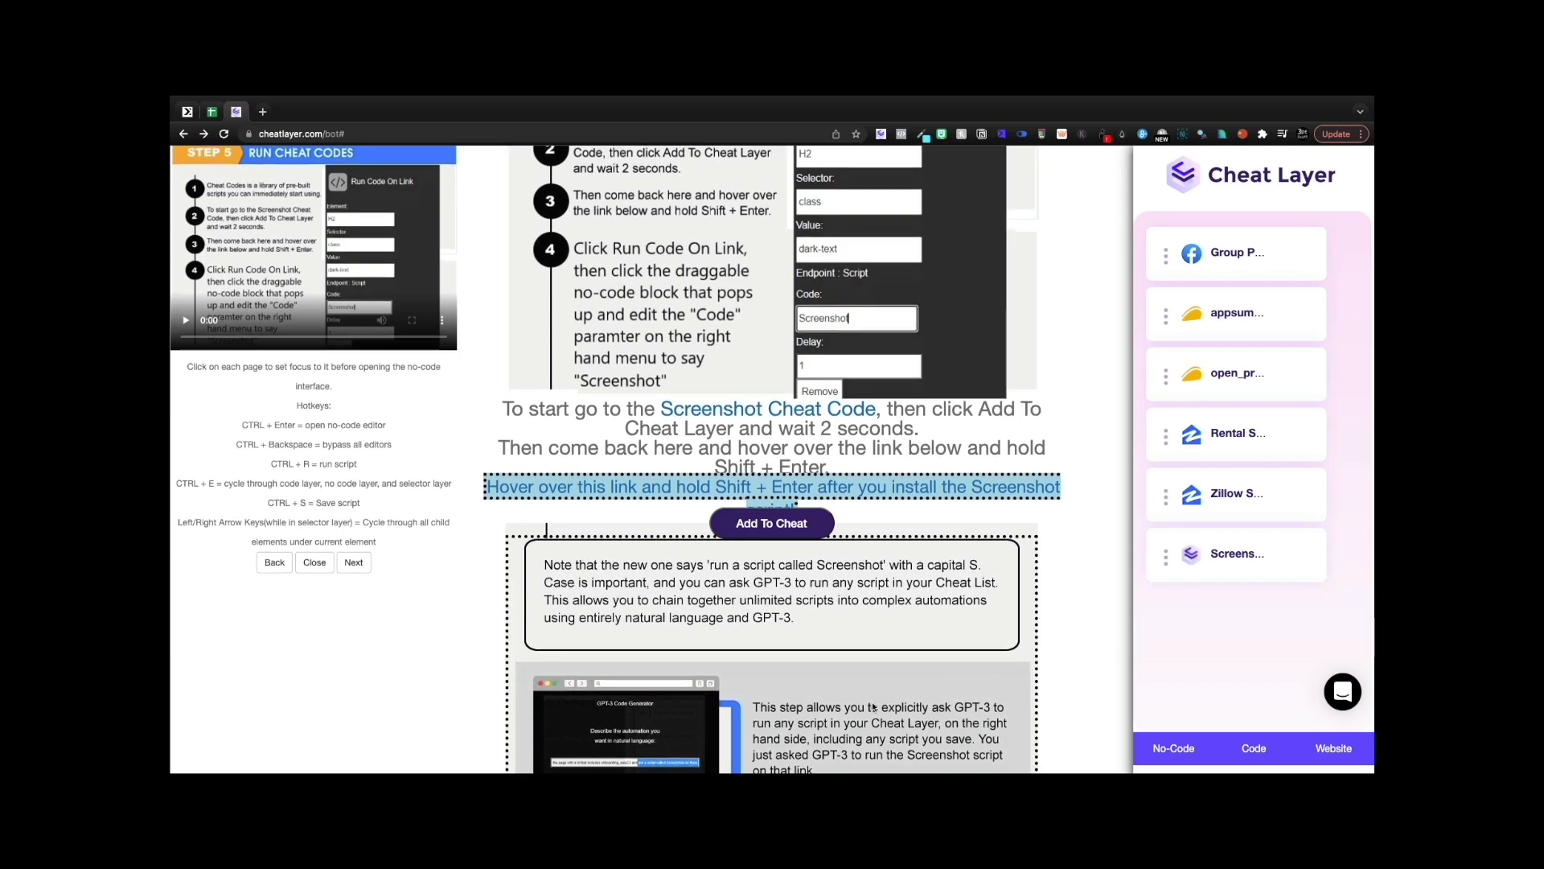
pyautogui.scroll(-1, 889, 715)
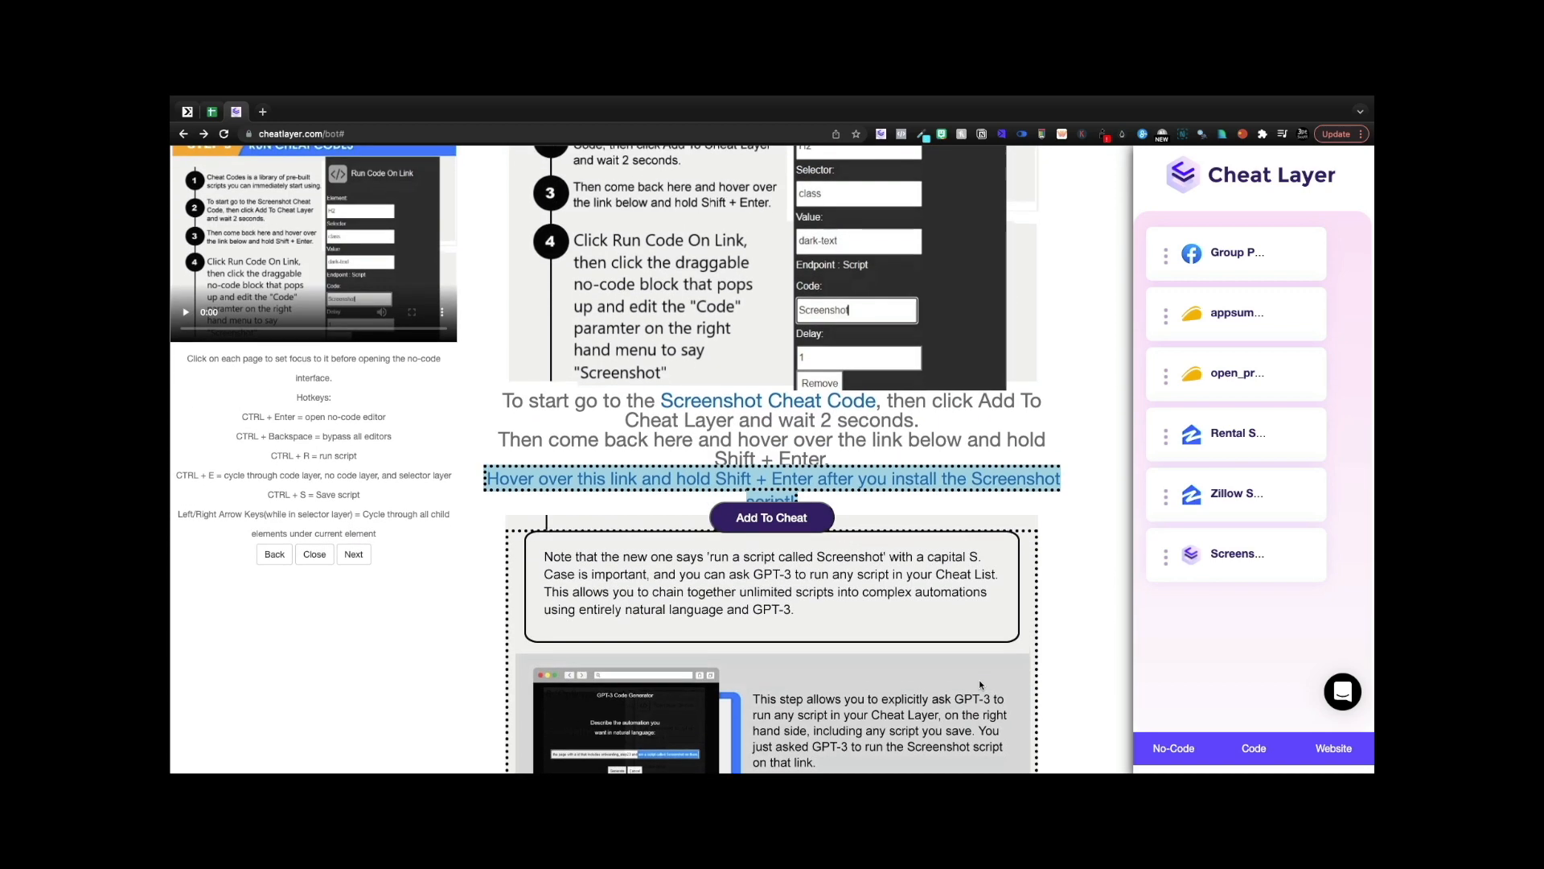
pyautogui.scroll(-2, 980, 684)
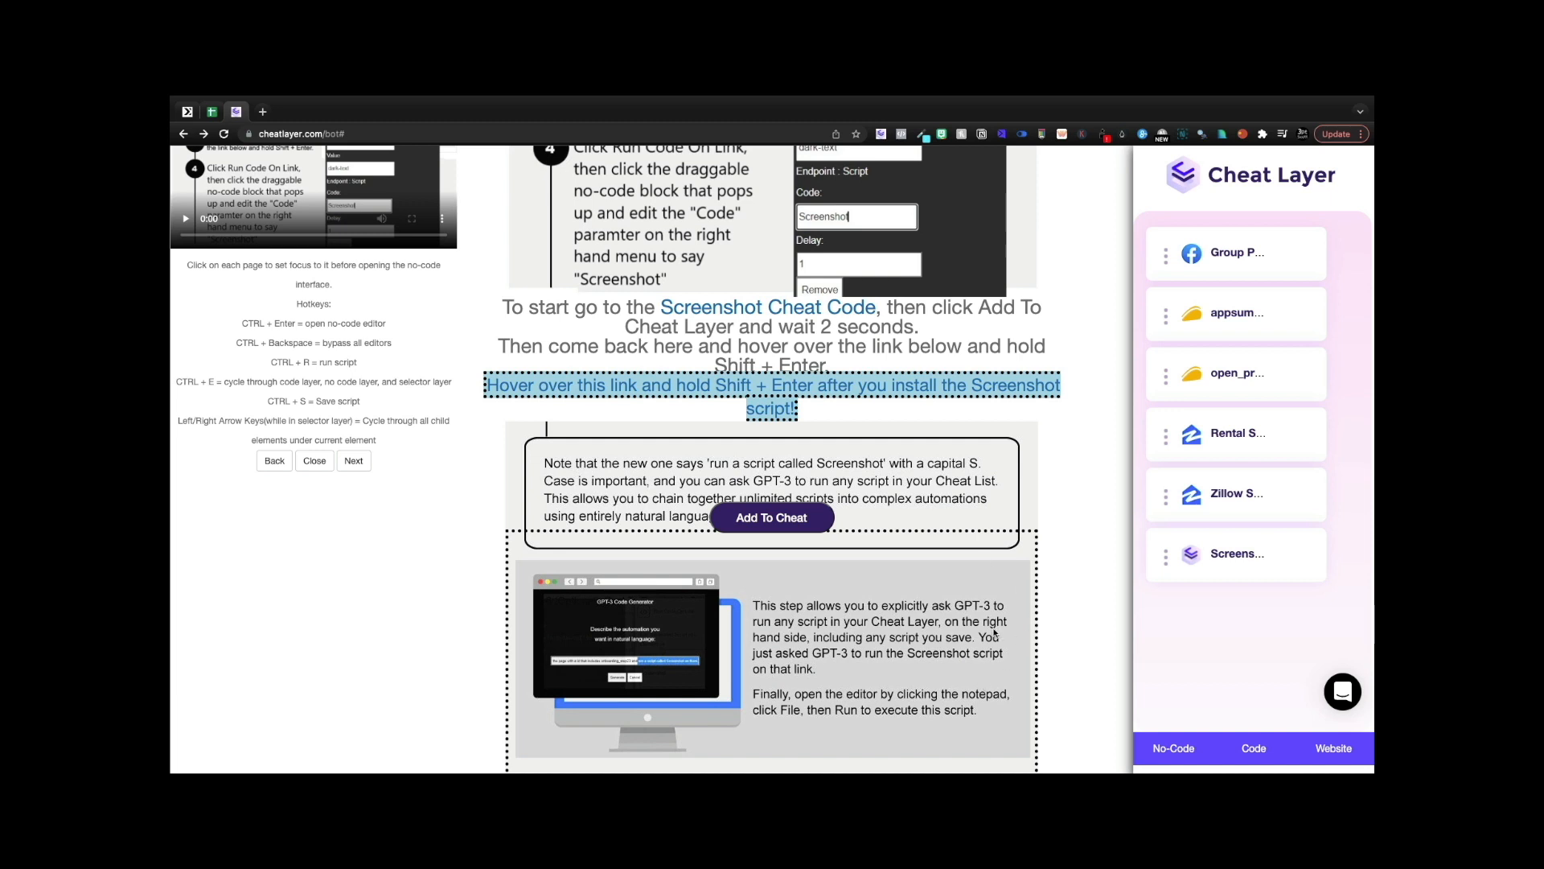
pyautogui.scroll(1, 455, 452)
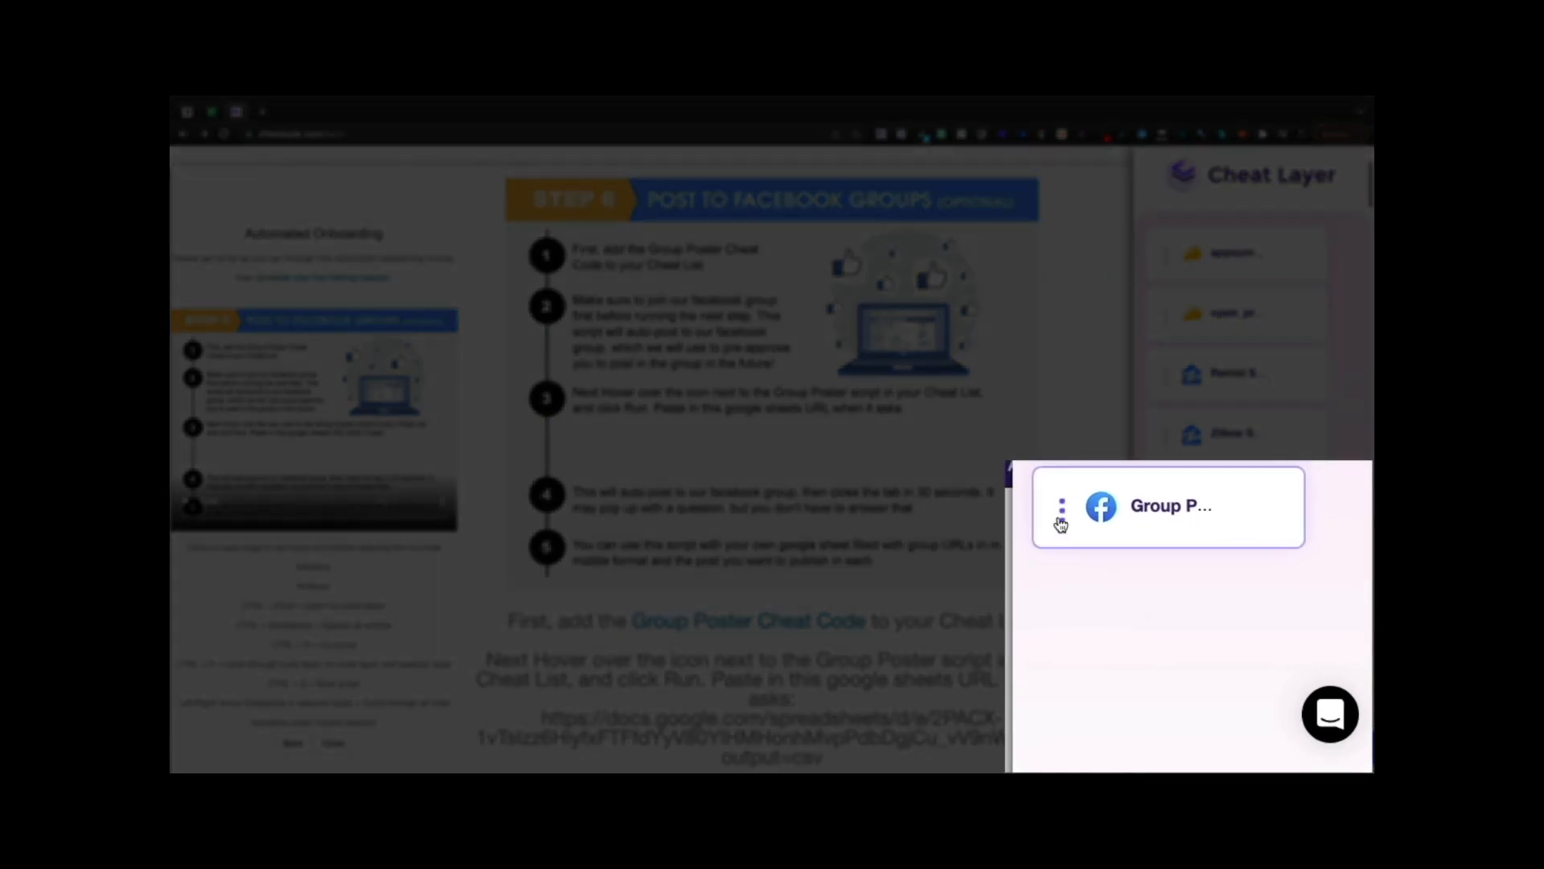
pyautogui.moveTo(1060, 514)
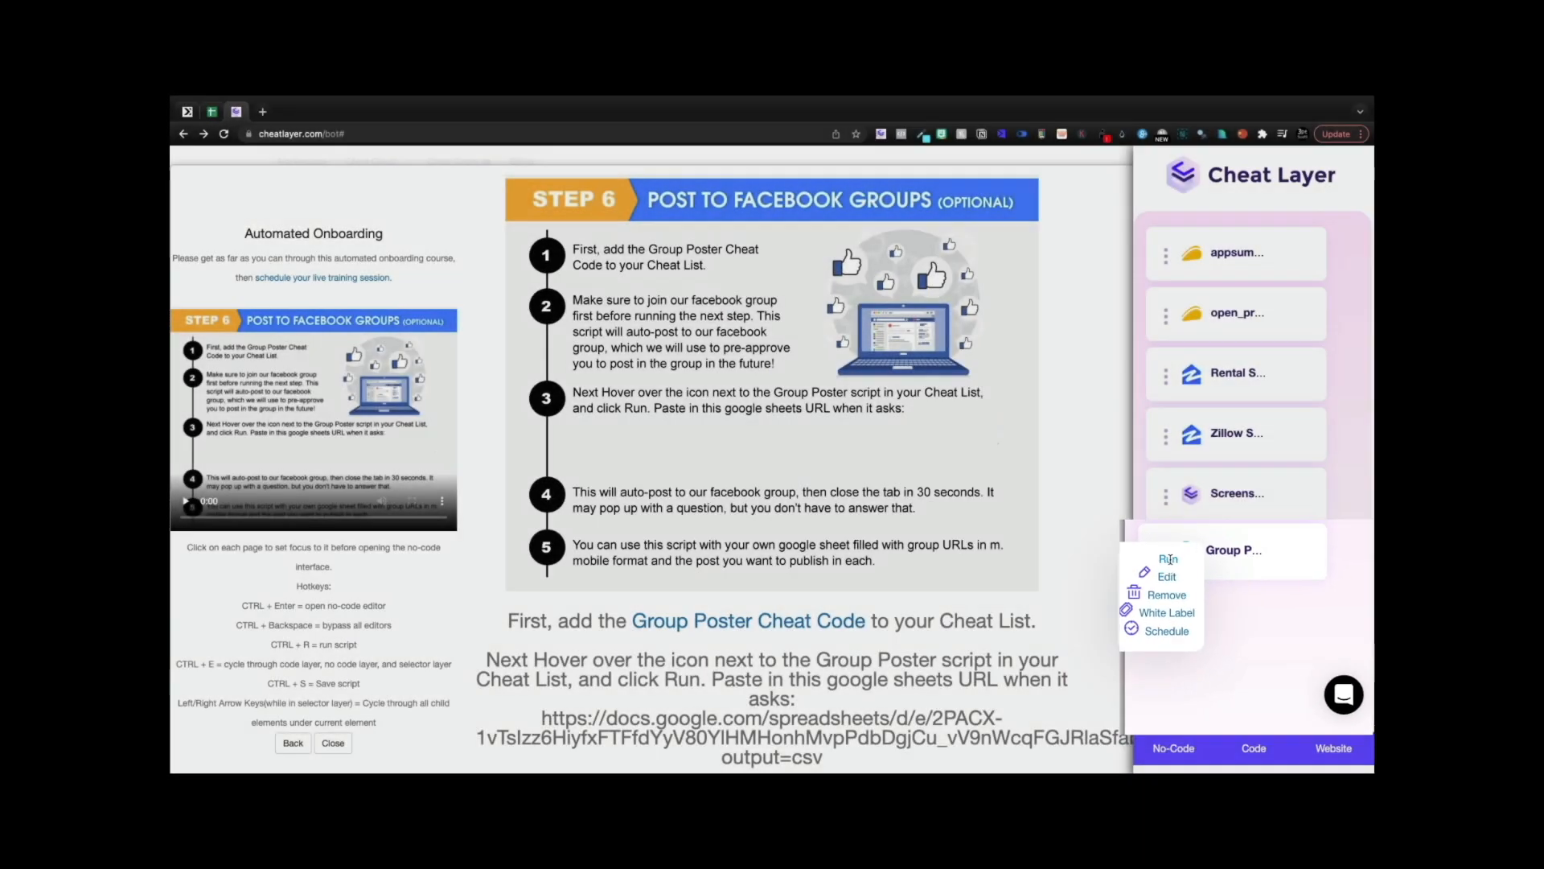
pyautogui.click(1175, 563)
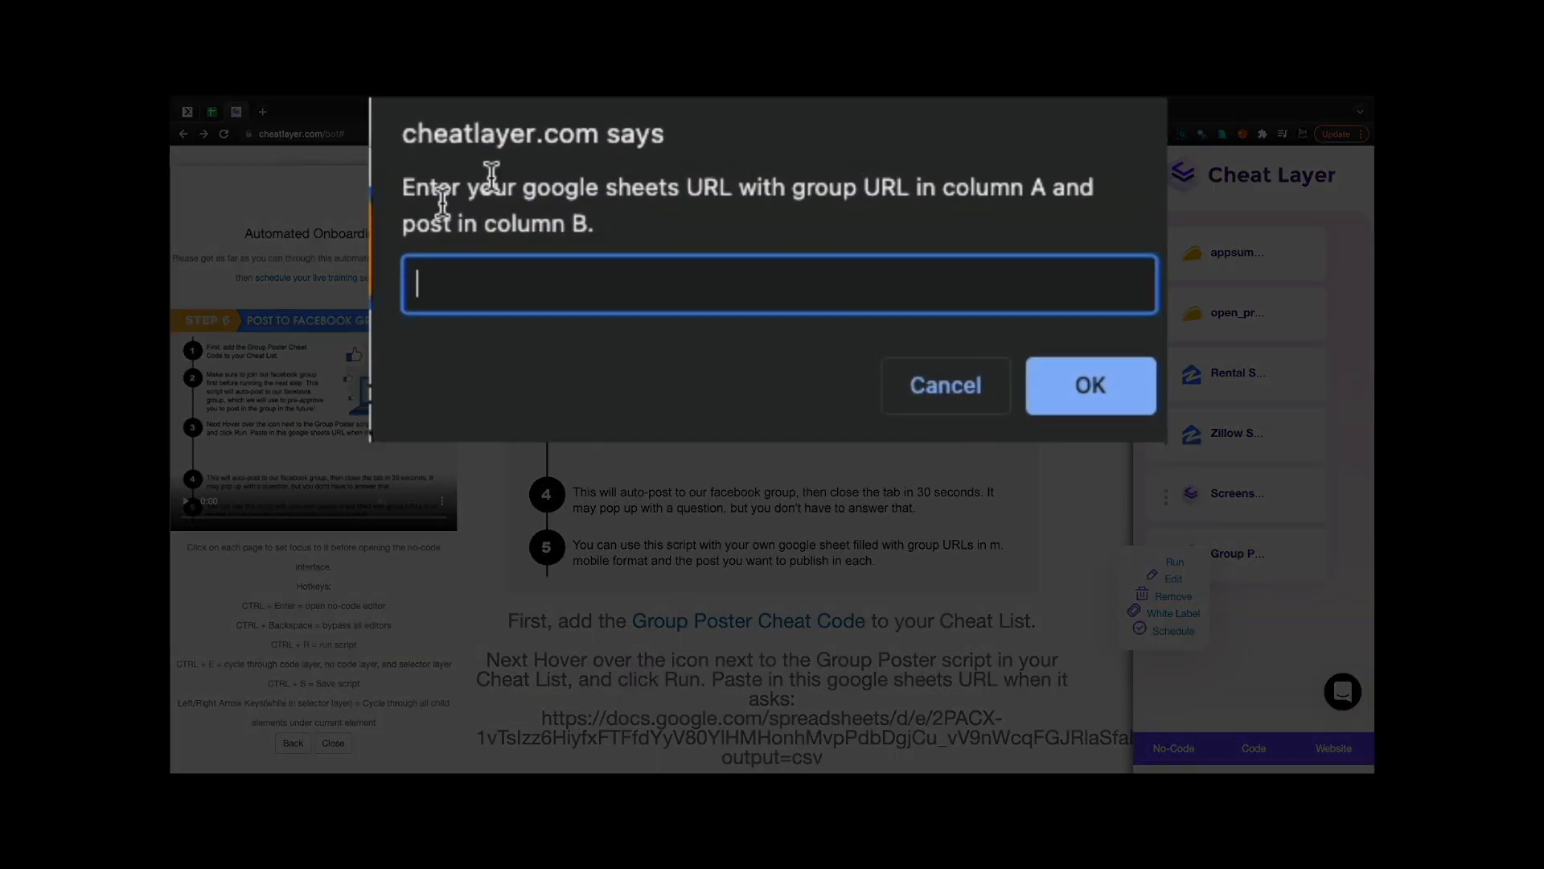